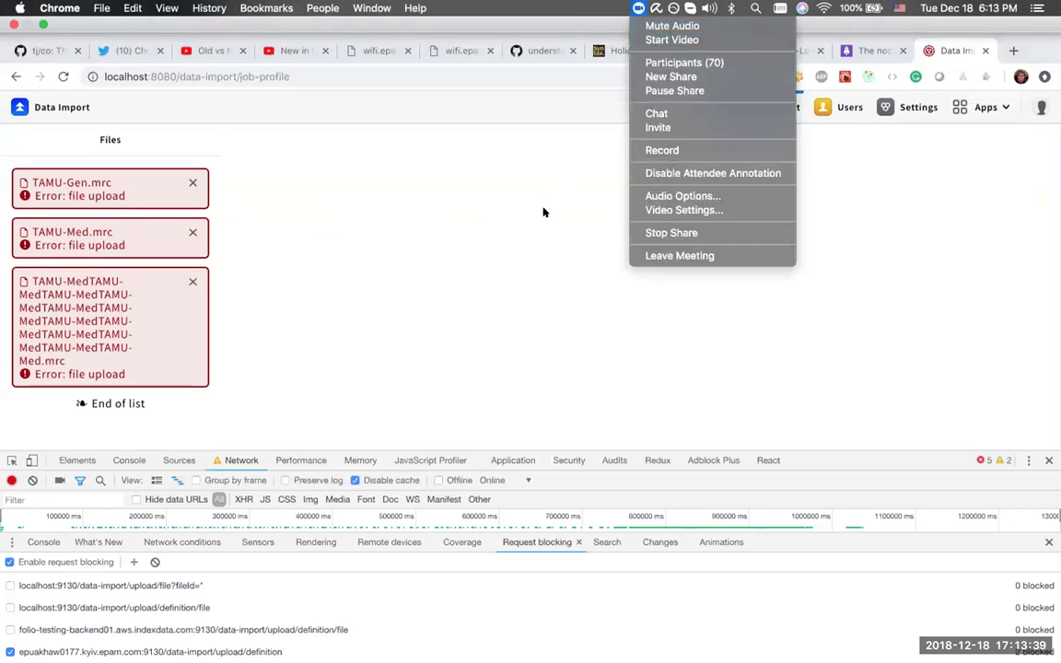
- Stop the meeting screen share to return to FOLIO's Vendor app with Vendor 1 open
click(634, 233)
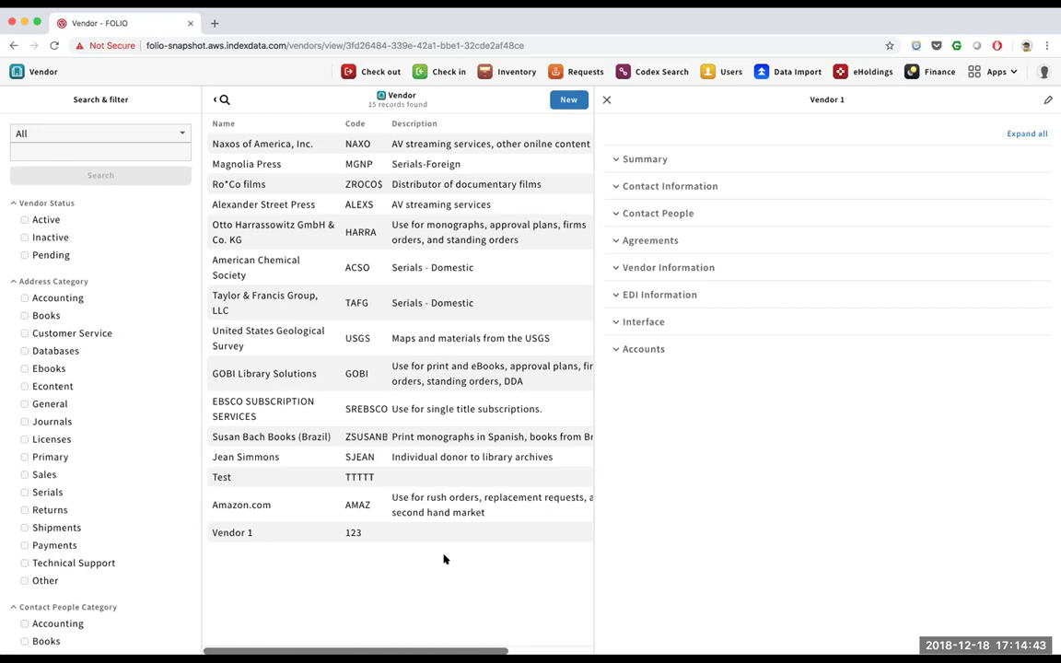
- Close and reopen the Vendor 1 record, then bring up its Edit: Vendor 1 form
click(606, 99)
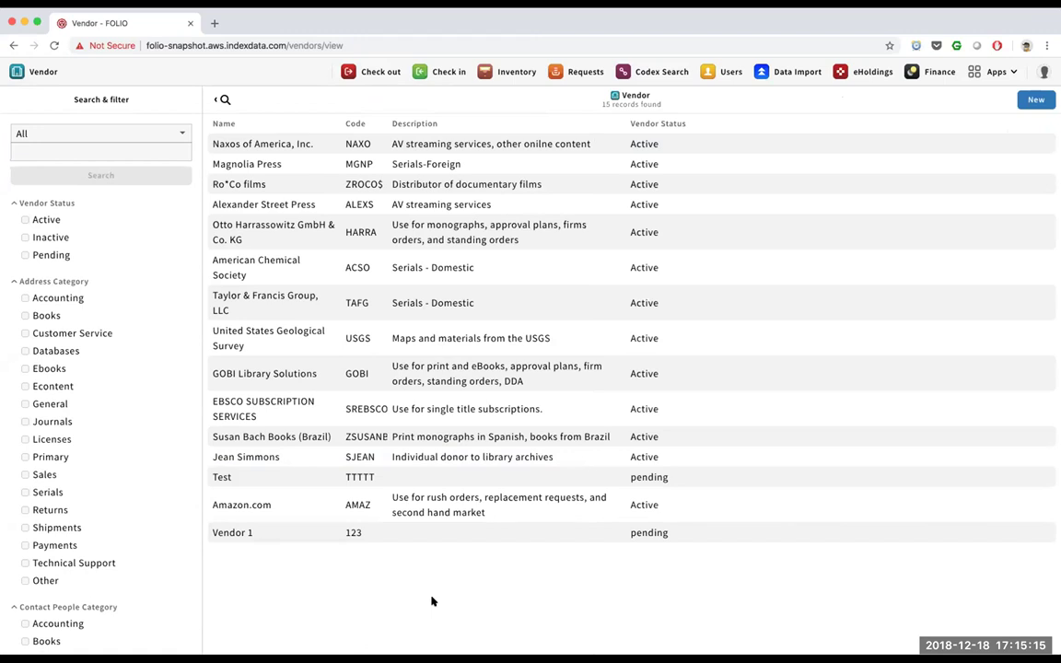
click(450, 532)
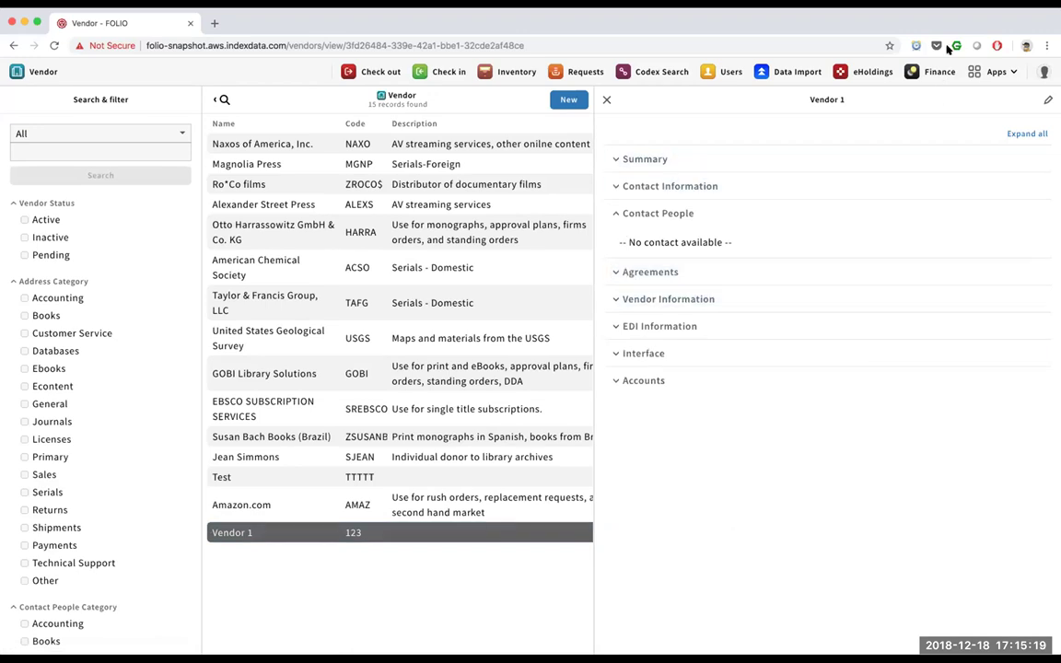
click(1048, 98)
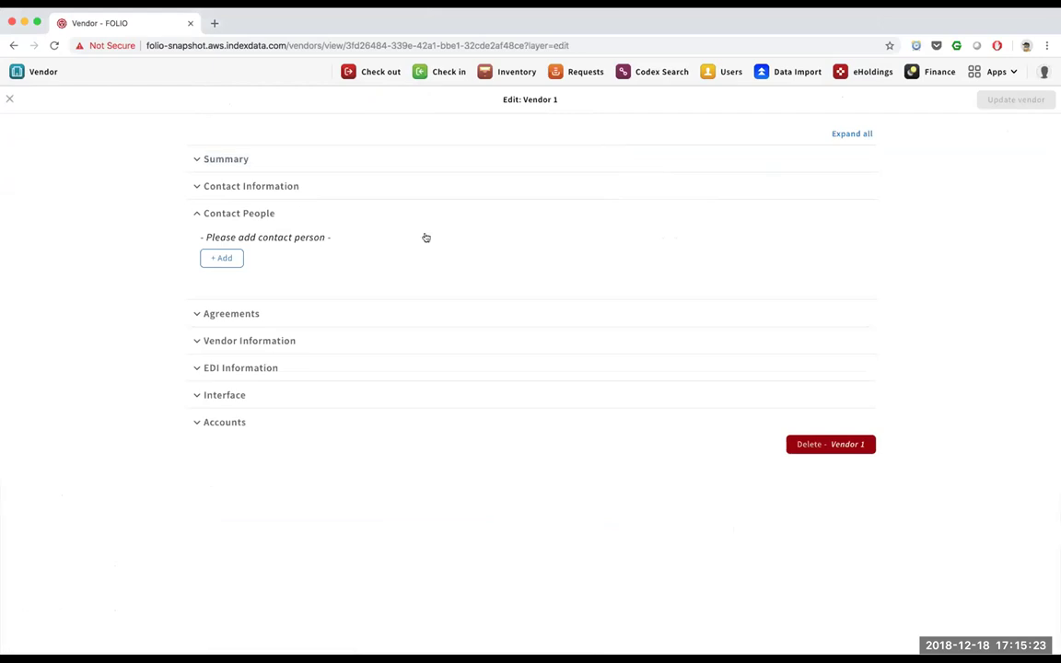
- Expand Contact Information and add the vendor's first phone number
click(226, 216)
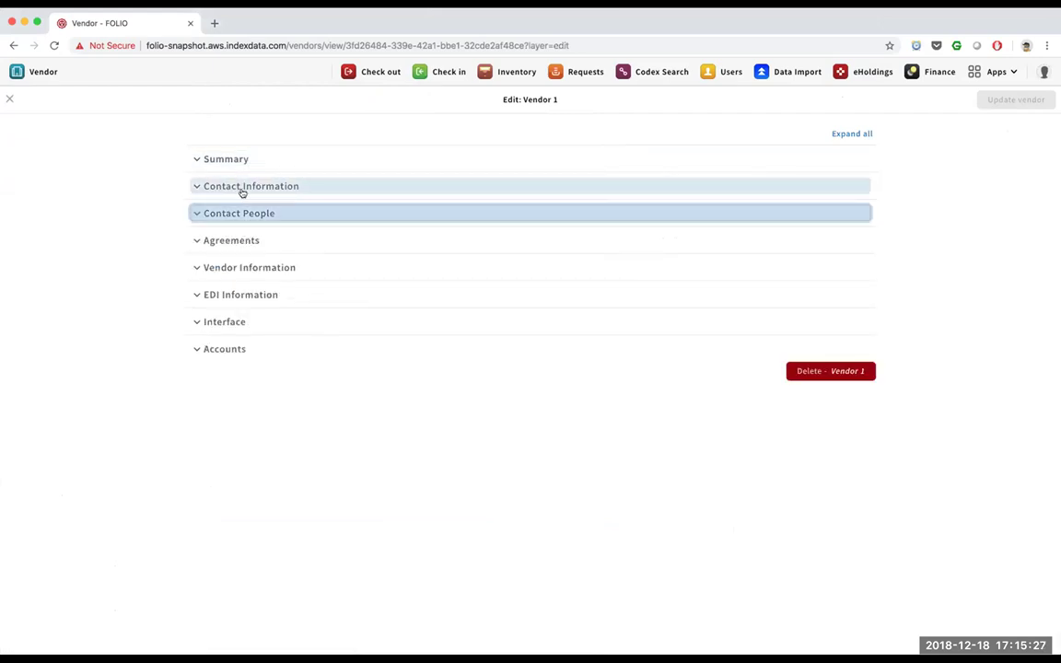
click(242, 189)
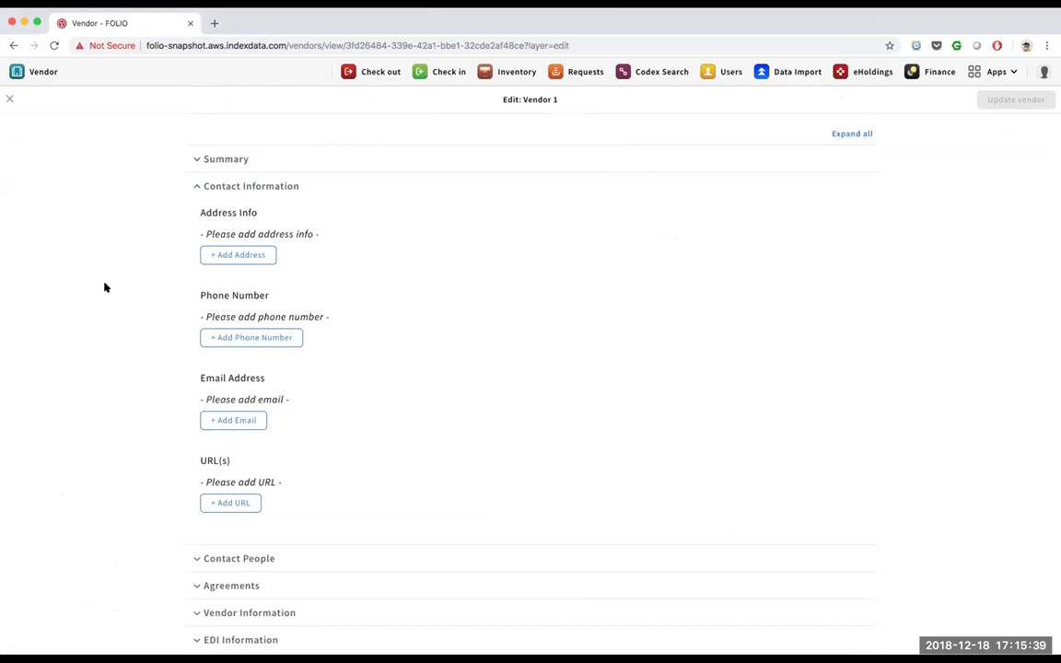
click(246, 338)
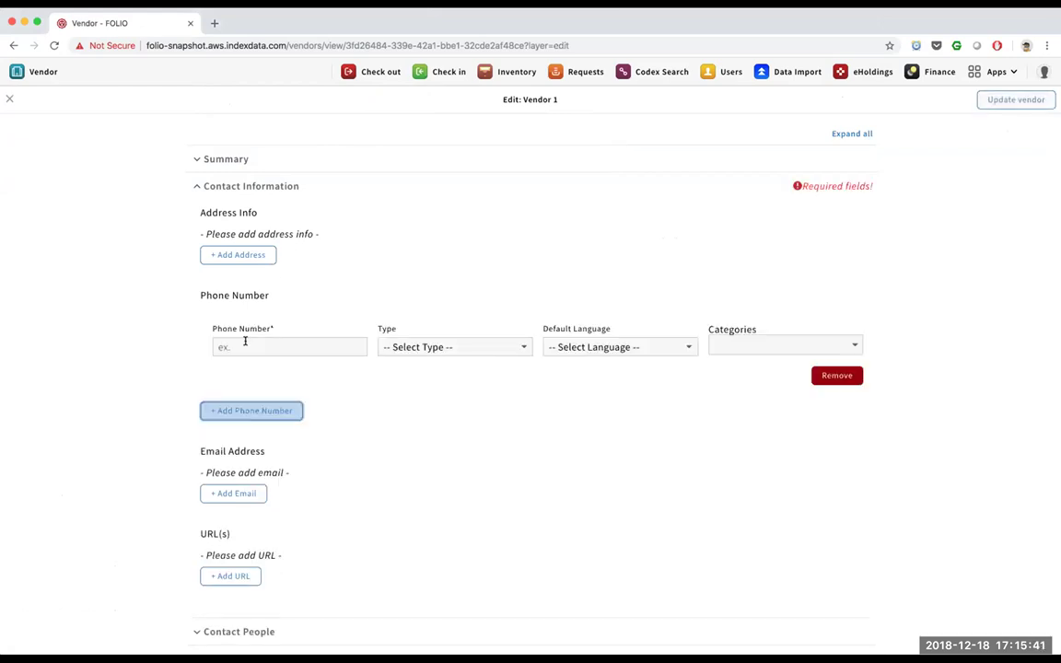
click(245, 347)
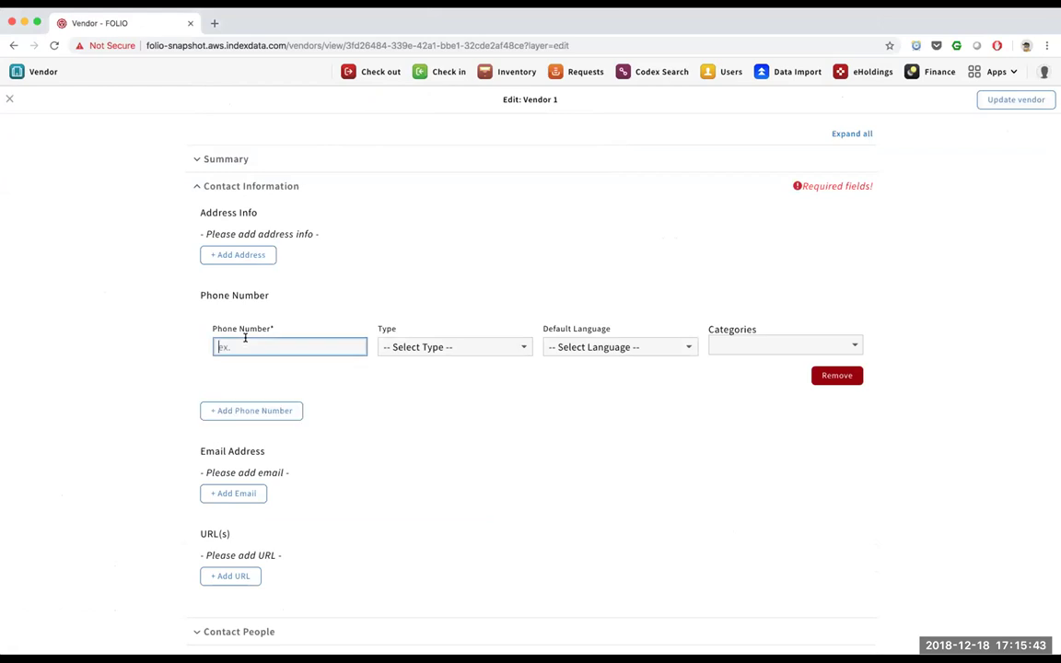
click(389, 395)
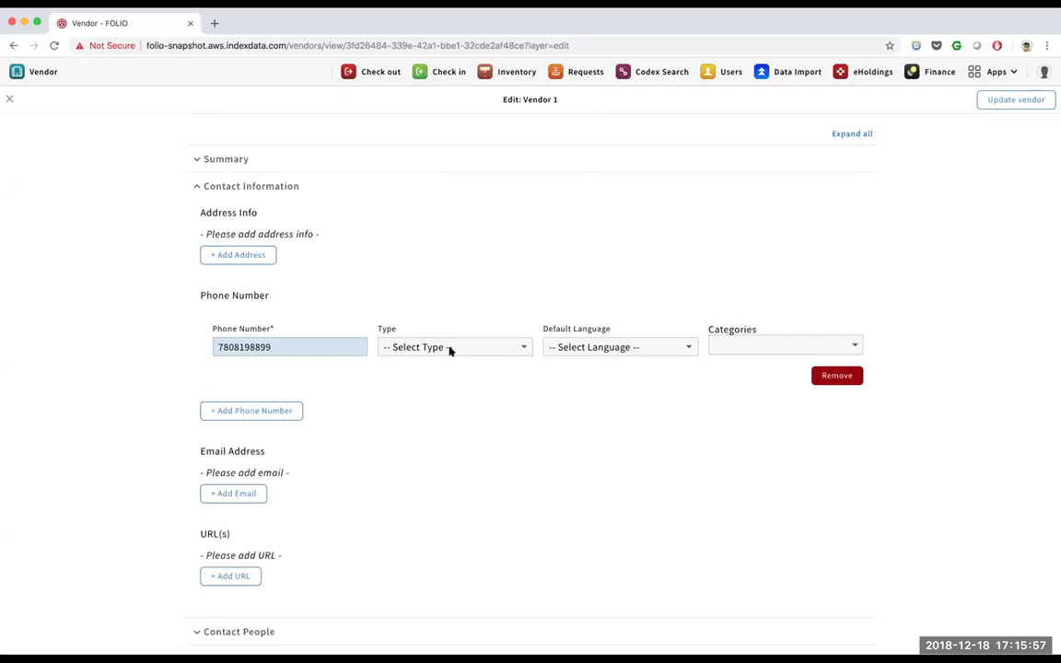
- Set the first phone to type Mobile, language English, categories Accounting and Books
click(450, 350)
click(448, 373)
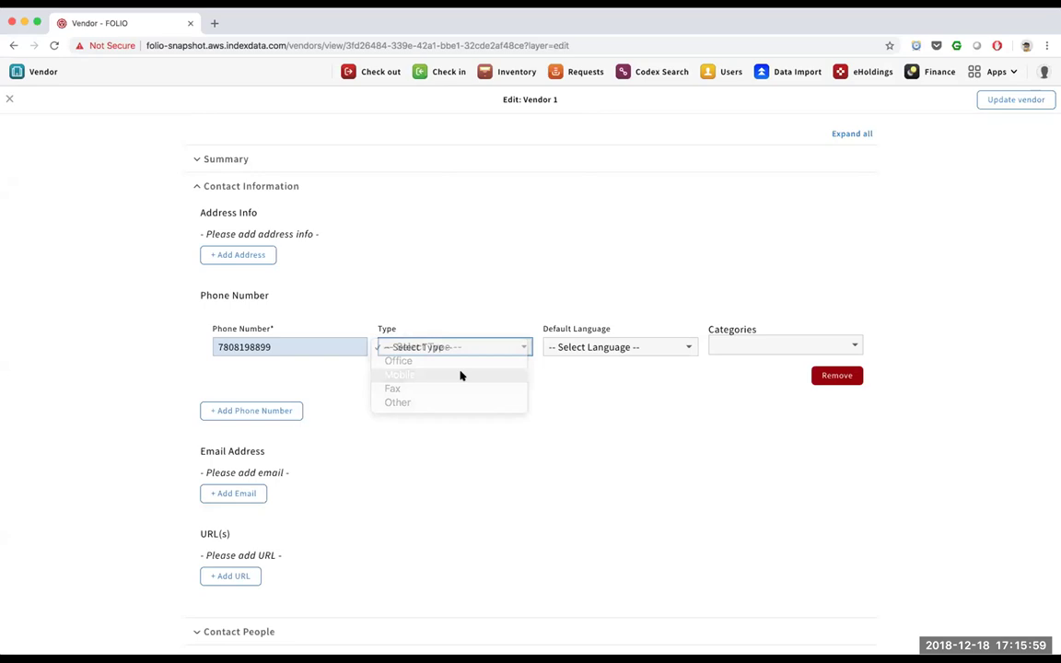
click(679, 344)
click(659, 361)
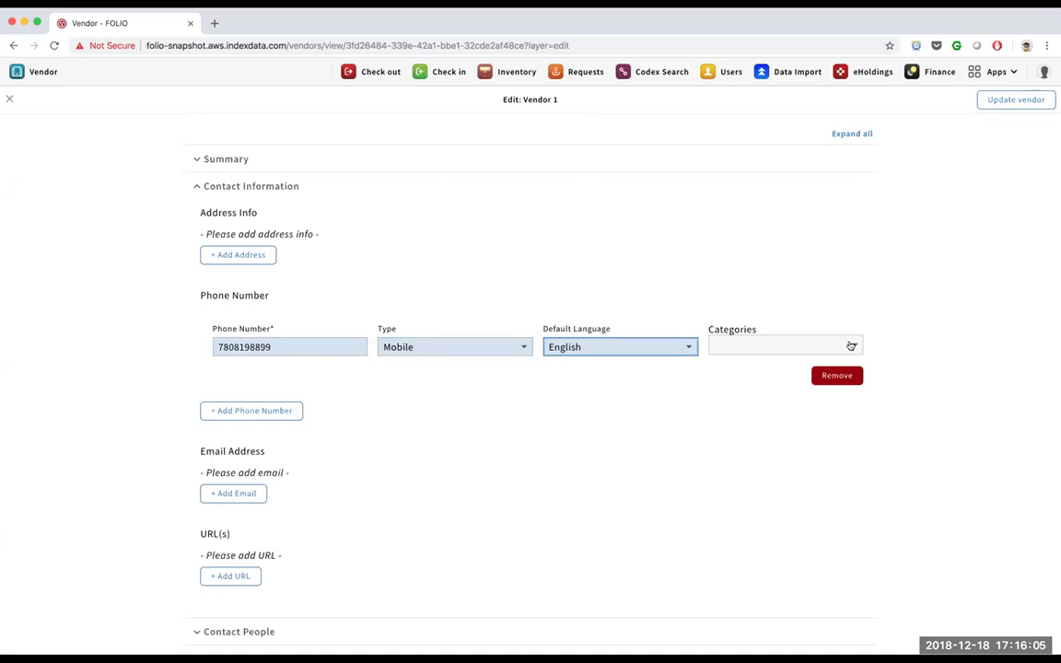
click(851, 346)
click(762, 380)
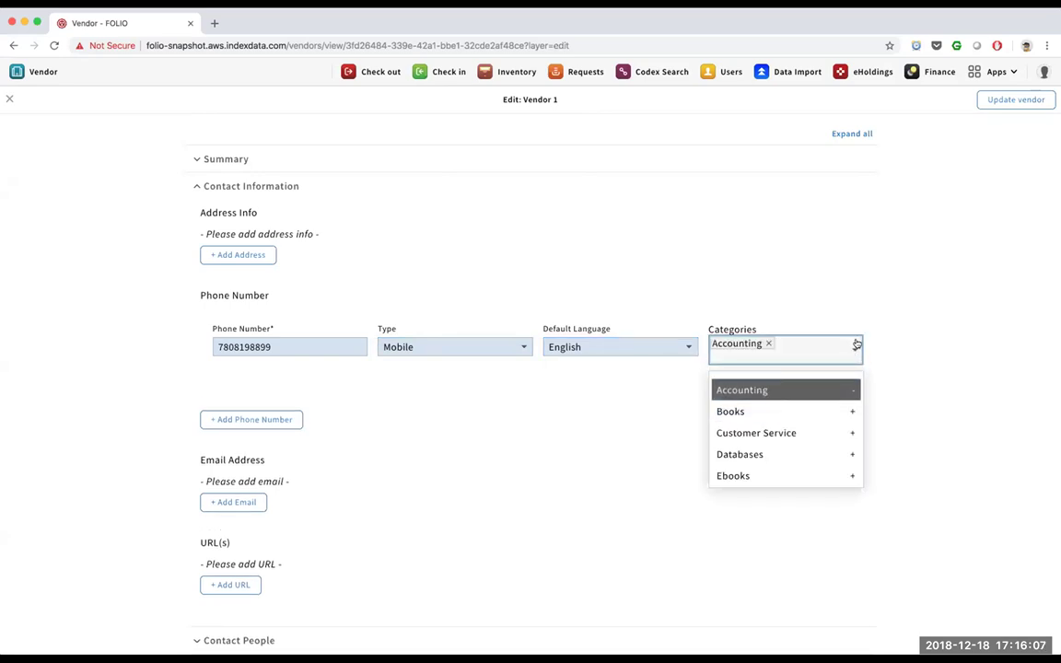
click(856, 344)
click(853, 349)
click(754, 414)
click(498, 427)
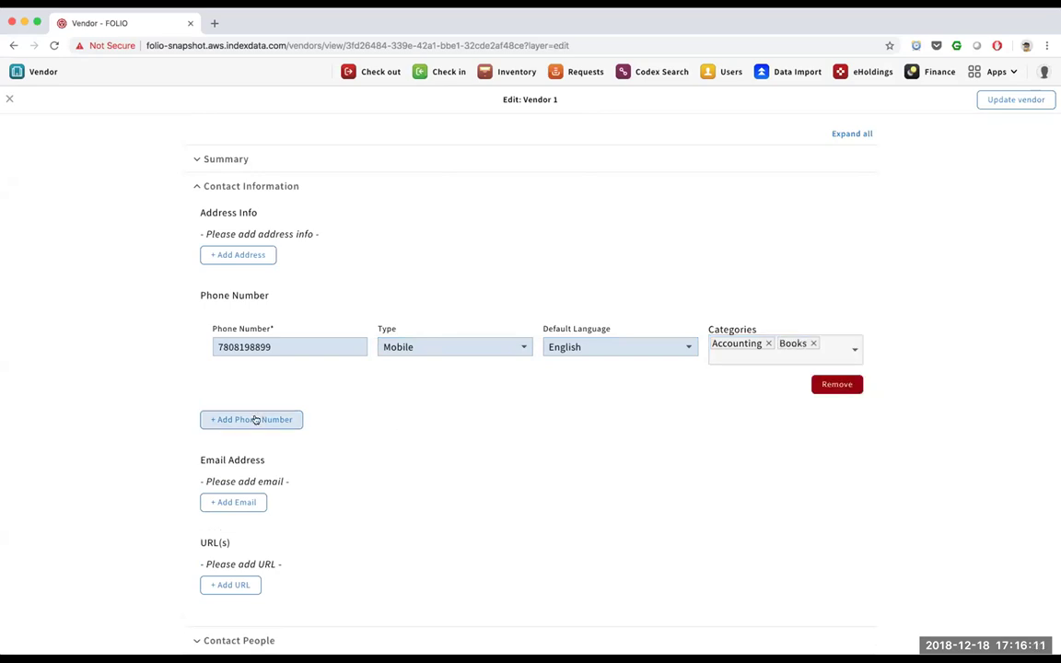
- Add a second phone number set to Mobile, French, tagged Books
click(255, 419)
click(250, 440)
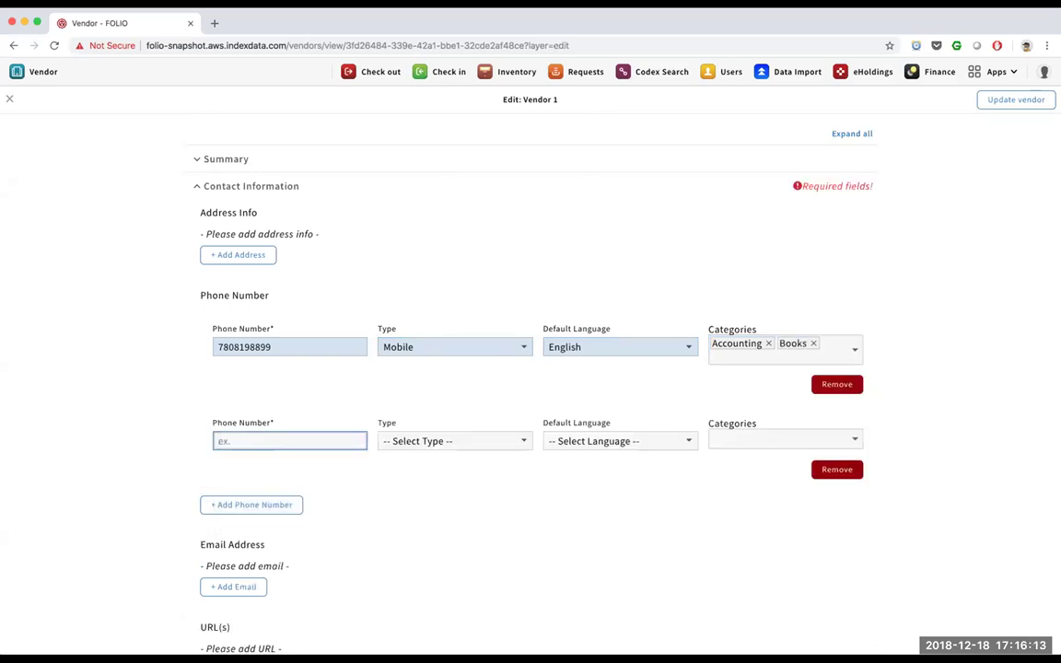
text(78009817)
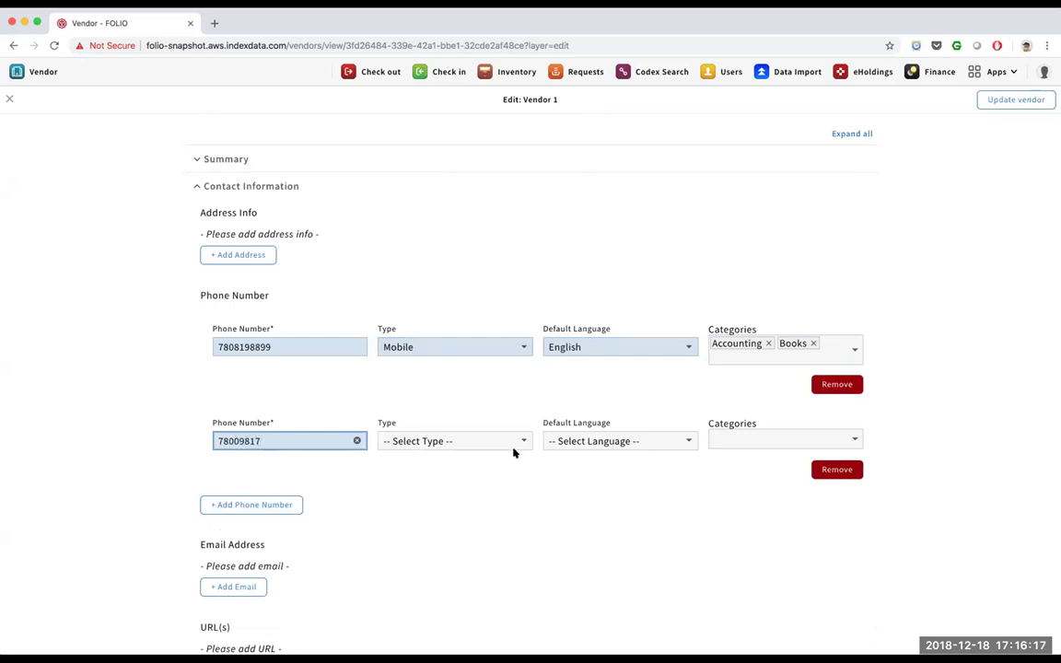
click(513, 446)
click(498, 466)
click(681, 439)
click(656, 481)
click(846, 441)
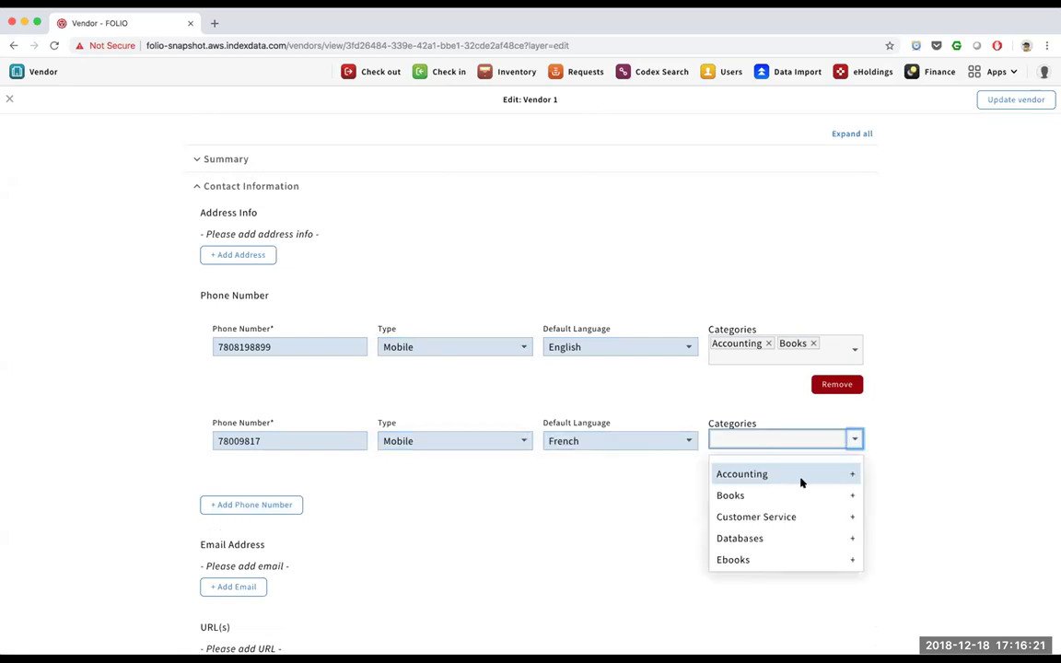
click(793, 497)
click(543, 497)
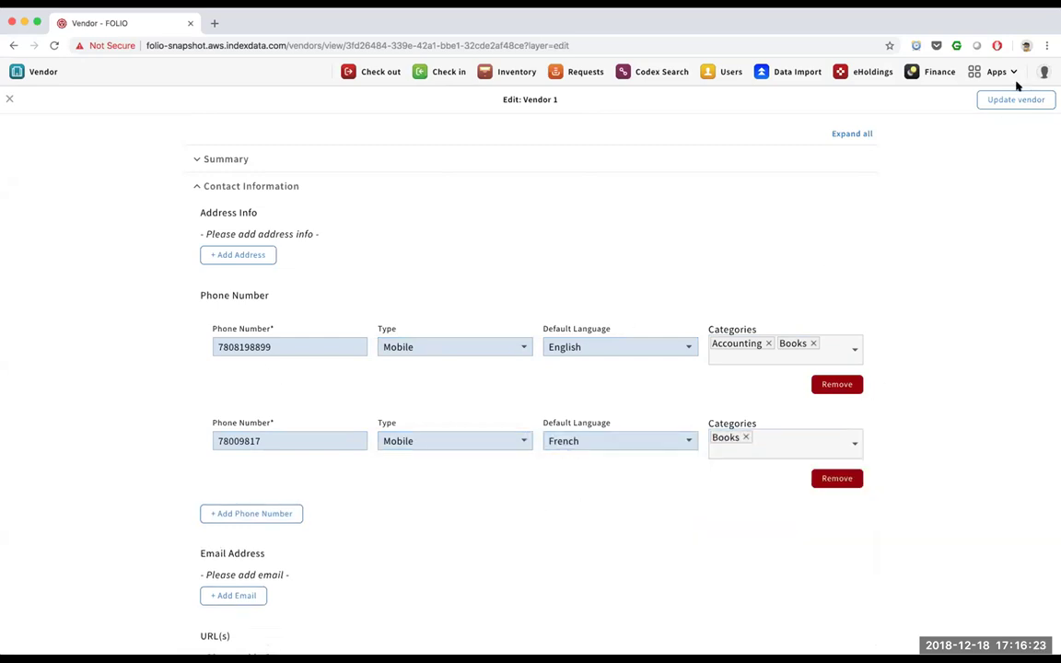
scroll(463, 318, down, 2)
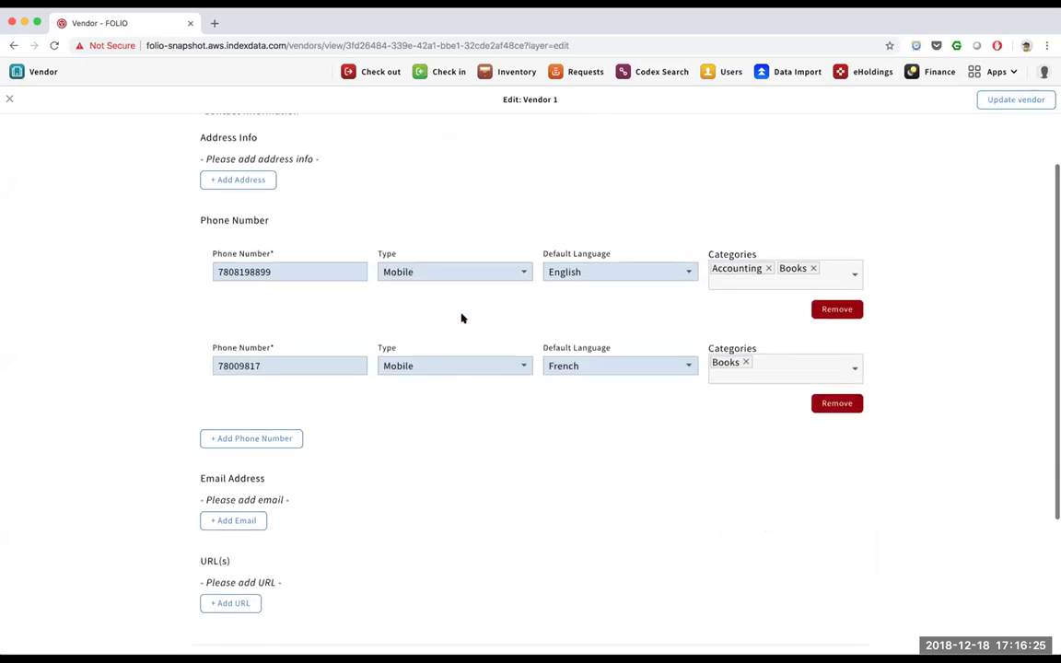
scroll(462, 317, down, 4)
click(308, 468)
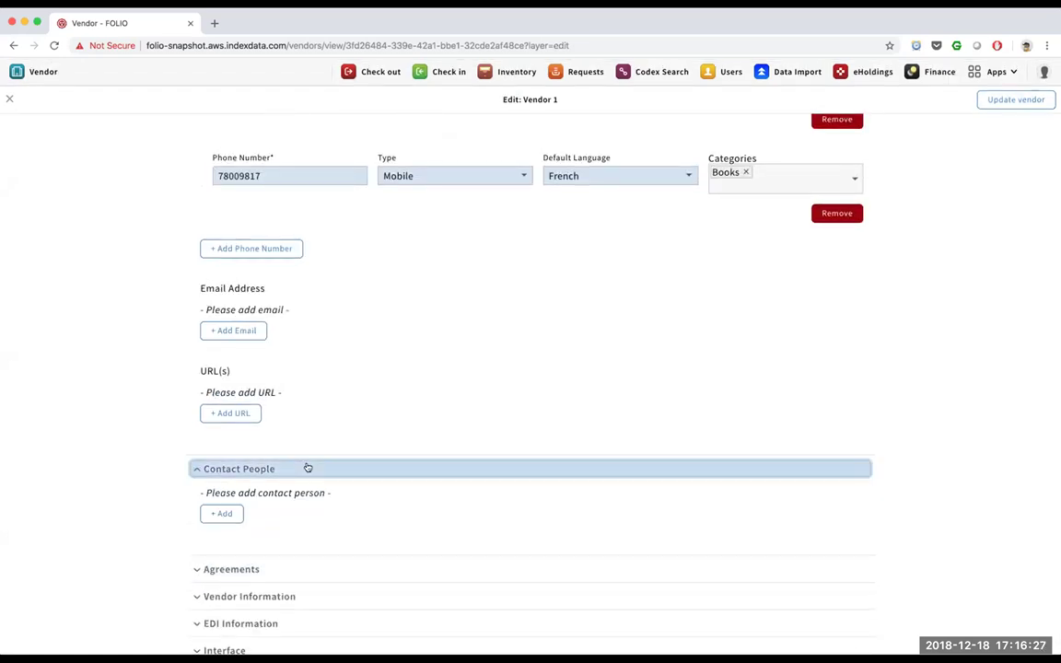
- Add a contact person with prefix Mr and the contact's first and last name
scroll(307, 467, down, 2)
click(218, 448)
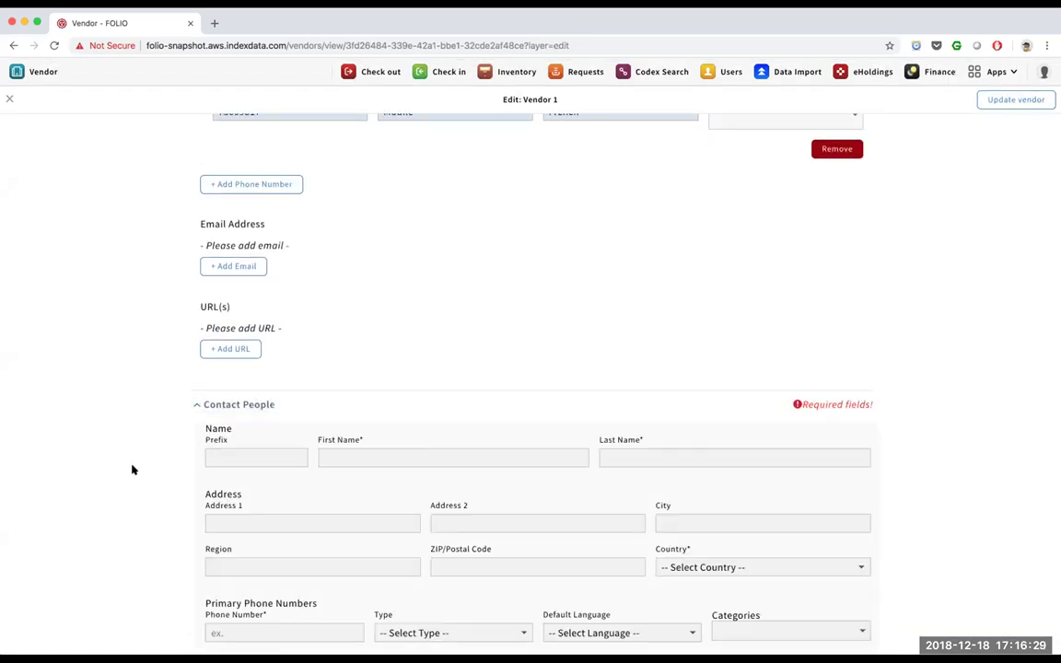
click(270, 457)
text(Mr)
key(Tab)
key(Tab)
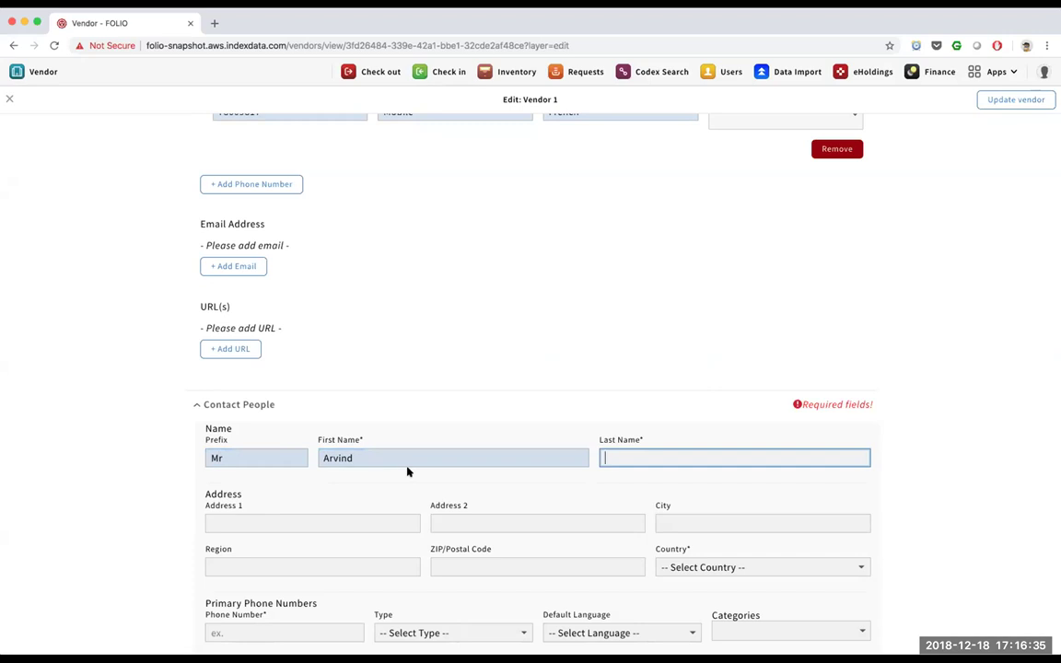
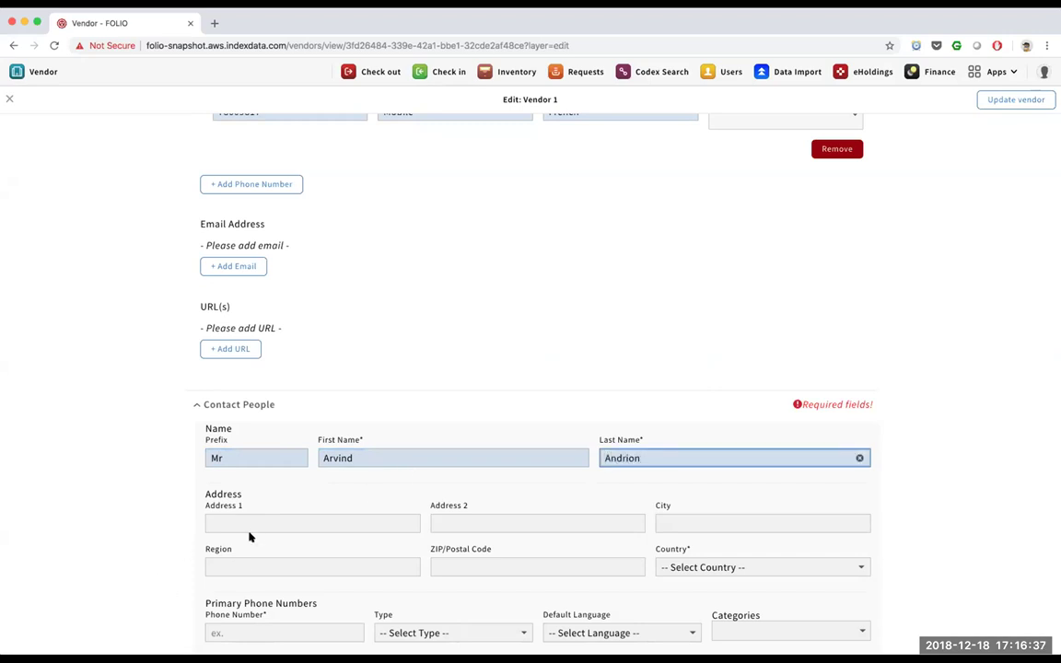
- Fill in the contact's street address, city, region and postal code, with country Canada
click(258, 522)
text(Sourthfork SW)
click(742, 523)
text(Edmonton)
click(380, 559)
text(AB)
click(497, 565)
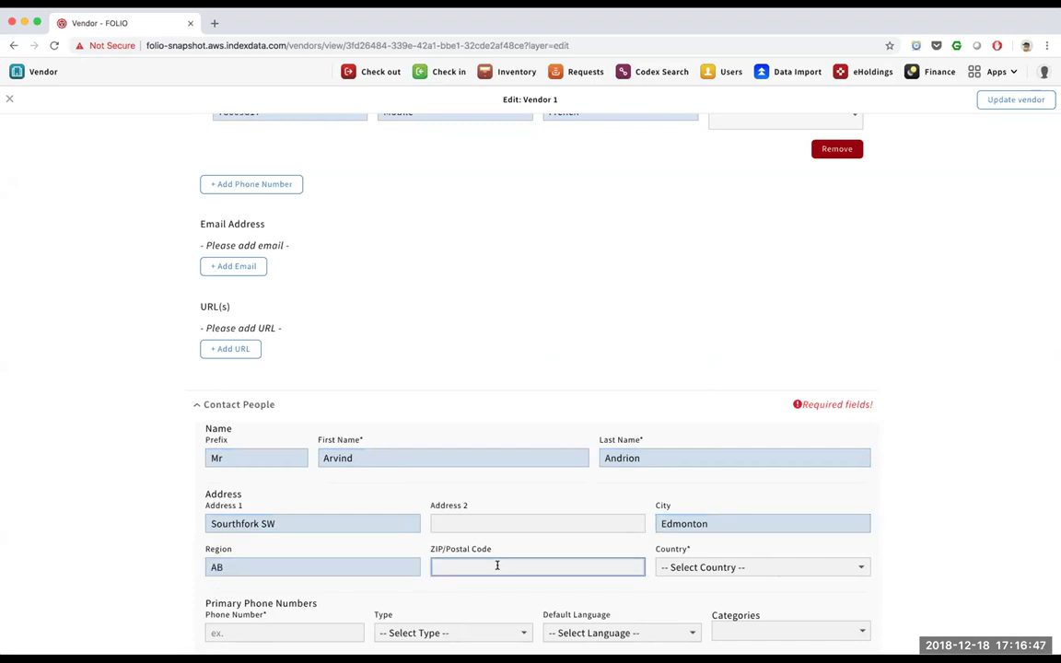
text(T6W)
text(#6)
key(BackSpace)
key(BackSpace)
text(6K)
text(6)
click(820, 567)
click(786, 594)
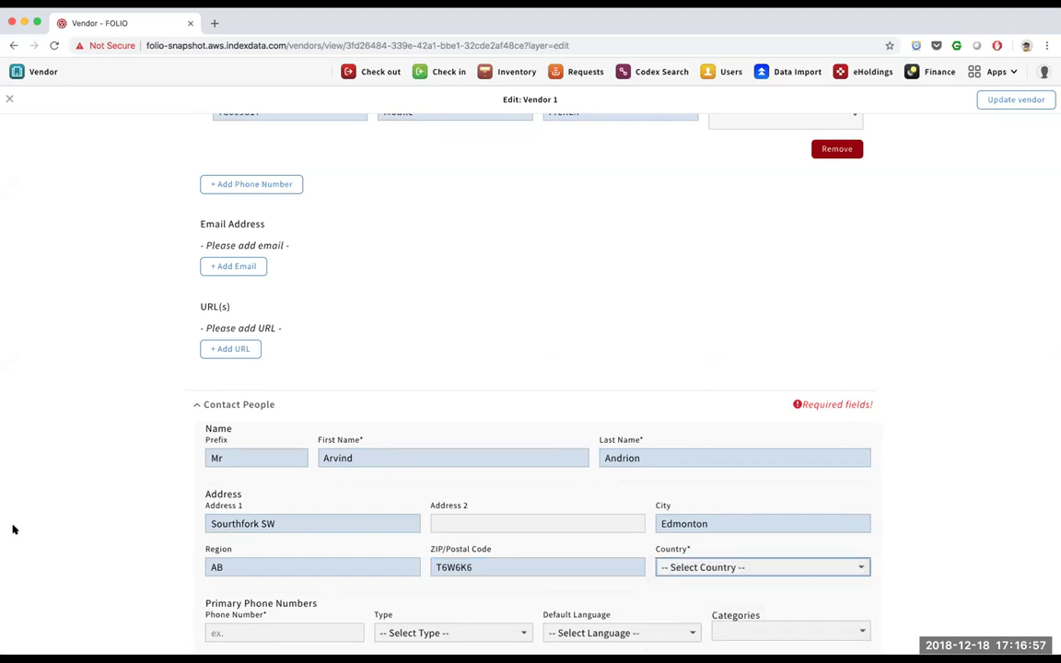
- Give the contact a primary Fax phone number in English tagged Books
scroll(97, 540, down, 4)
click(260, 440)
click(509, 443)
click(502, 483)
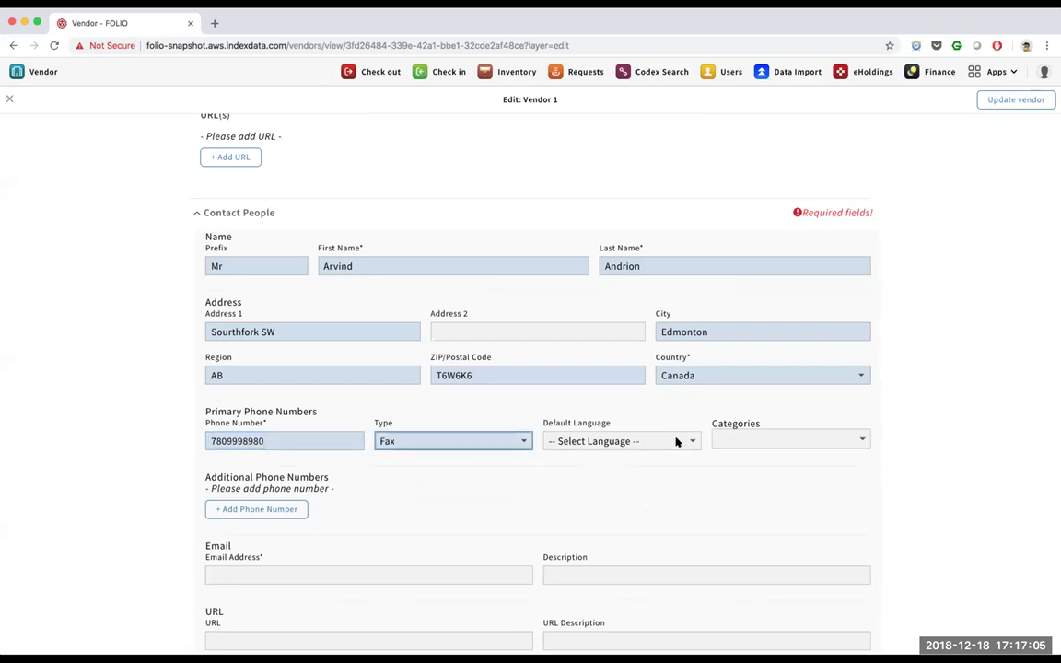
click(676, 441)
click(595, 453)
click(858, 441)
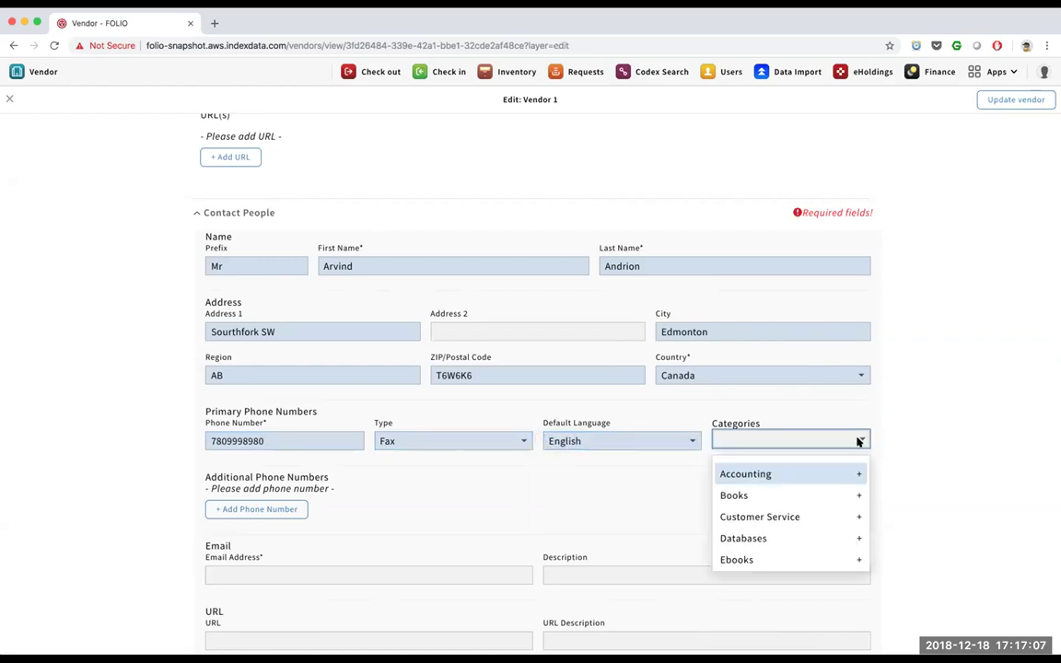
click(735, 496)
click(443, 553)
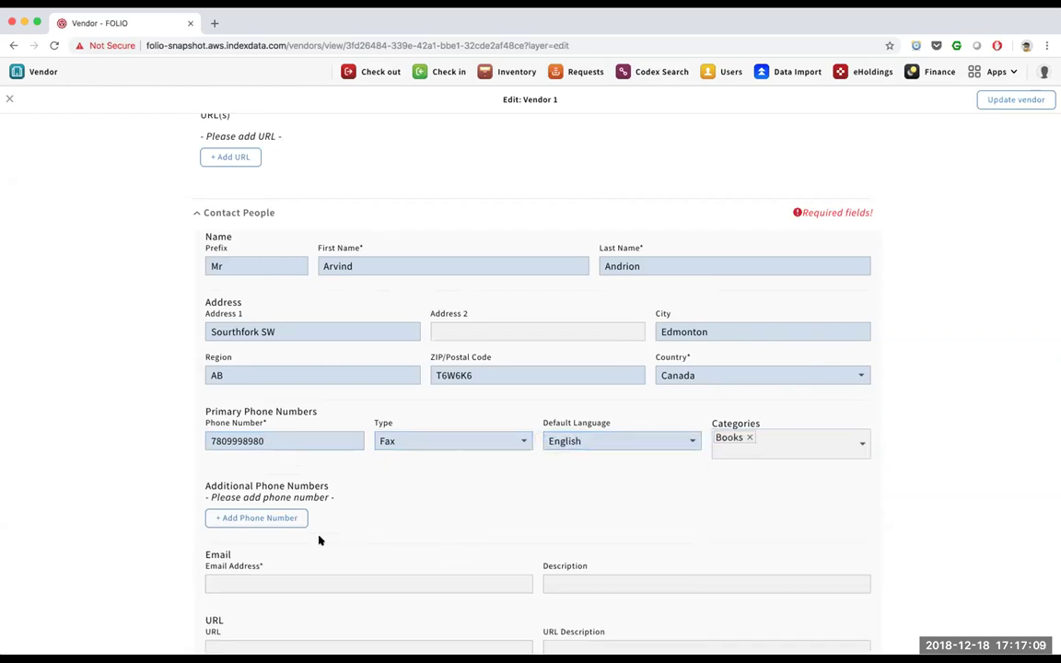
scroll(300, 568, down, 1)
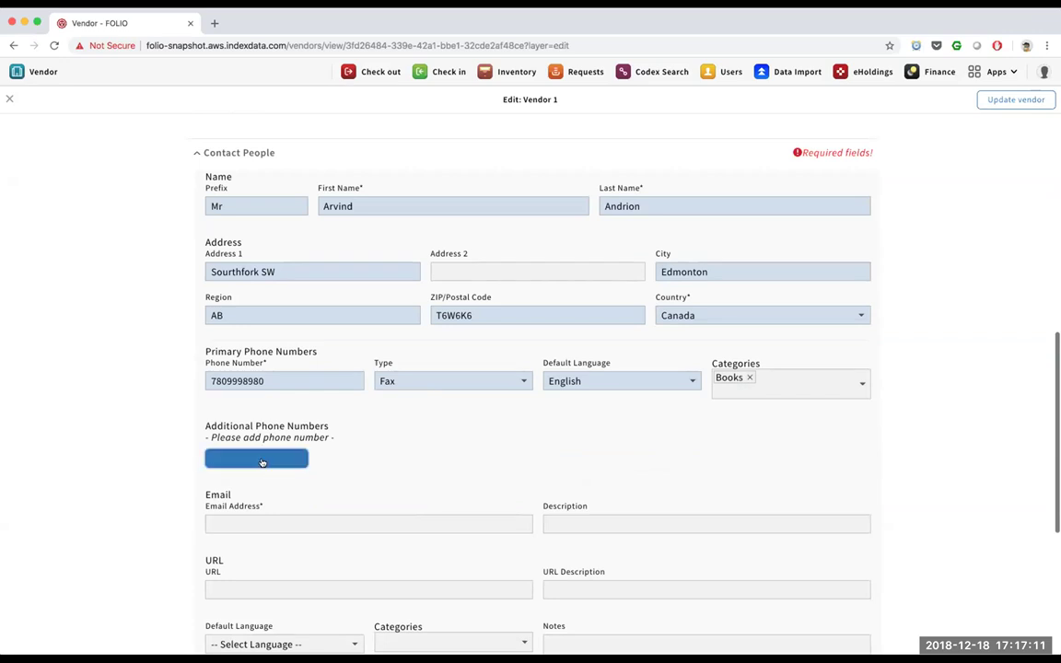
- Add an extra contact phone number set to Office, Spanish
click(261, 460)
click(262, 467)
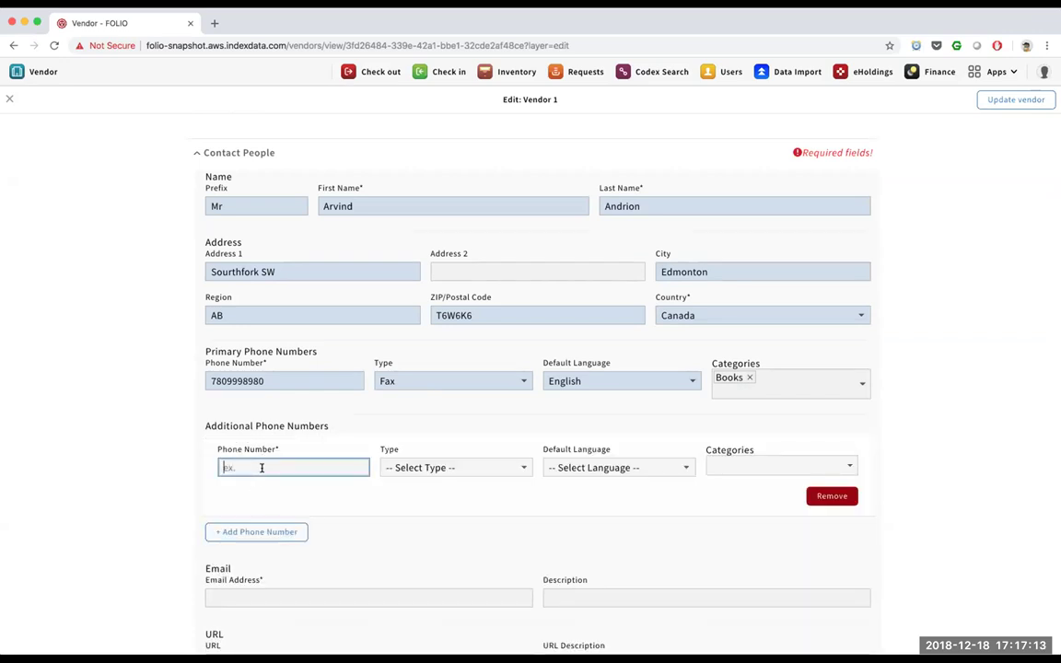
text(82989870)
click(481, 467)
click(673, 471)
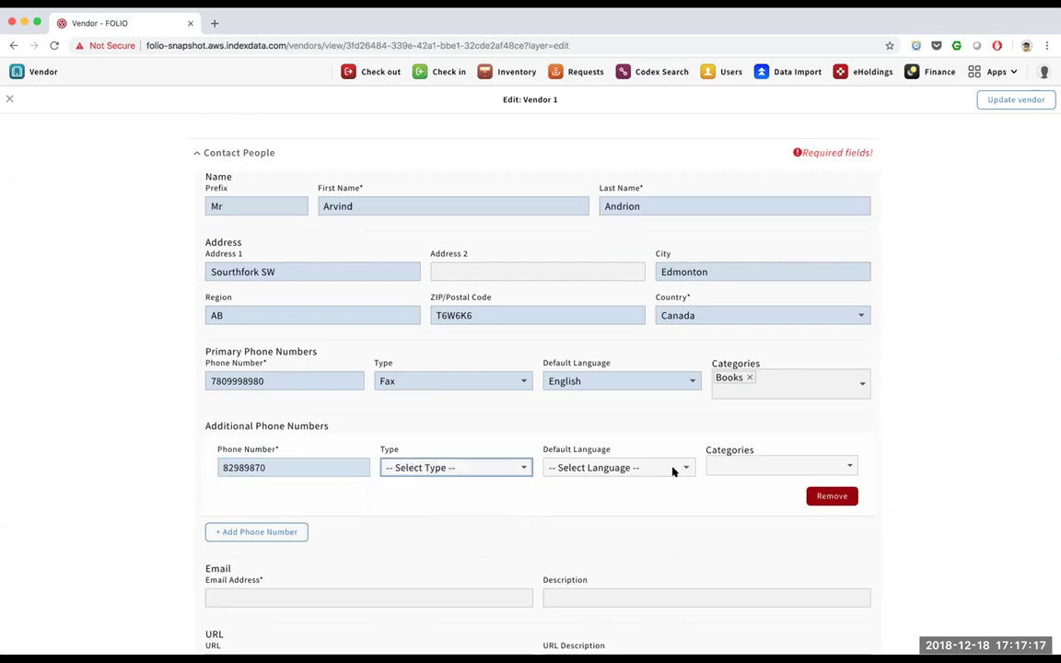
click(665, 493)
- Add another Fax phone in French tagged Books, then enter the contact's e-mail address
click(248, 531)
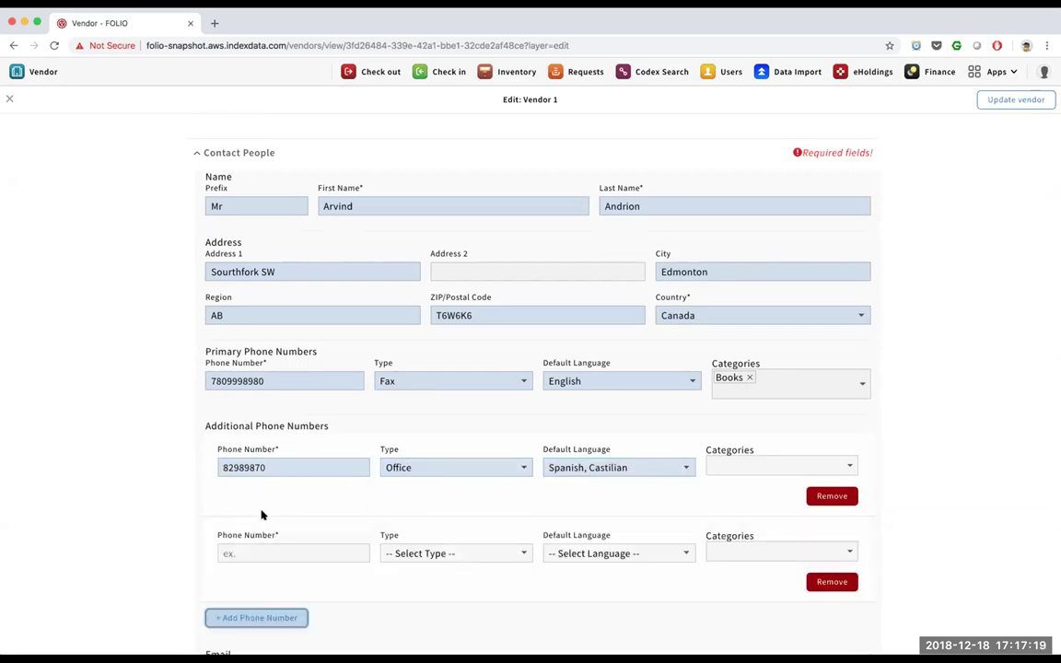
click(253, 553)
scroll(254, 553, down, 2)
text(77899909)
click(524, 445)
click(502, 482)
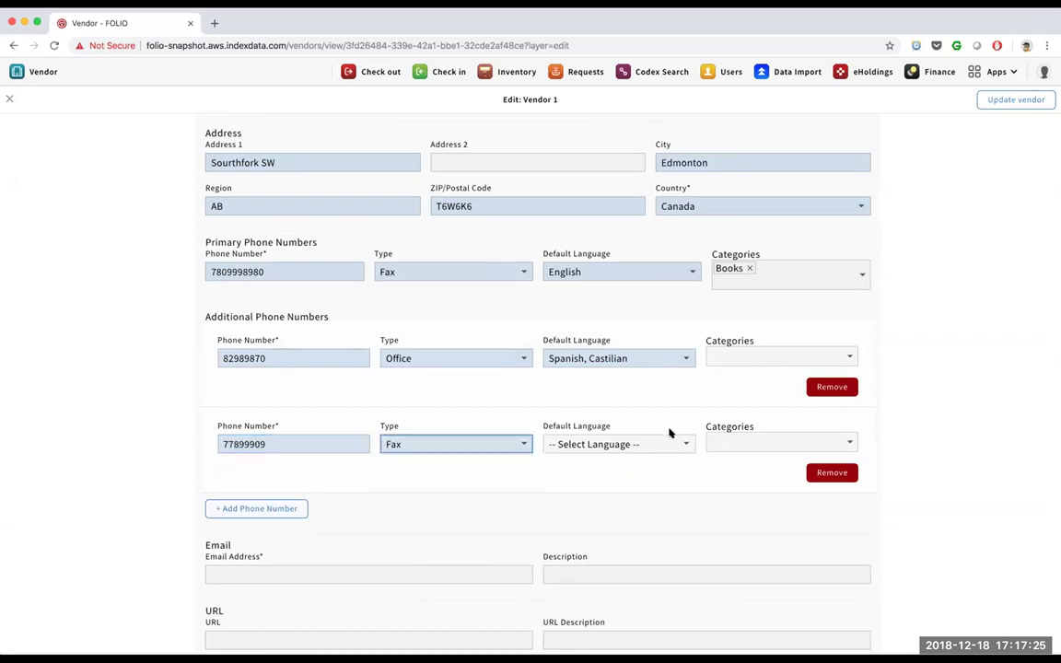
click(670, 444)
click(668, 486)
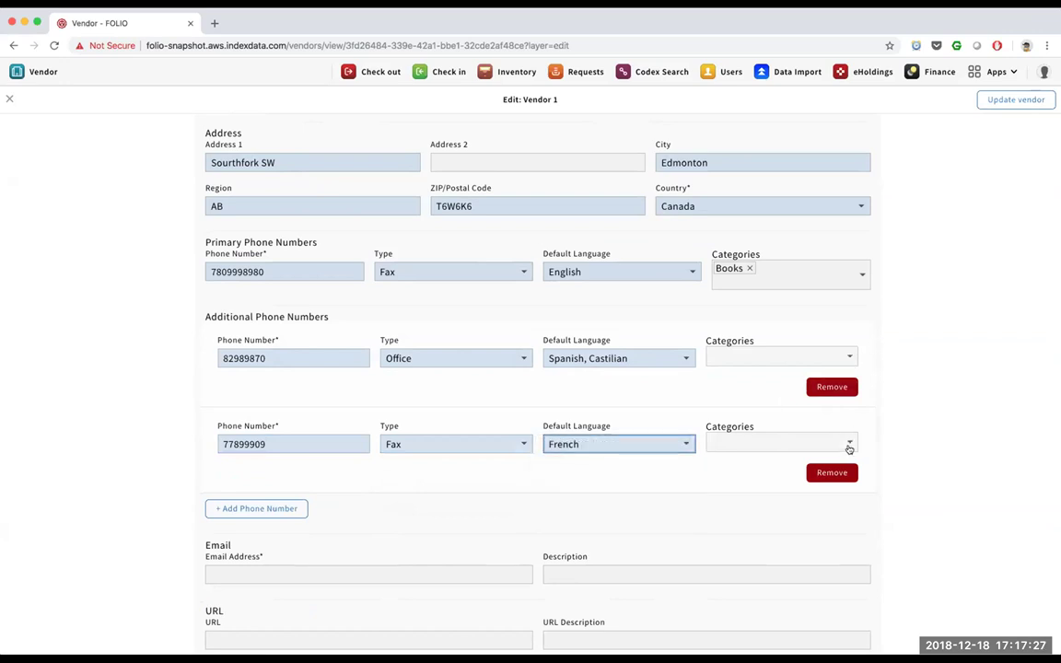
click(849, 446)
click(800, 498)
click(451, 530)
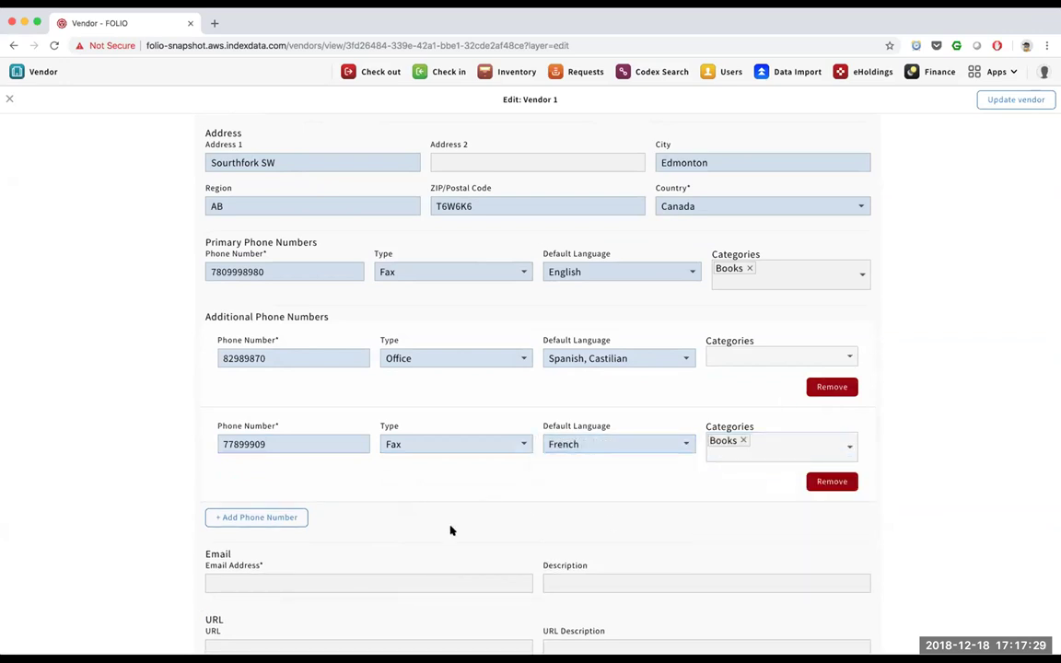
click(389, 578)
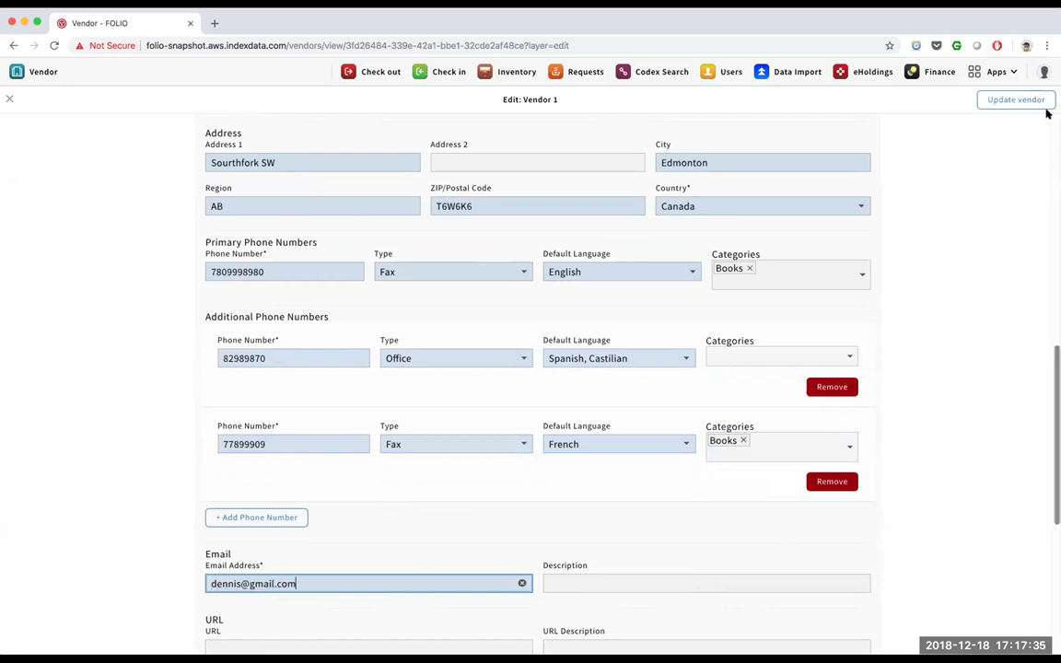
- Save Vendor 1 with Update vendor and review its contact people and contact information
click(1044, 101)
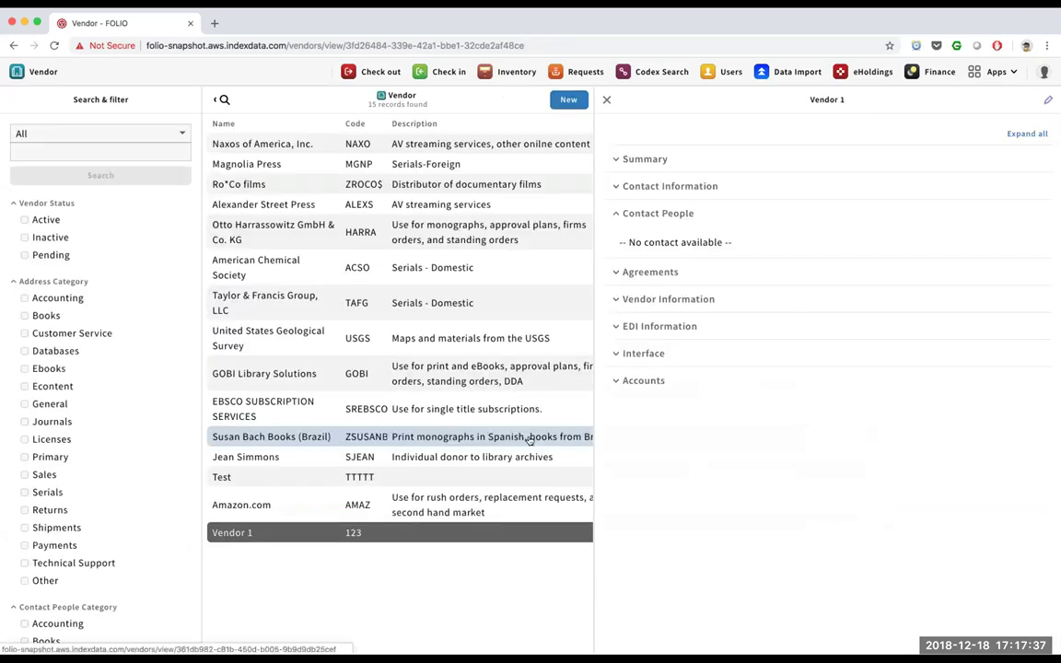
scroll(672, 435, down, 1)
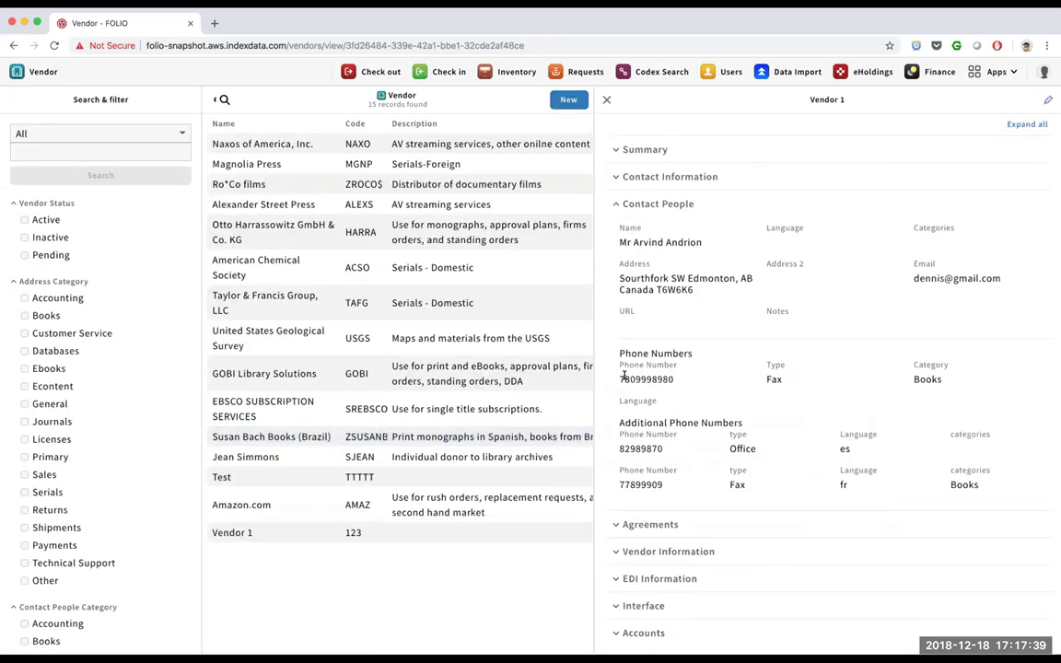
drag(620, 361, 808, 490)
click(807, 491)
click(665, 177)
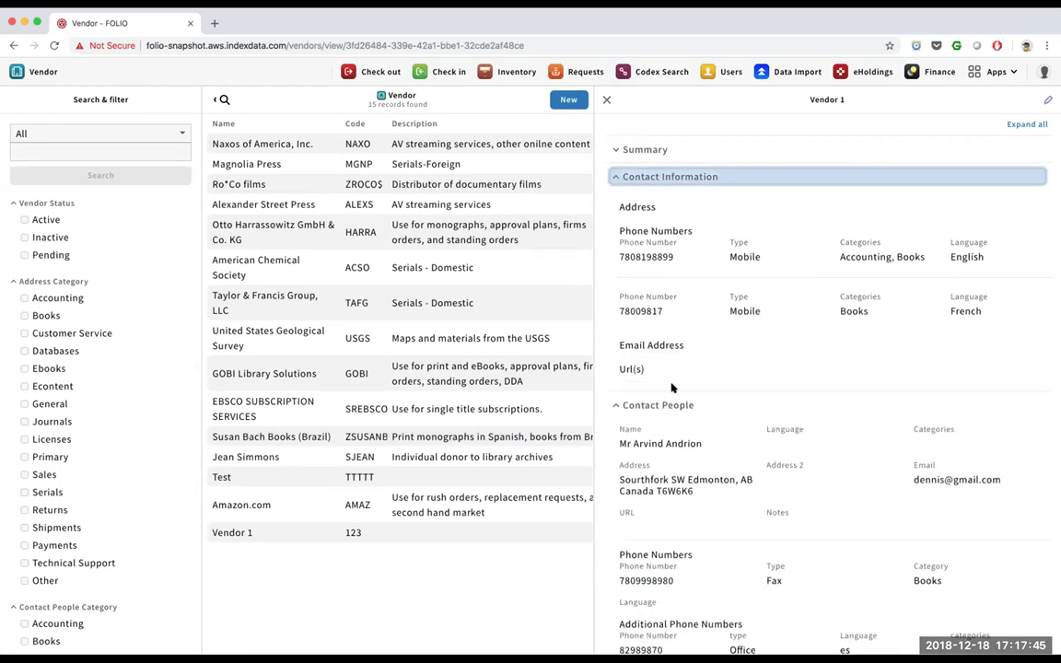
scroll(672, 388, down, 3)
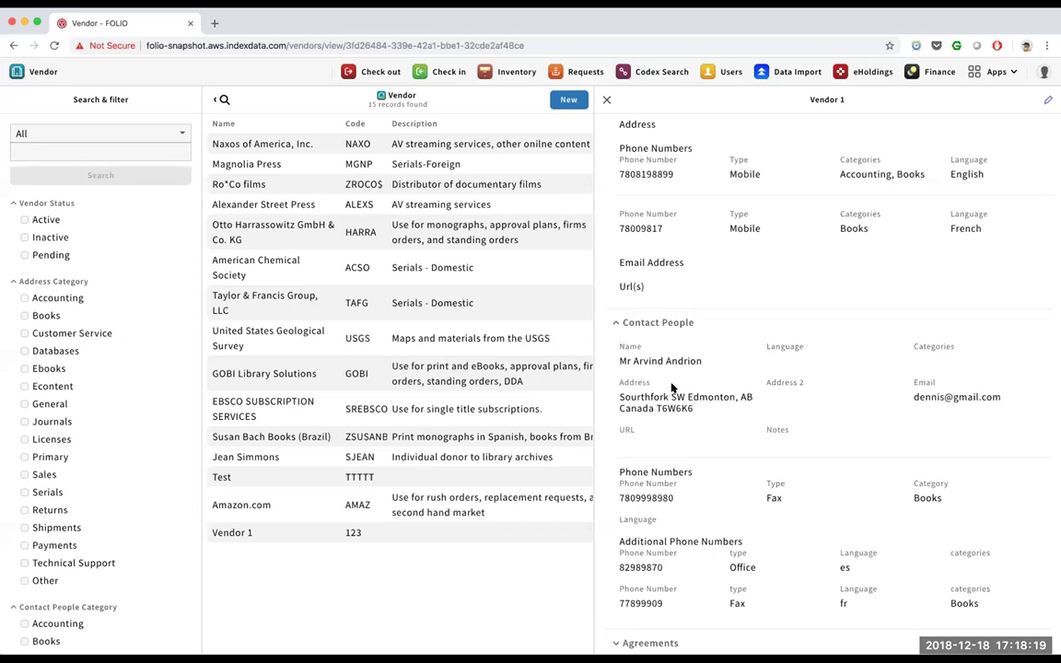
click(607, 100)
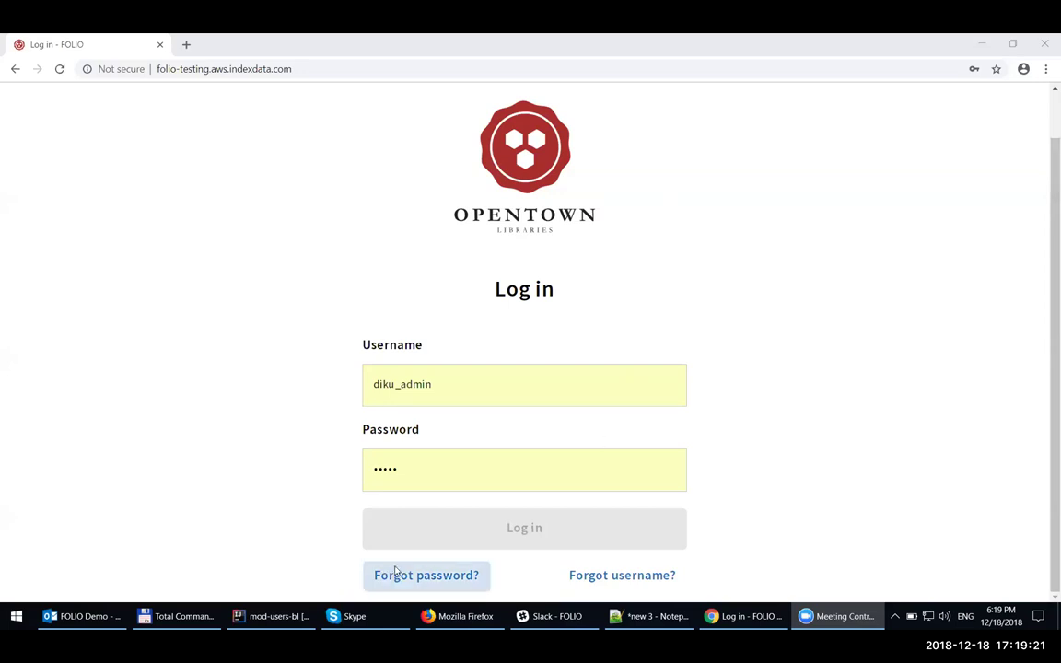
- Log in as administrator, search Users for the staff user's username and open their record
click(437, 477)
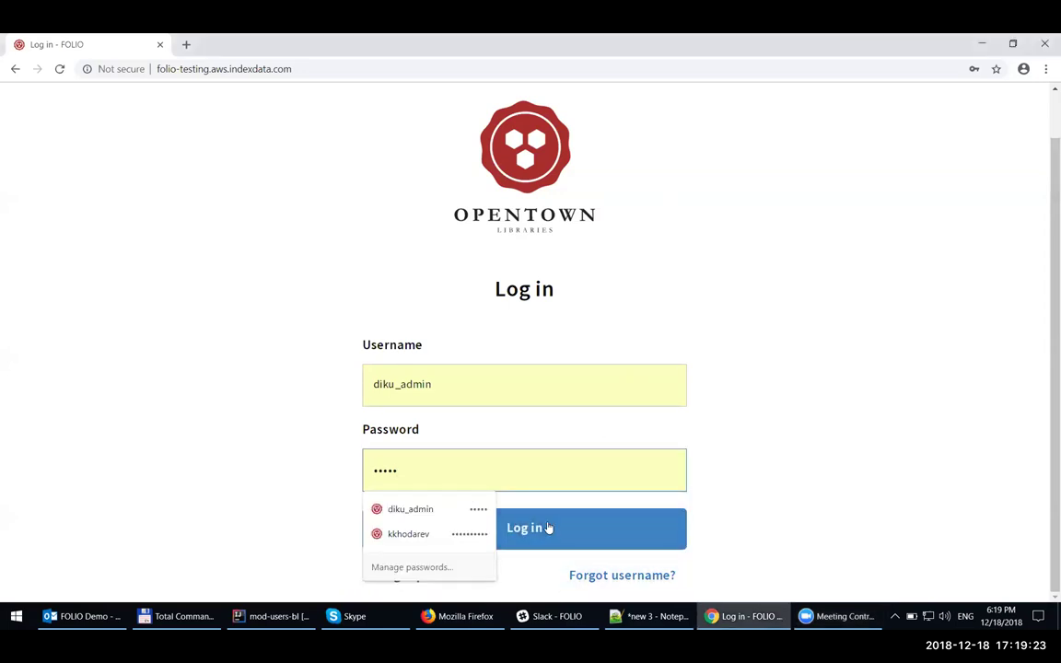
click(547, 528)
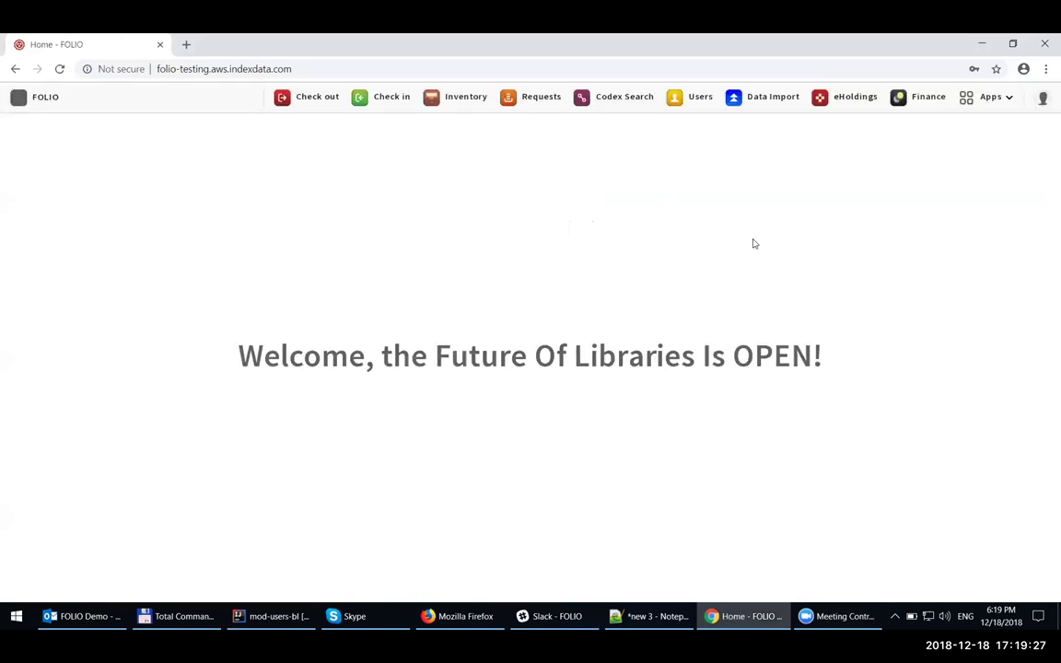
click(1042, 99)
click(699, 97)
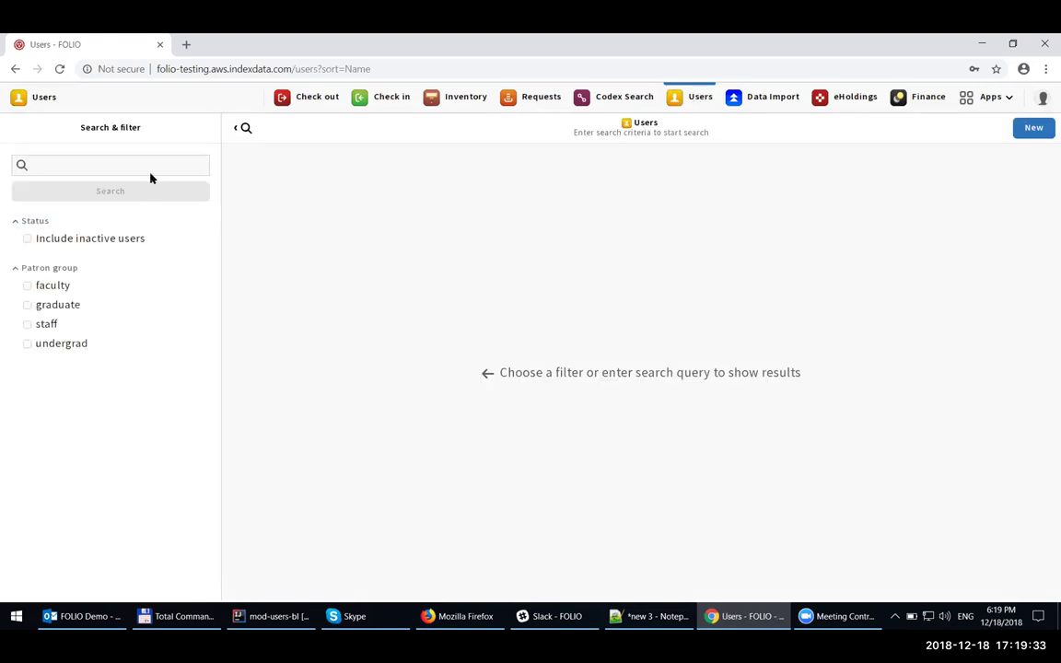
click(153, 162)
key(Down)
key(Return)
click(113, 191)
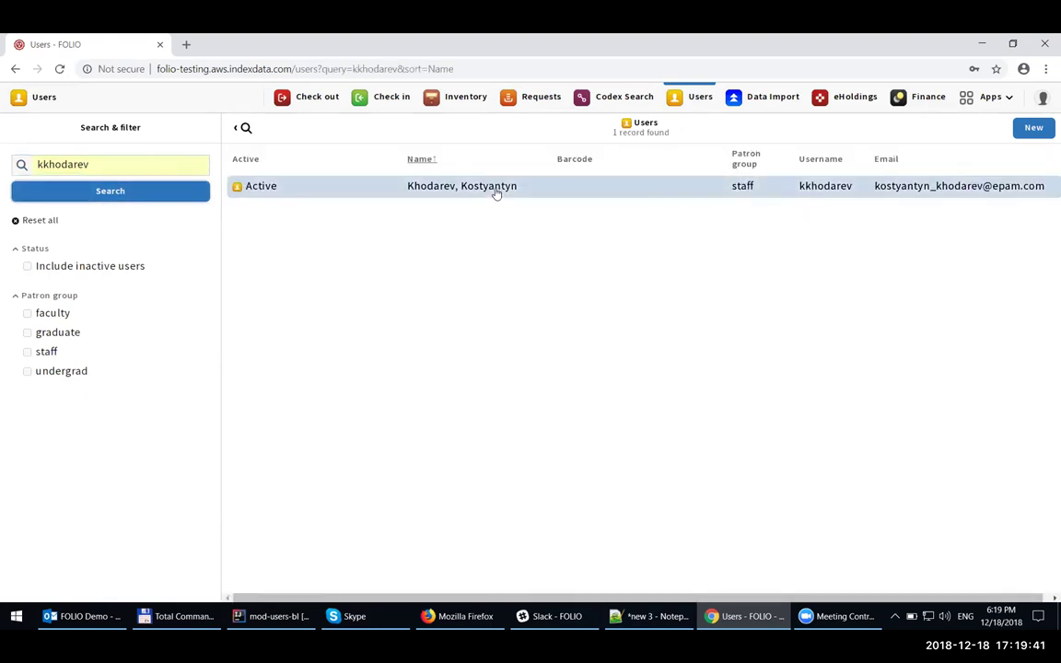
click(496, 188)
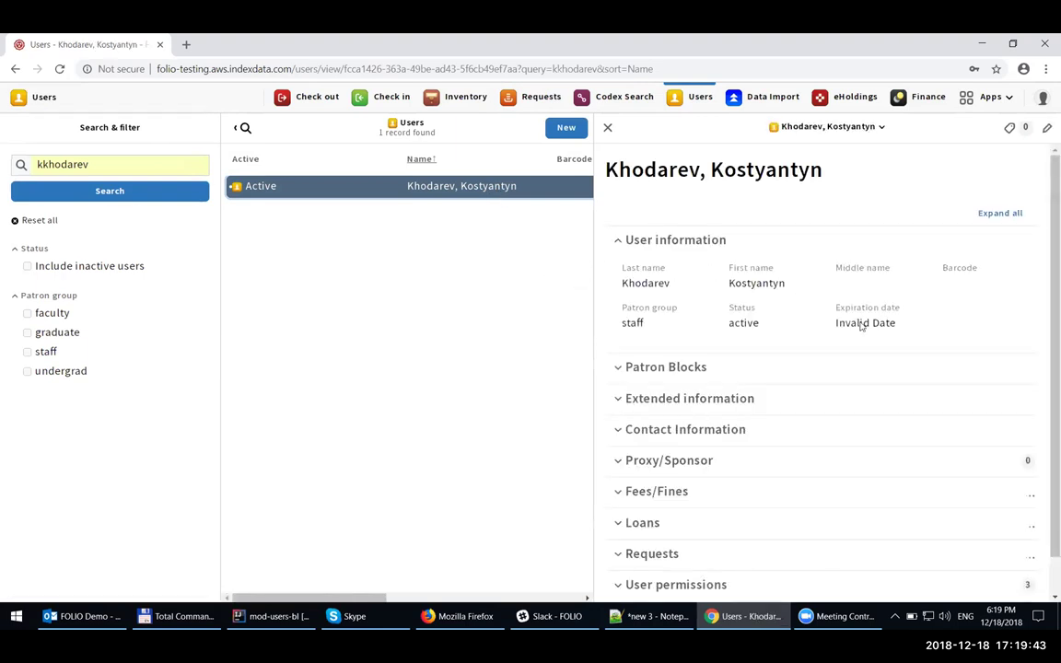
- Send the staff user a password-reset e-mail, copy the reset link and check it in Outlook
click(1047, 128)
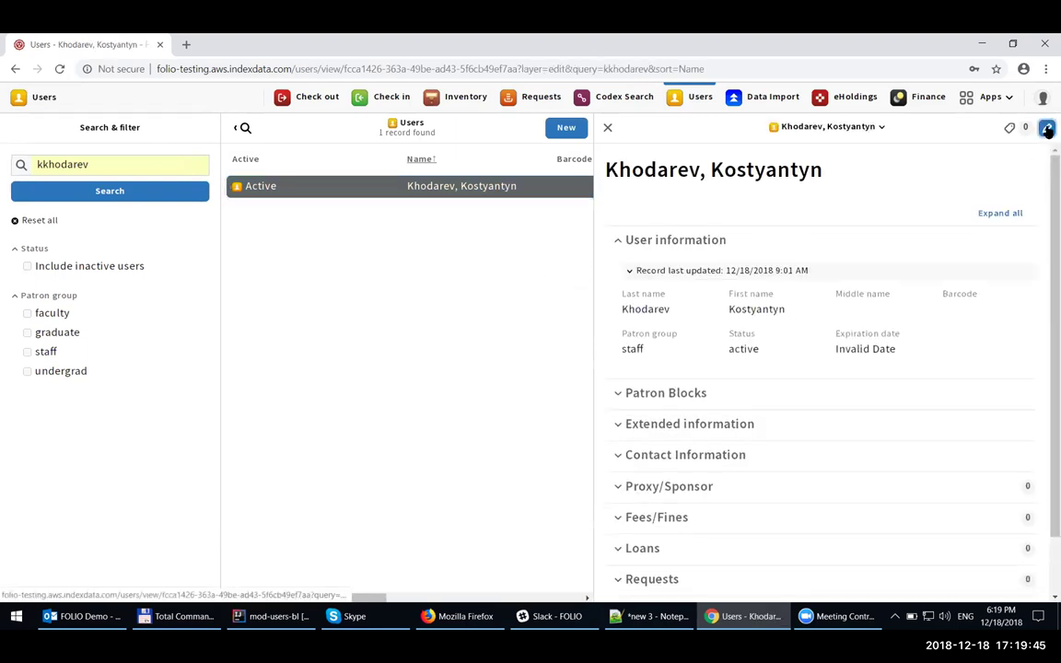
scroll(531, 517, down, 1)
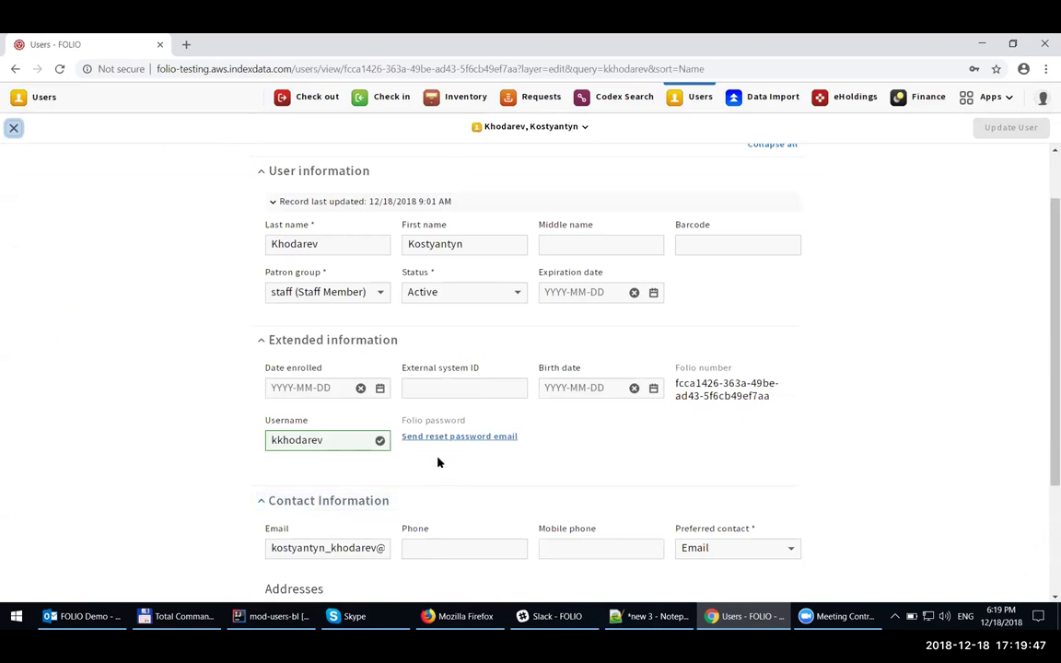
click(491, 438)
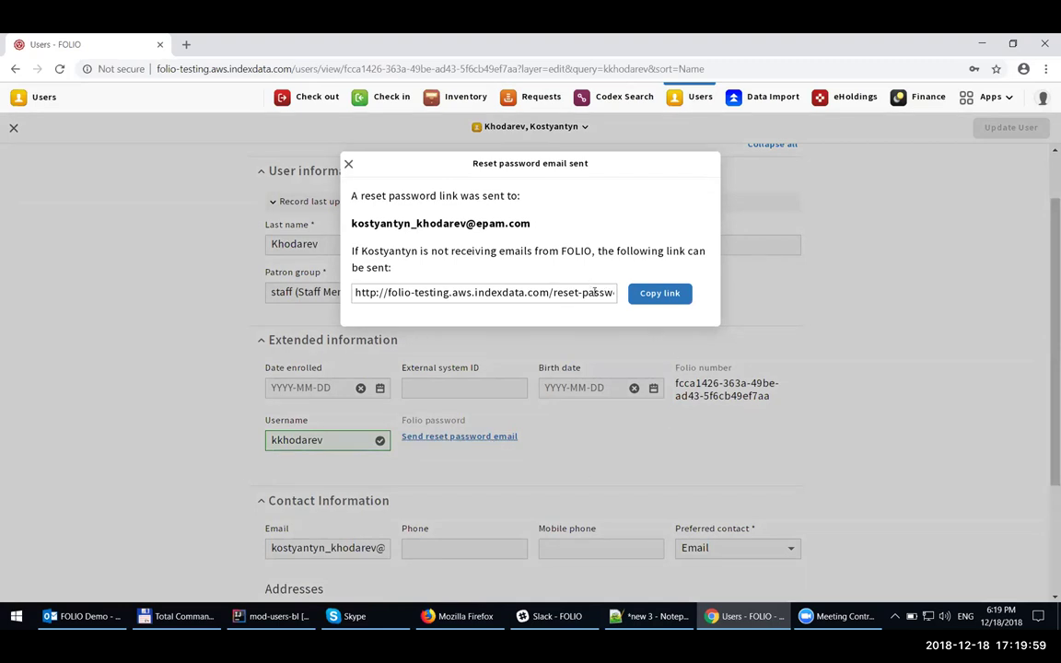
click(652, 297)
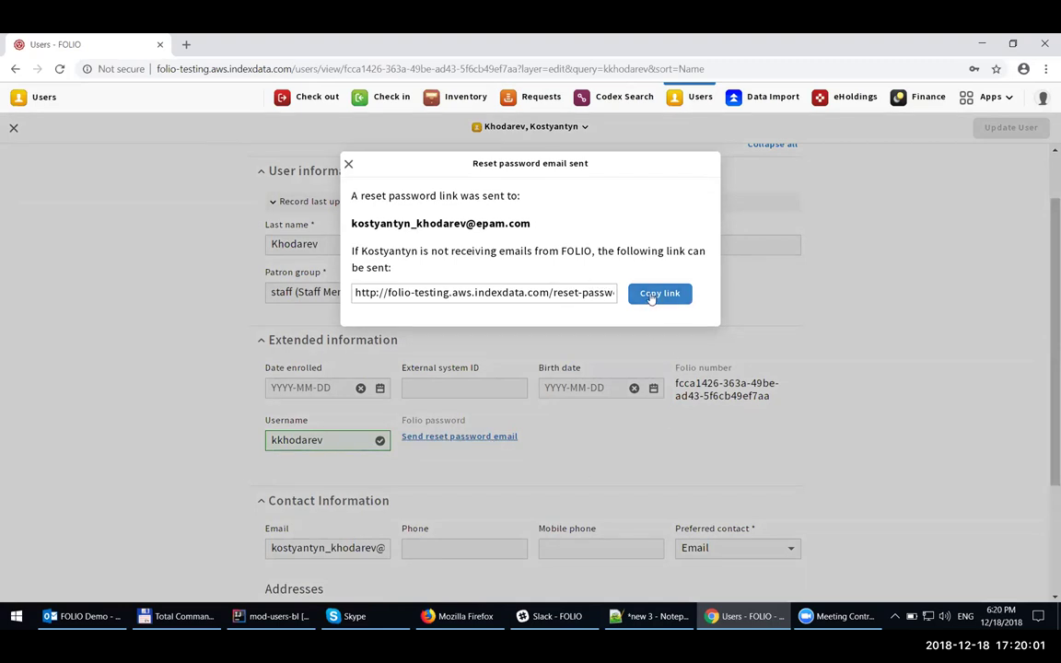
click(656, 294)
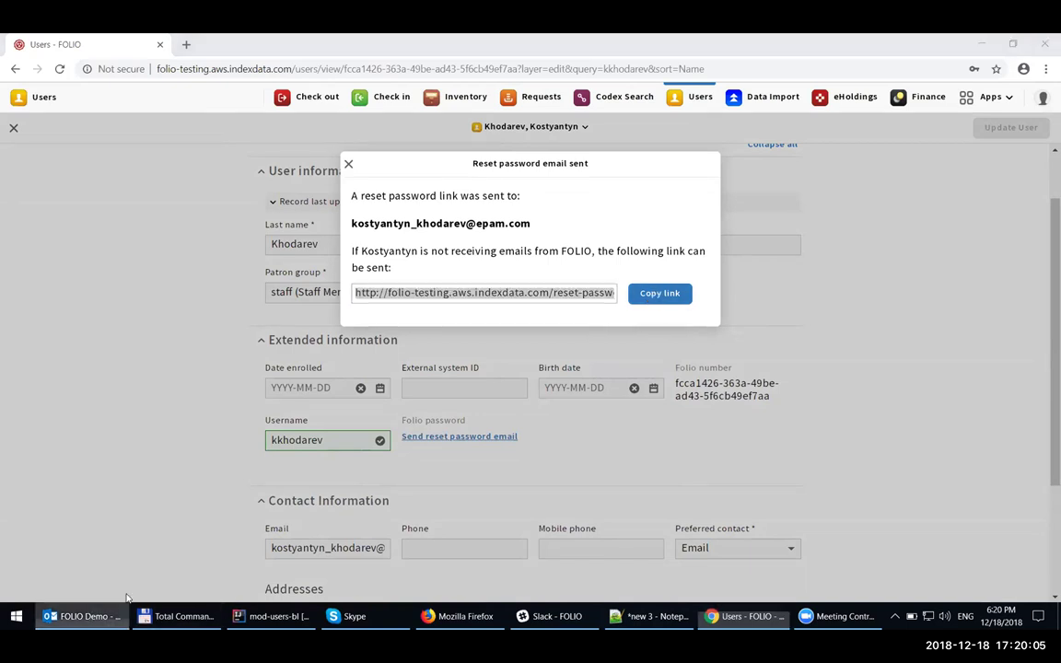
click(83, 616)
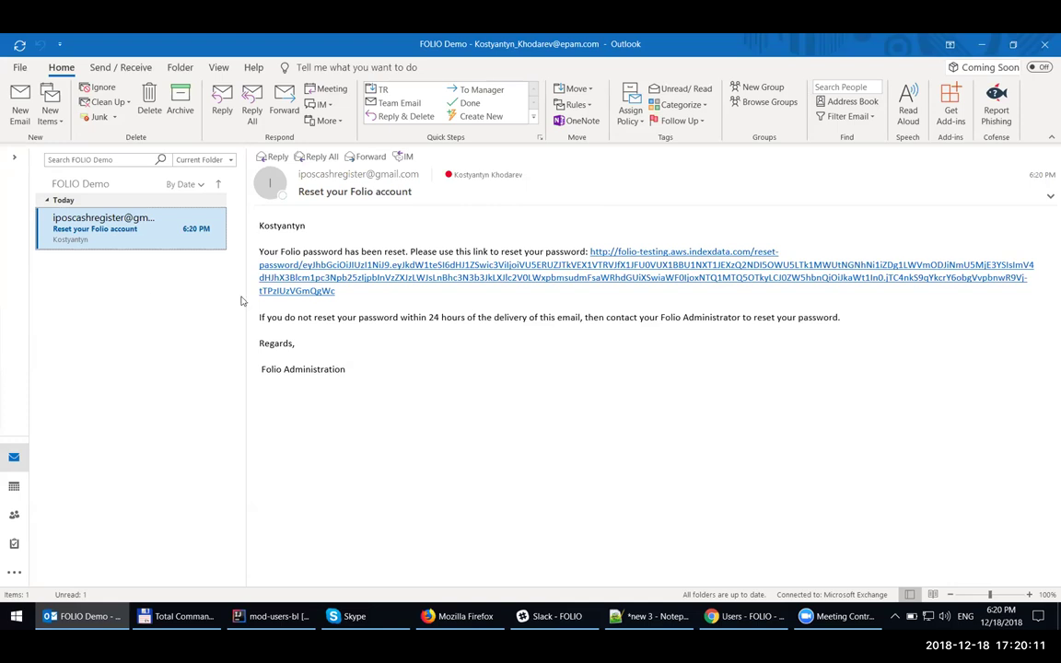
click(466, 616)
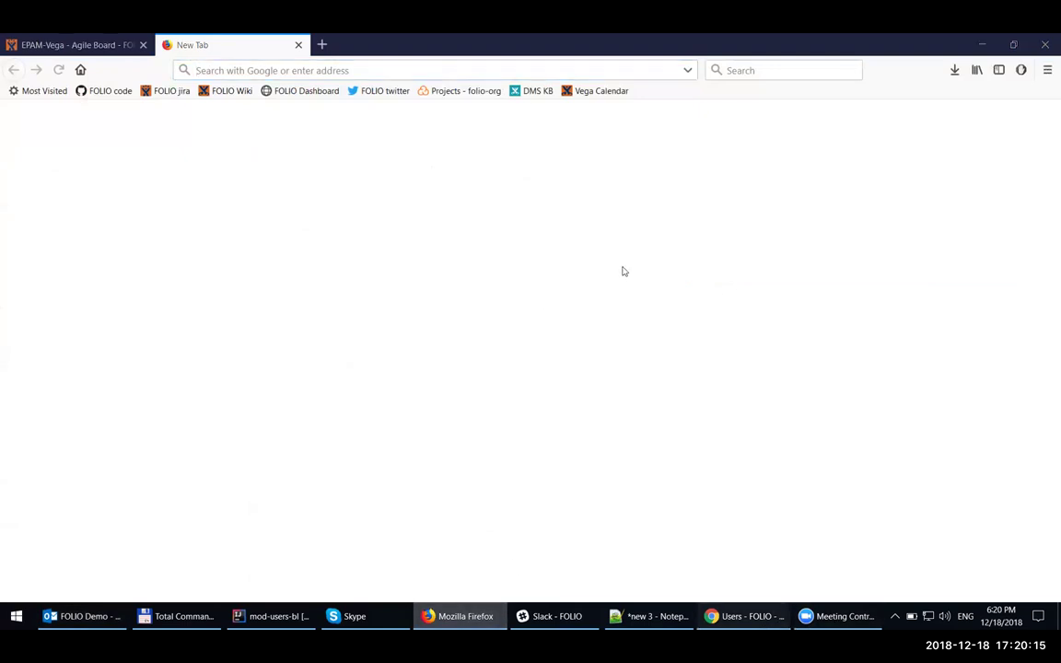
- Log out of FOLIO and load the copied password-reset link in the browser
key(alt+Tab)
click(1043, 98)
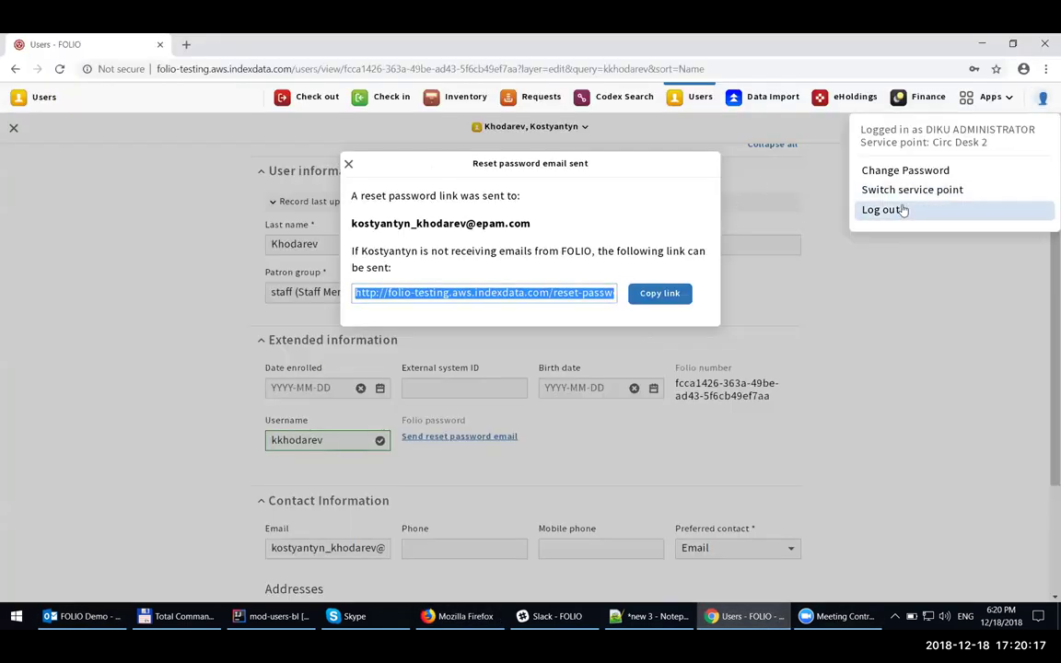
click(898, 210)
click(405, 74)
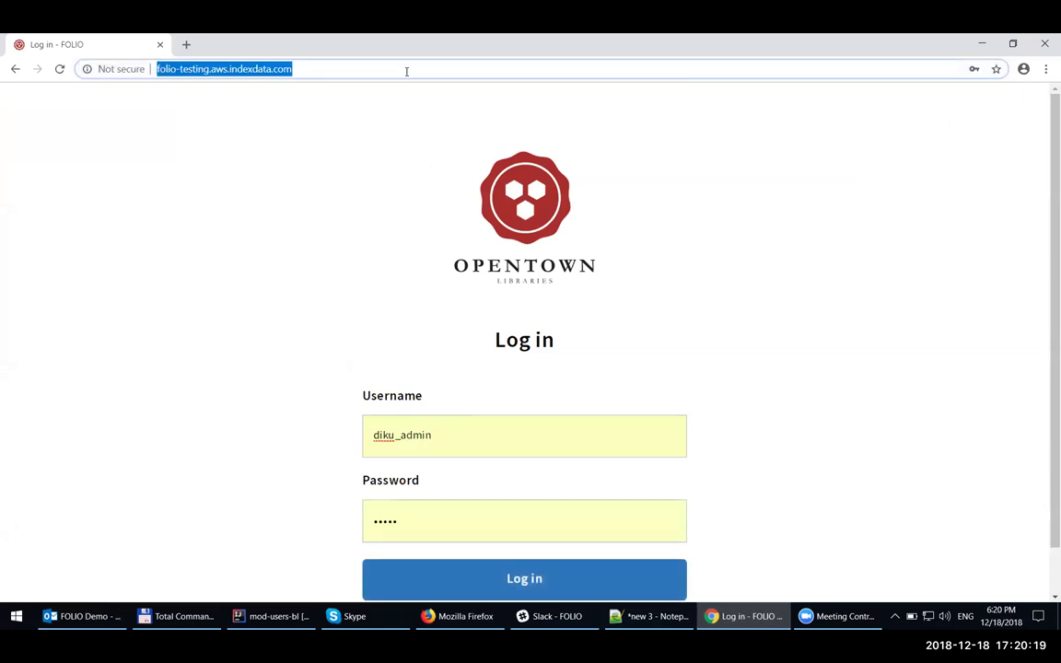
key(ctrl+v)
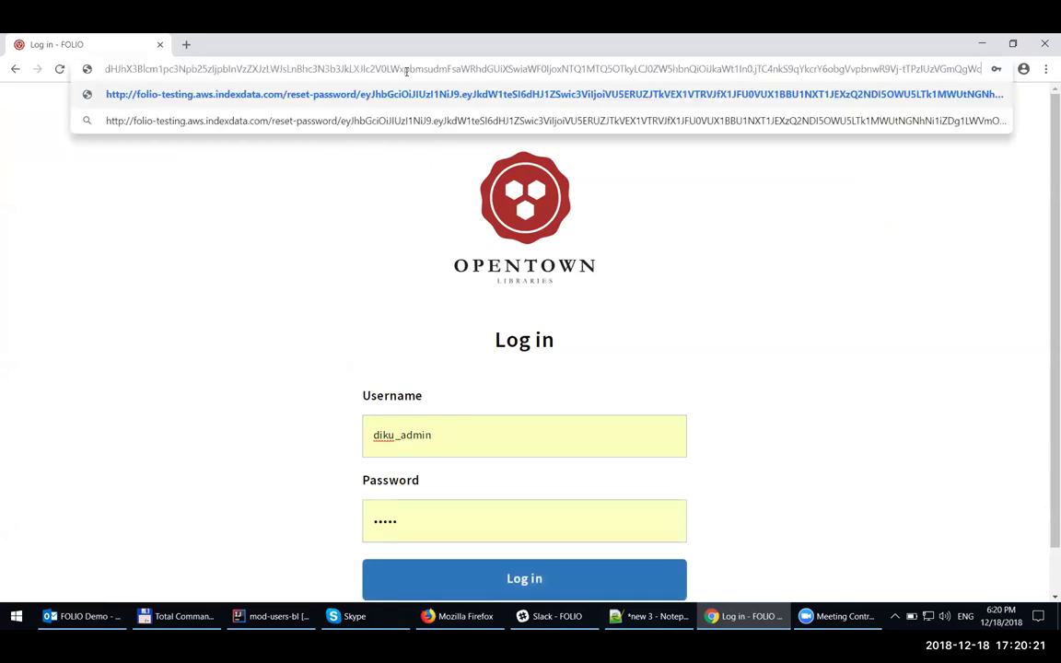
key(Return)
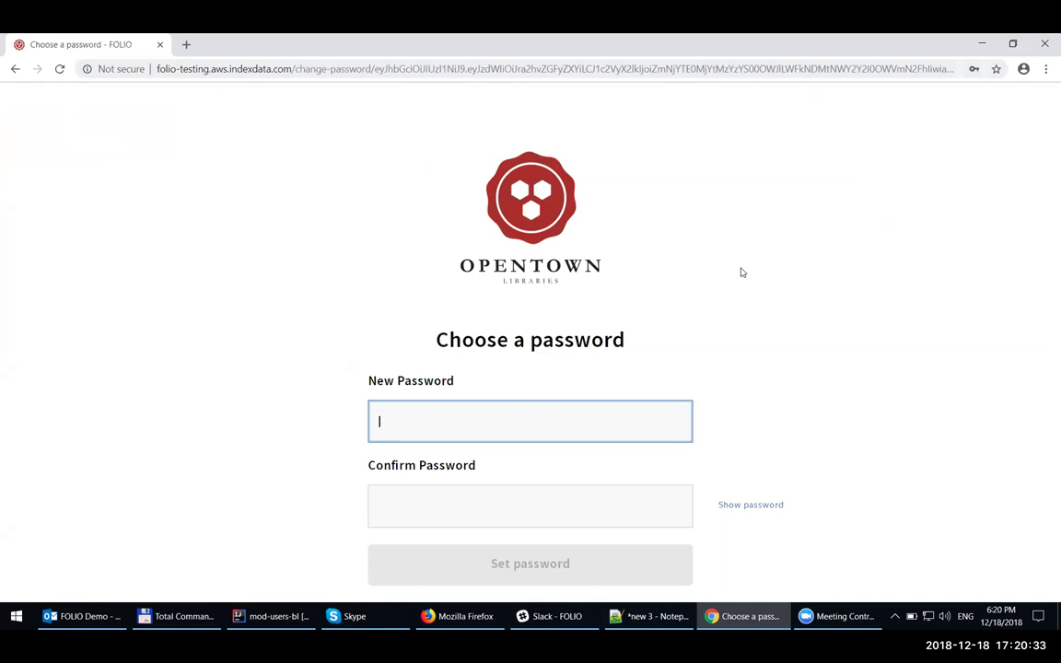
- Enter and confirm the new password, save it, and view the password-changed confirmation e-mail
text(******)
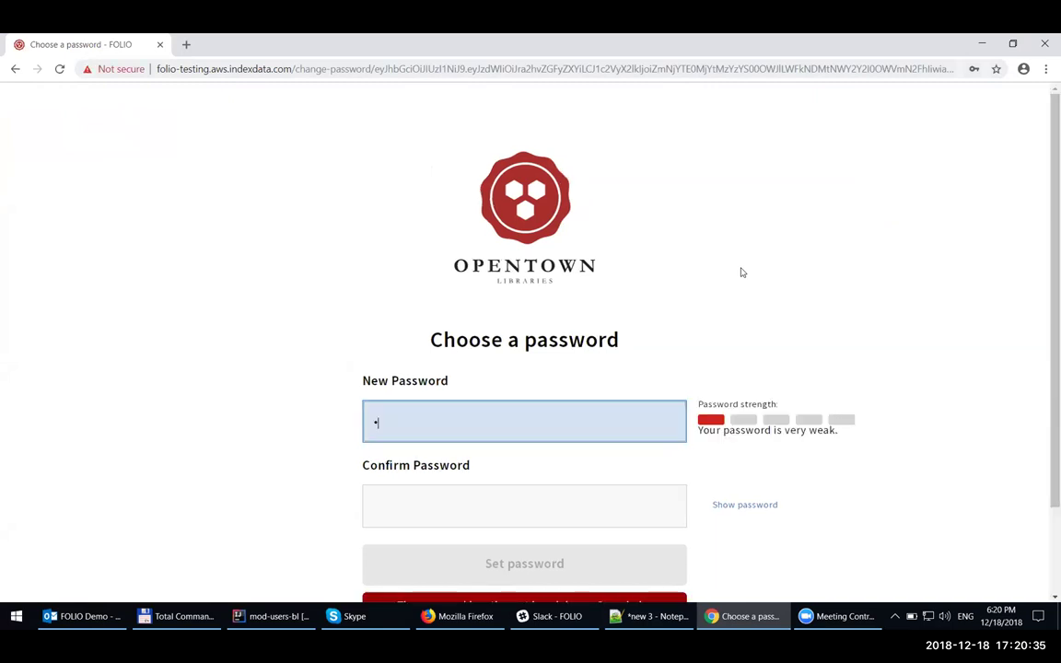
text(******)
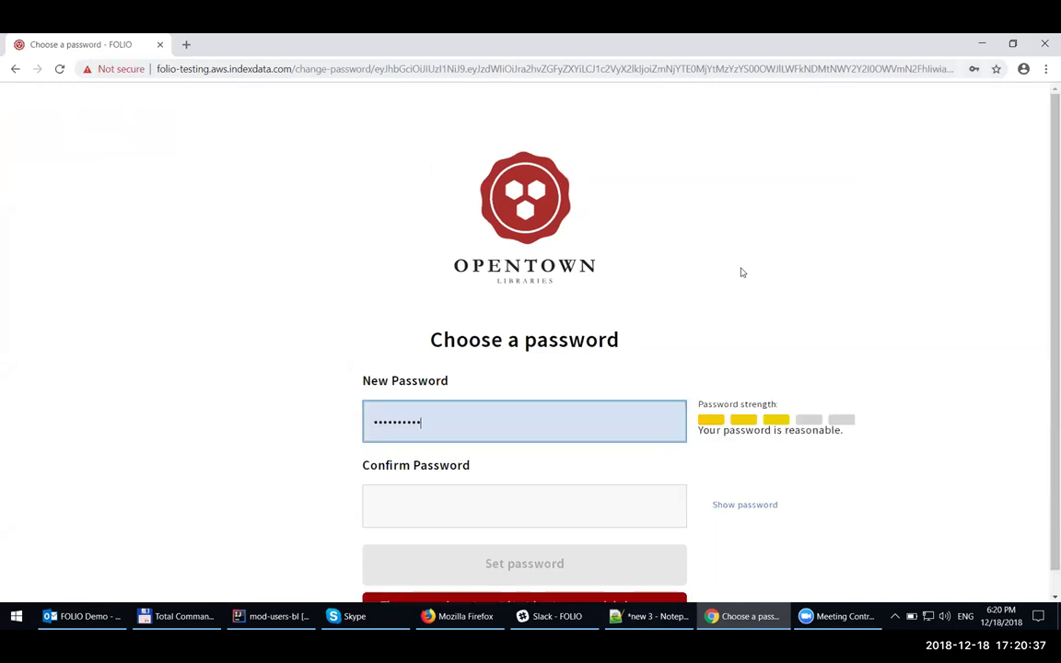
key(Tab)
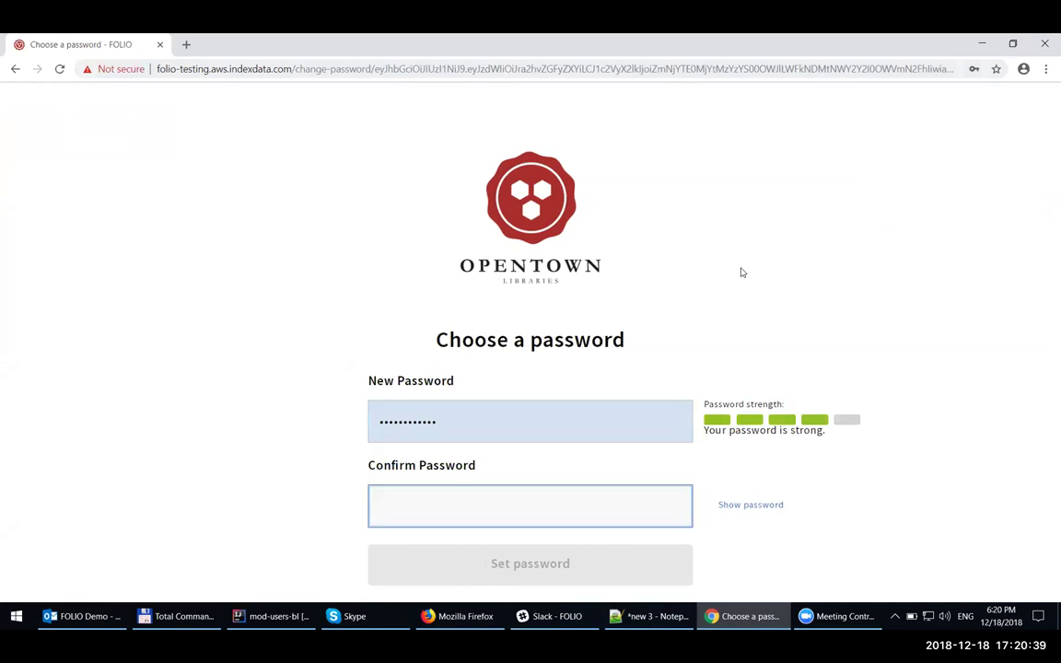
text(**********)
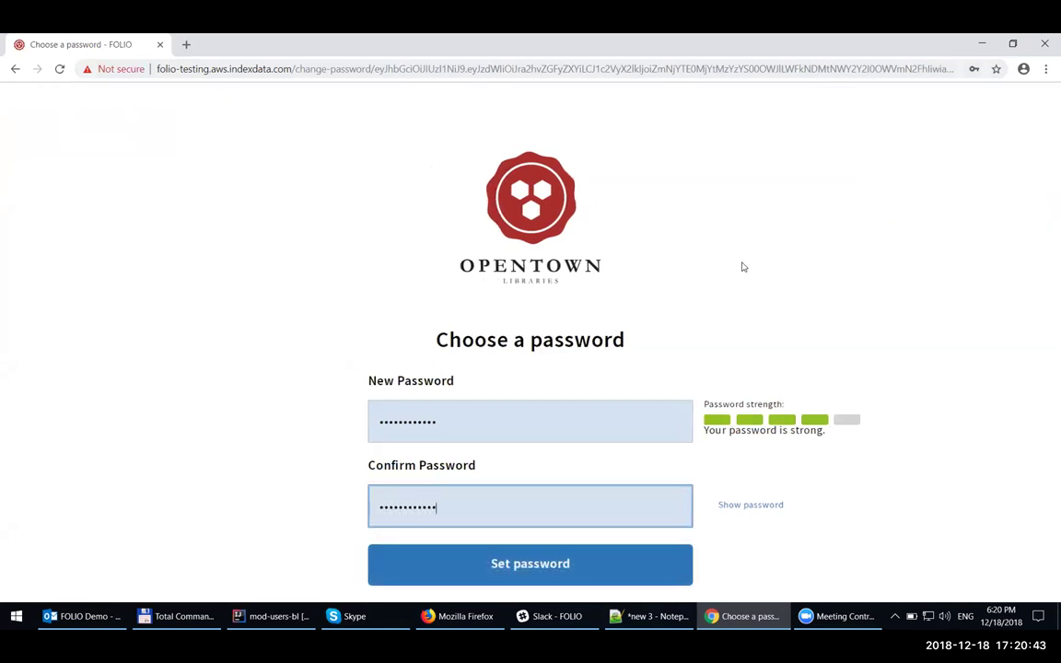
click(576, 564)
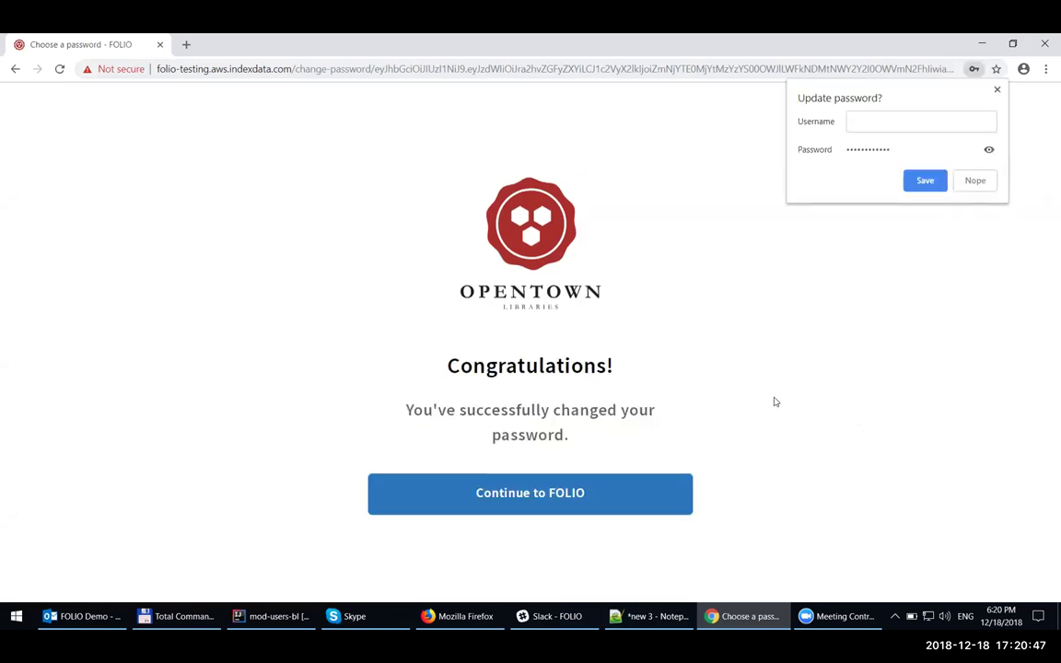
click(975, 180)
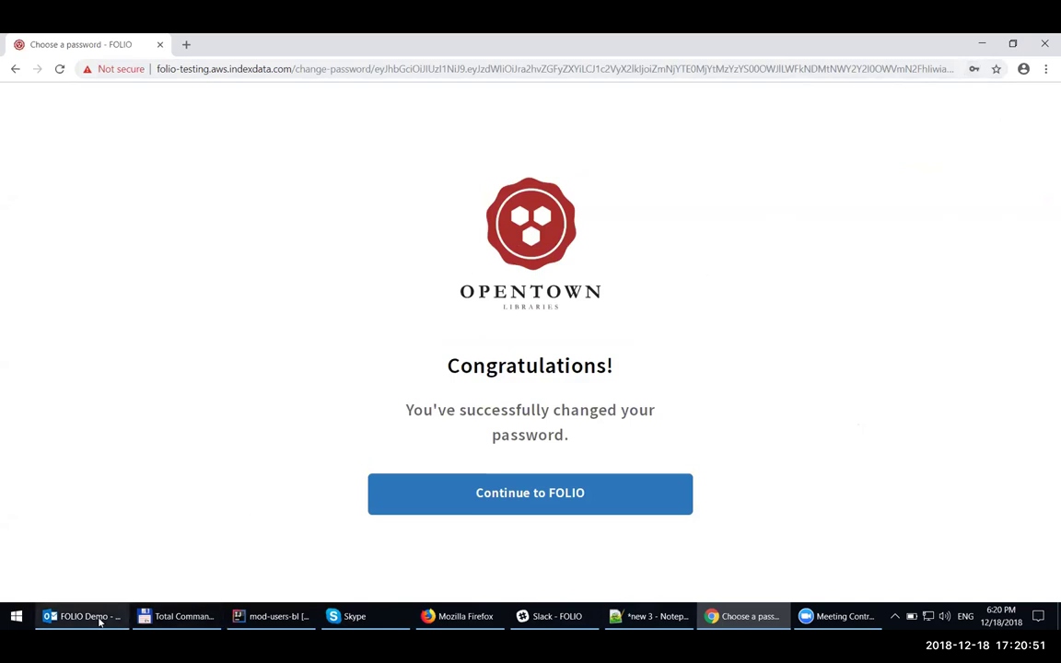
mouse_move(98, 621)
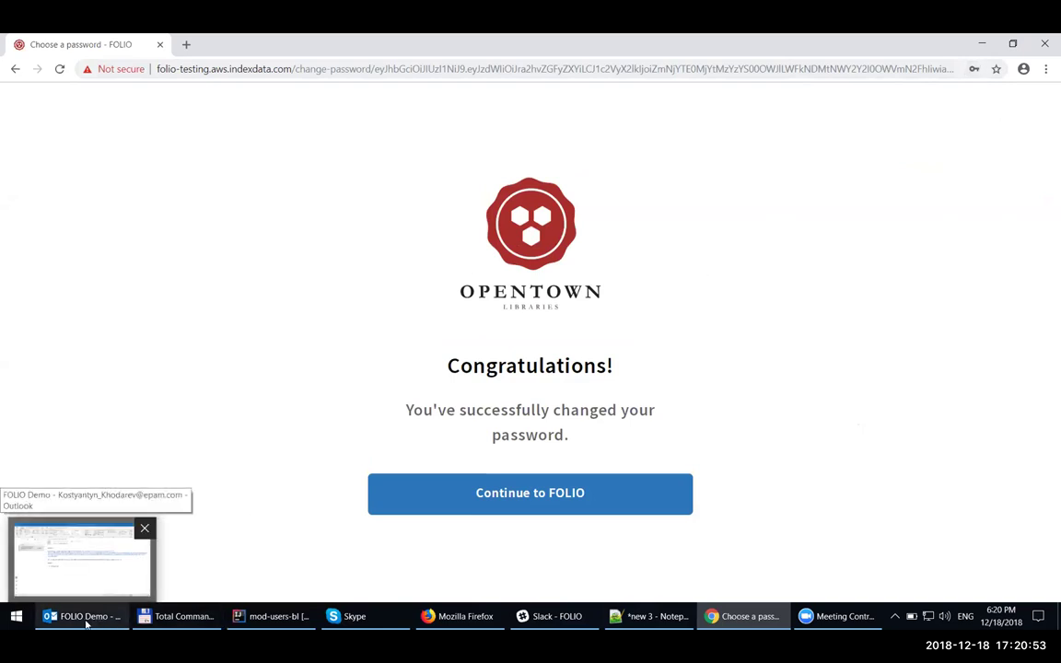
click(98, 619)
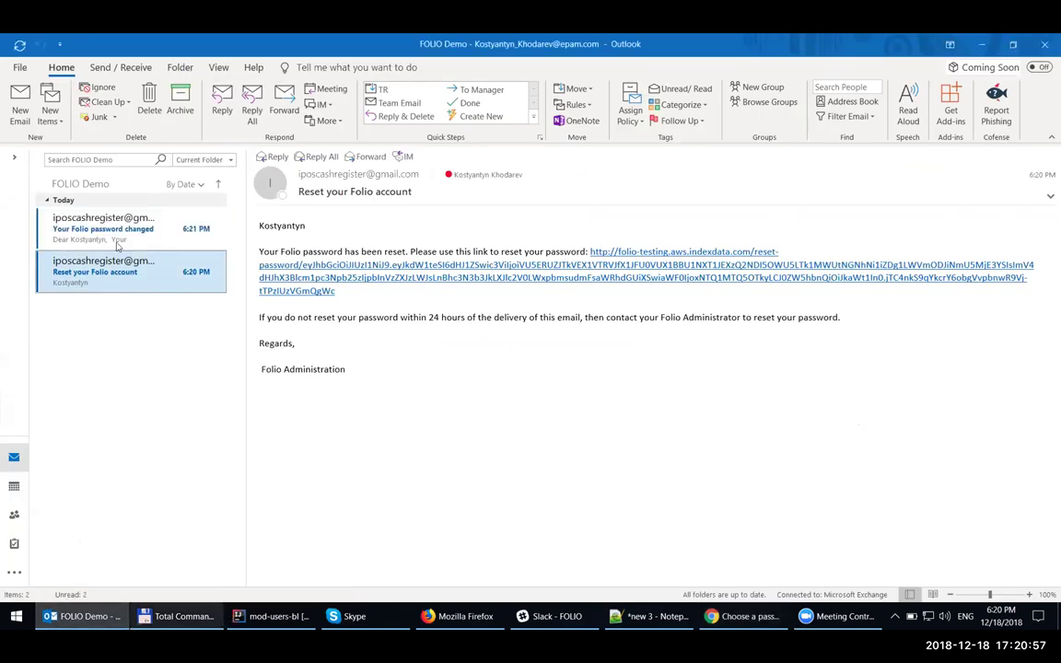
click(124, 218)
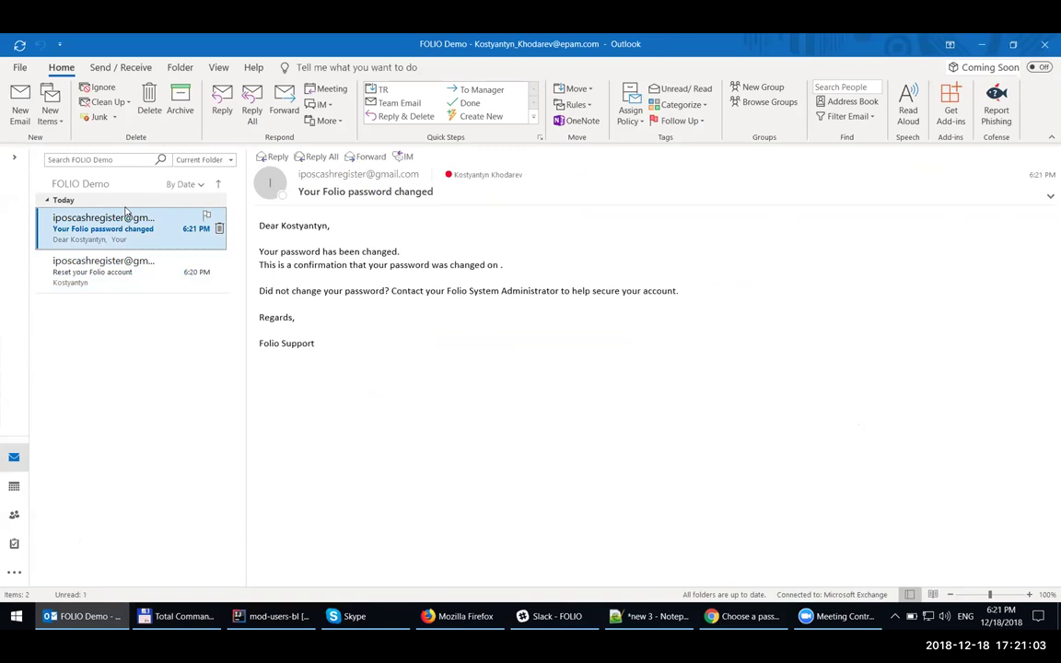
key(alt+Tab)
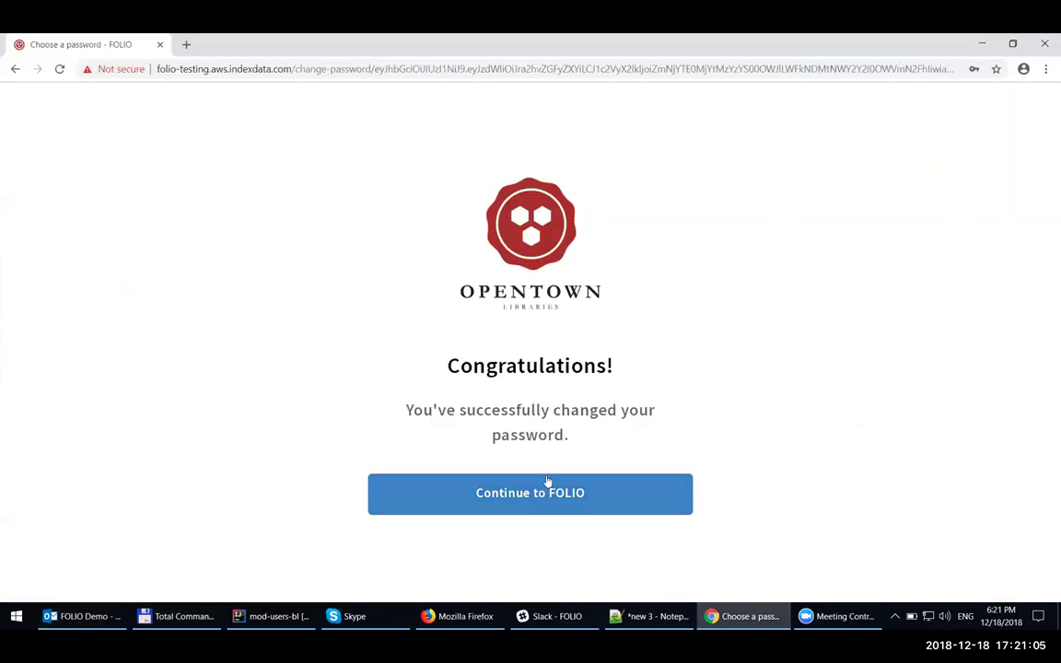
- Sign in as the staff user with the new password, then log out and return to the inbox
click(540, 493)
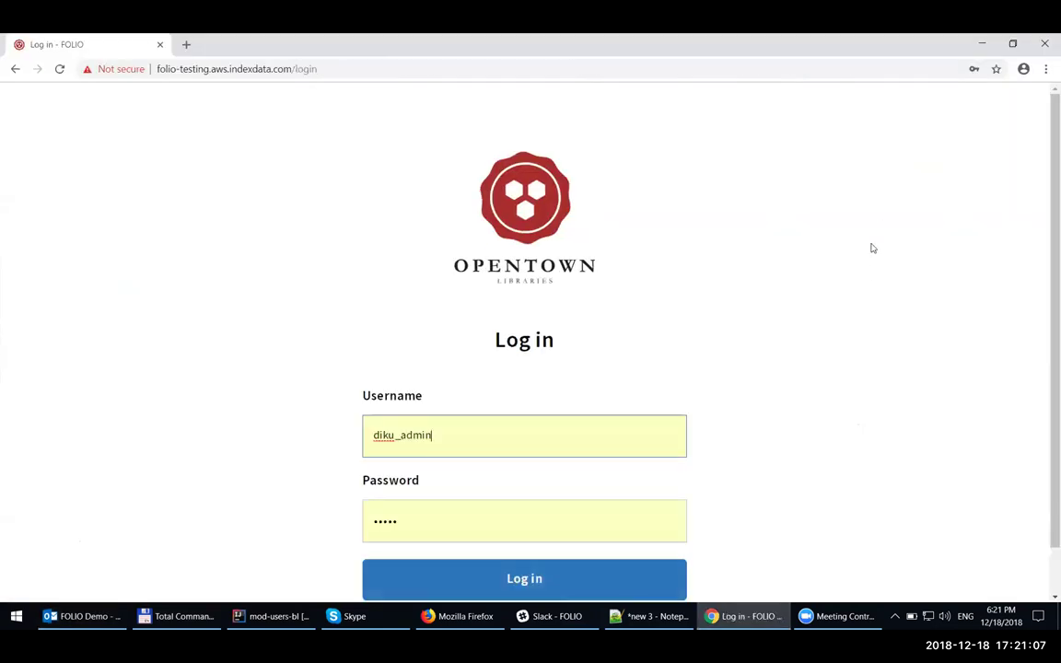
double_click(464, 438)
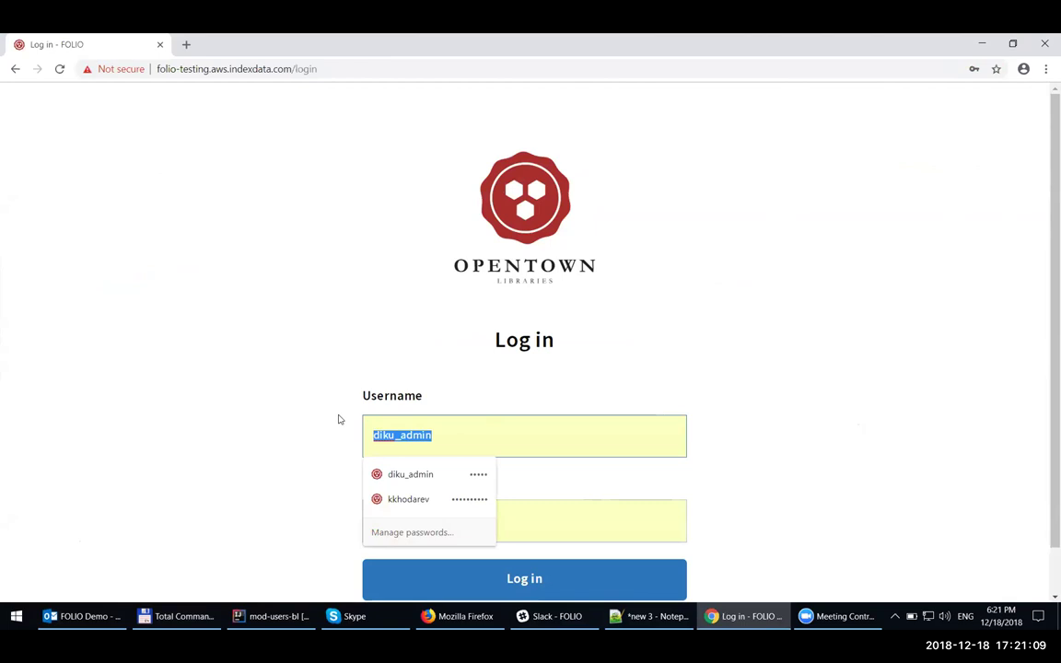
key(Tab)
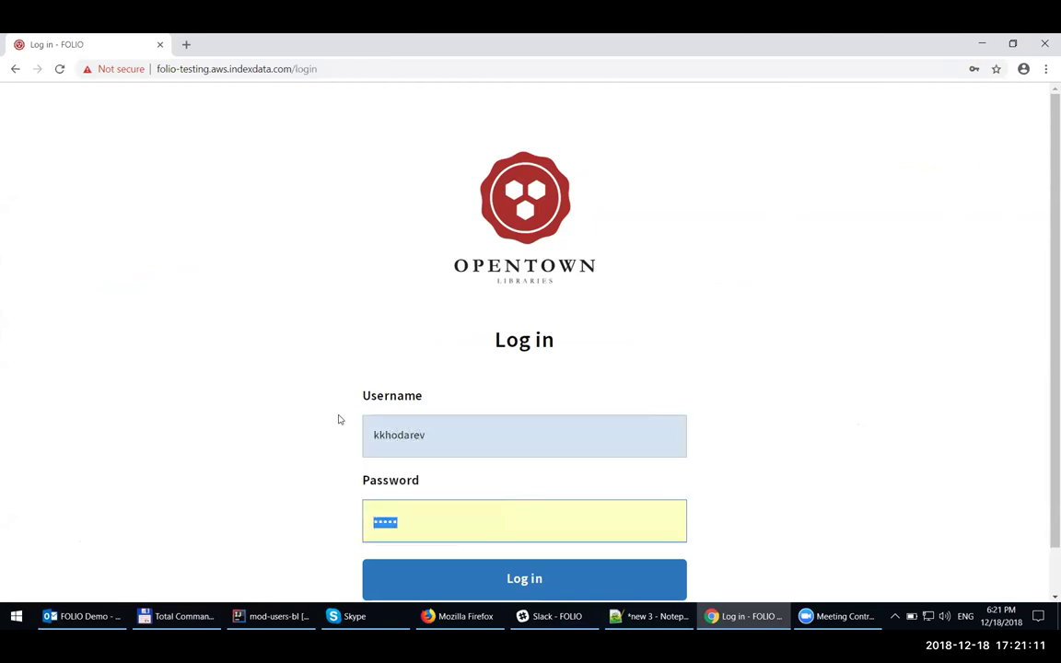
text(•••••••)
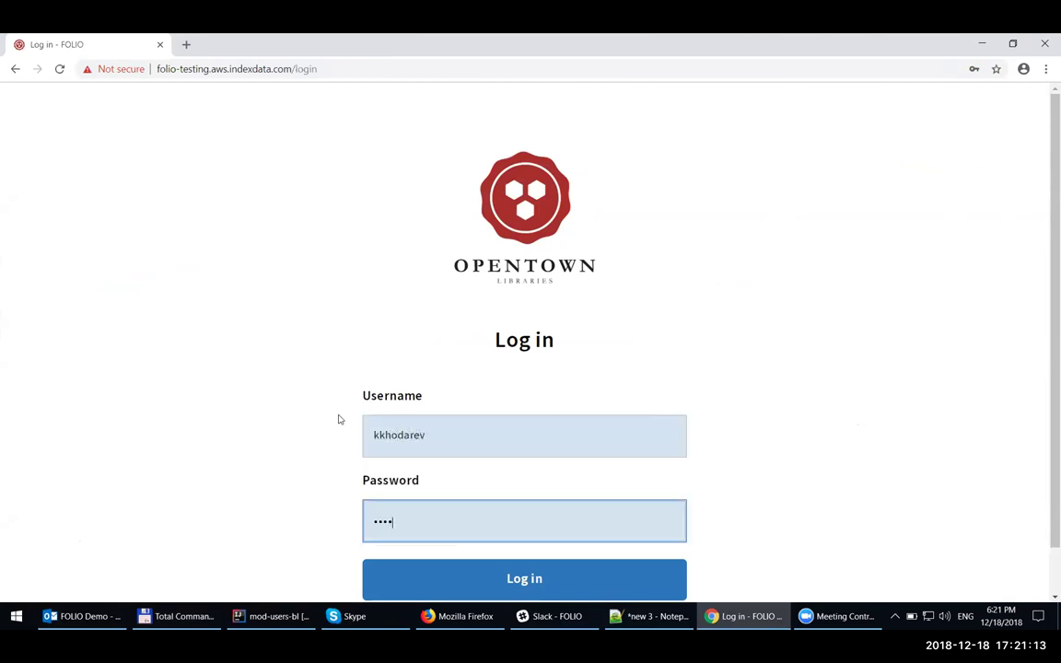
text(••••)
scroll(535, 386, down, 1)
click(561, 528)
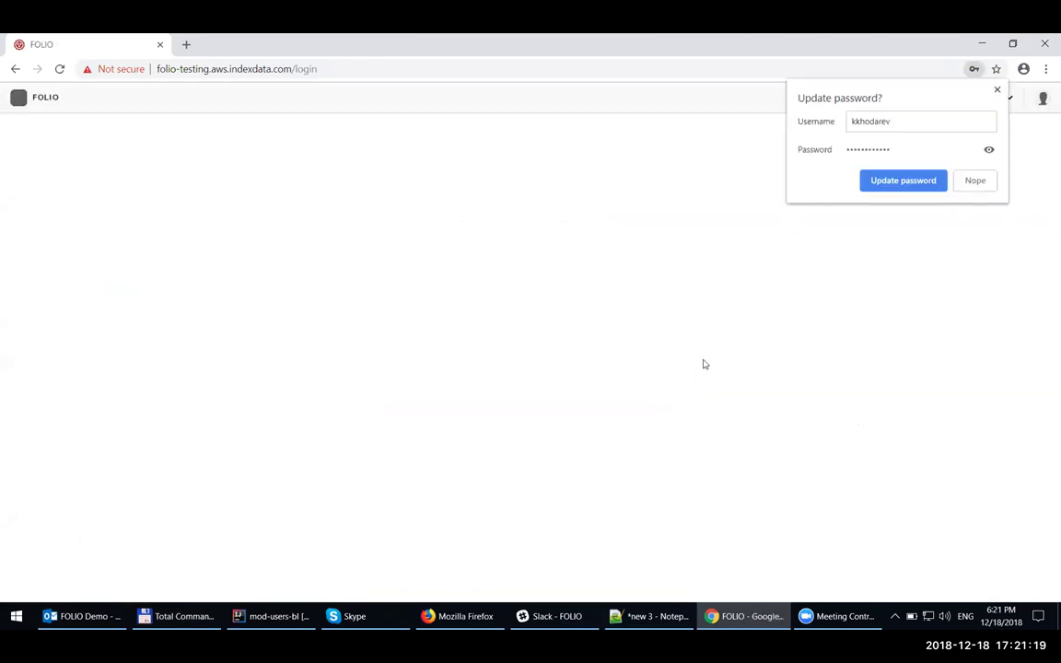
click(998, 91)
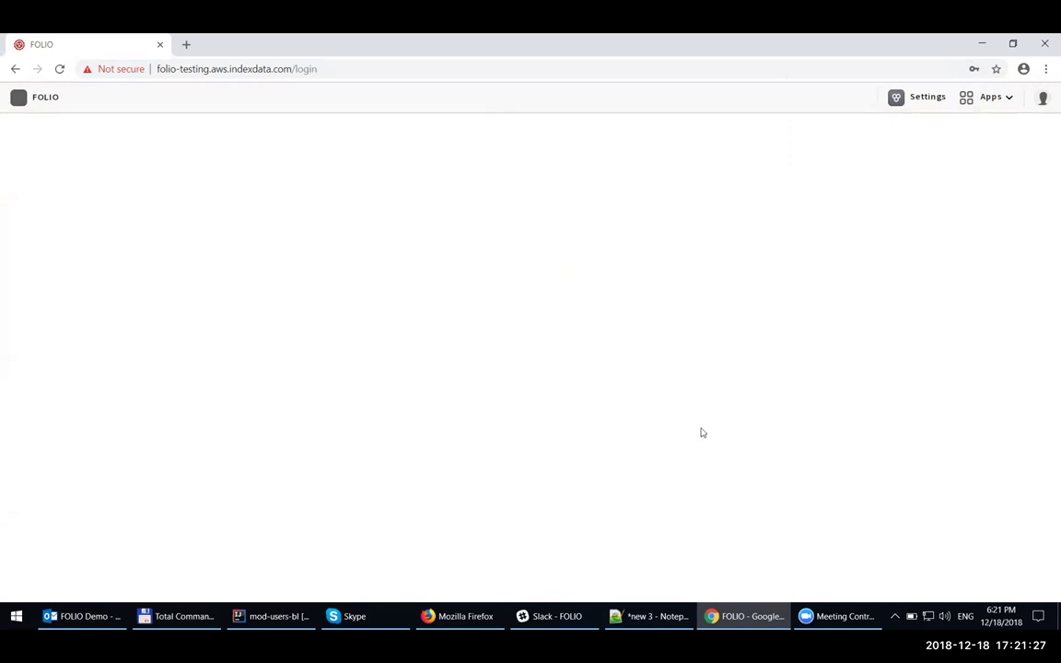
click(1042, 97)
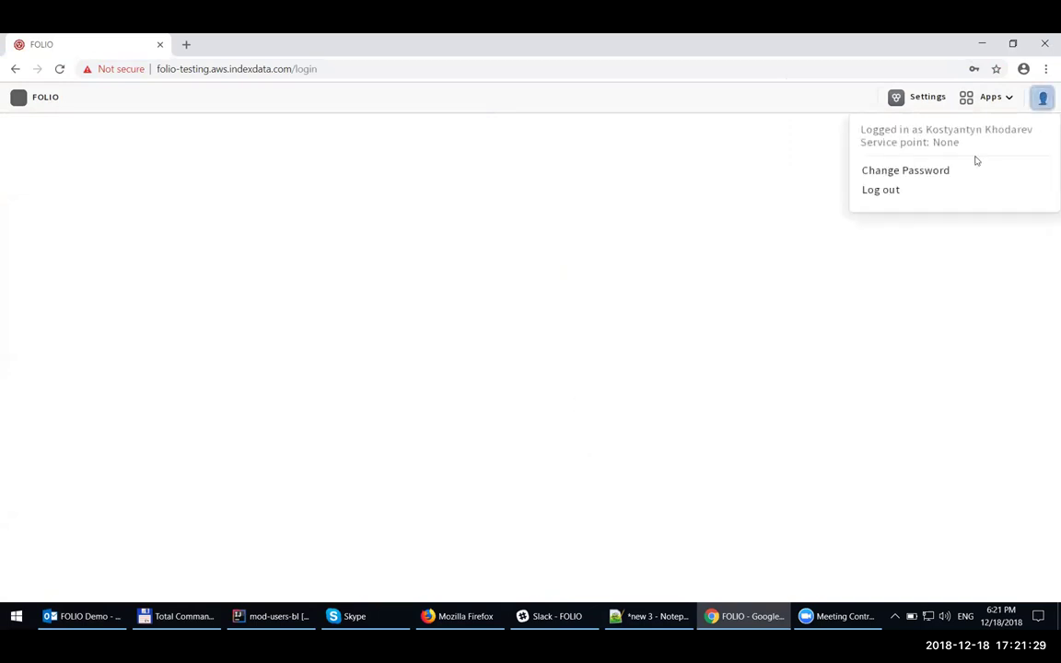
click(931, 190)
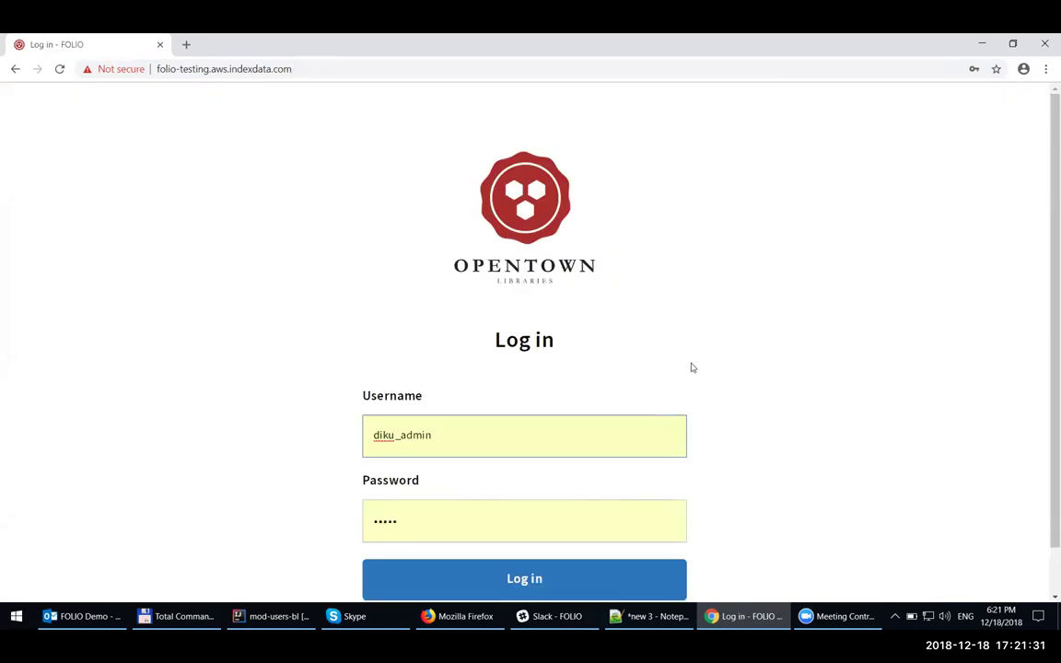
click(83, 617)
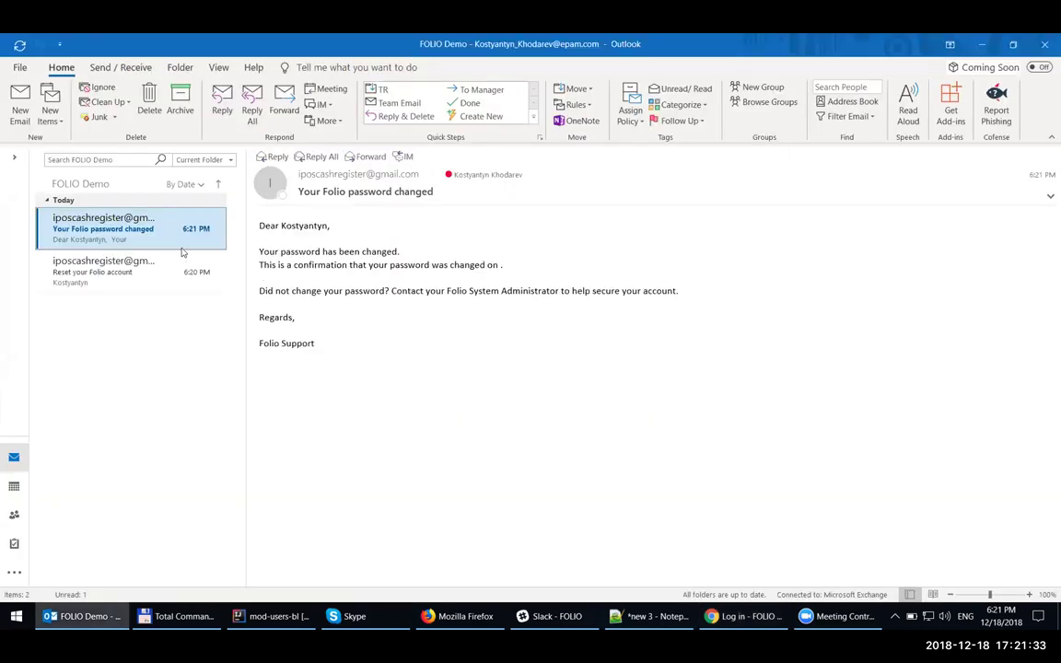
- Open the Reset your Folio account email and load its reset link in Chrome
click(134, 277)
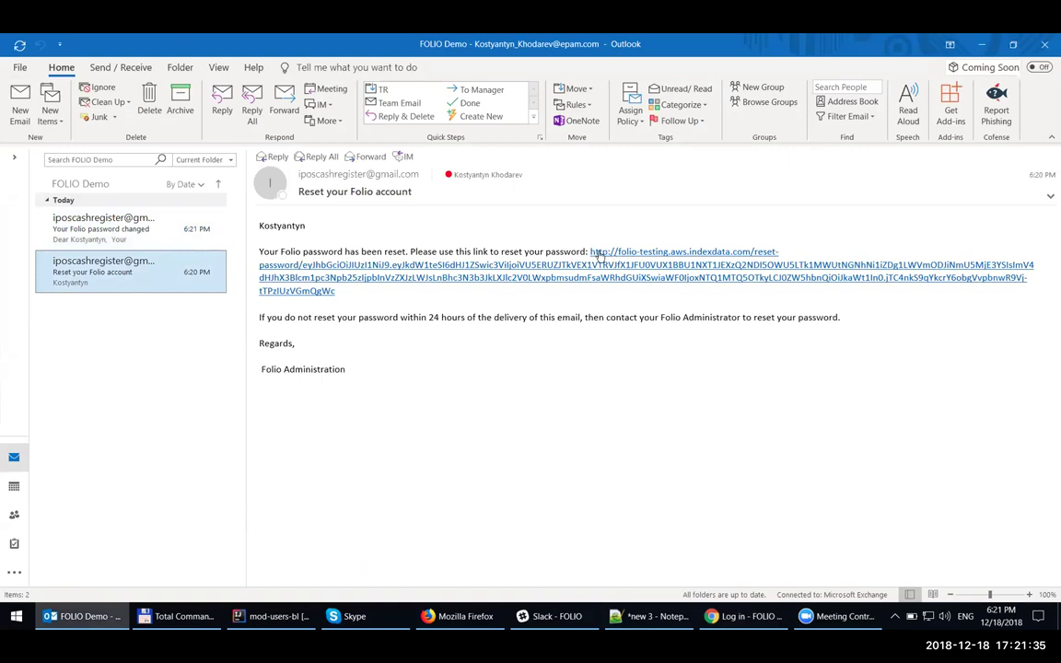
drag(589, 252, 476, 303)
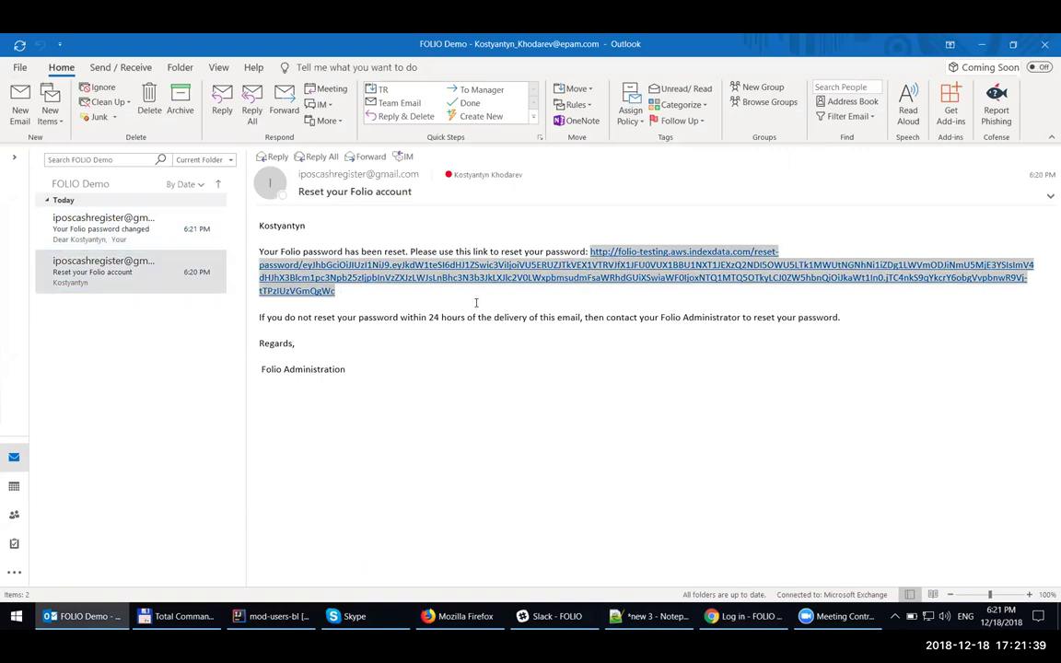
key(alt+Tab)
click(384, 68)
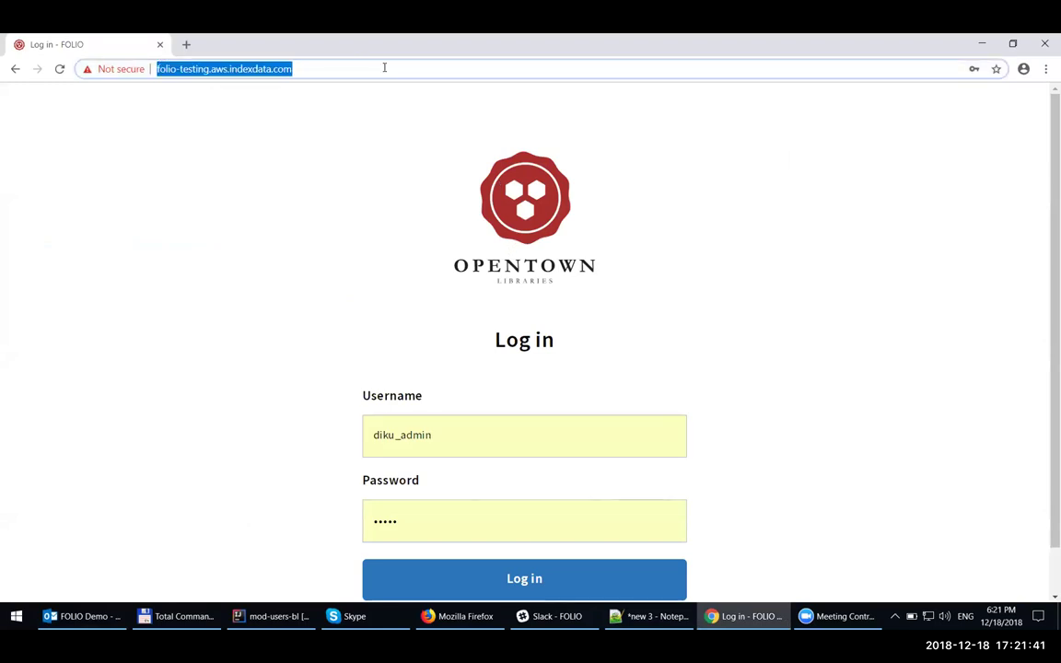
key(ctrl+v)
key(Return)
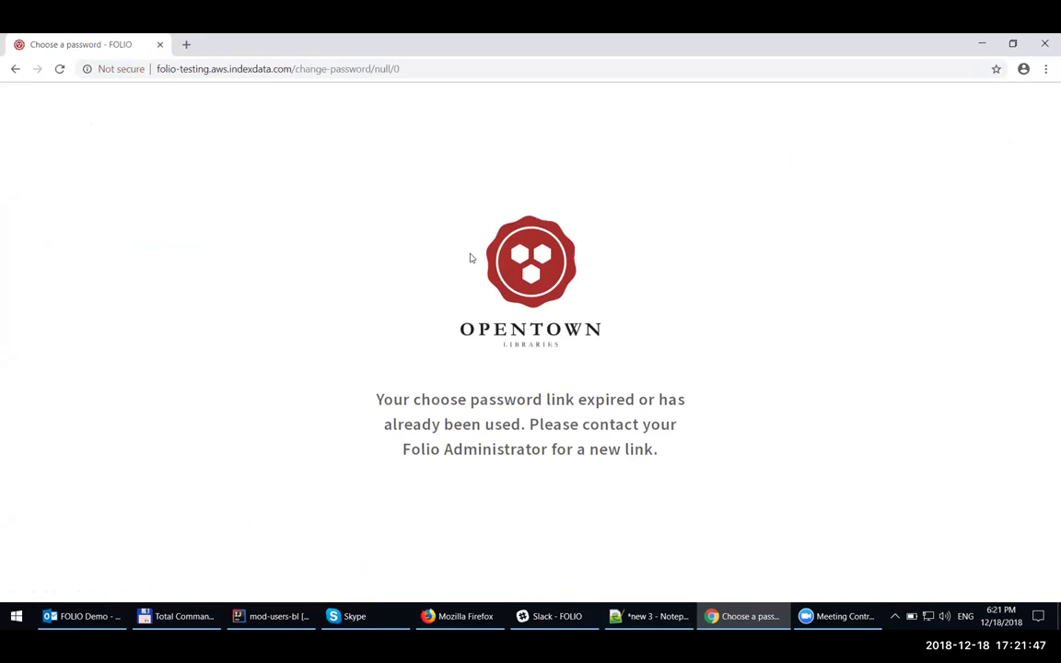
- Copy the reset link again and reload it, getting the invalid-link page
key(alt+Tab)
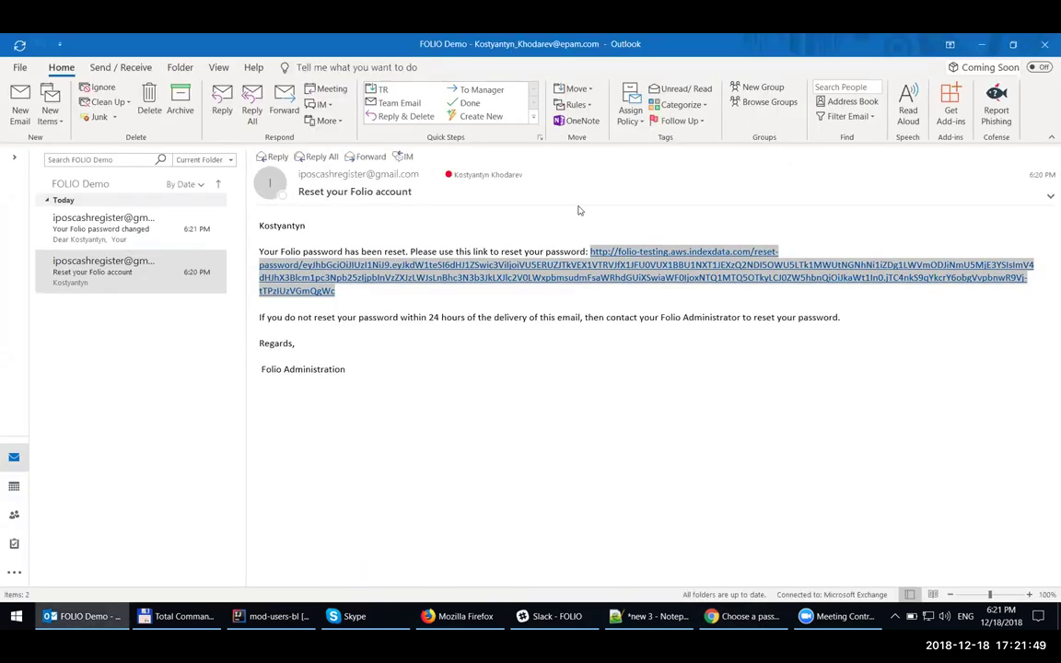
click(588, 254)
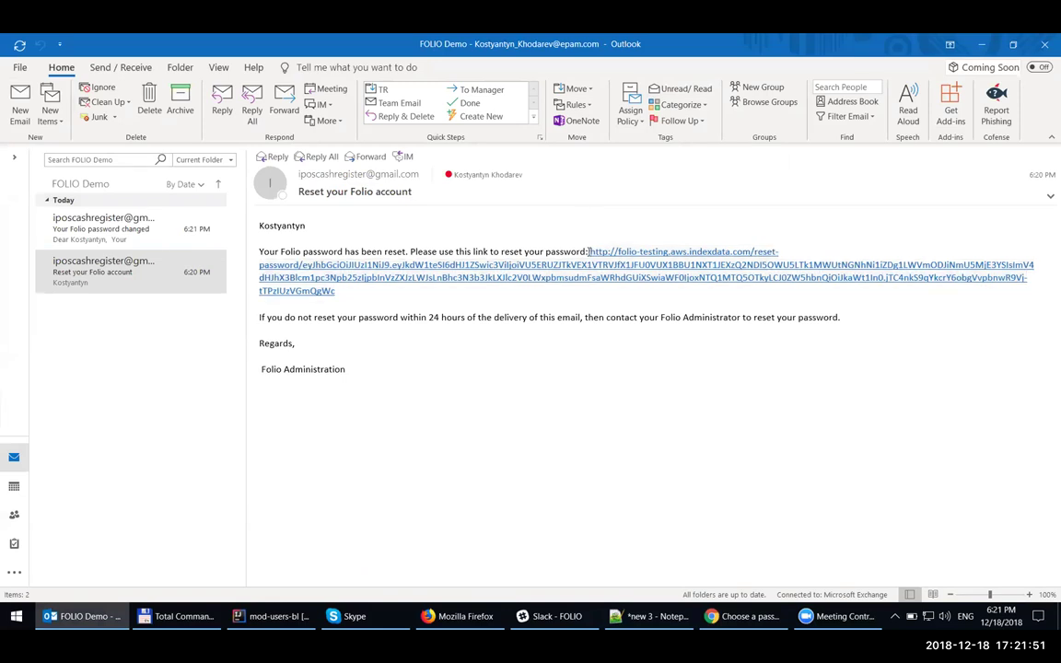
drag(589, 253, 783, 280)
key(ctrl+c)
key(alt+Tab)
click(426, 65)
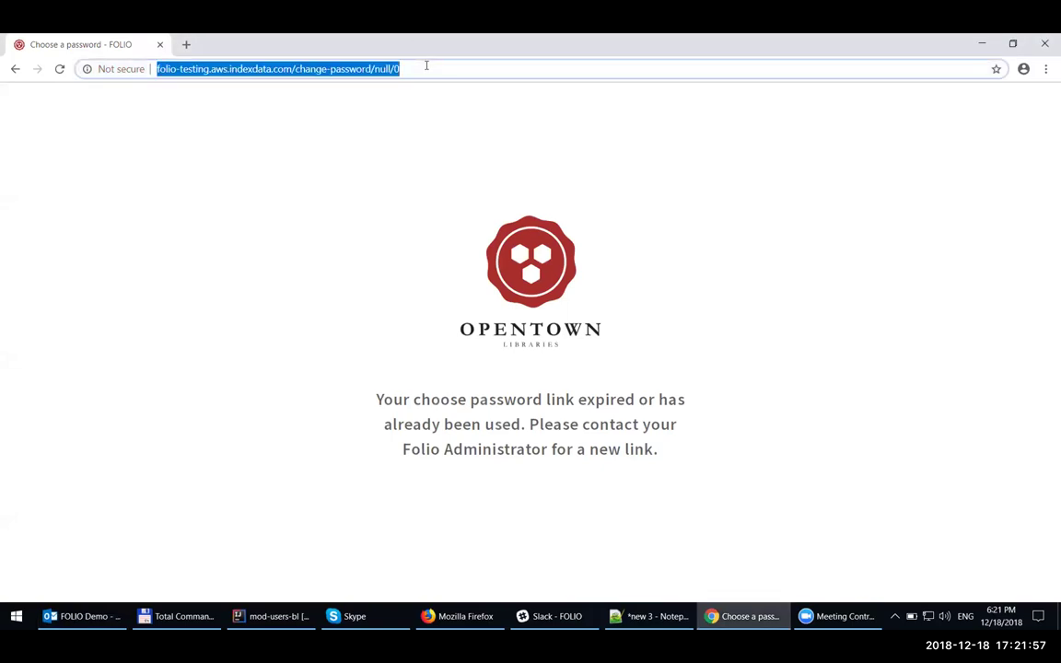
key(ctrl+v)
key(Return)
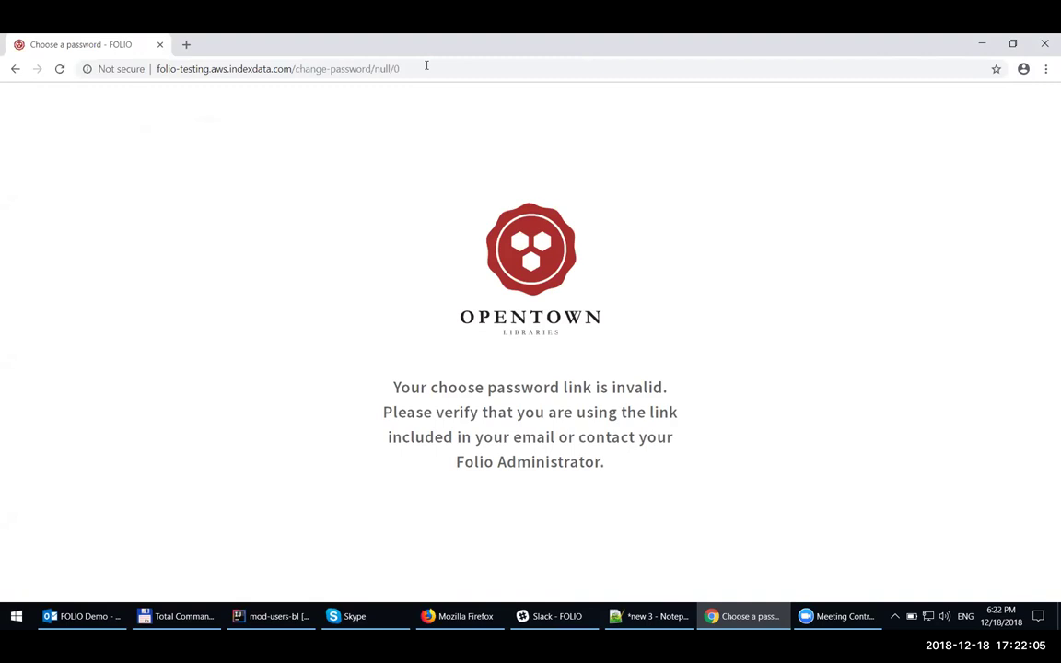
- Strip /change-password/null/0 from the address and load the base FOLIO site
key(alt+Tab)
key(alt+Tab)
click(321, 70)
click(291, 69)
shift+click(452, 66)
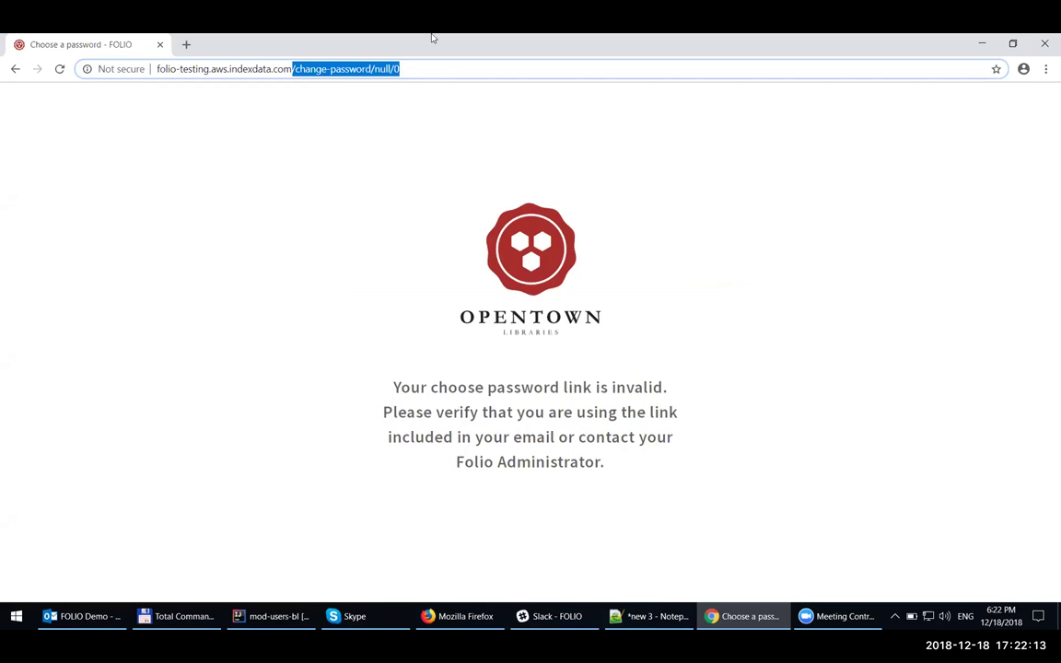
key(BackSpace)
key(Return)
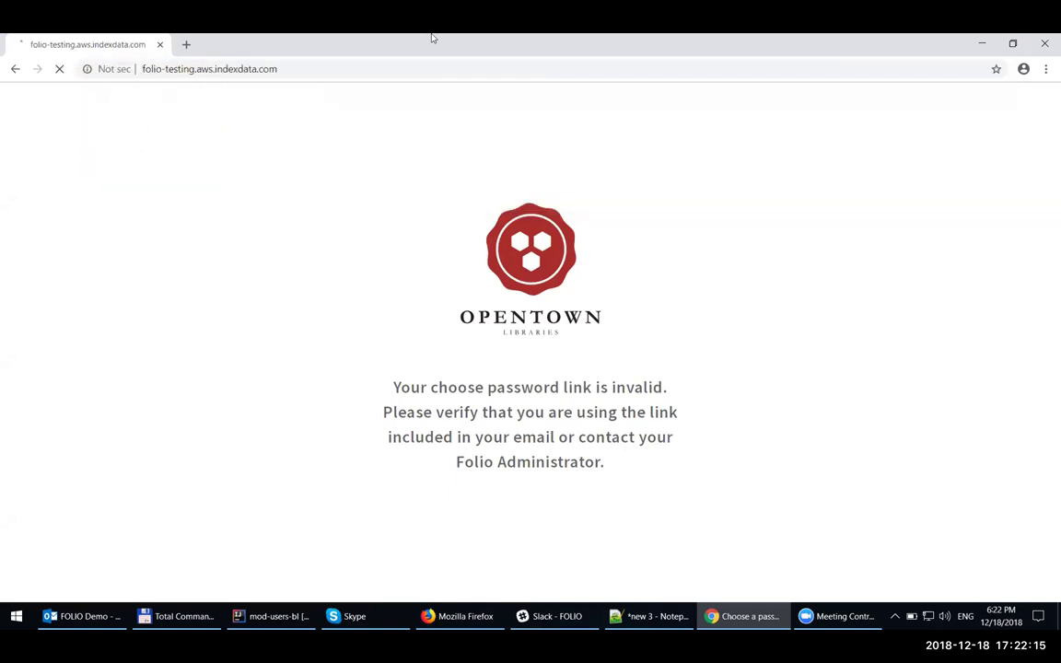
- Sign in with the saved login and the new password, dismissing Chrome's update-password prompt
click(442, 439)
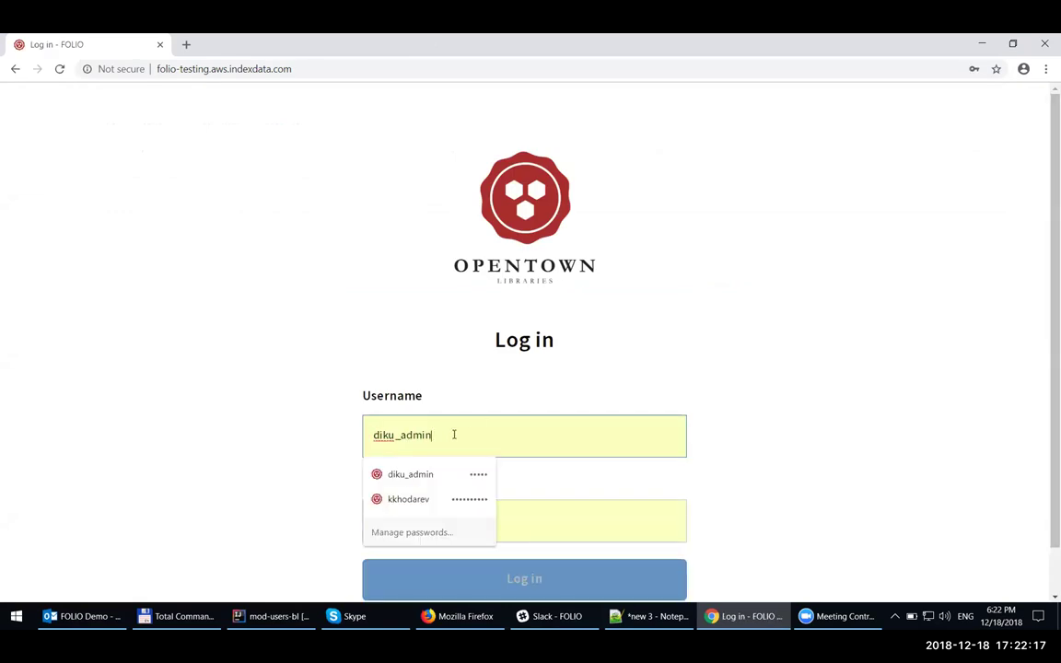
click(414, 500)
click(436, 523)
drag(436, 524, 374, 523)
text(*********)
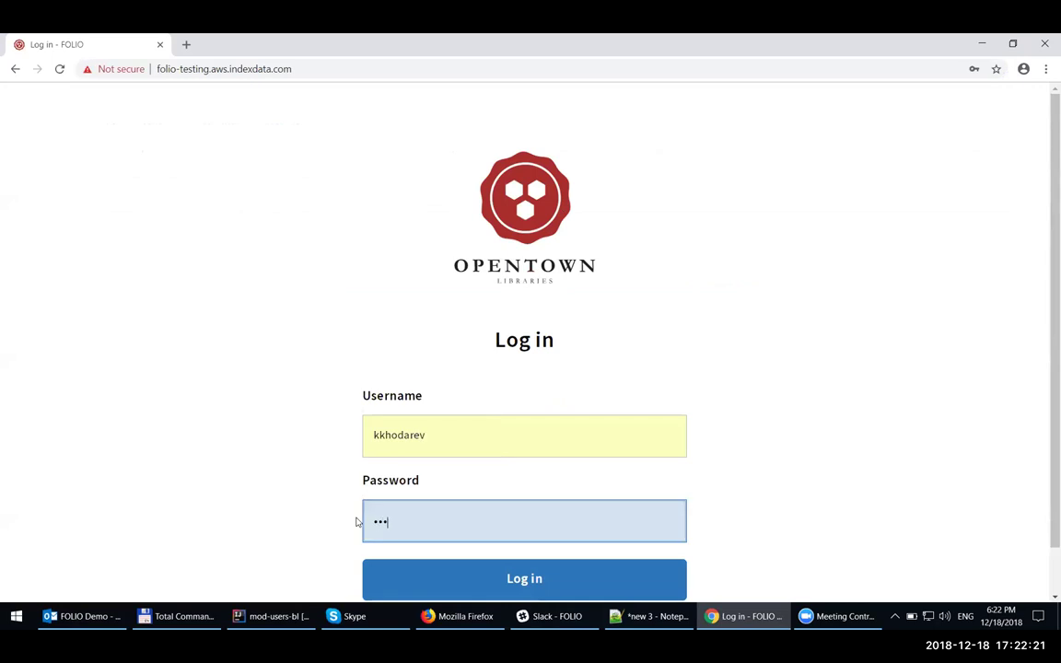
text(**)
click(544, 576)
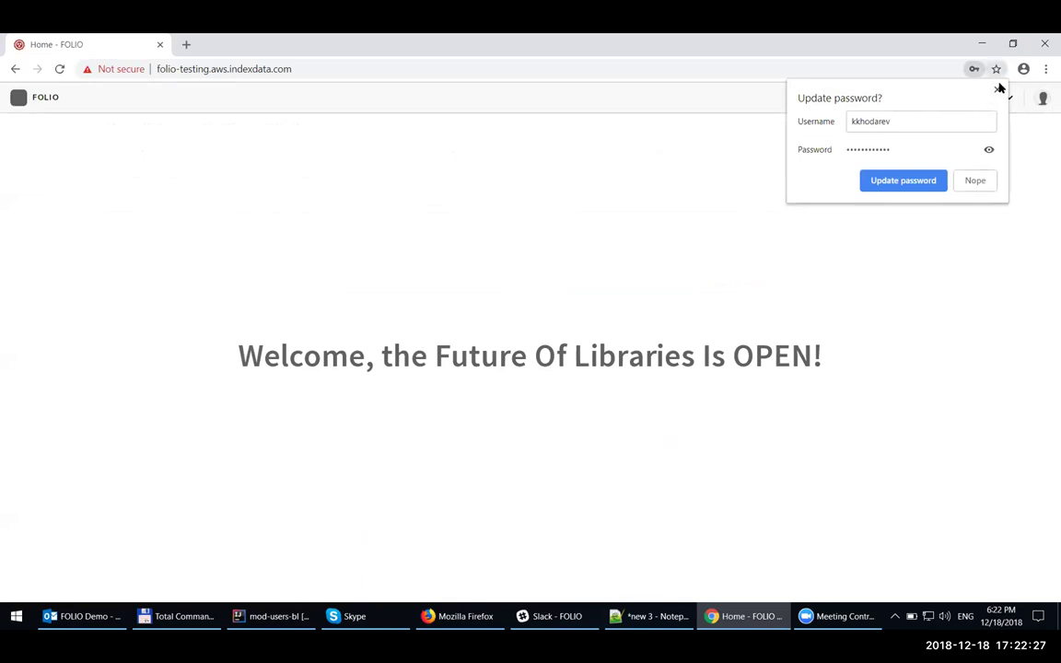
click(997, 89)
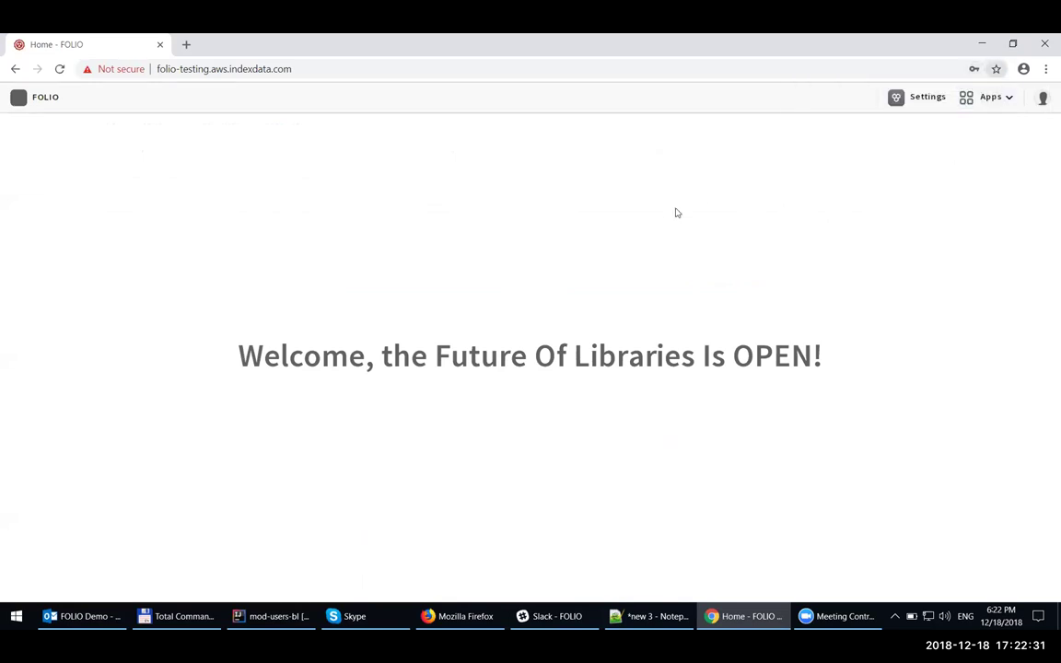
click(1043, 98)
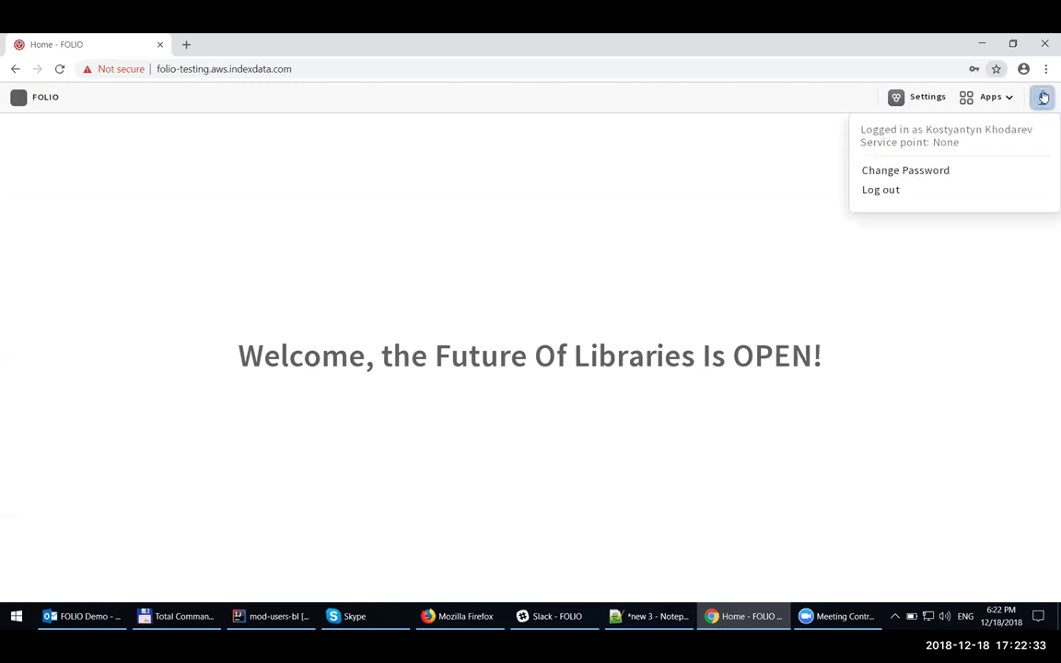
- Fill in current, new and confirm password fields on Change Password and save
click(926, 173)
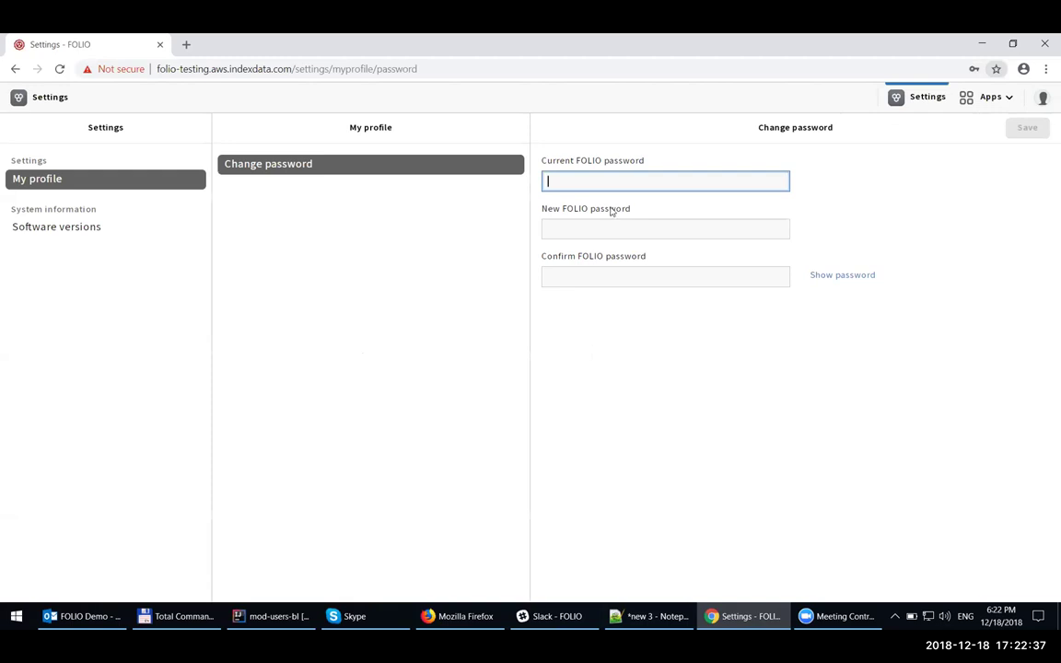
click(619, 179)
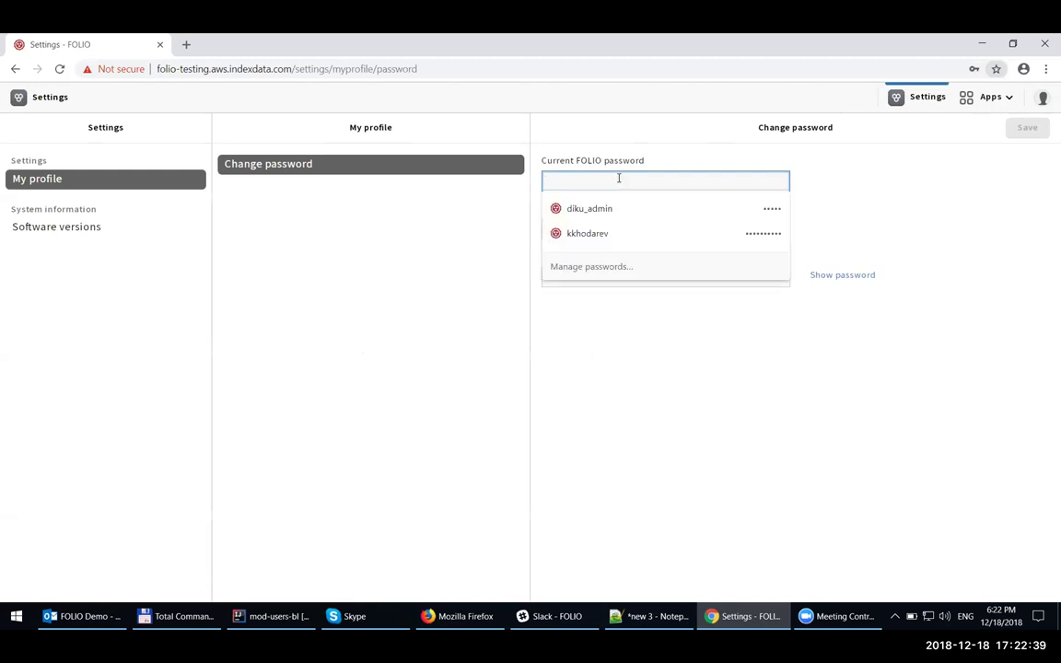
text(*********)
key(Tab)
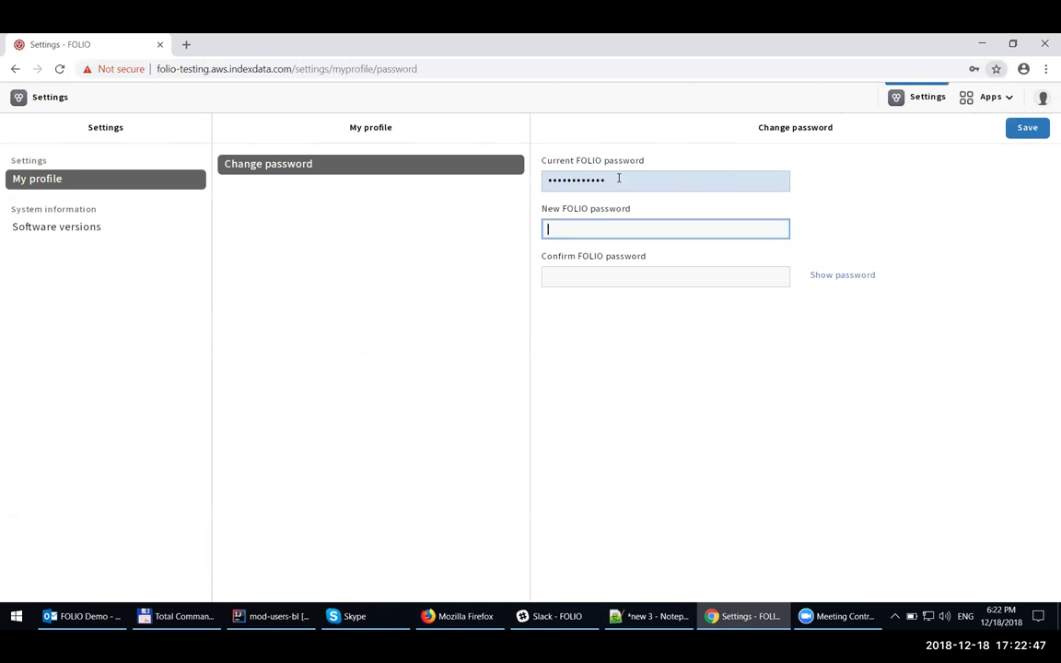
text(aaaa)
key(Tab)
key(Tab)
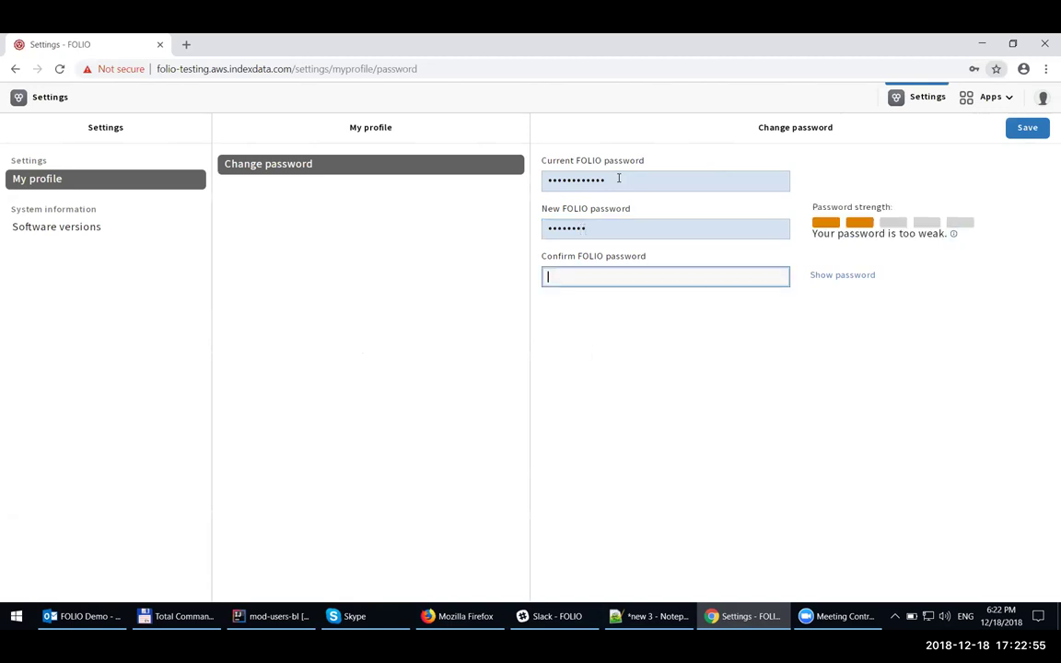
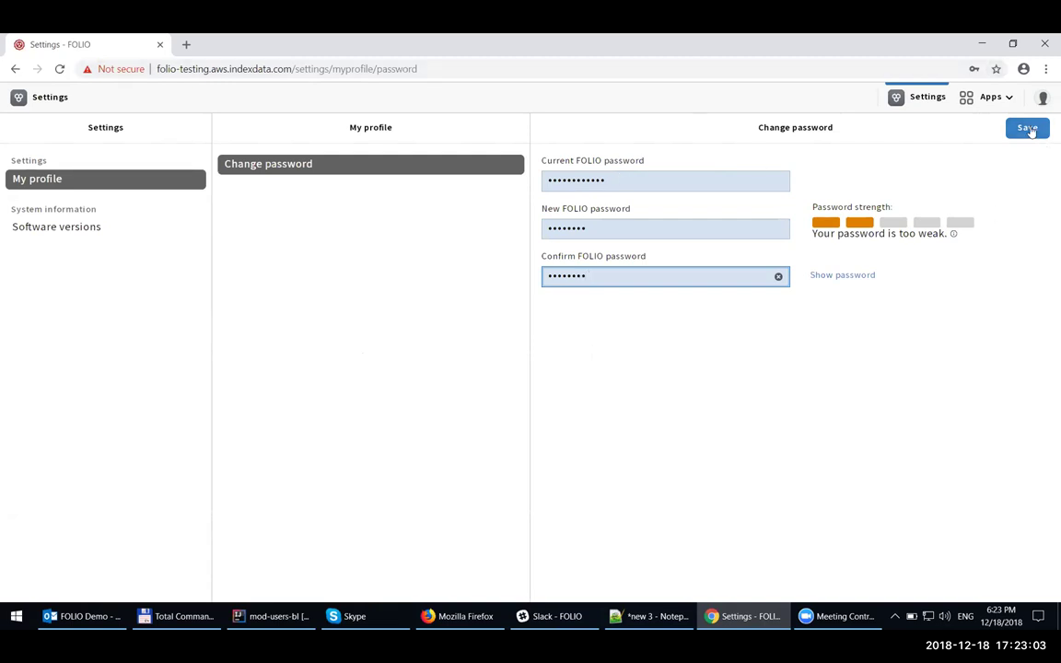
click(1029, 129)
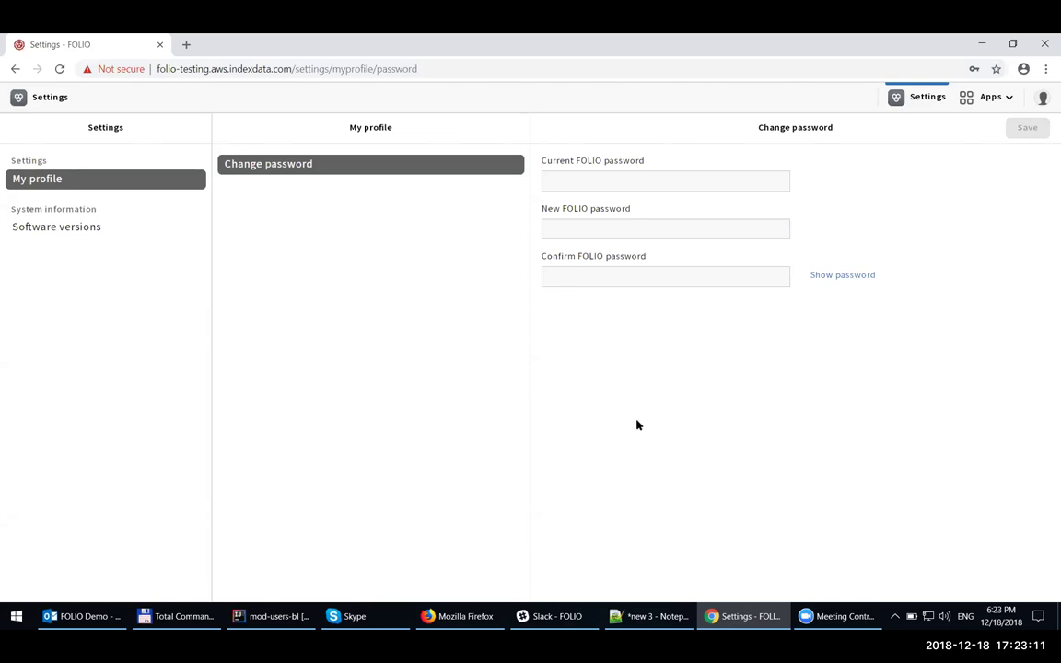
- Log out of FOLIO and dismiss Chrome's update-password prompt
click(1044, 98)
click(935, 195)
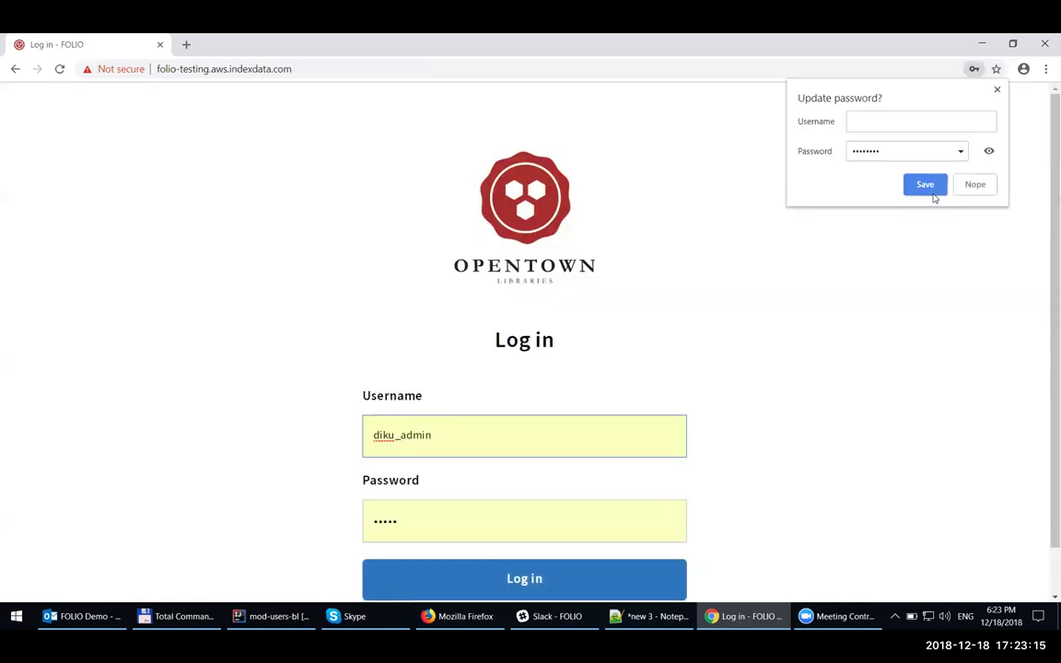
click(997, 89)
- Submit a Forgot password request for the saved staff username
scroll(324, 320, down, 2)
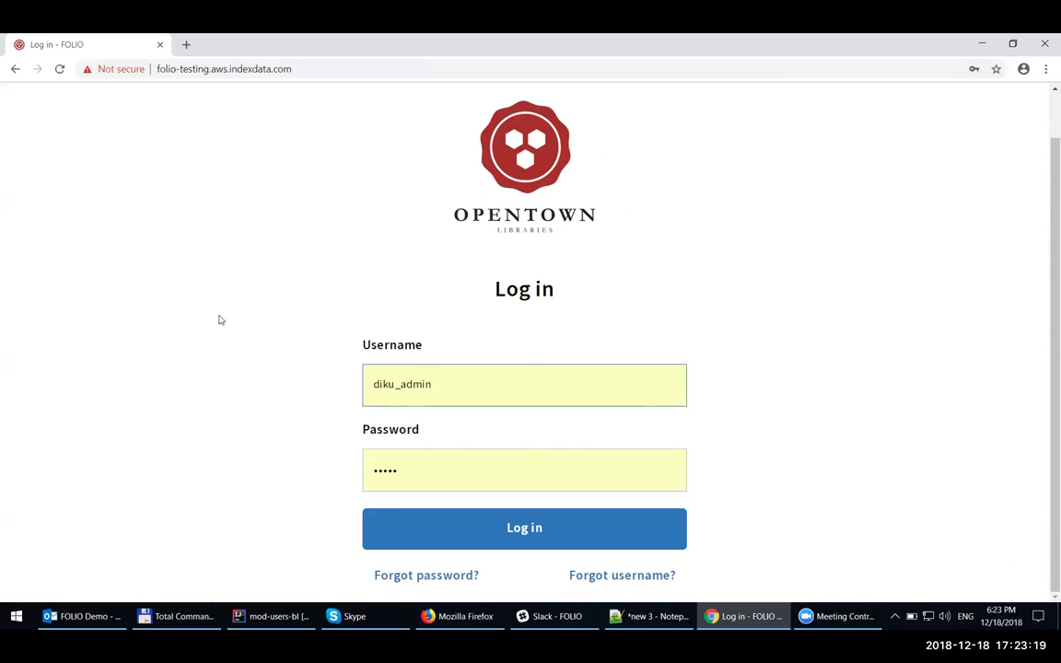
click(390, 570)
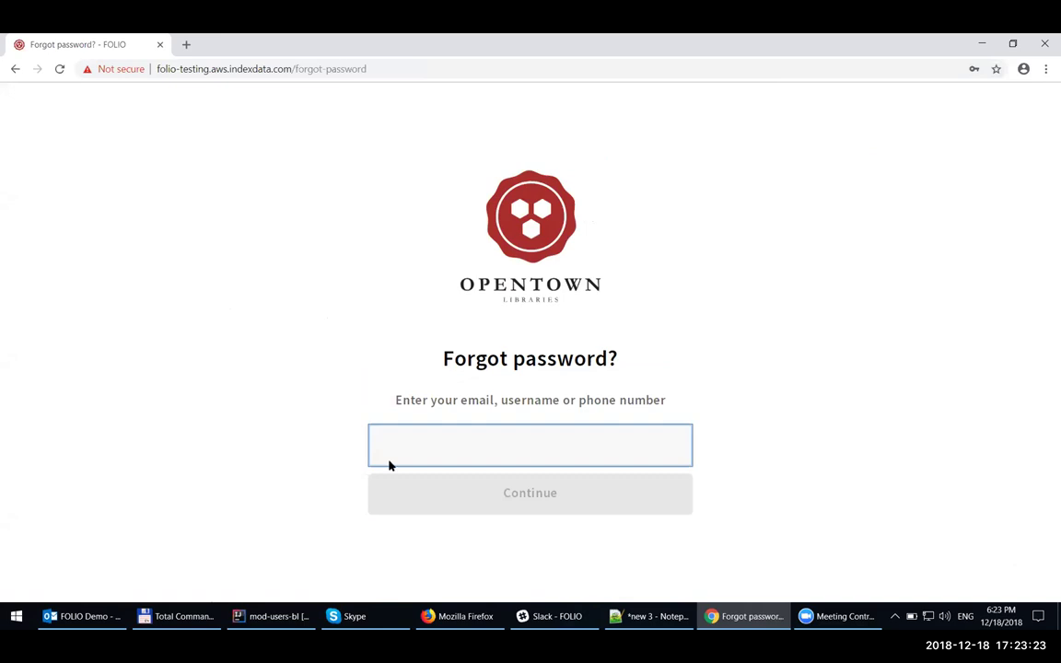
click(435, 449)
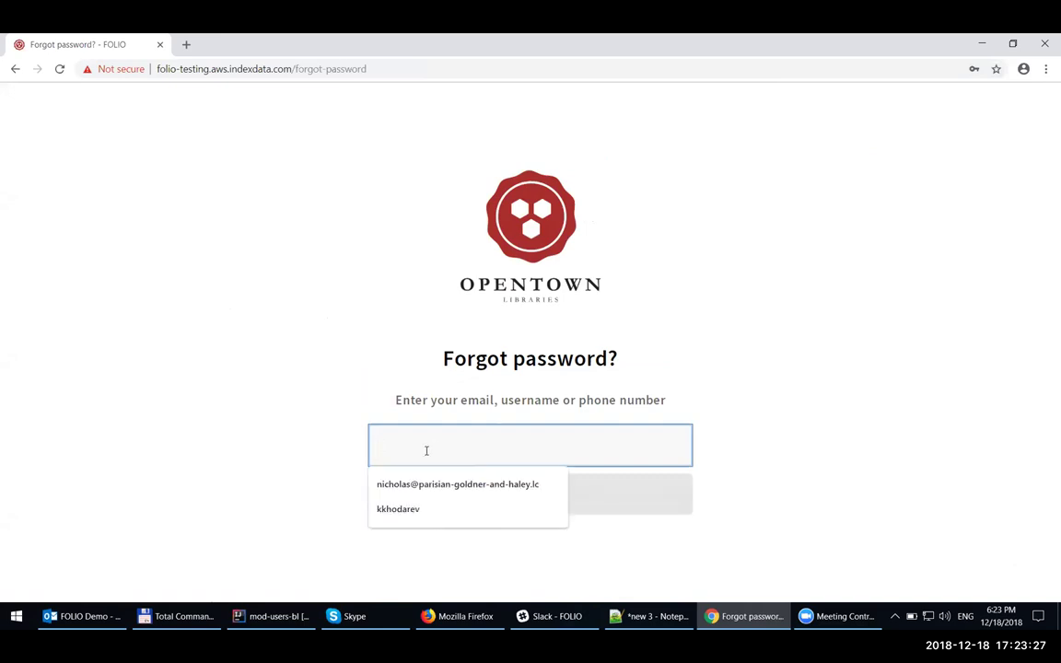
click(398, 510)
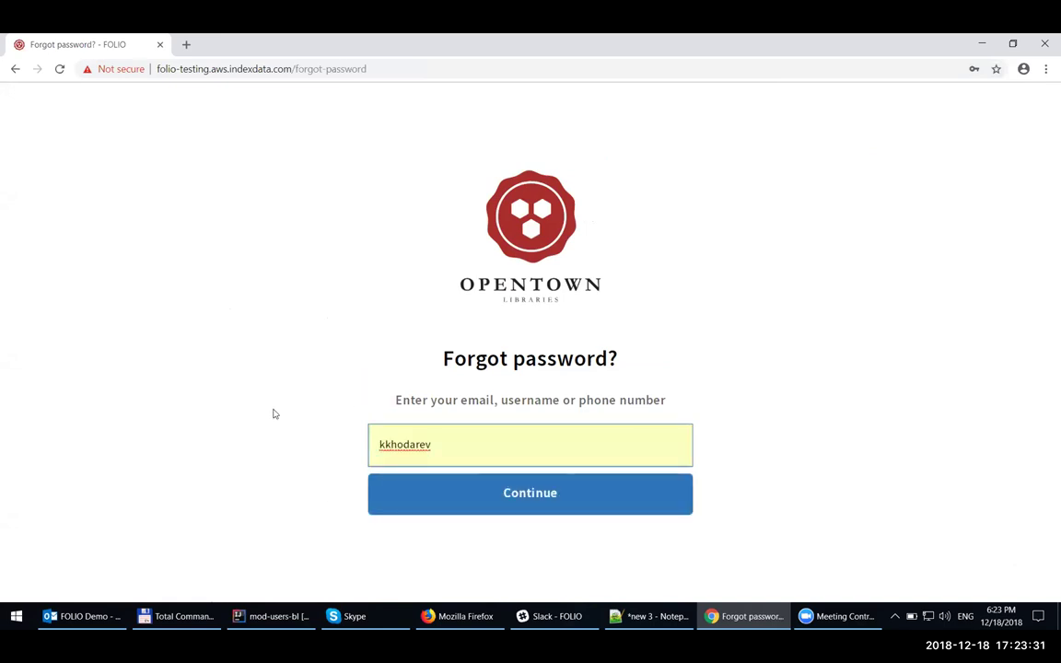
click(539, 495)
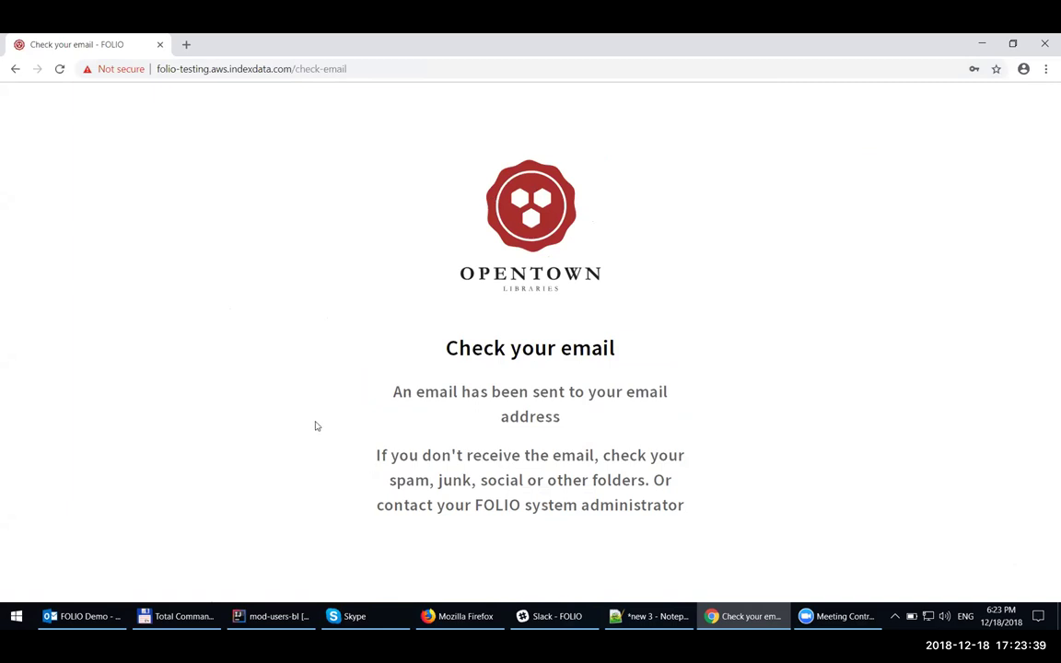
- Load the newest Reset your Folio account email's link in Chrome
click(85, 618)
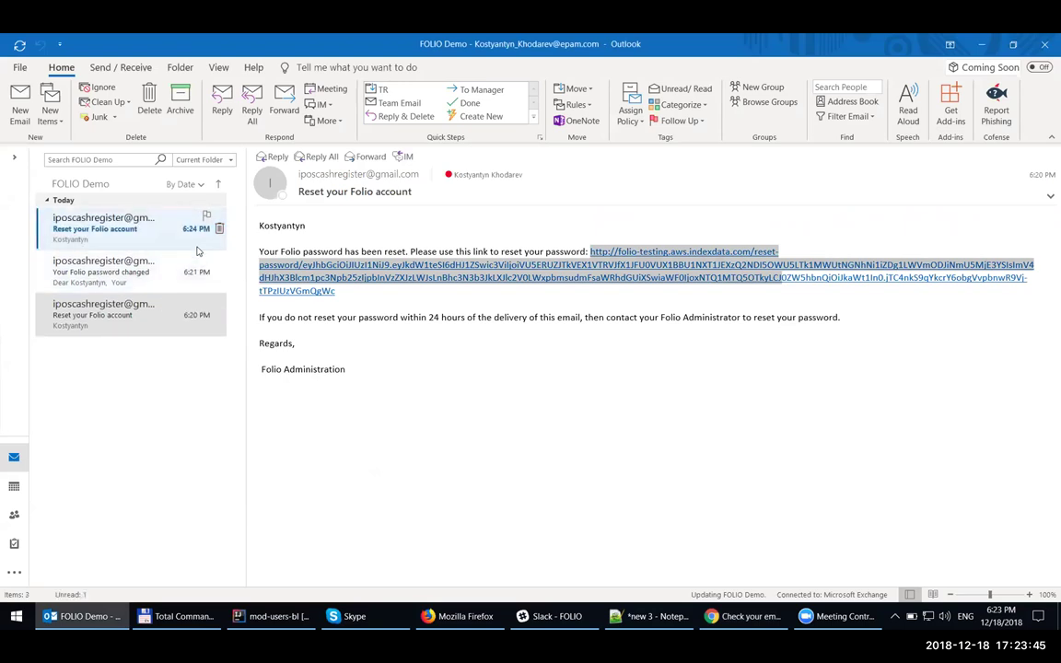
click(138, 221)
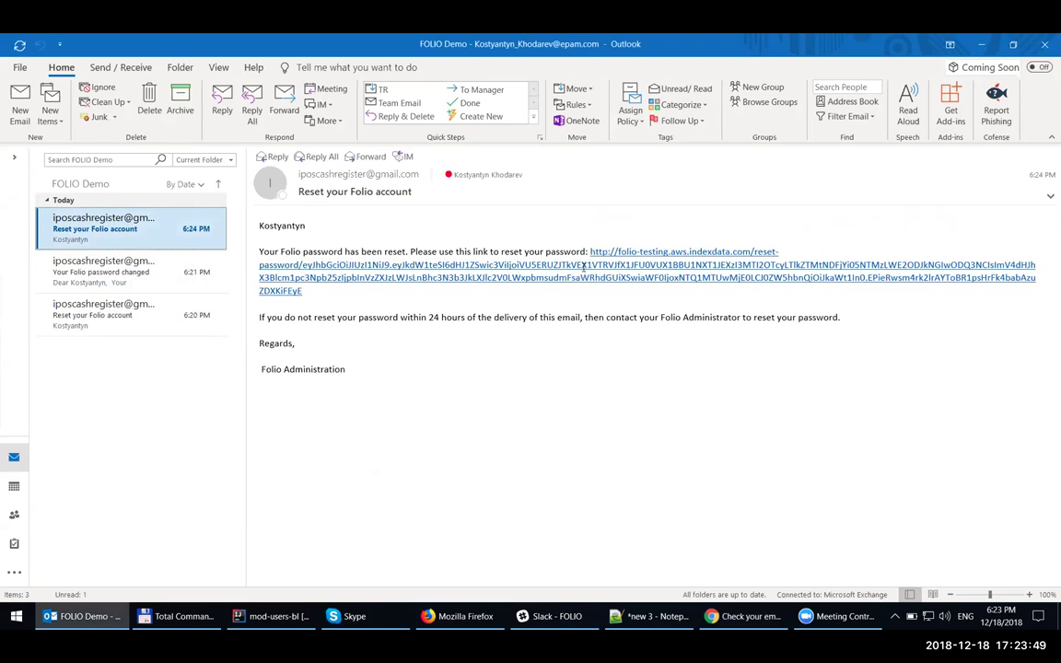
drag(590, 251, 304, 292)
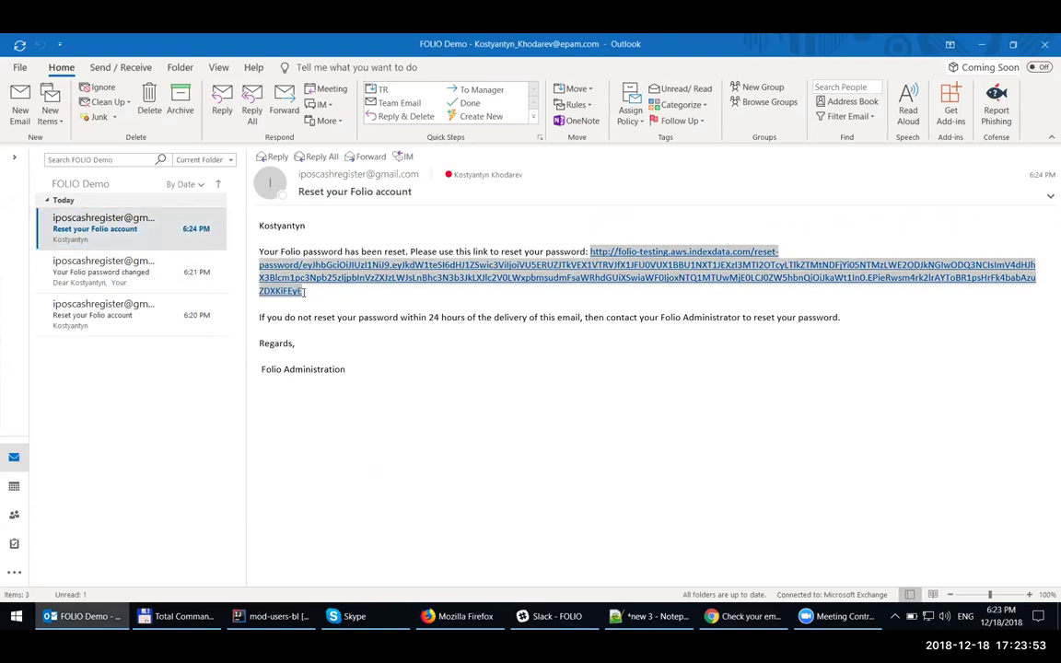
key(alt+Tab)
click(402, 71)
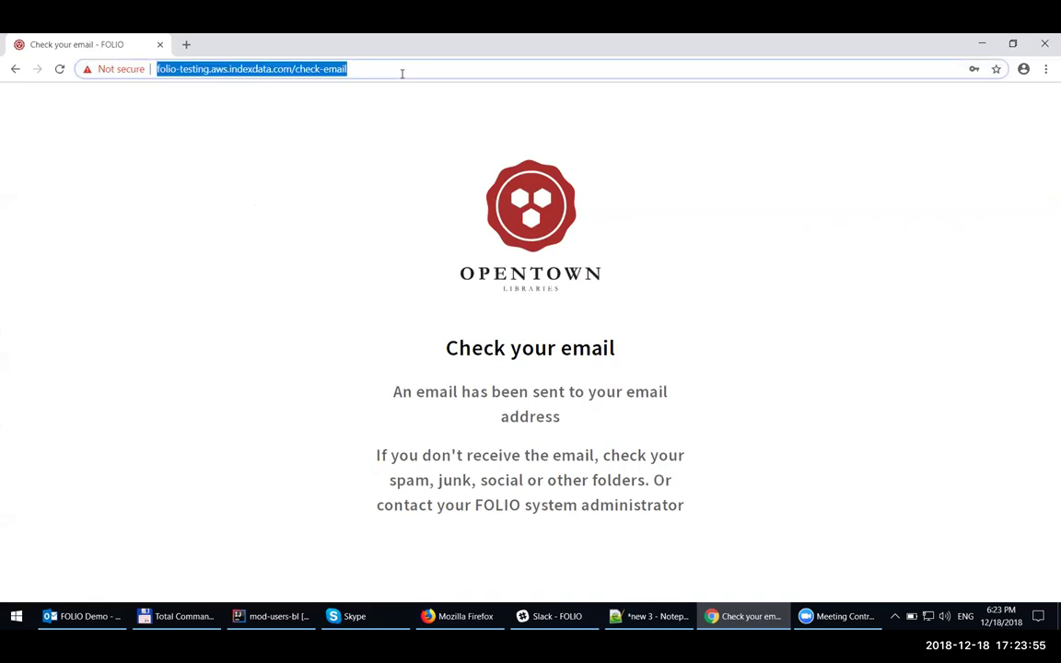
key(ctrl+v)
key(Return)
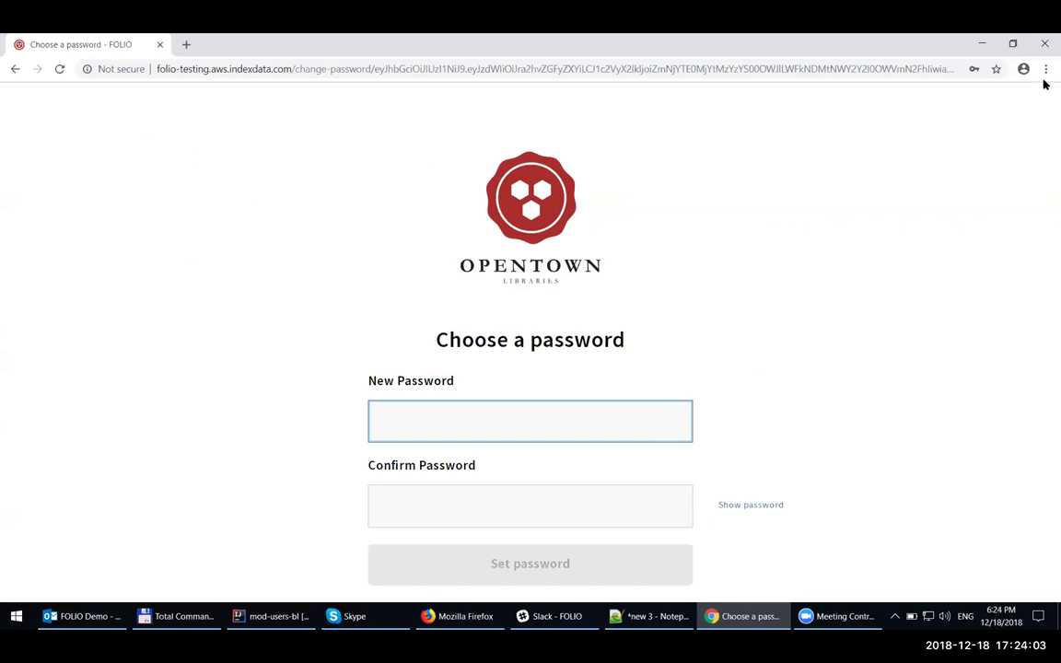
- Go back and trim the address to the site root to reach the login page
click(13, 70)
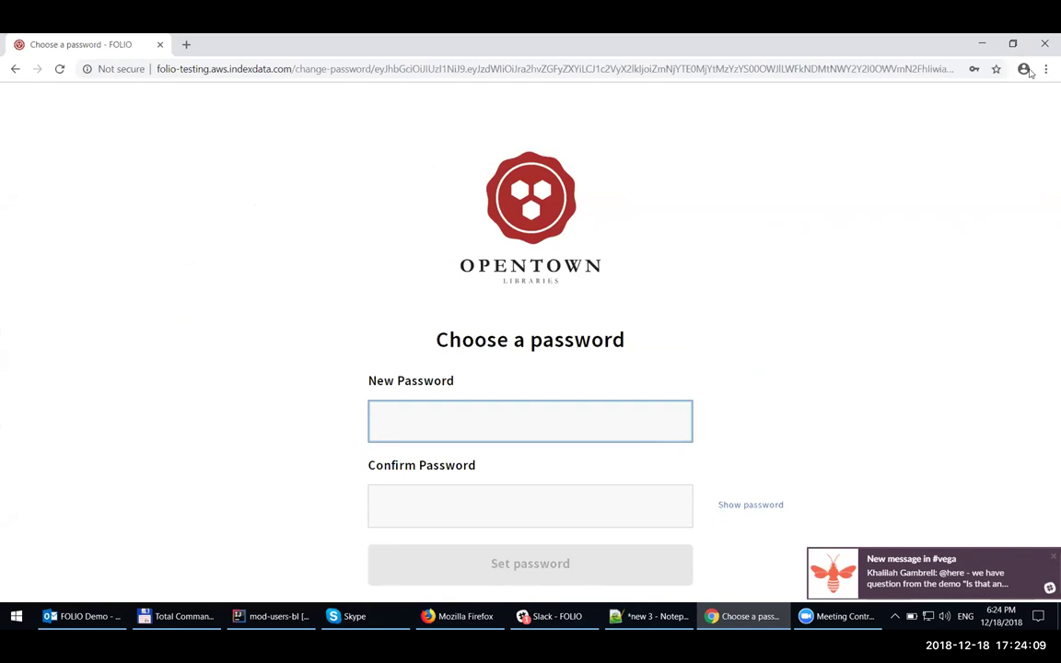
click(326, 72)
click(297, 69)
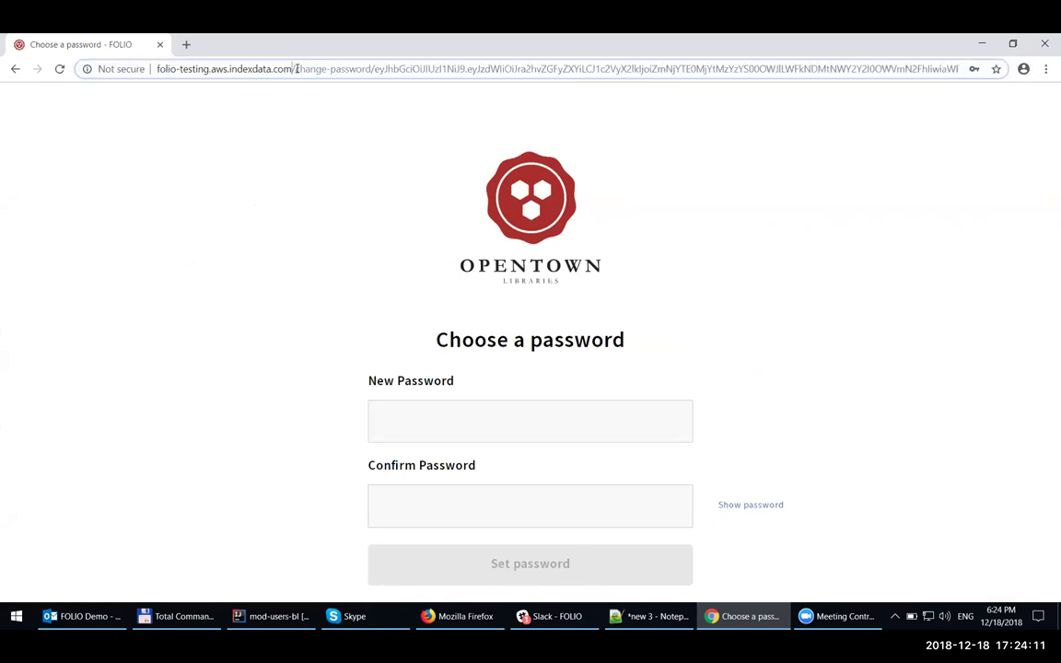
key(shift+End)
key(Delete)
key(Return)
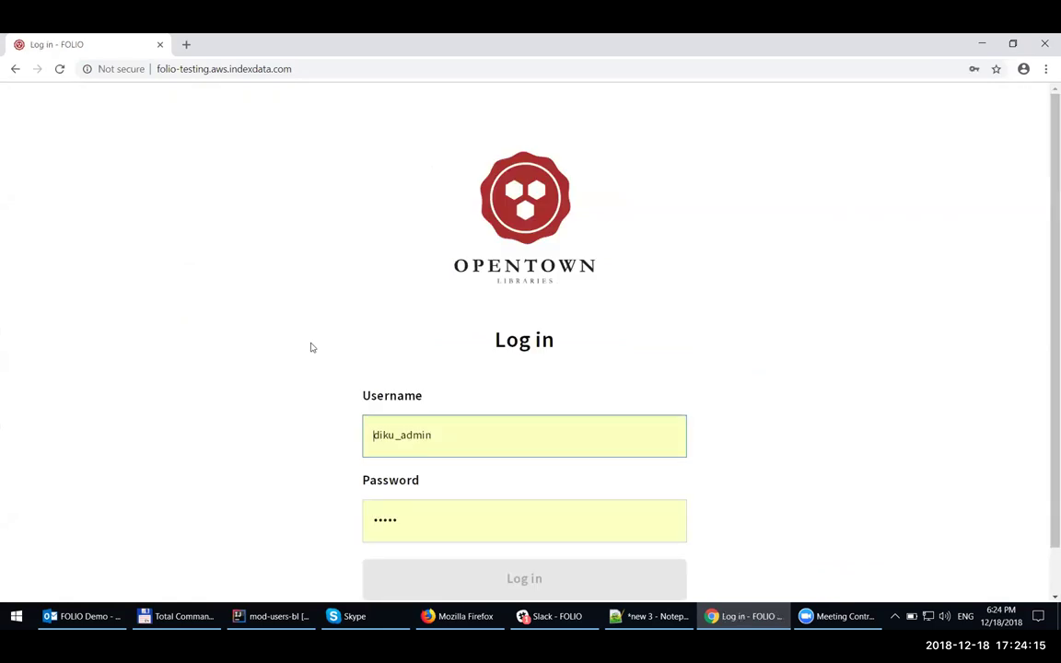
- Submit a Forgot password request with the made-up identifier 'hfhfhfhfhfhf'
scroll(310, 344, down, 1)
click(413, 574)
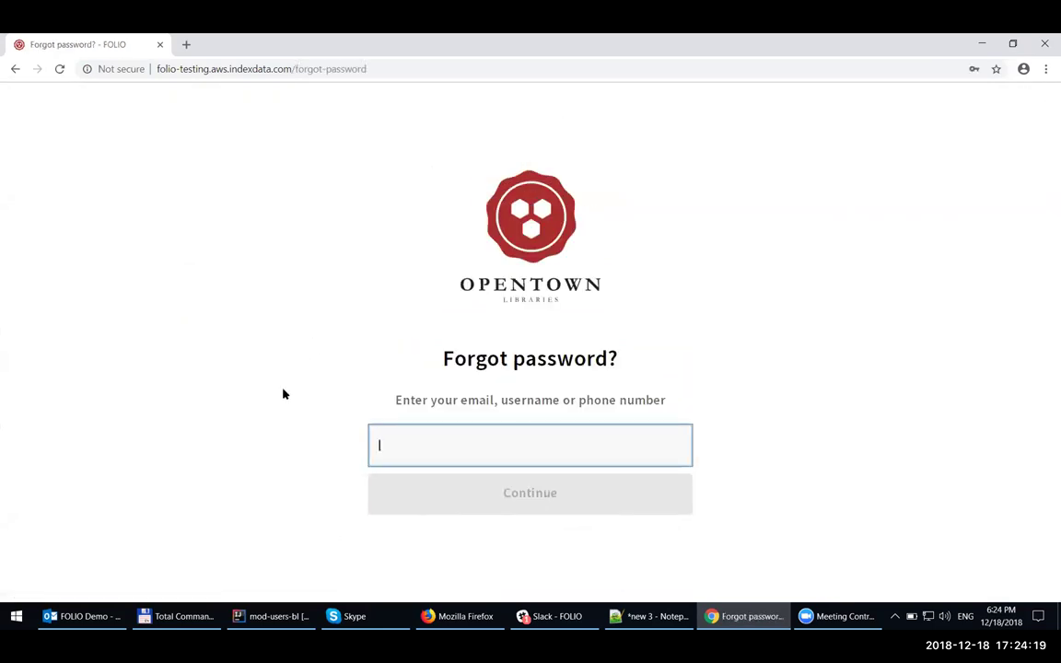
click(450, 449)
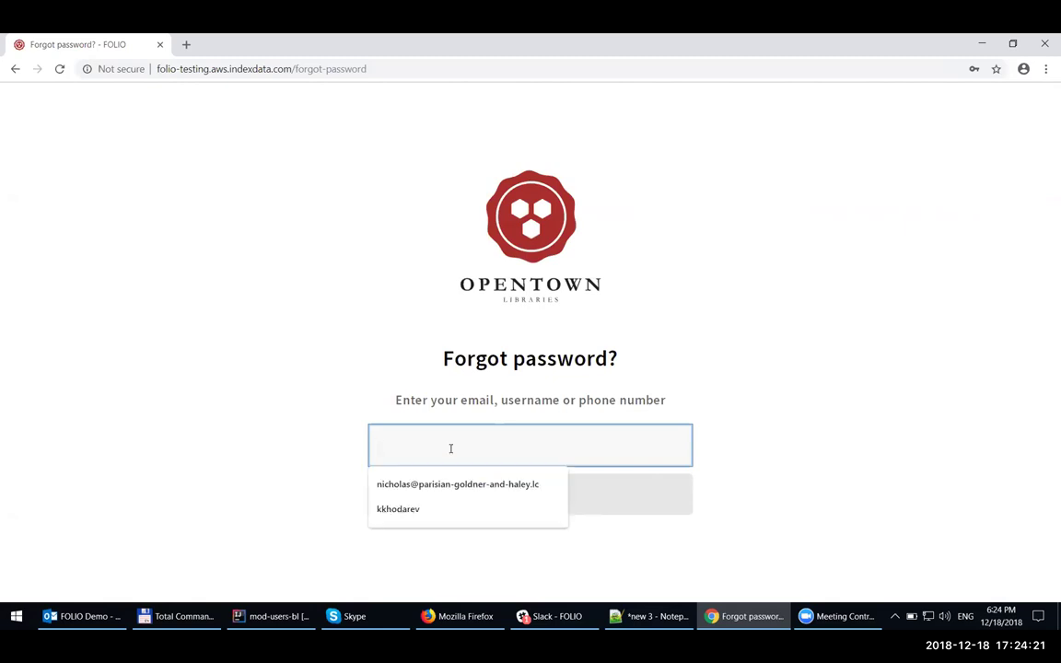
text(hfhfhfhfhfhff)
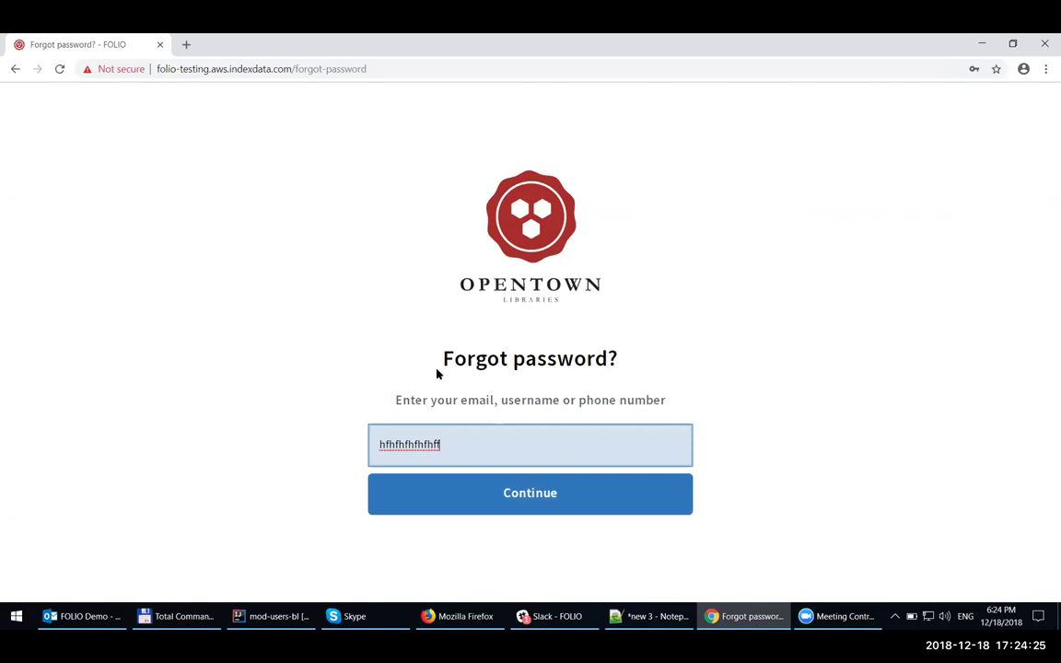
click(525, 509)
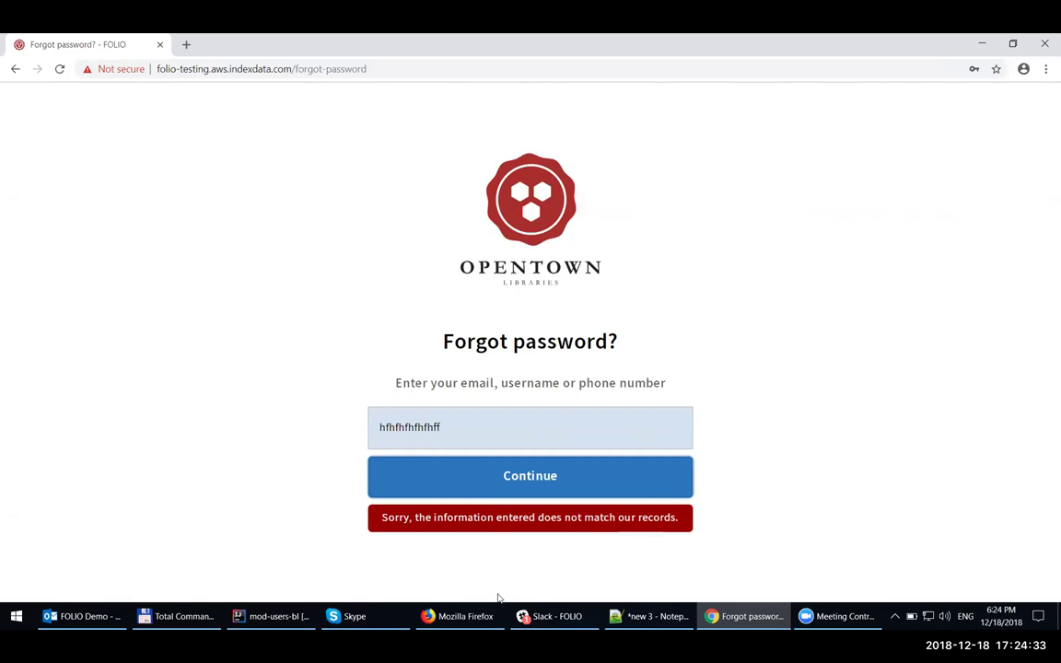
- Retry the reset request with the inactive account's address copied from Notepad++
click(677, 619)
drag(143, 147, 31, 144)
key(ctrl+c)
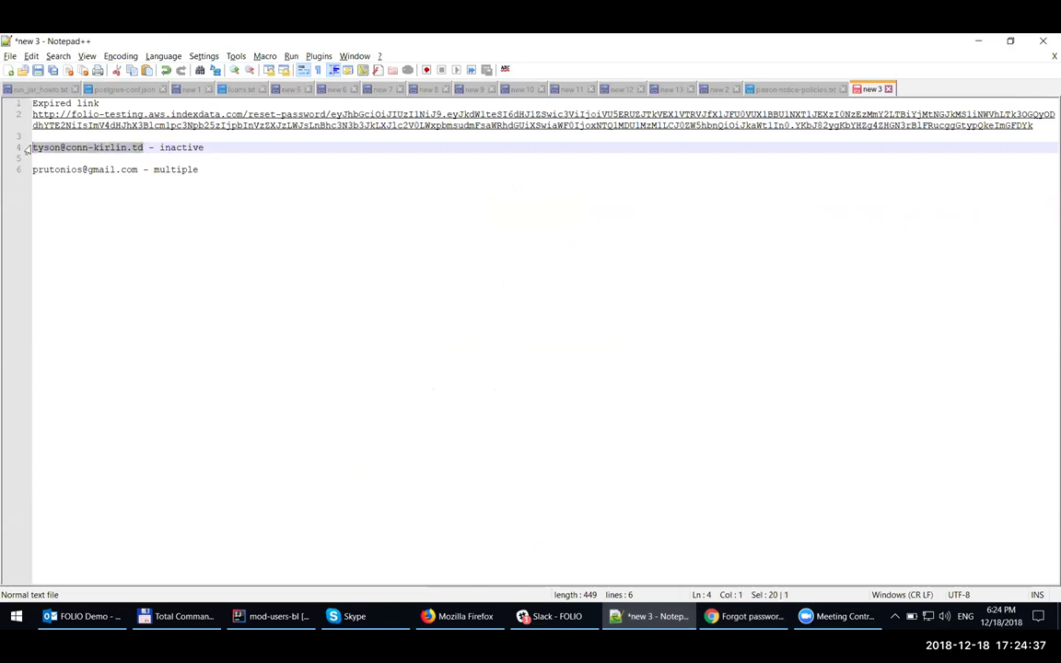
key(alt+Tab)
double_click(449, 428)
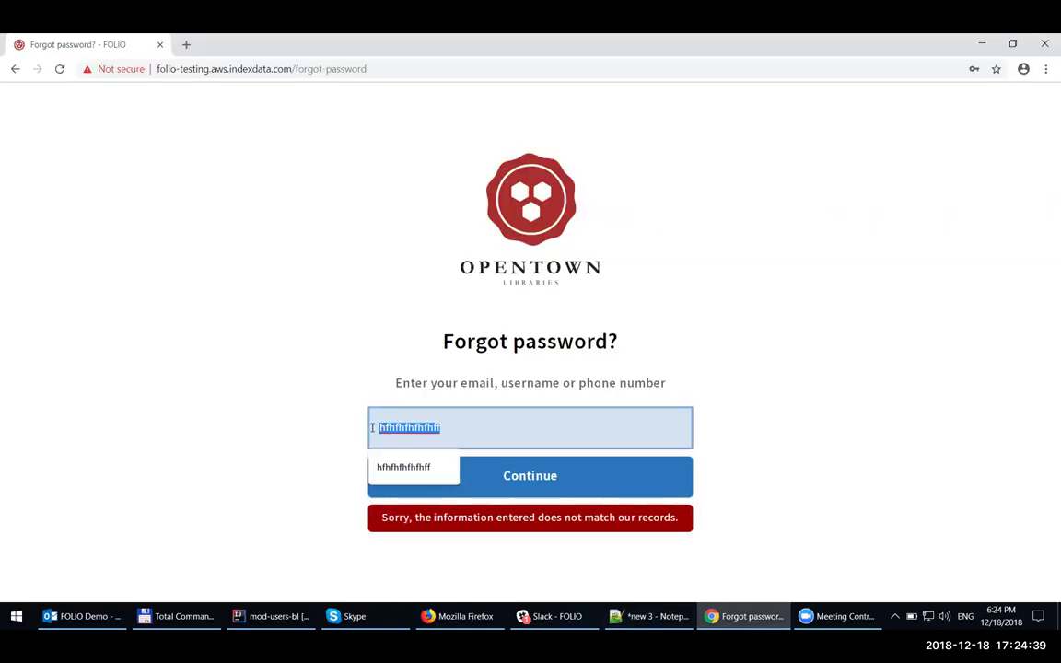
key(ctrl+v)
click(499, 479)
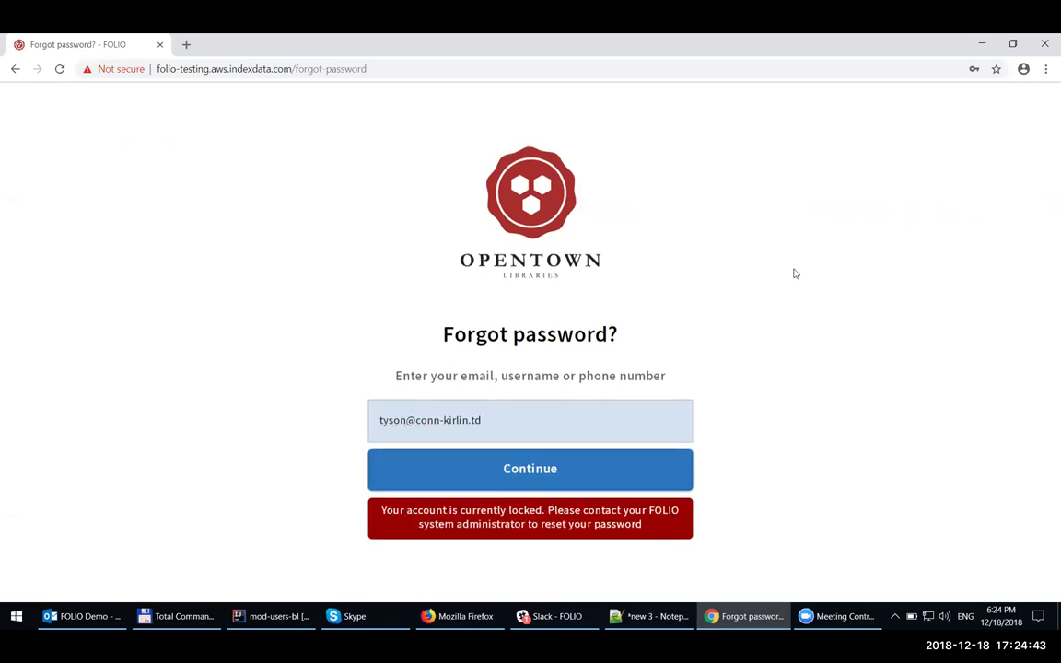
- Retry the reset request with the email address noted as multiple
key(alt+Tab)
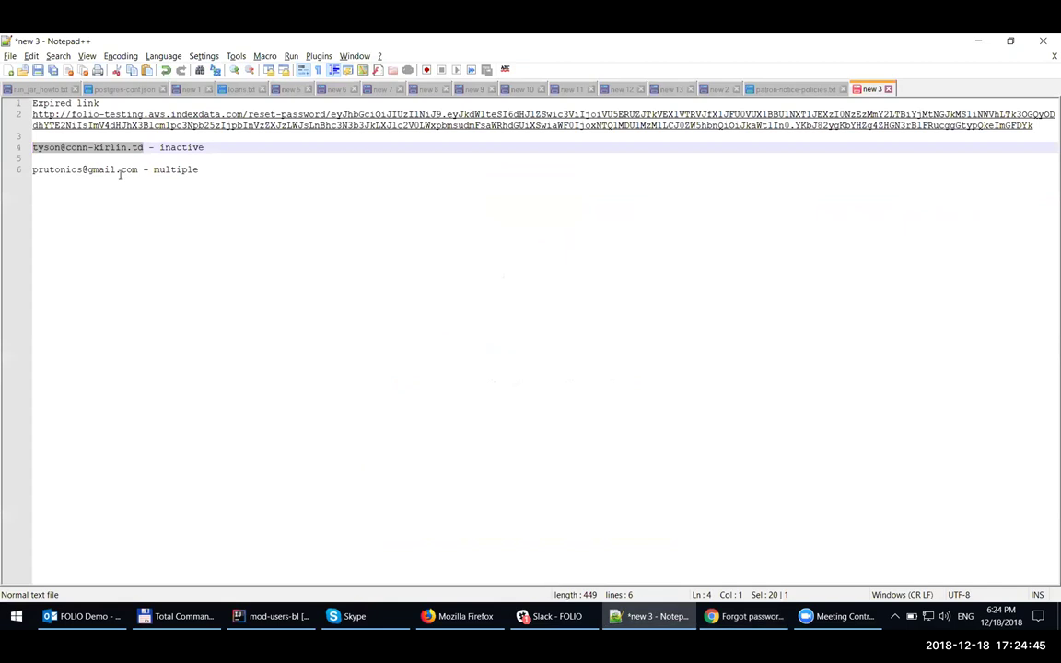
drag(138, 169, 30, 169)
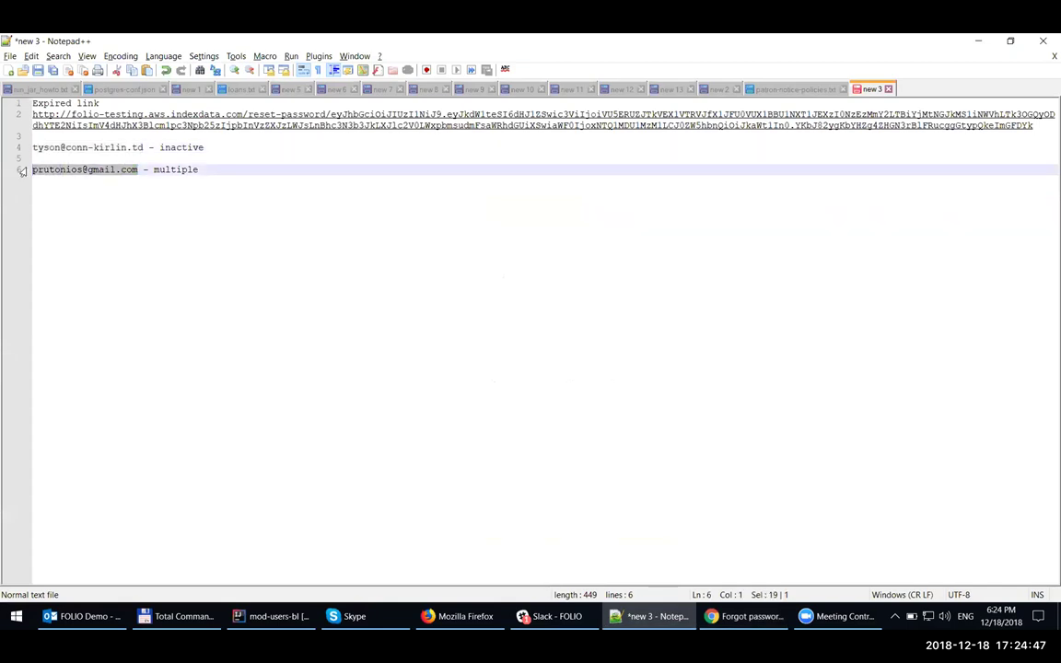
key(alt+Tab)
drag(504, 422, 359, 421)
key(ctrl+v)
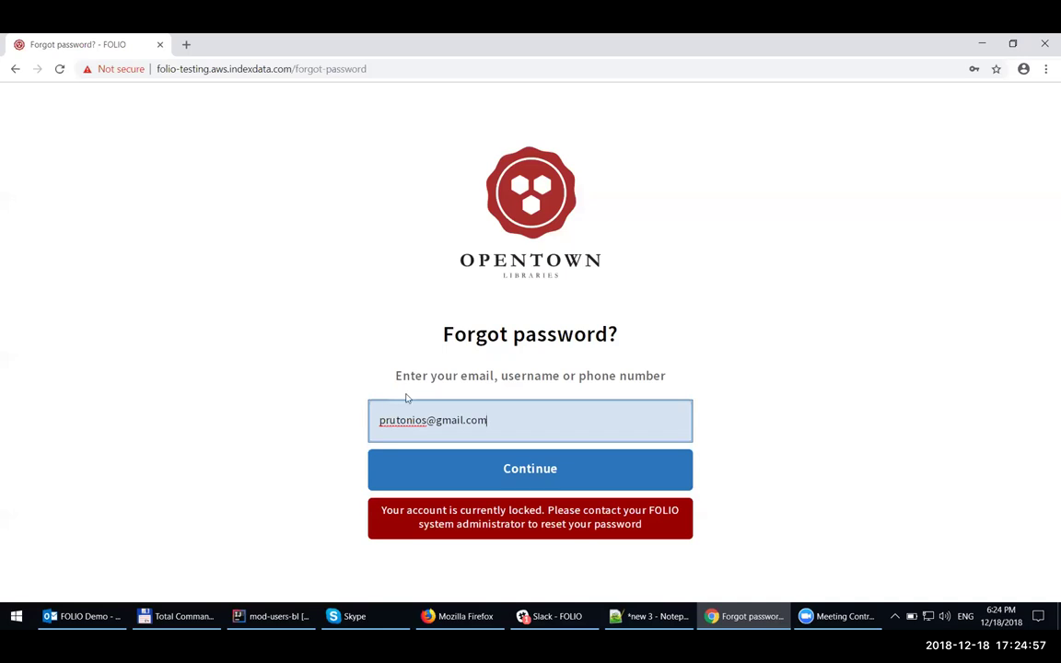
click(594, 472)
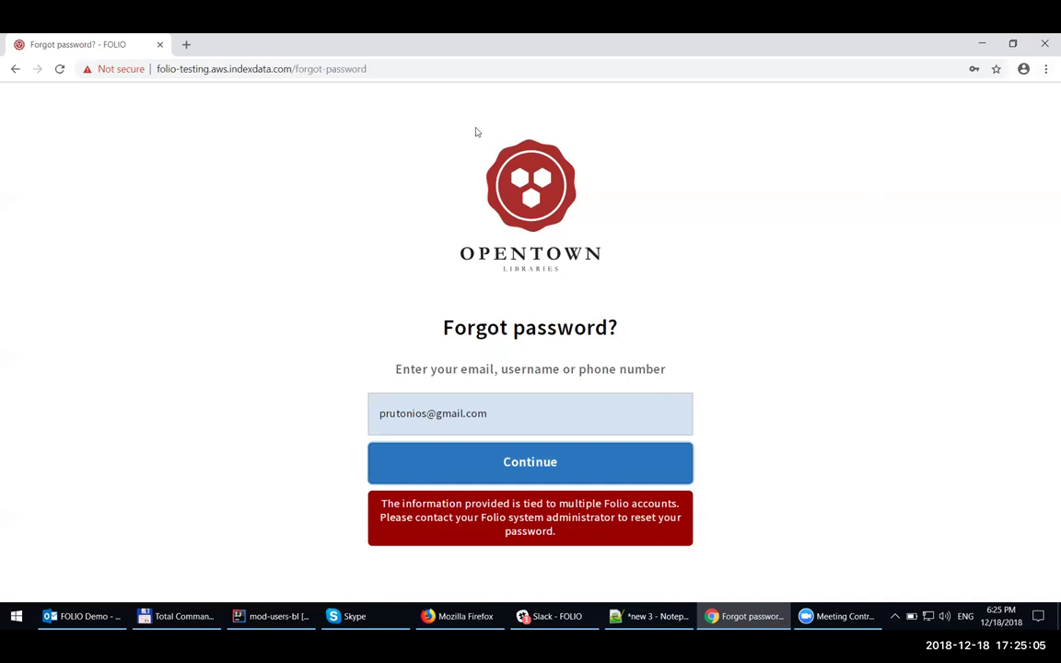
click(323, 71)
- Return to the base FOLIO address and request a username reminder for the work email
click(304, 70)
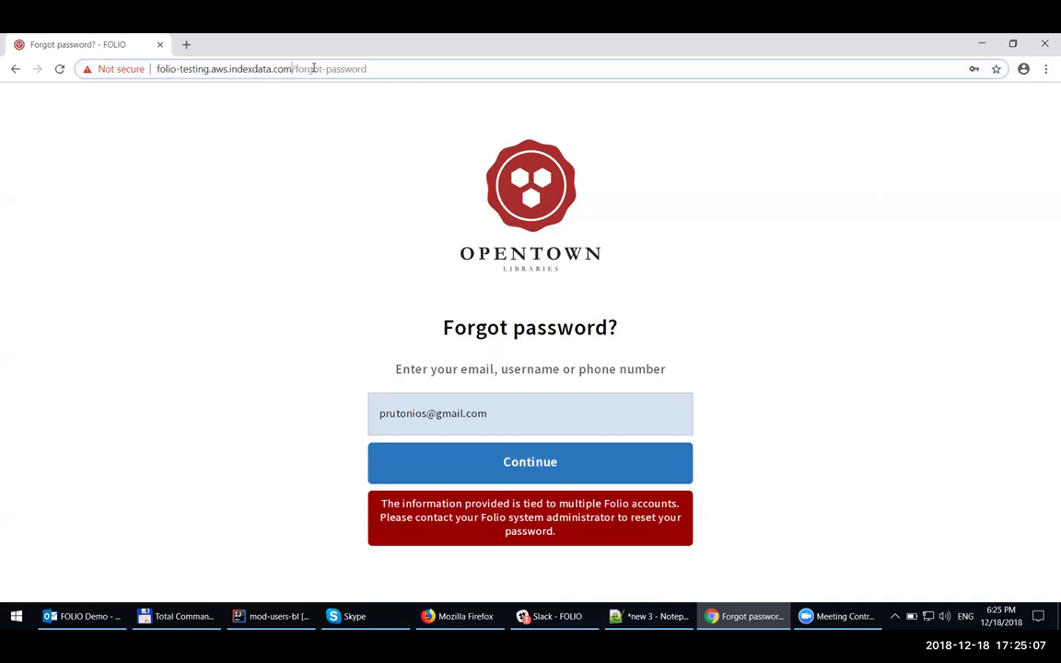
drag(292, 70, 418, 70)
key(BackSpace)
key(Return)
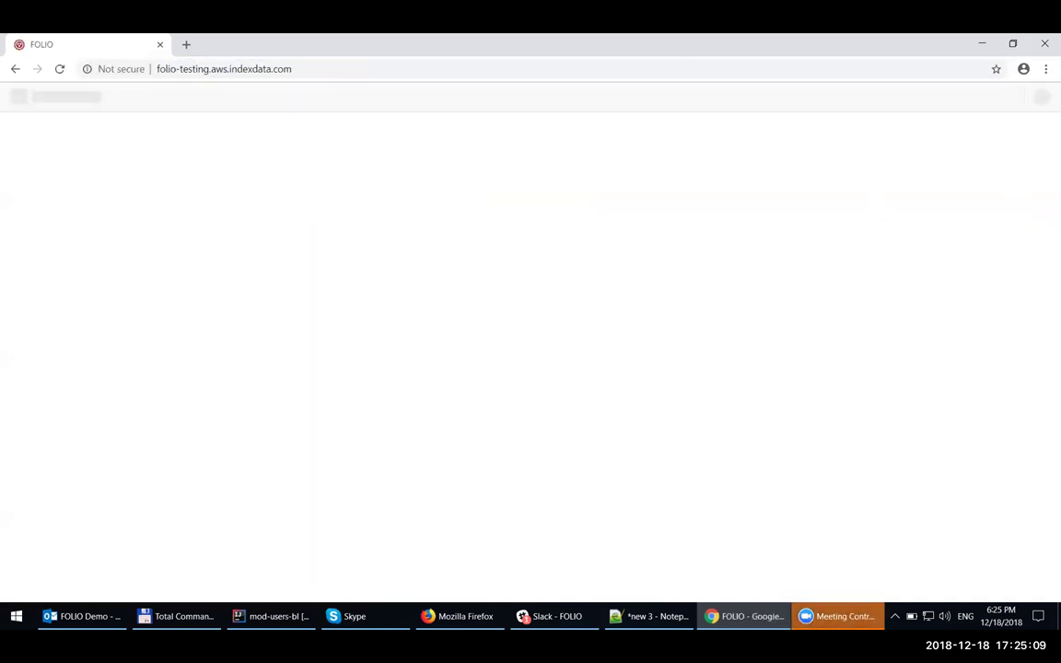
scroll(734, 493, down, 1)
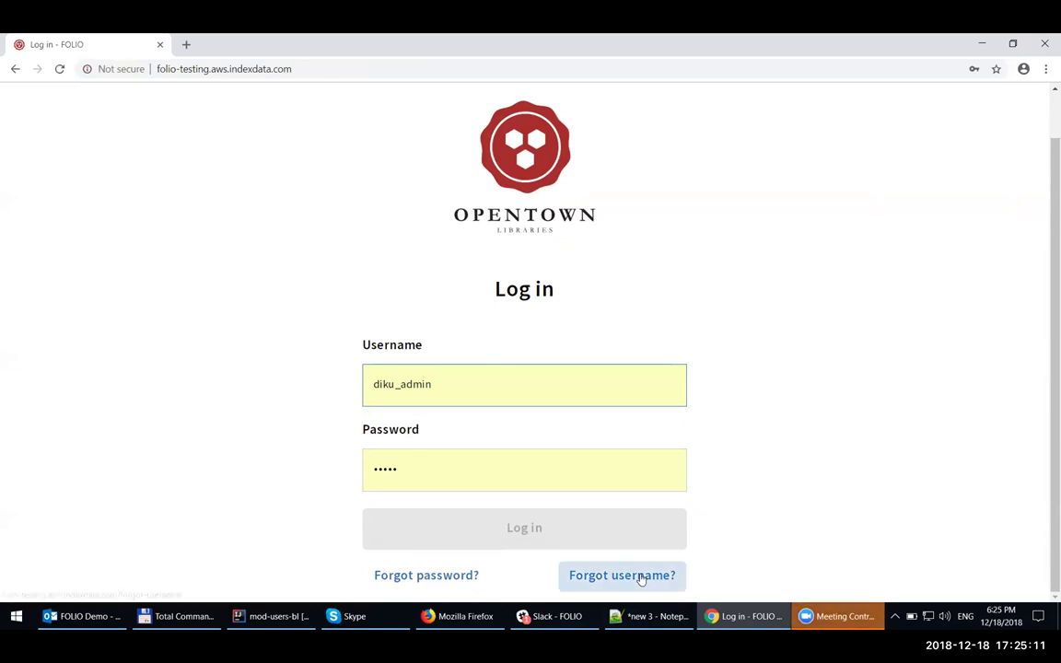
click(645, 576)
click(609, 446)
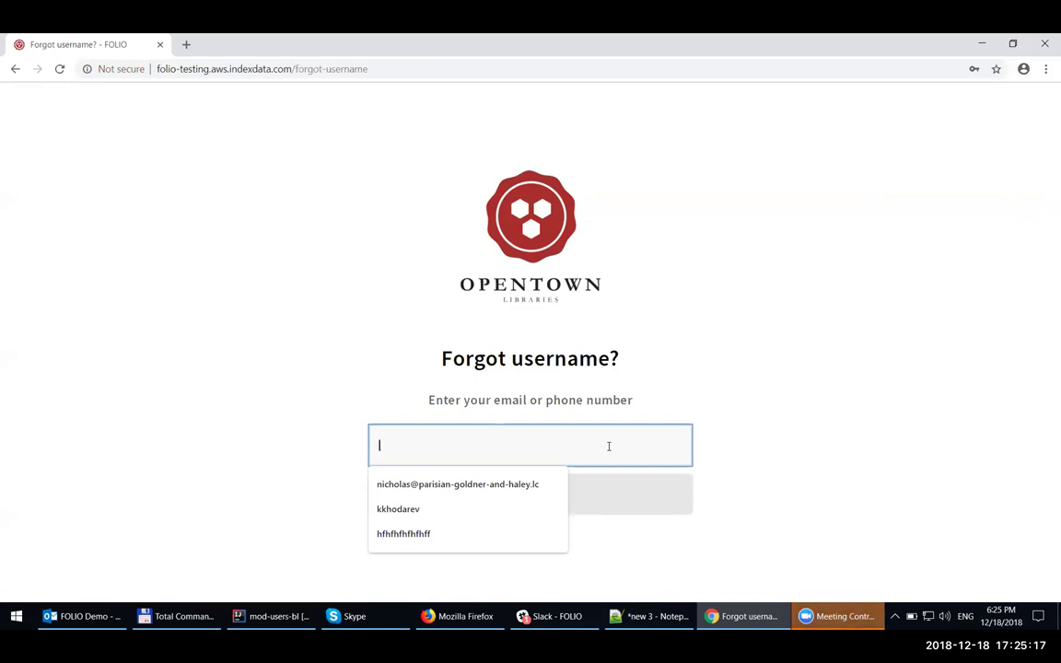
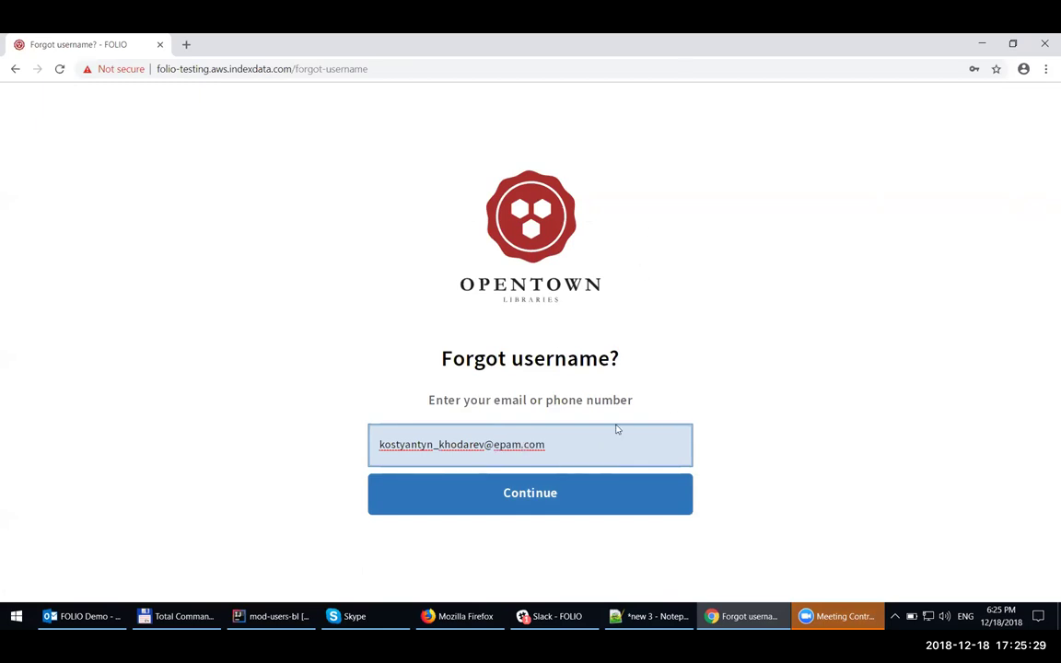
click(558, 495)
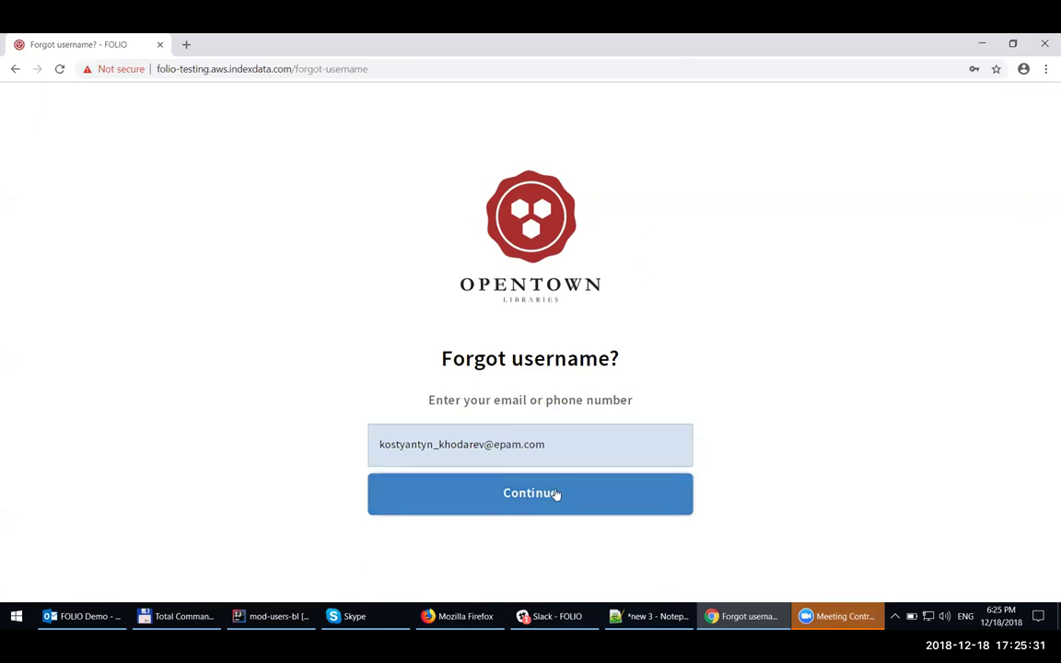
- Switch to Outlook and open the new Folio account located email
click(81, 616)
key(Tab)
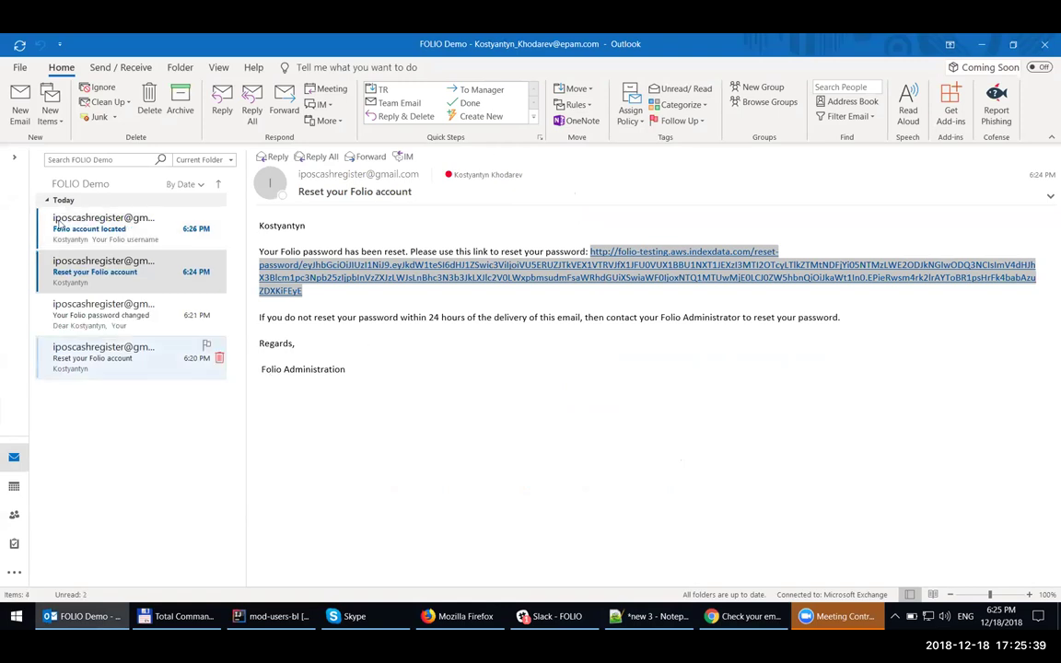
click(94, 236)
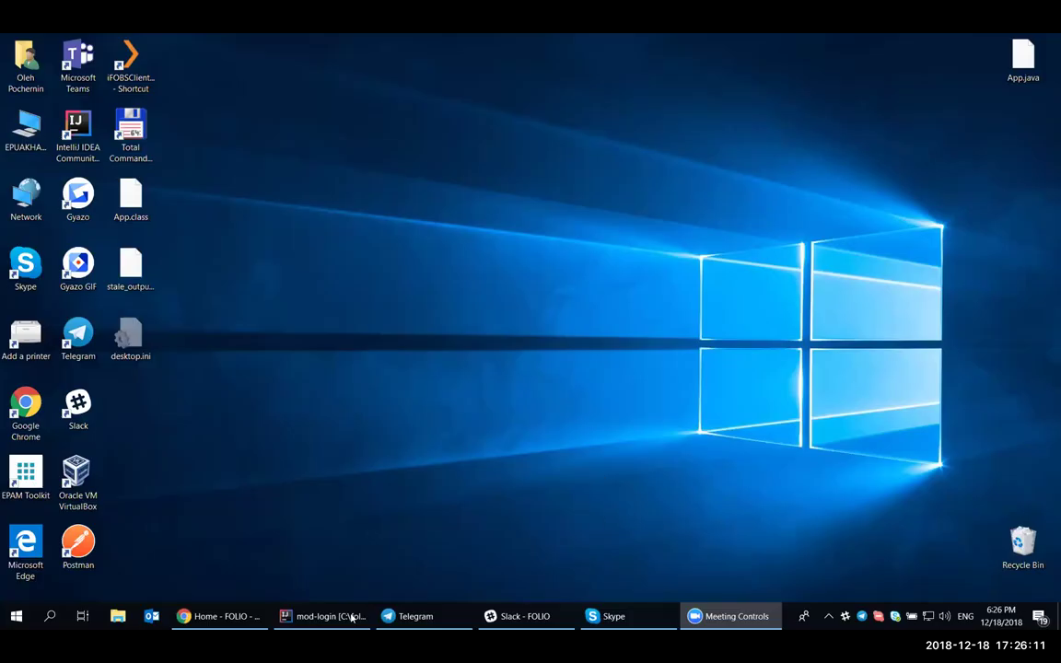
- Restore Chrome from the taskbar, re-maximize it, and open the profile menu
click(231, 619)
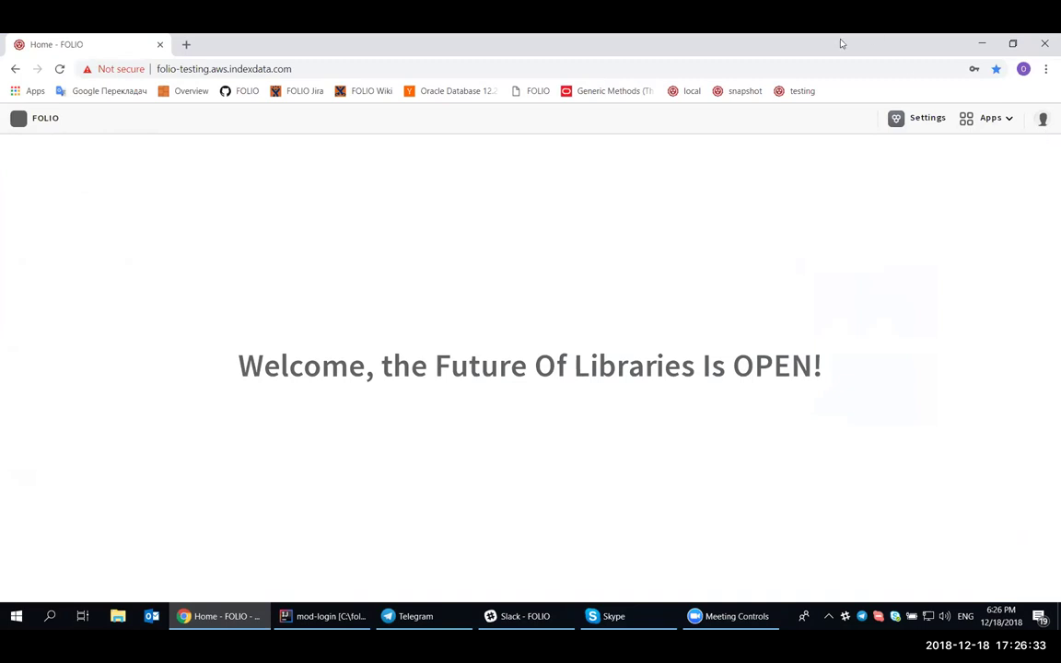
drag(840, 43, 822, 69)
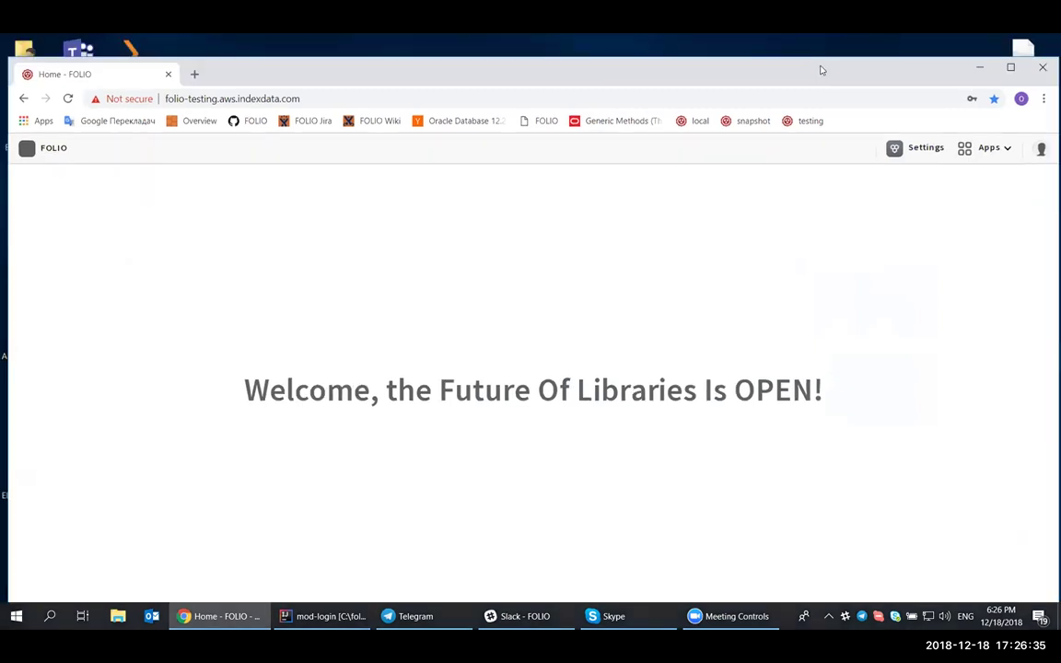
double_click(821, 69)
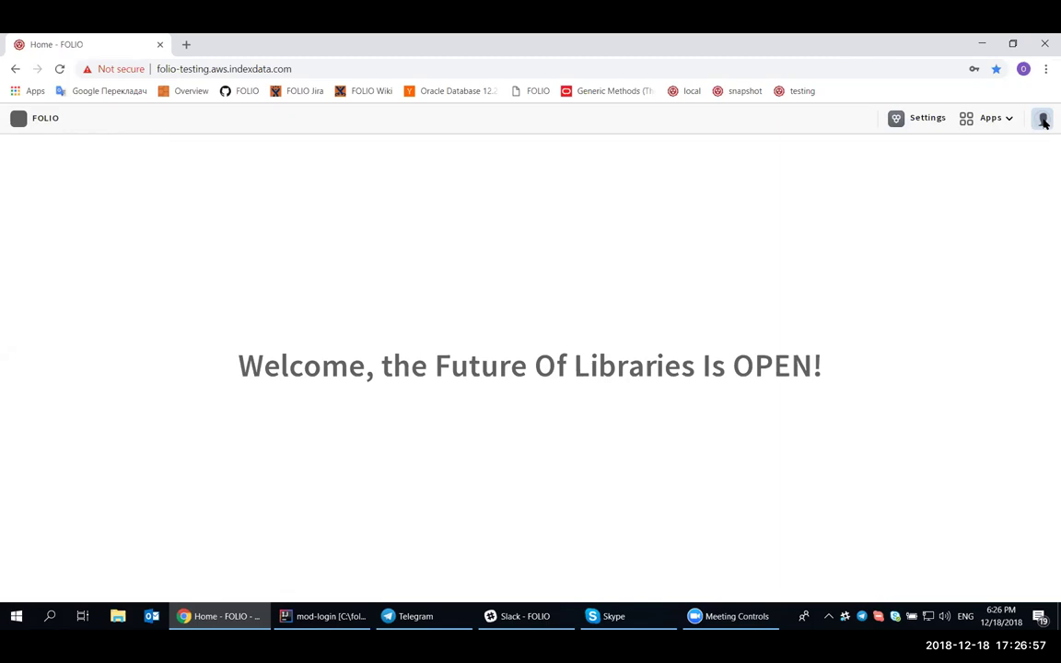
click(1043, 121)
- On Change password, enter the current password and a new one, then submit
click(900, 200)
click(844, 312)
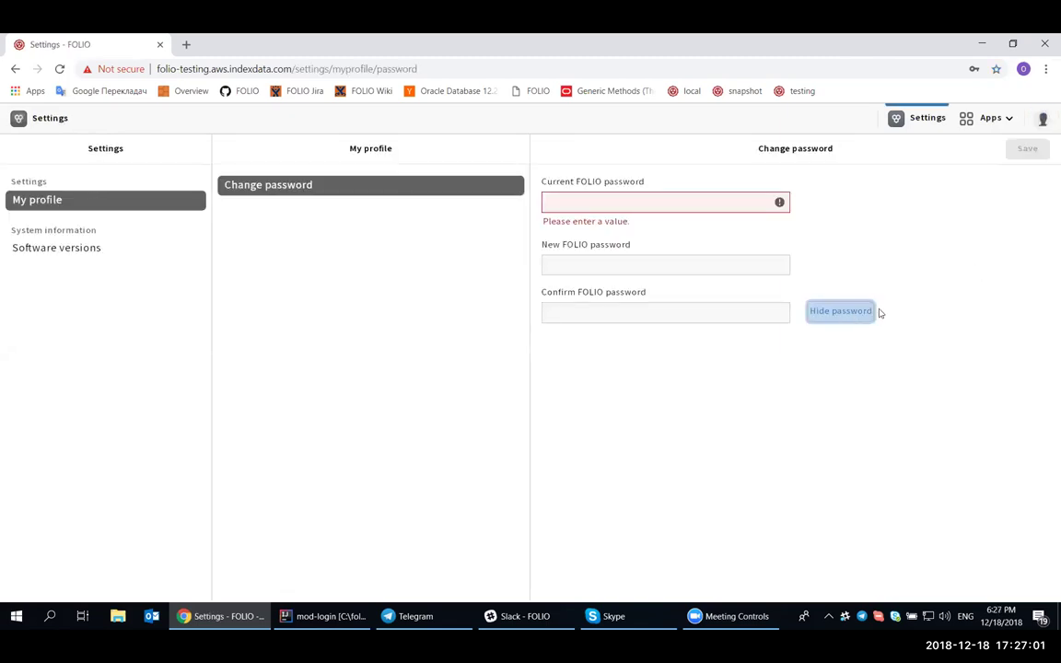
click(688, 201)
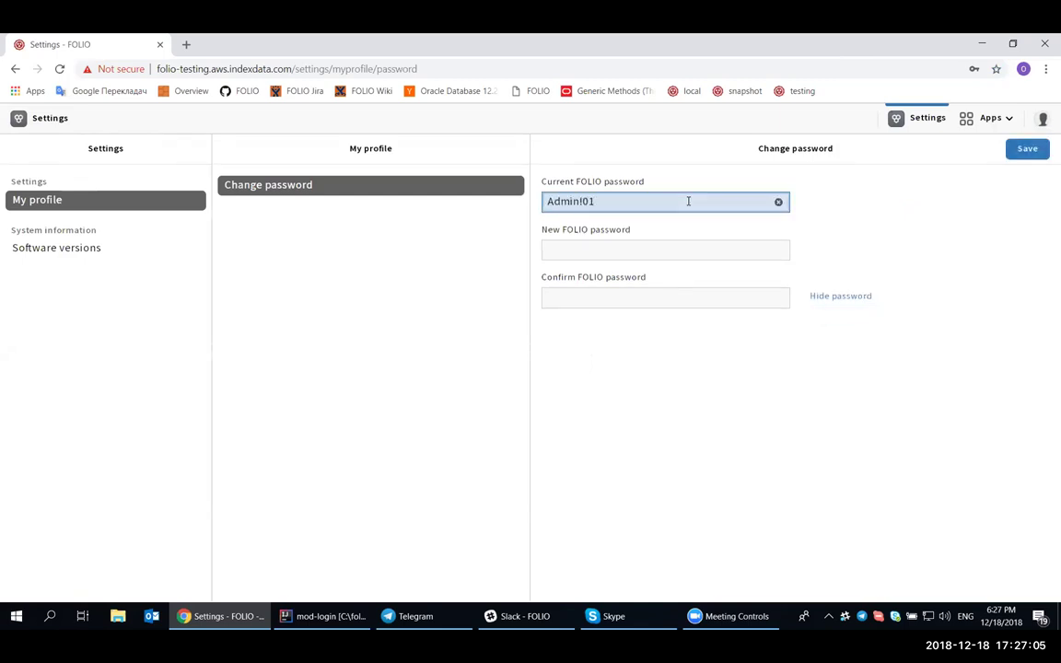
key(ctrl+a)
key(ctrl+c)
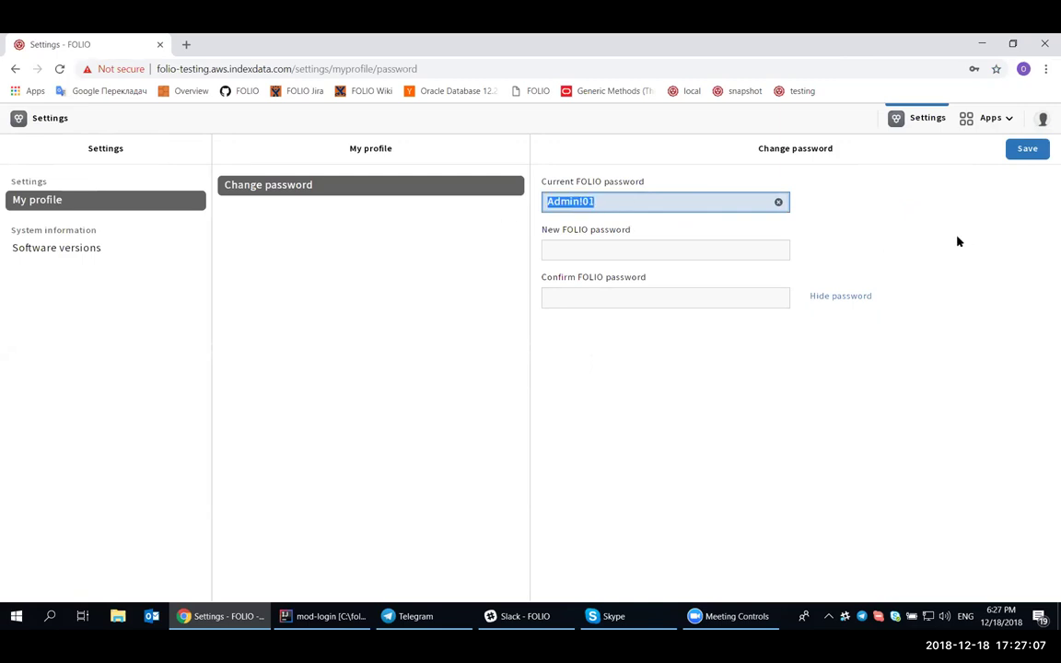
click(686, 252)
click(642, 249)
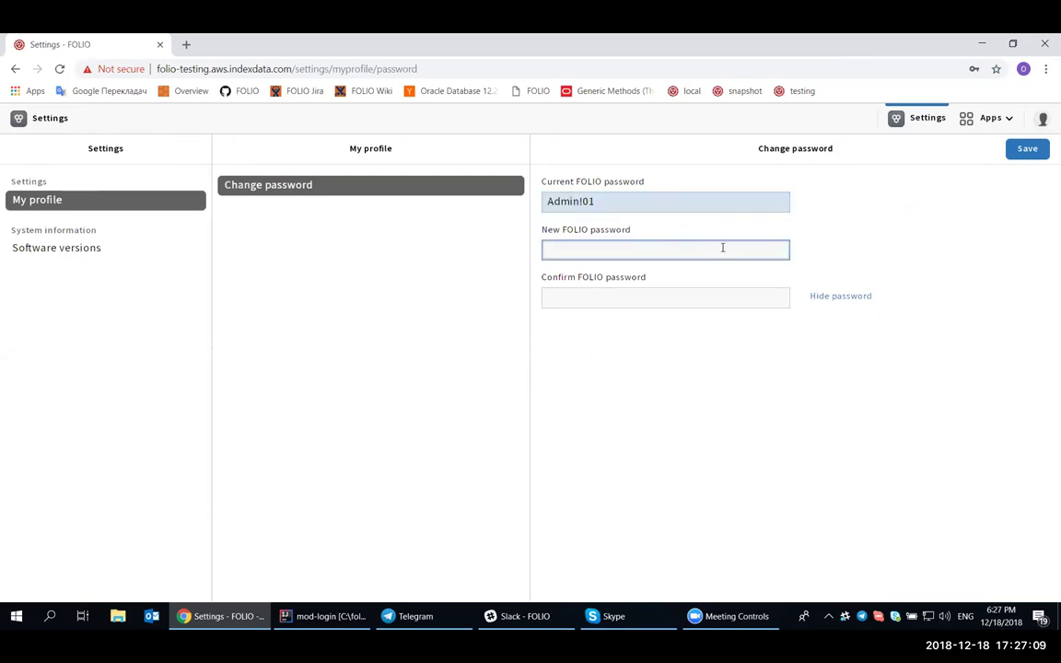
key(ctrl+v)
key(BackSpace)
text(2)
key(Tab)
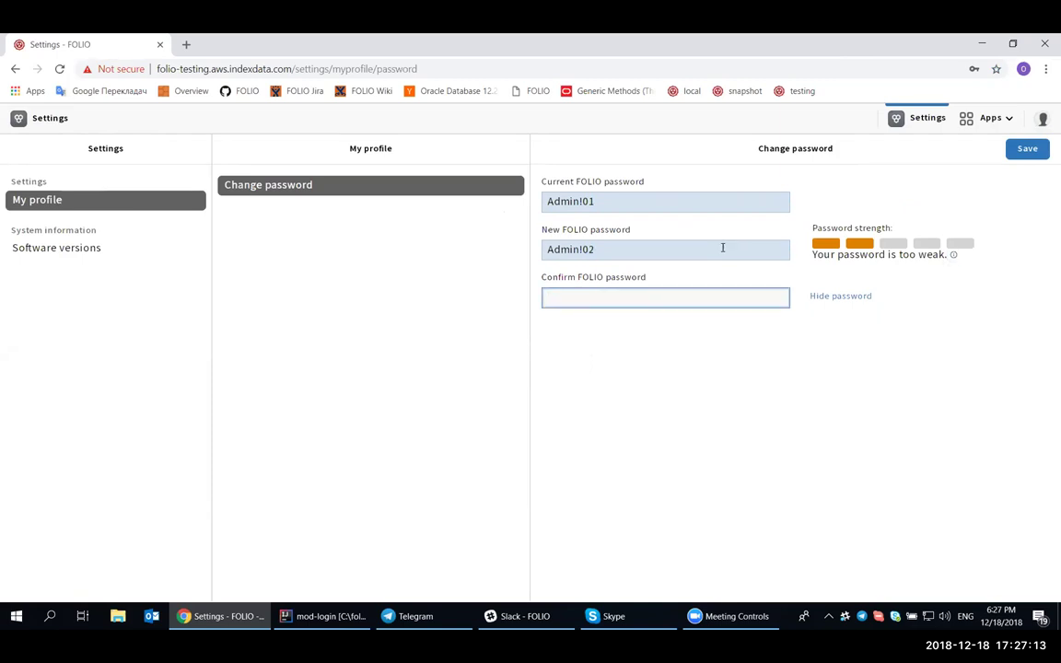
key(ctrl+v)
key(Return)
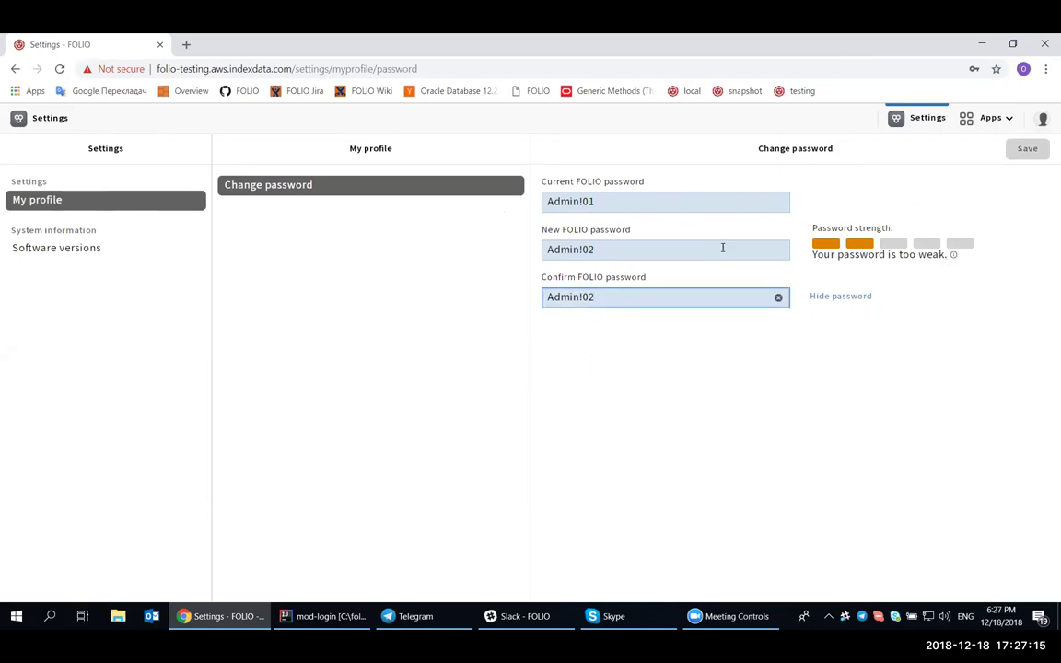
- Change the password again, using the just-set one as current, and save
click(671, 200)
key(ctrl+v)
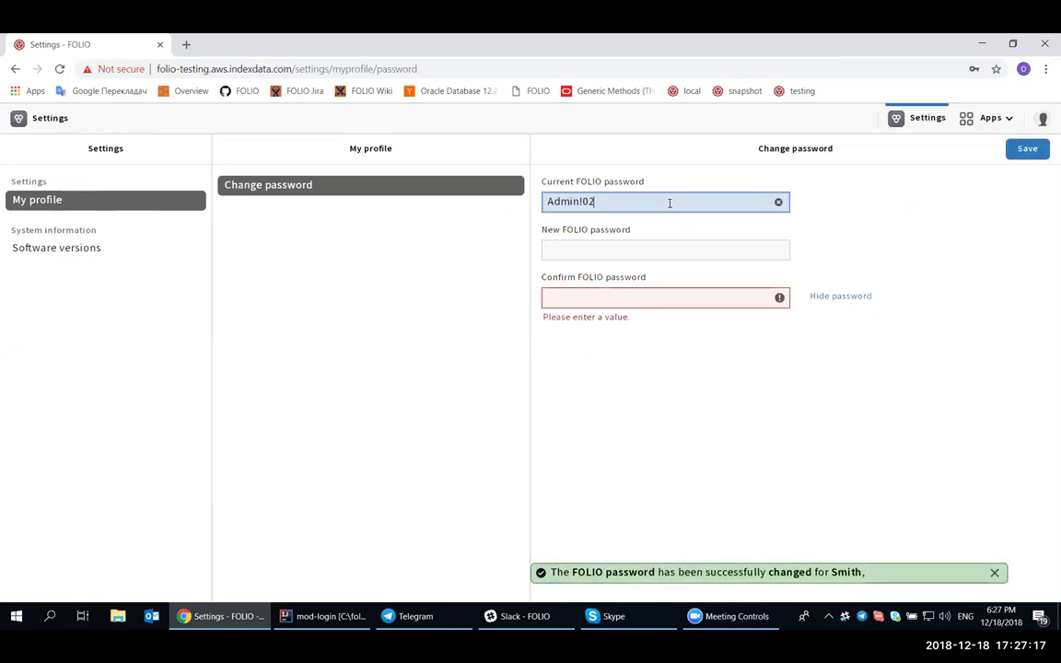
key(Tab)
key(Tab)
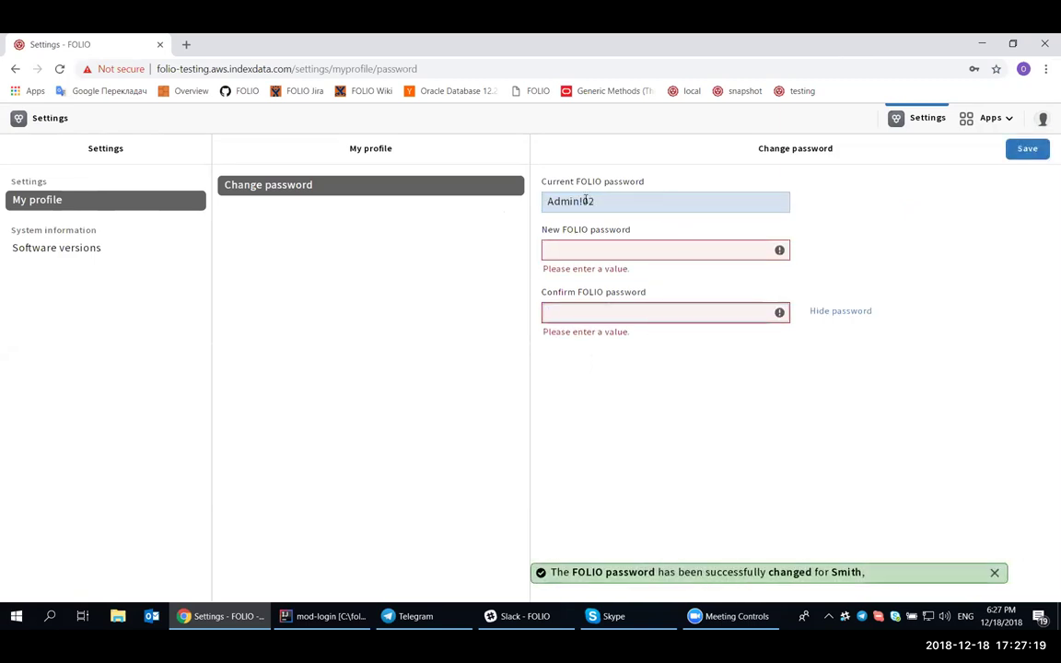
drag(586, 201, 495, 211)
key(ctrl+c)
key(Tab)
key(ctrl+v)
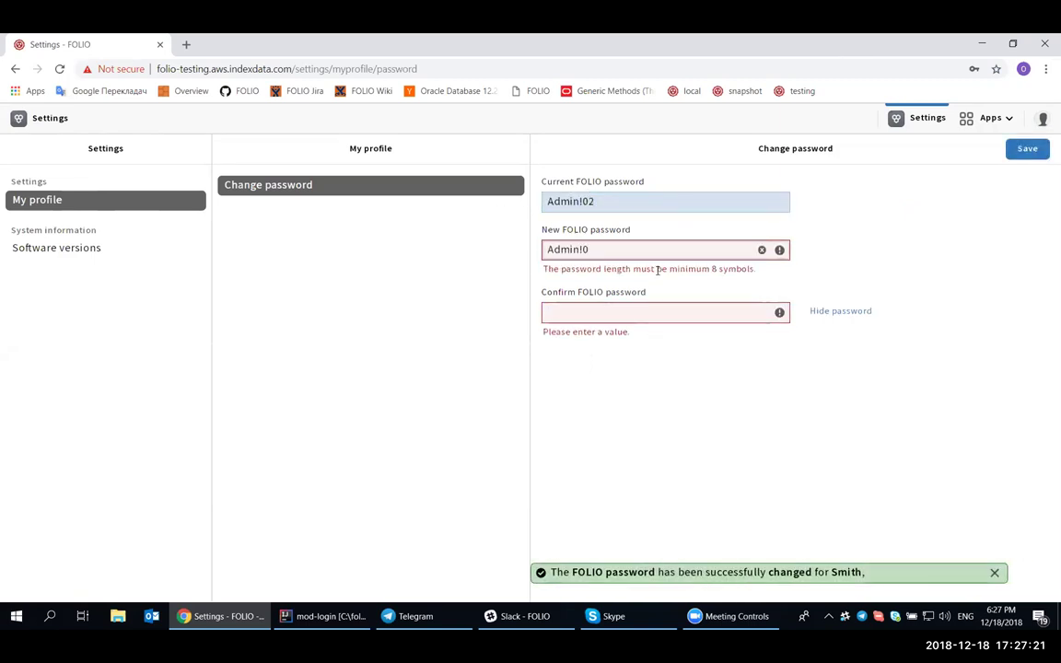
text(3)
click(663, 291)
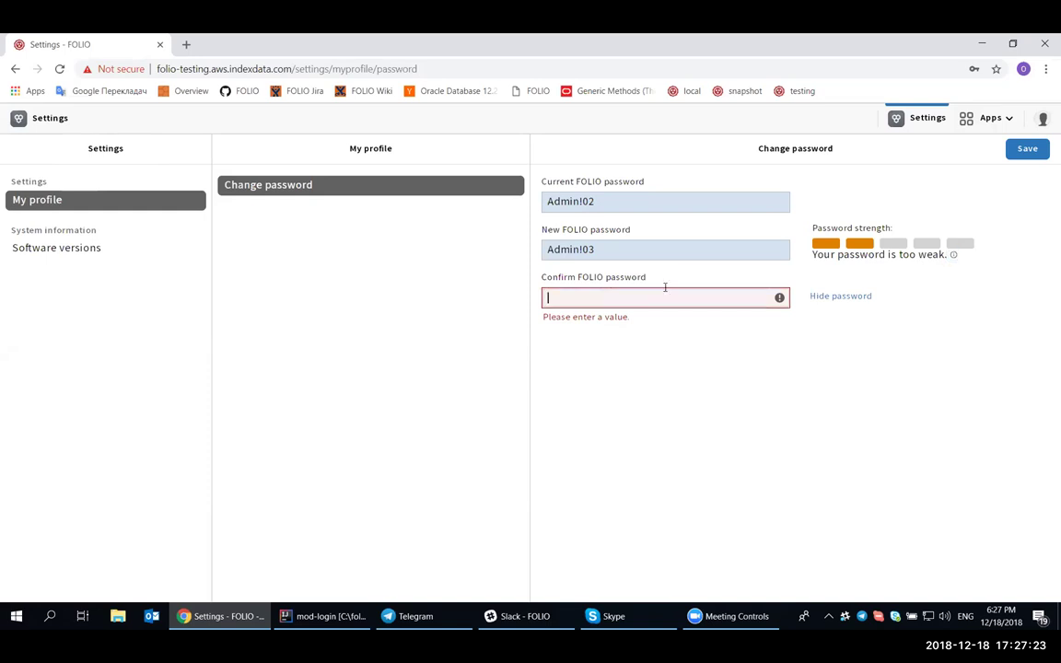
key(ctrl+v)
text(3)
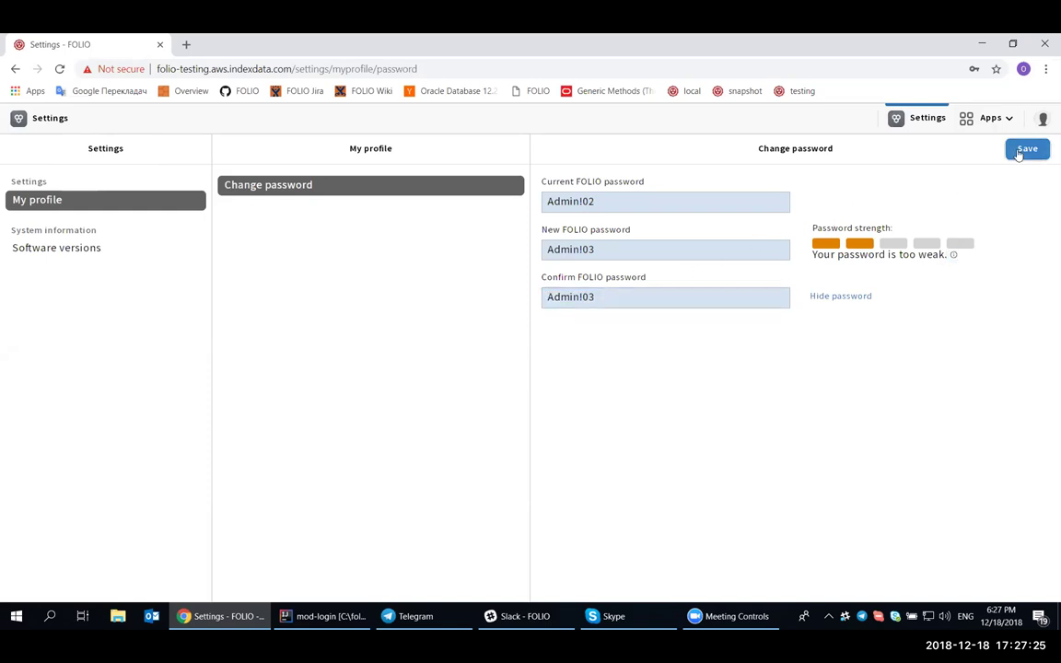
click(1023, 152)
- Save one more password change, then begin entering the current password again
click(635, 207)
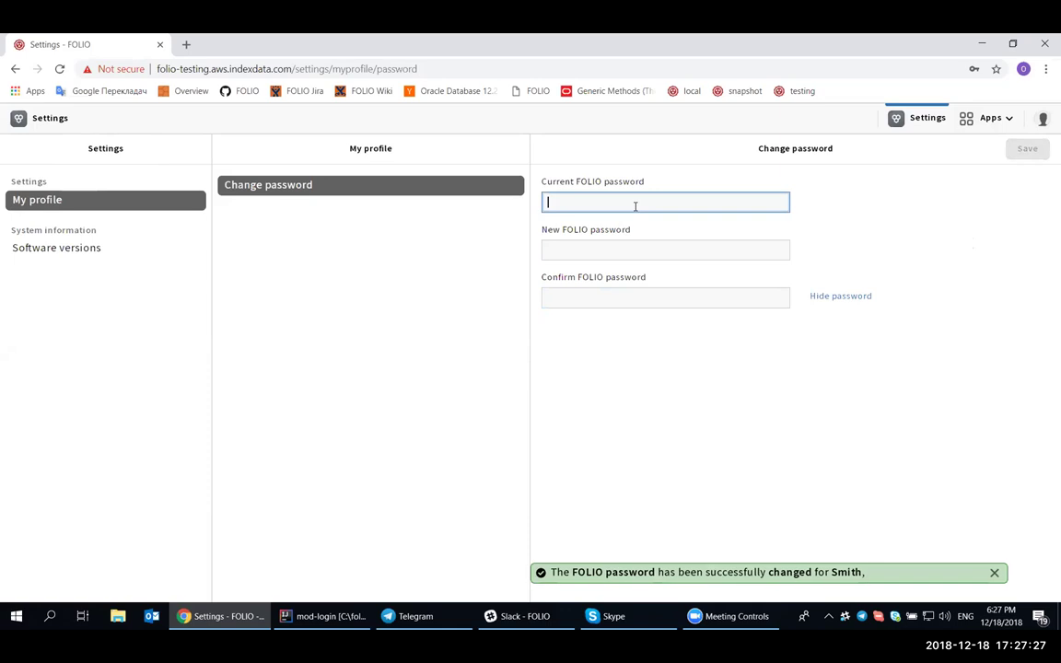
key(ctrl+v)
text(3)
click(649, 247)
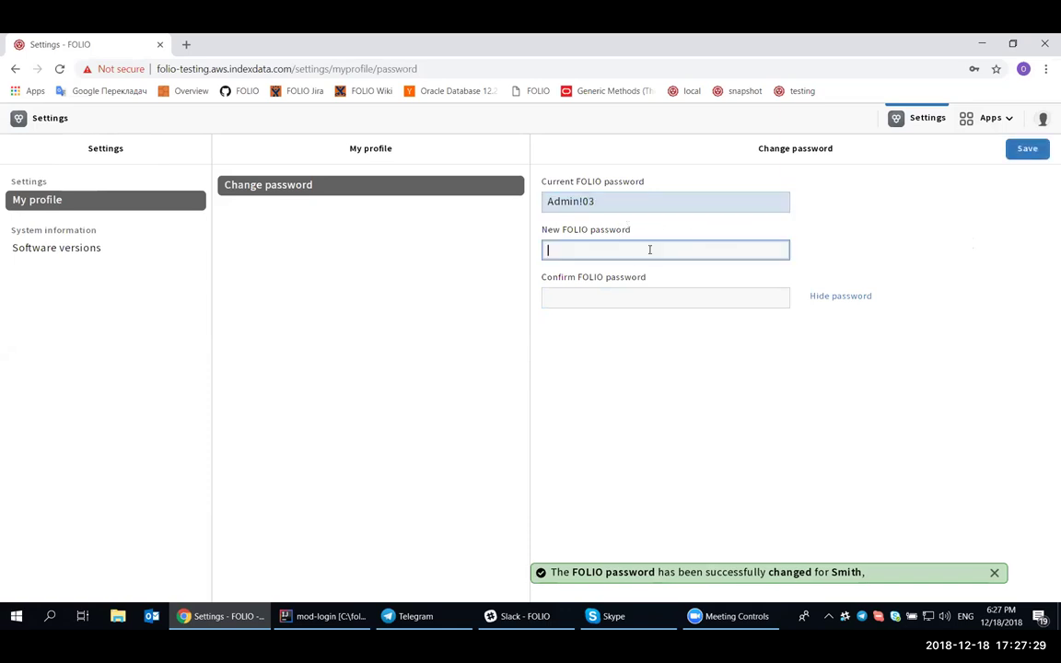
key(ctrl+v)
text(4)
click(620, 291)
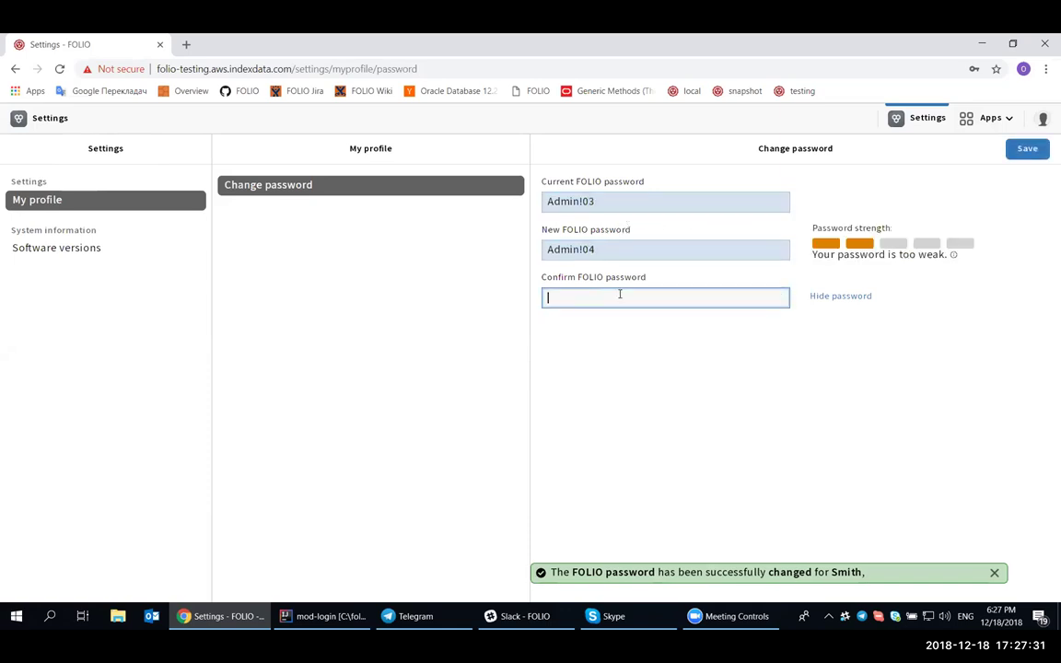
key(ctrl+v)
text(3)
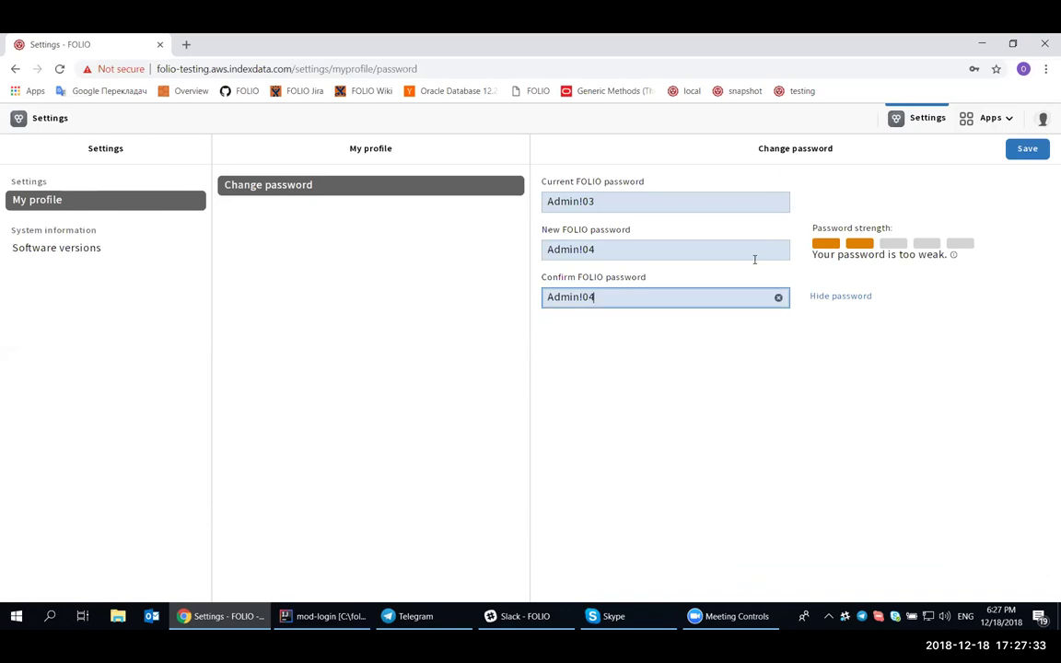
click(1021, 150)
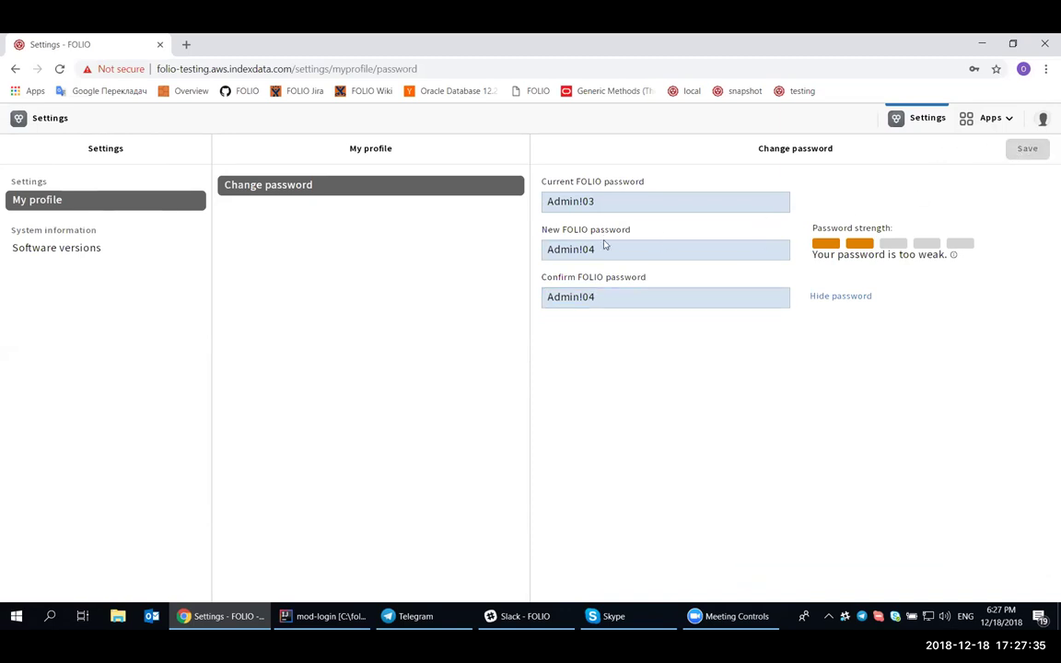
click(614, 206)
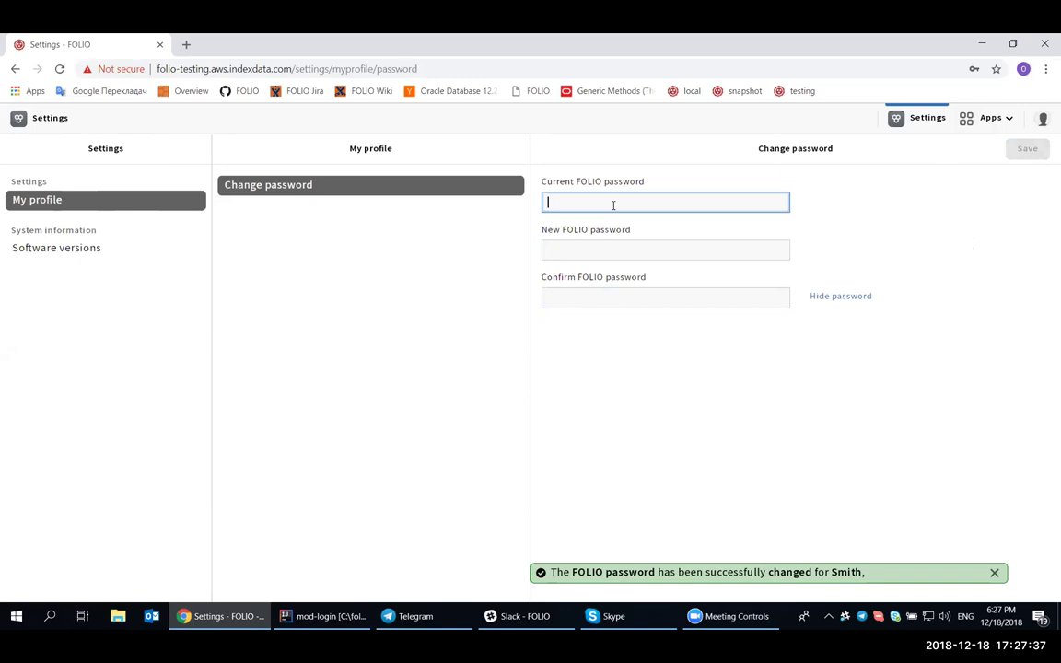
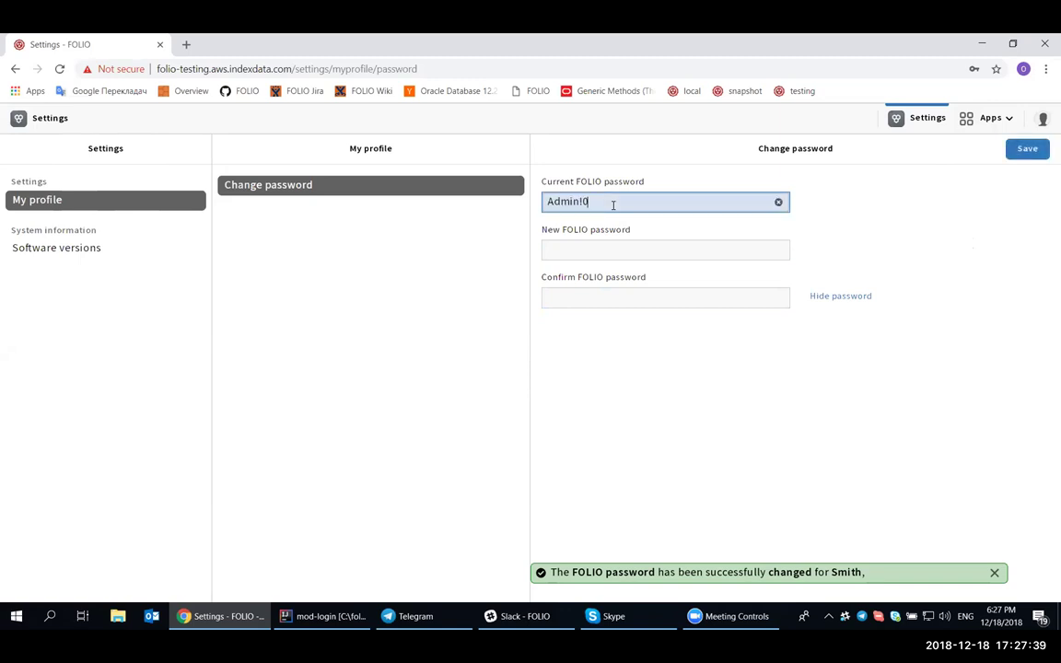
- Copy the current password into the new and confirm fields and save; FOLIO rejects it as previously used
key(ctrl+a)
key(ctrl+c)
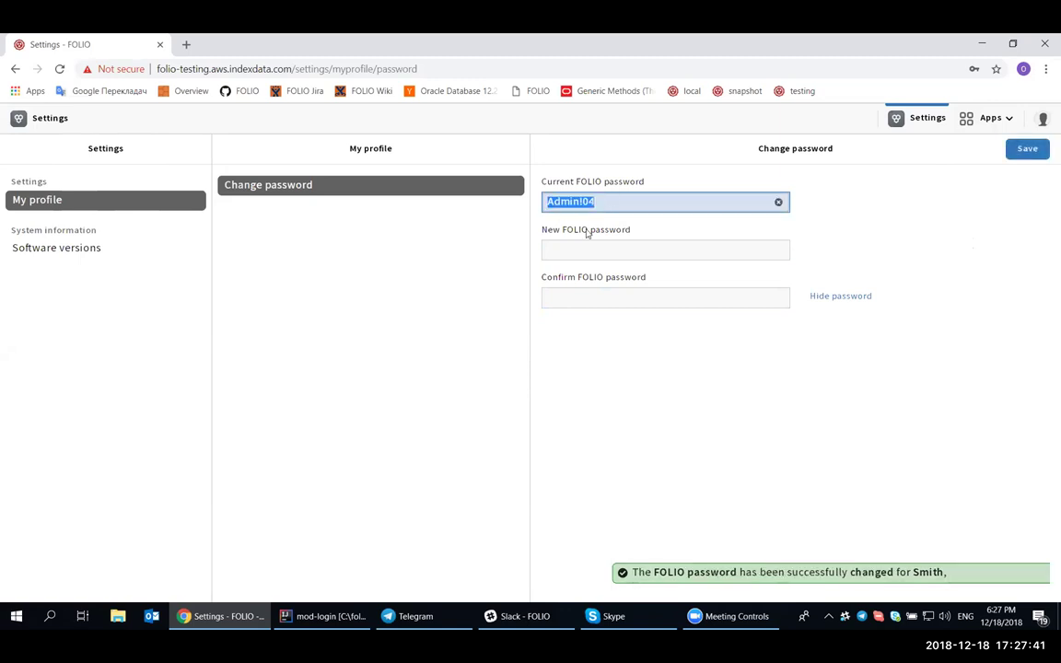
click(611, 251)
key(ctrl+v)
click(598, 297)
key(ctrl+v)
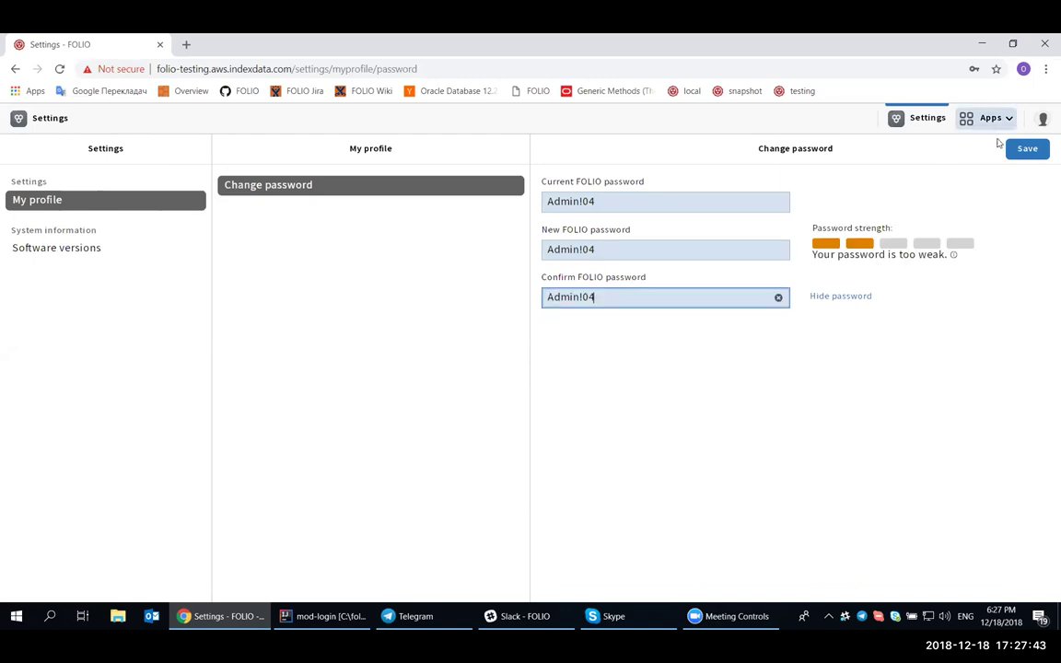
click(1023, 149)
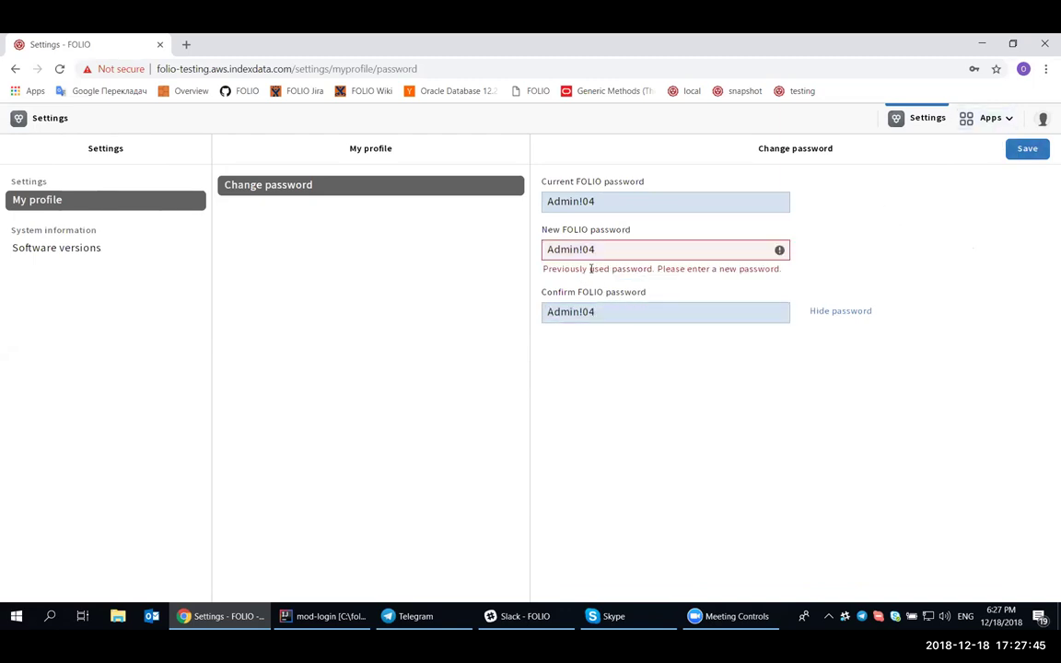
drag(559, 268, 600, 268)
click(656, 268)
- Change the last character in the current, new and confirm password fields, then retry saving
click(614, 201)
key(BackSpace)
text(3)
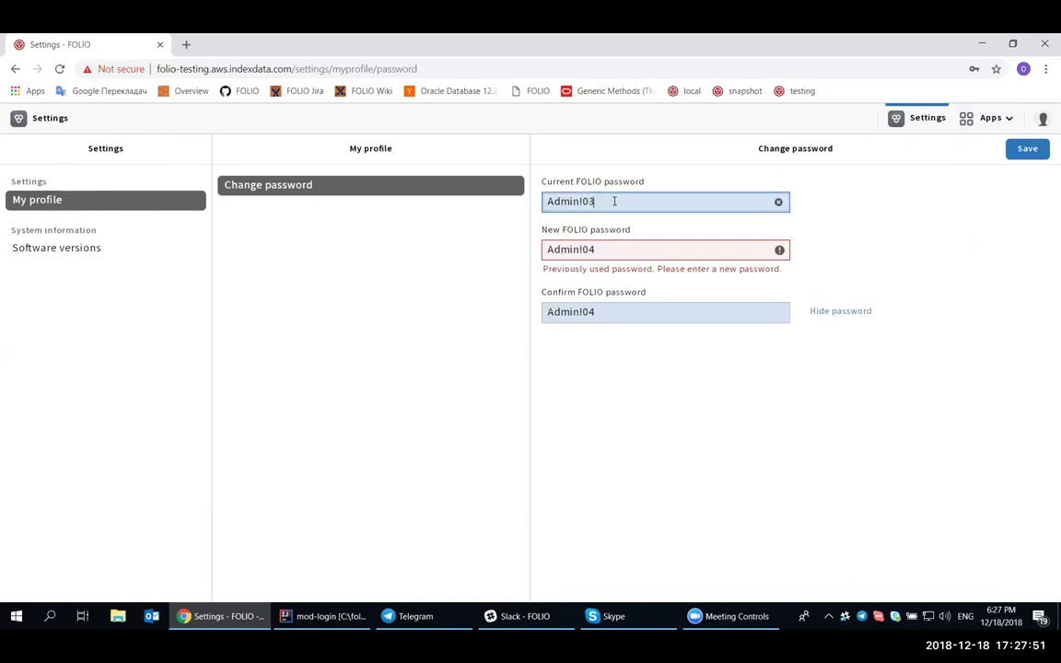
click(592, 248)
key(BackSpace)
text(3)
click(596, 298)
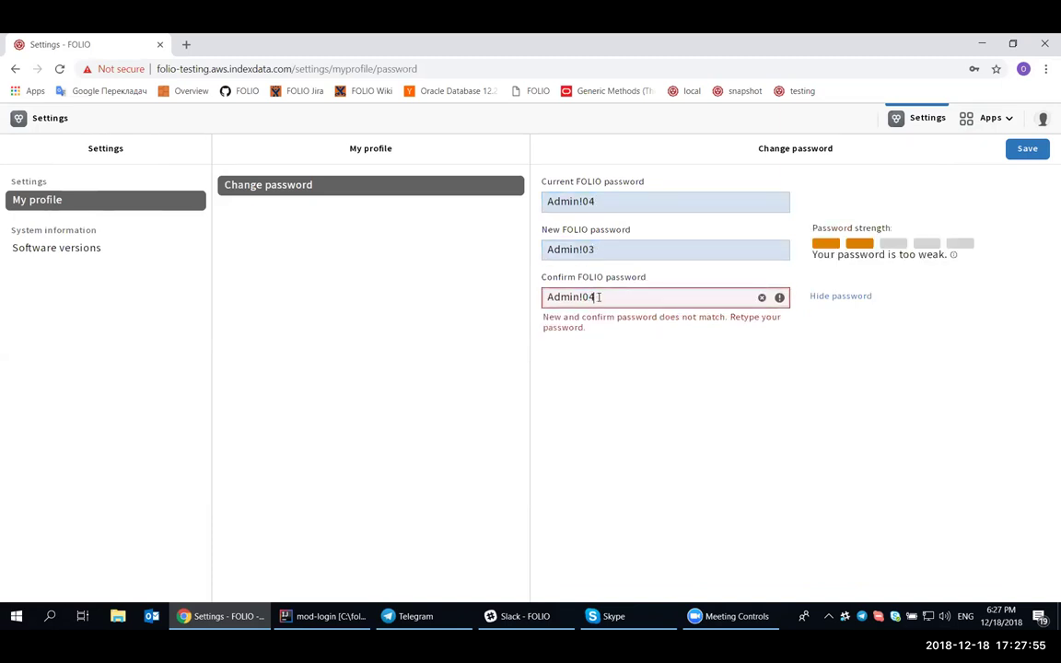
key(BackSpace)
text(3)
click(1025, 148)
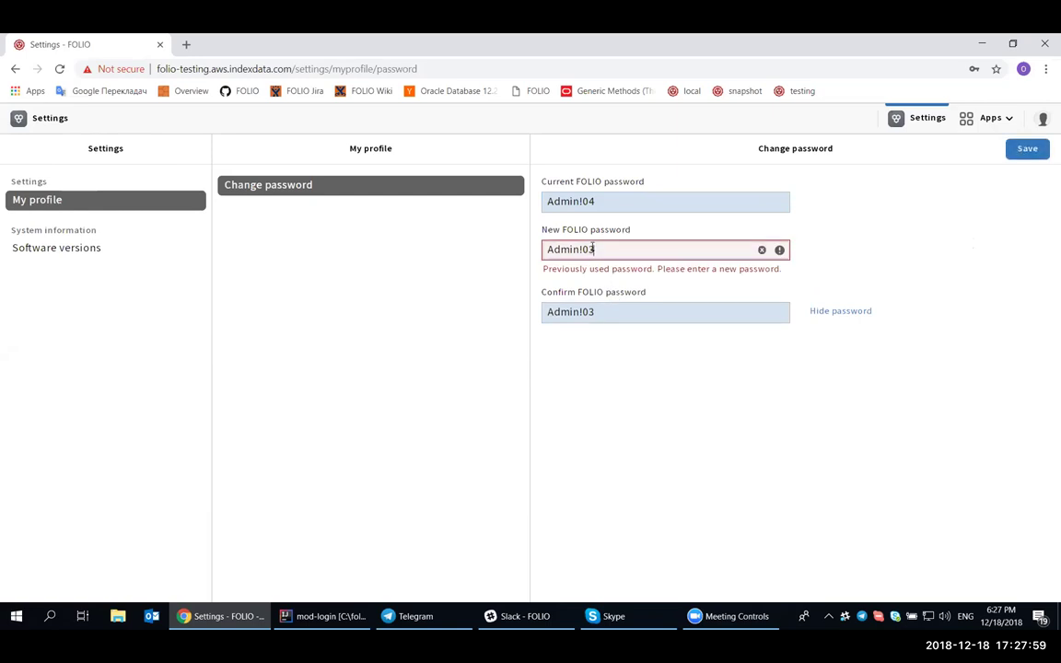
- Try a different last character in the new and confirm passwords and save again
click(609, 249)
key(BackSpace)
text(2)
key(Tab)
key(End)
key(BackSpace)
text(2)
click(1030, 150)
- Use one more final-character variant in the new and confirm passwords and save successfully
click(587, 250)
key(shift+Left)
text(1)
click(592, 297)
key(BackSpace)
text(1)
drag(595, 296, 517, 306)
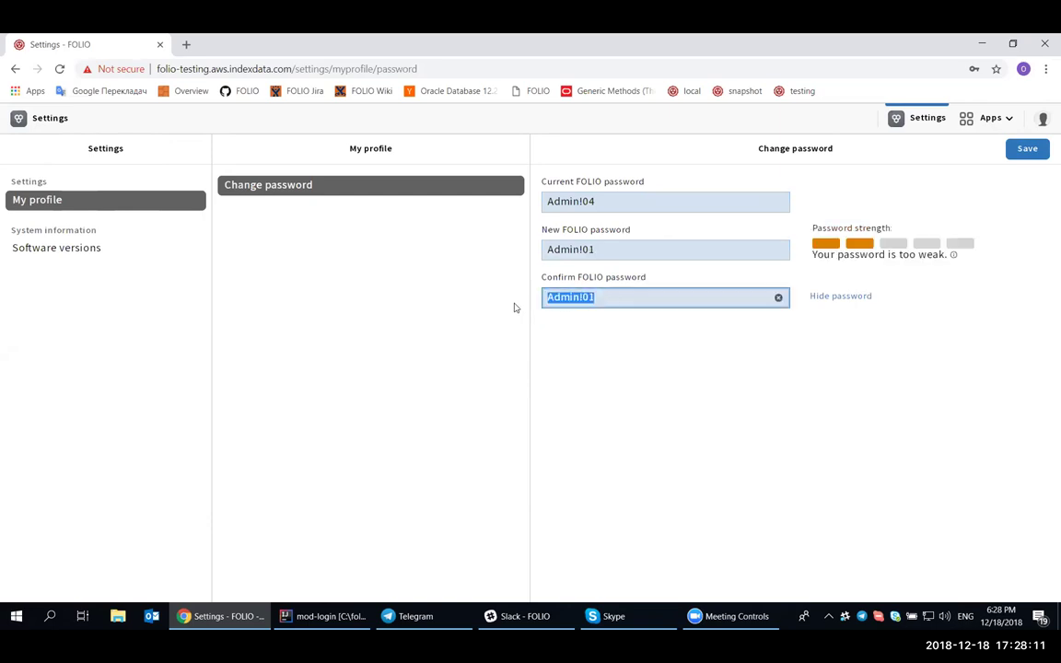
click(1025, 152)
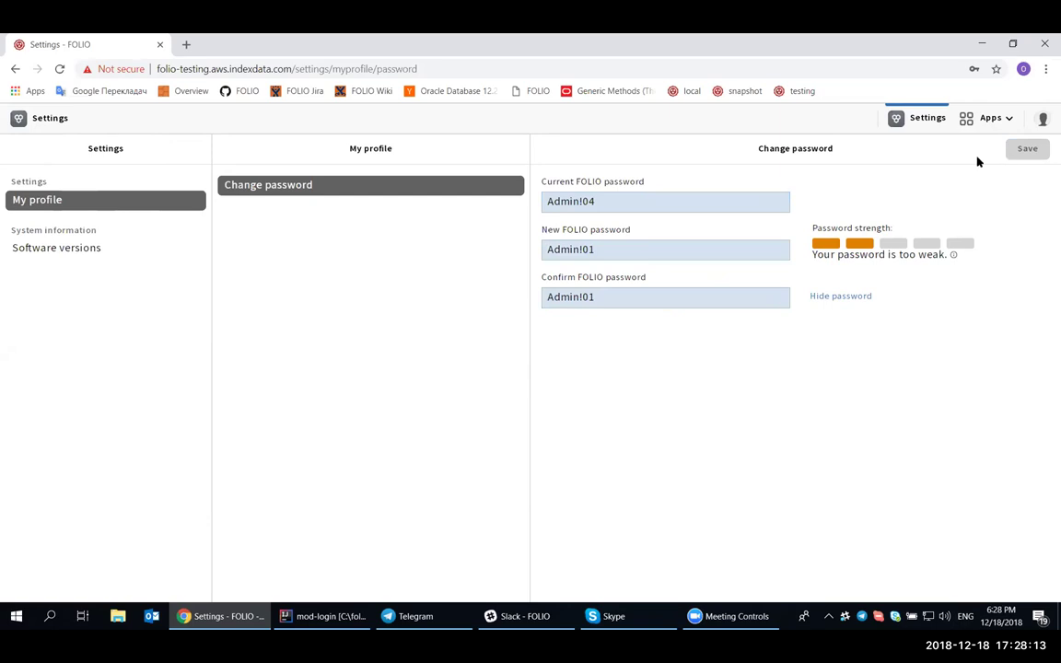
- Log out of FOLIO from the account menu
click(1044, 121)
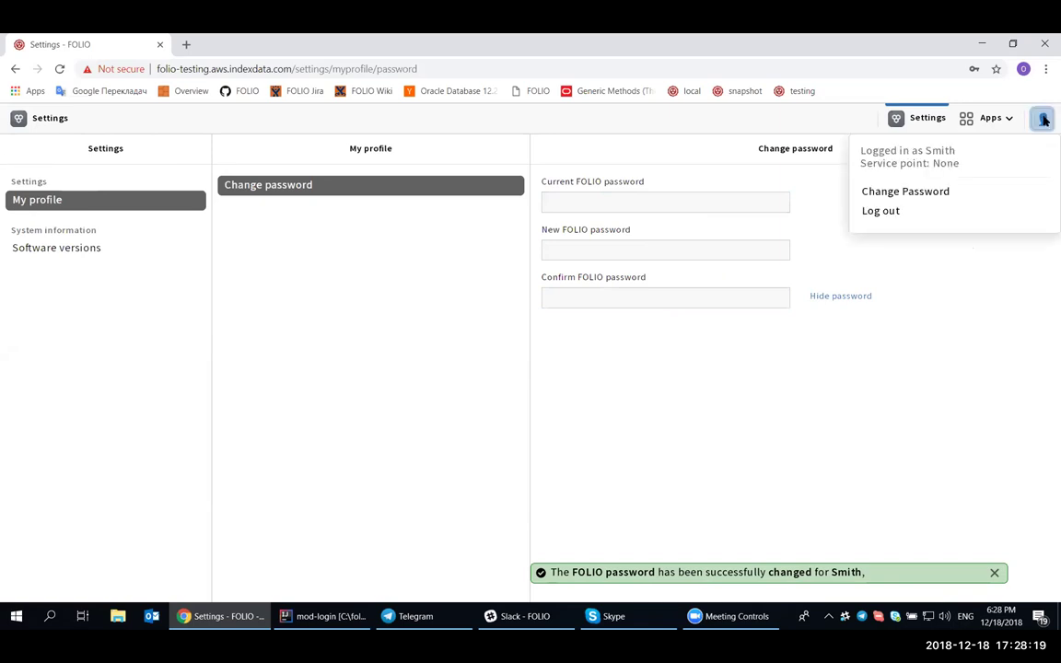
click(909, 190)
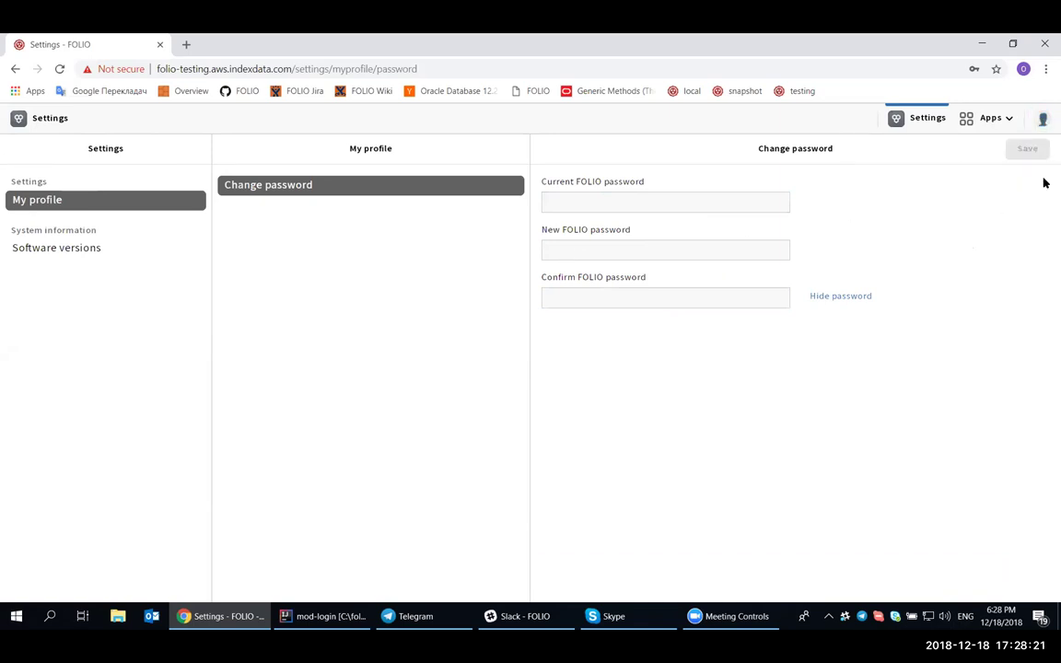
click(1043, 120)
click(898, 213)
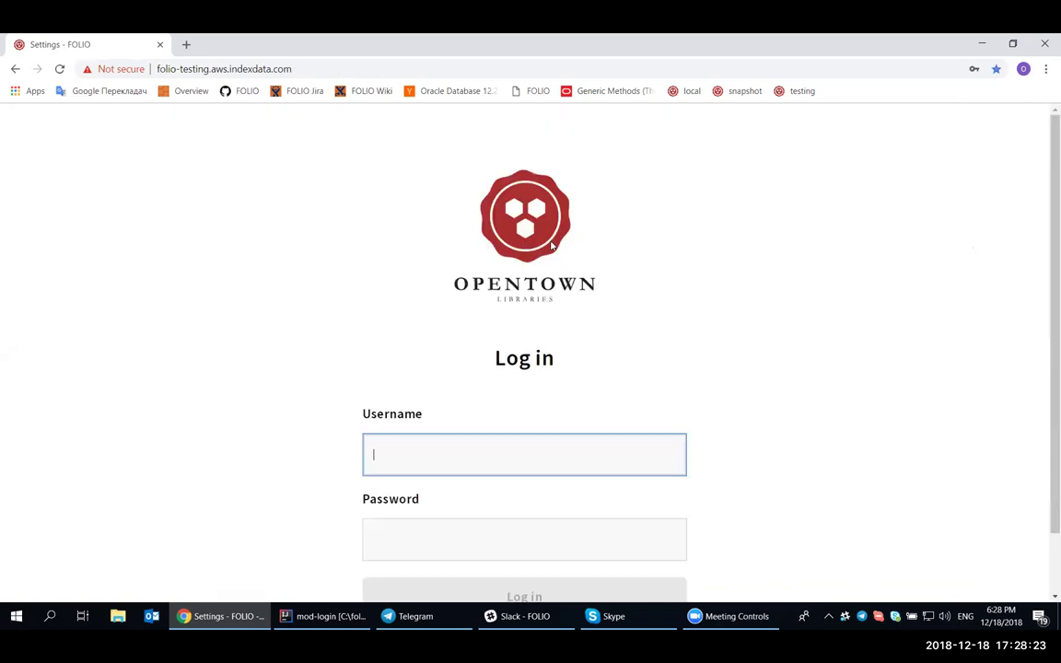
- Sign back in as a saved username with the account password
click(396, 468)
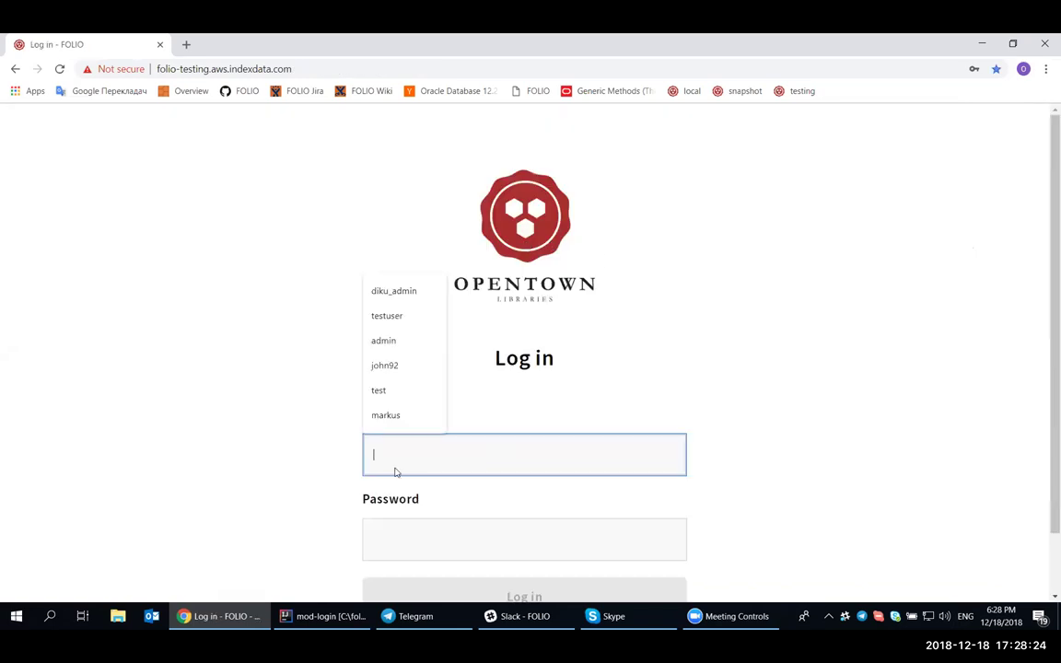
click(399, 319)
click(505, 552)
key(ctrl+v)
click(505, 592)
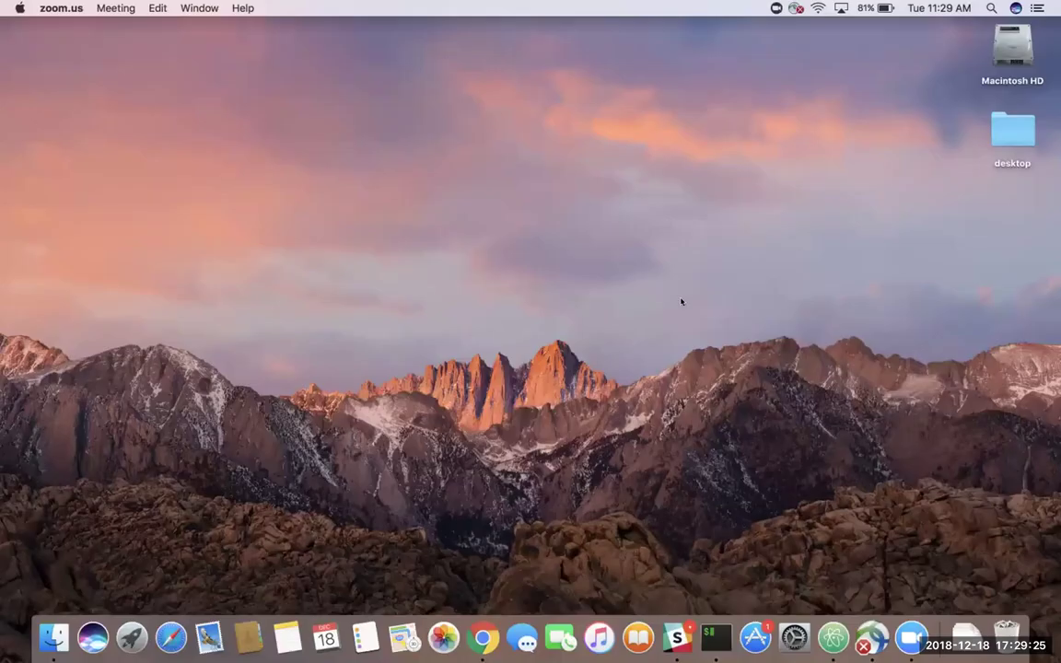
- Move to the next macOS space with Control+Right to reach the full-screen browser
key(ctrl+Right)
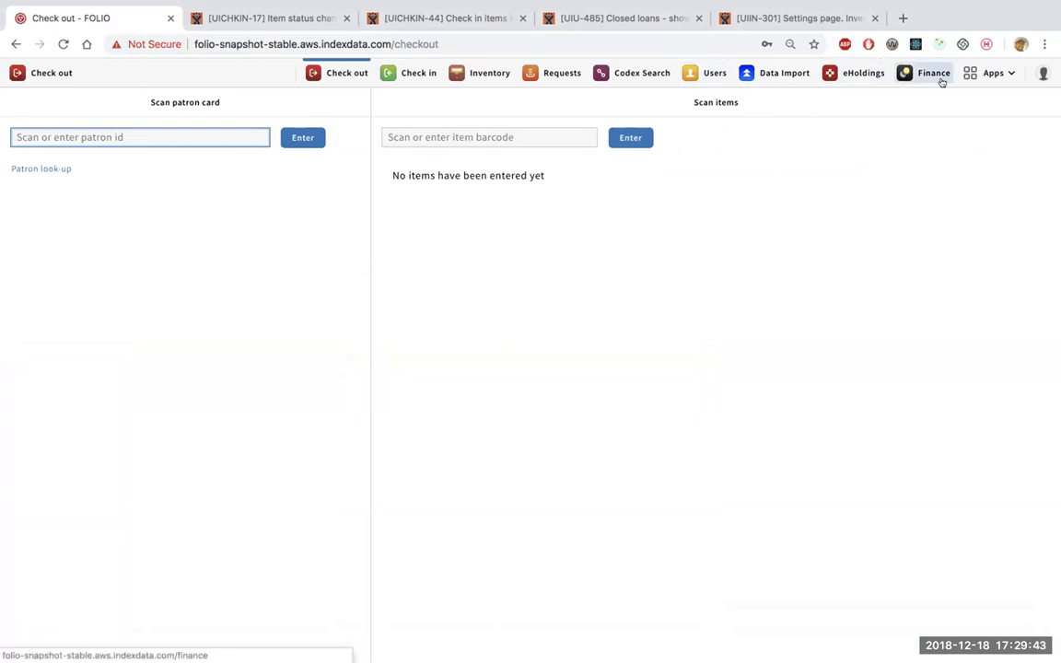
- In Settings > Locations, pick institution KU, City Campus, and library Datalogisk Institut (DI)
click(990, 73)
click(874, 307)
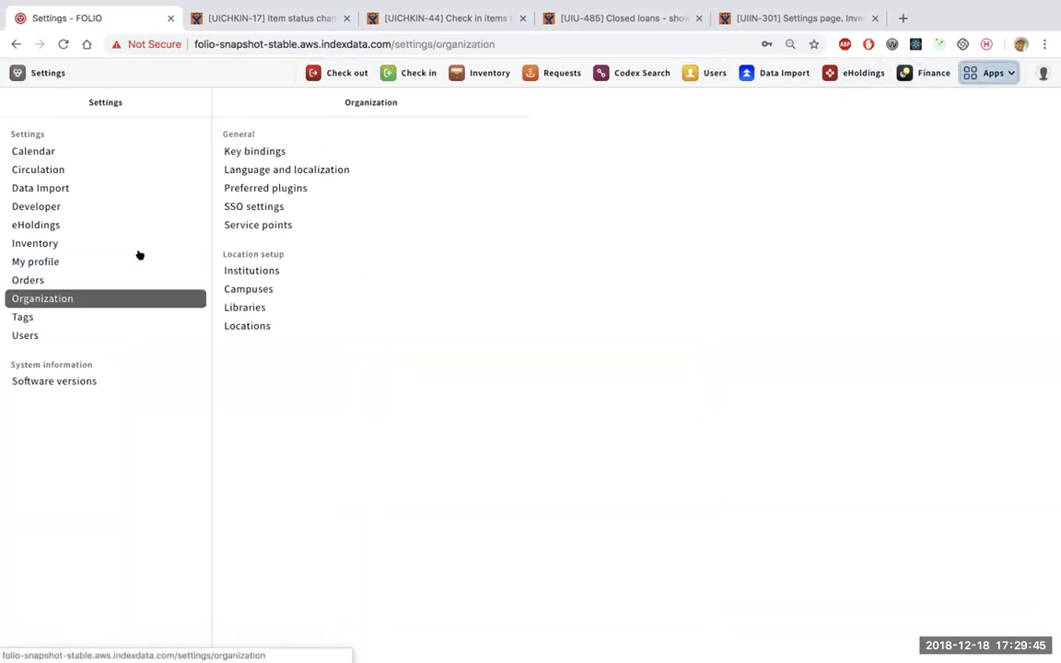
click(248, 327)
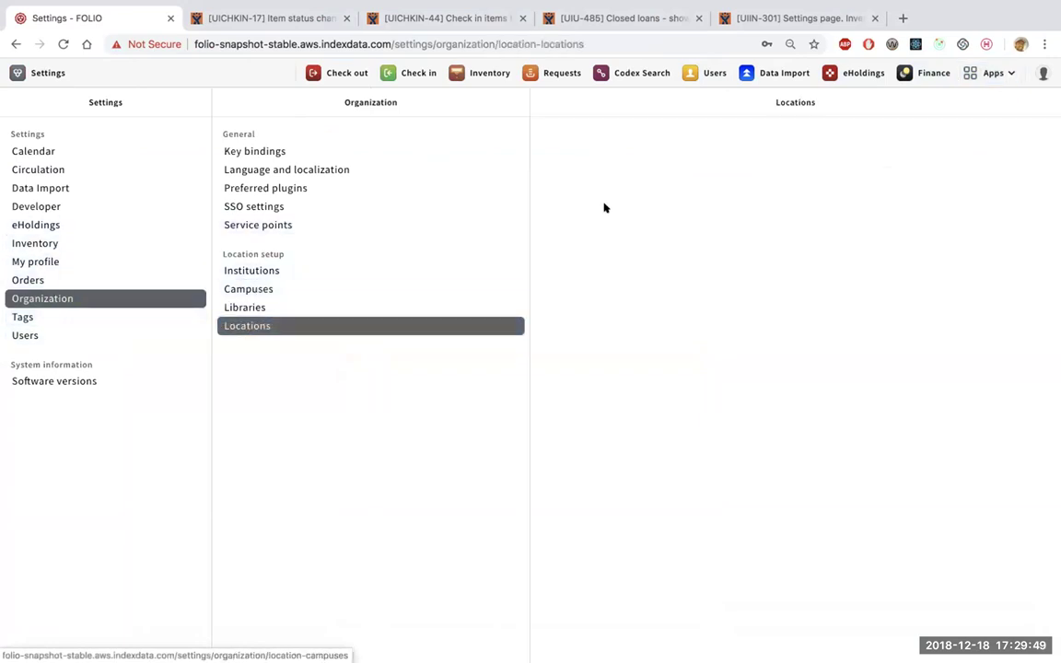
click(605, 153)
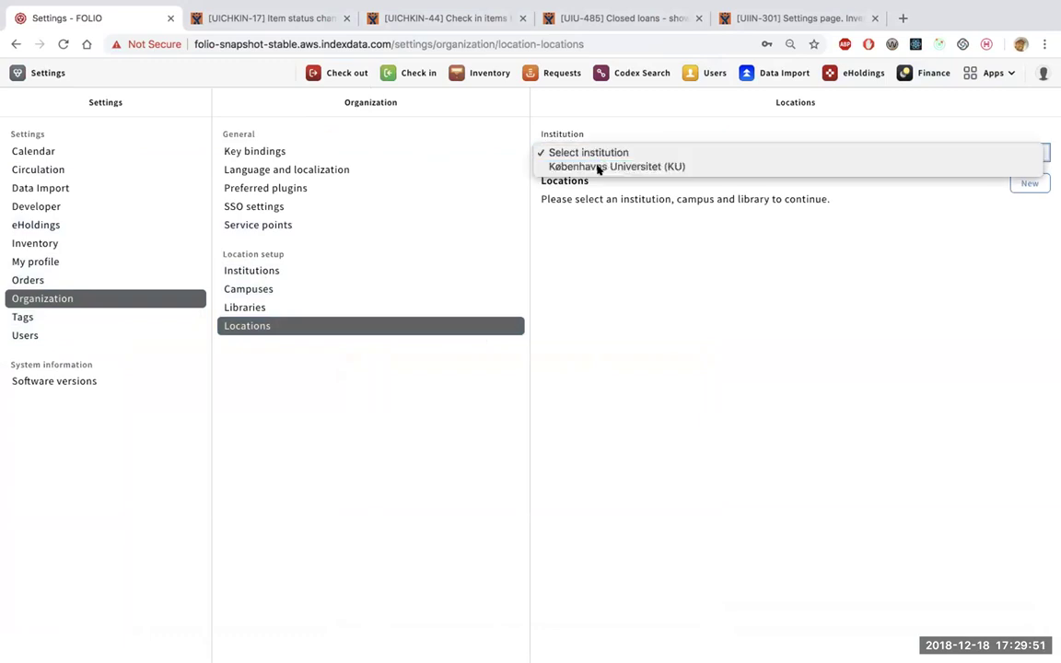
click(599, 166)
click(597, 198)
click(593, 213)
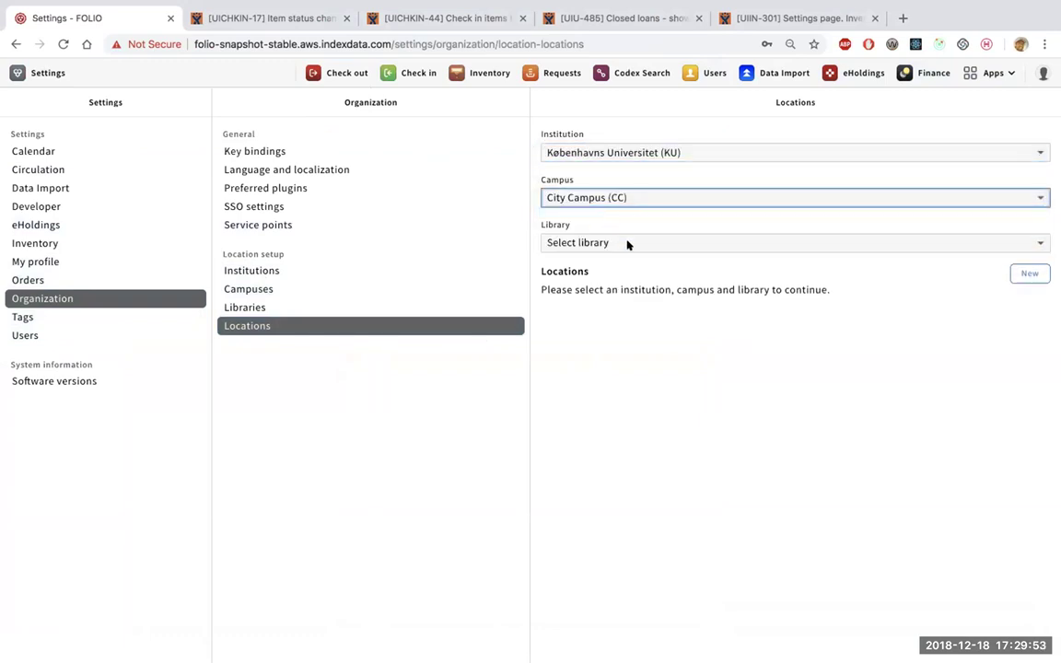
click(606, 243)
click(645, 254)
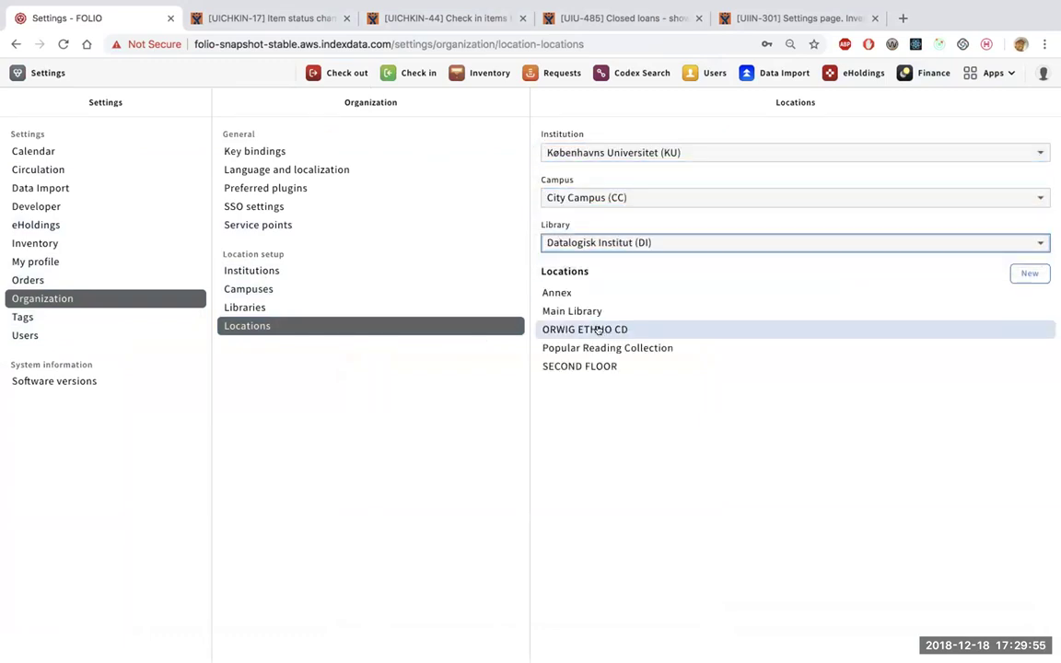
- Review Main Library's two service points, then show the Service points list with Circ Desks 1–4
click(645, 311)
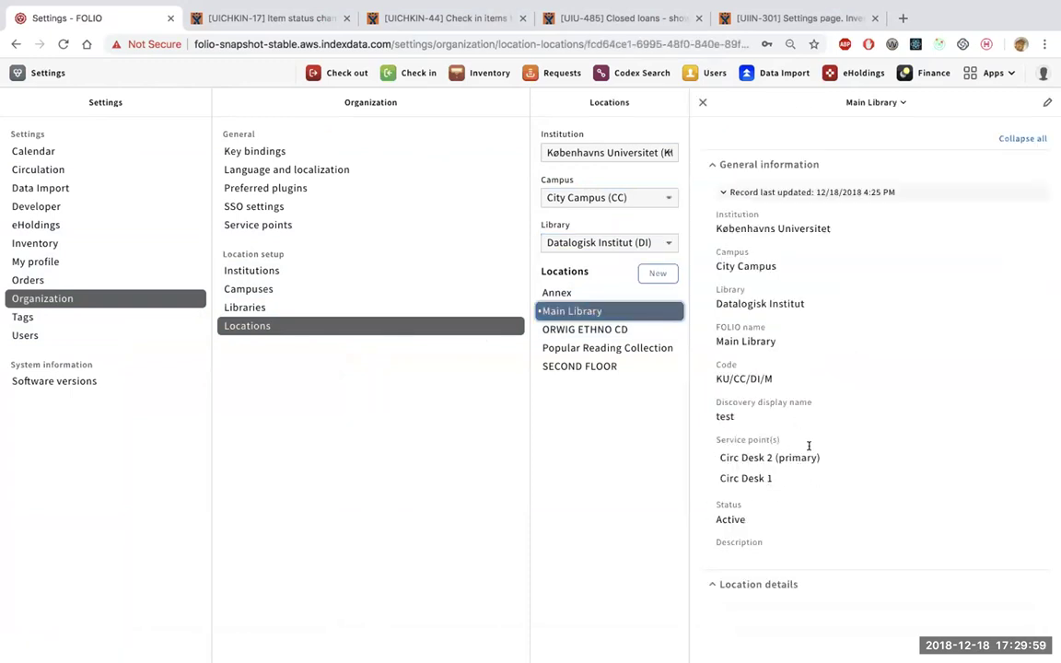
double_click(737, 479)
click(772, 483)
drag(772, 482, 710, 440)
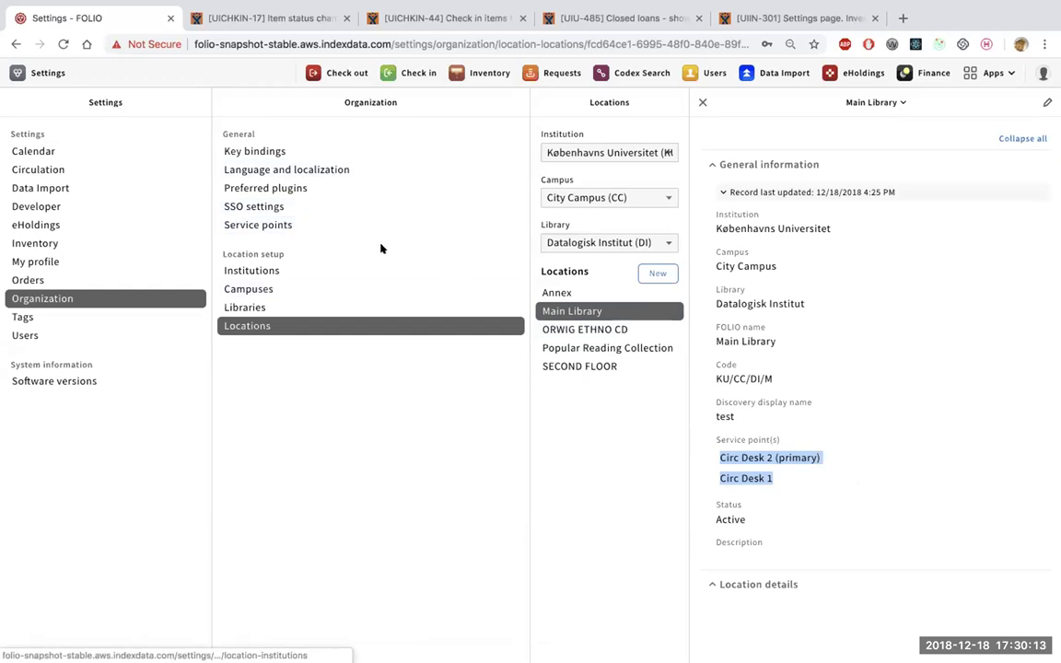
click(345, 226)
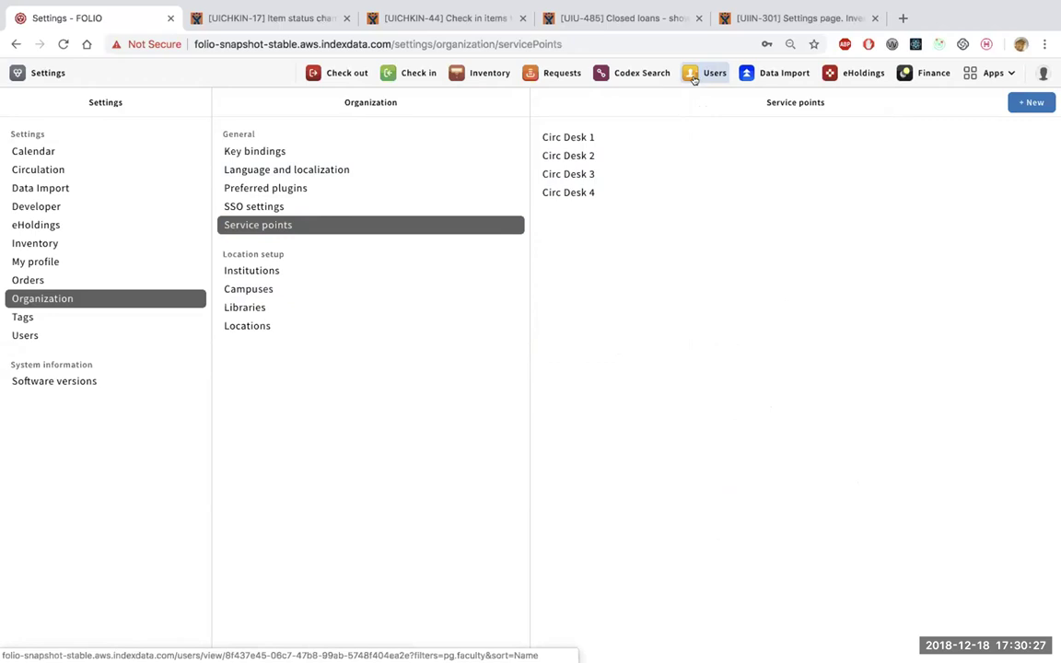
- Check the ADMINISTRATOR user's assigned service points in Users, then go to Check in
click(693, 77)
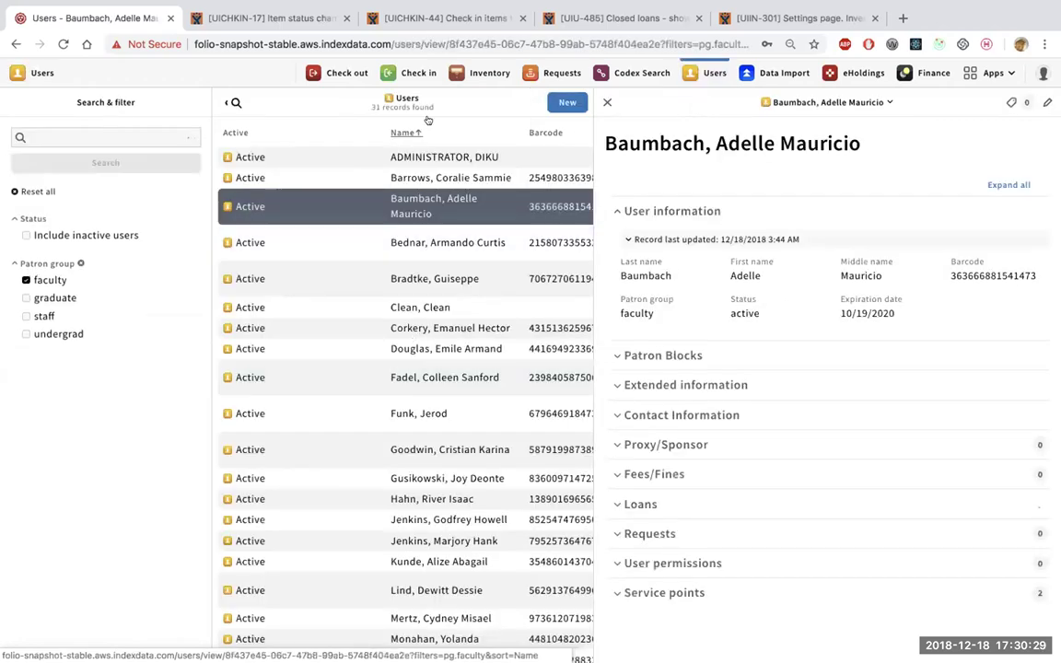
click(433, 157)
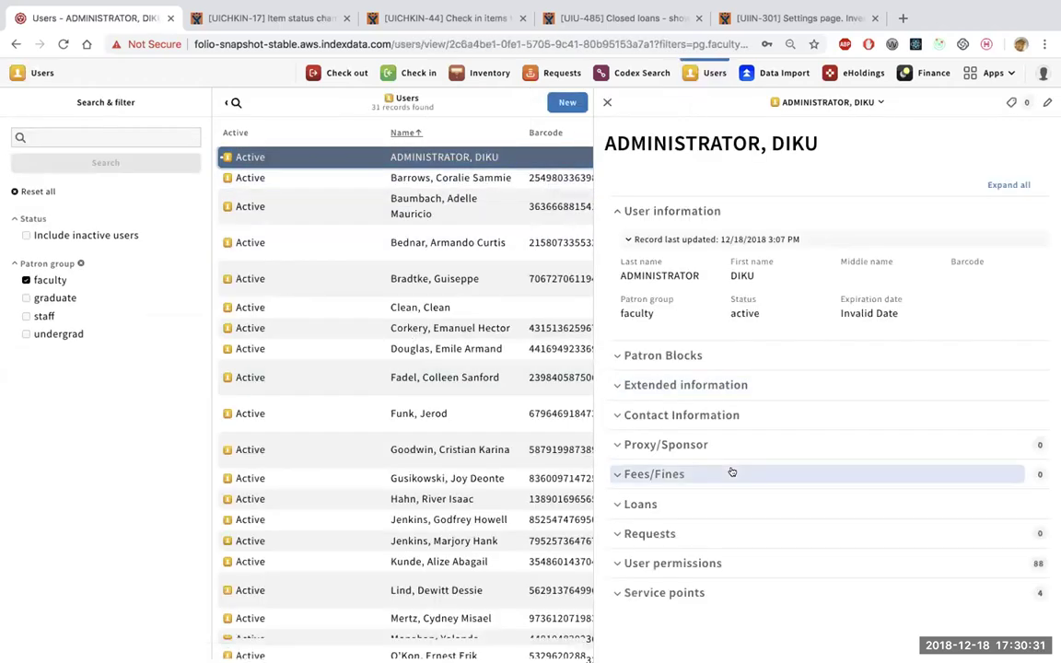
click(700, 592)
scroll(752, 588, down, 2)
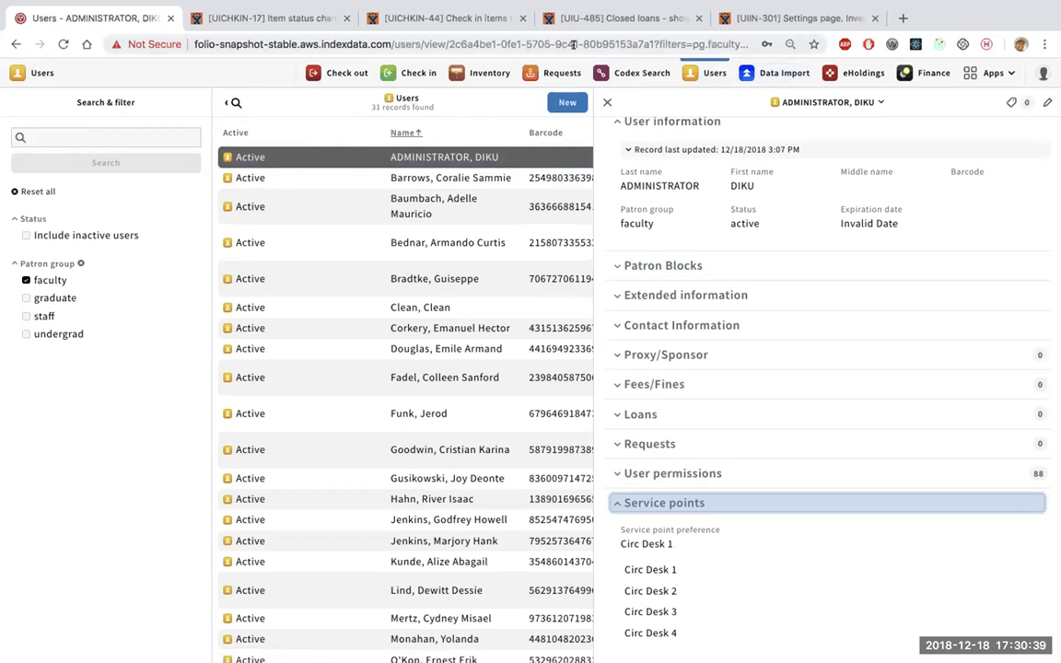
click(419, 70)
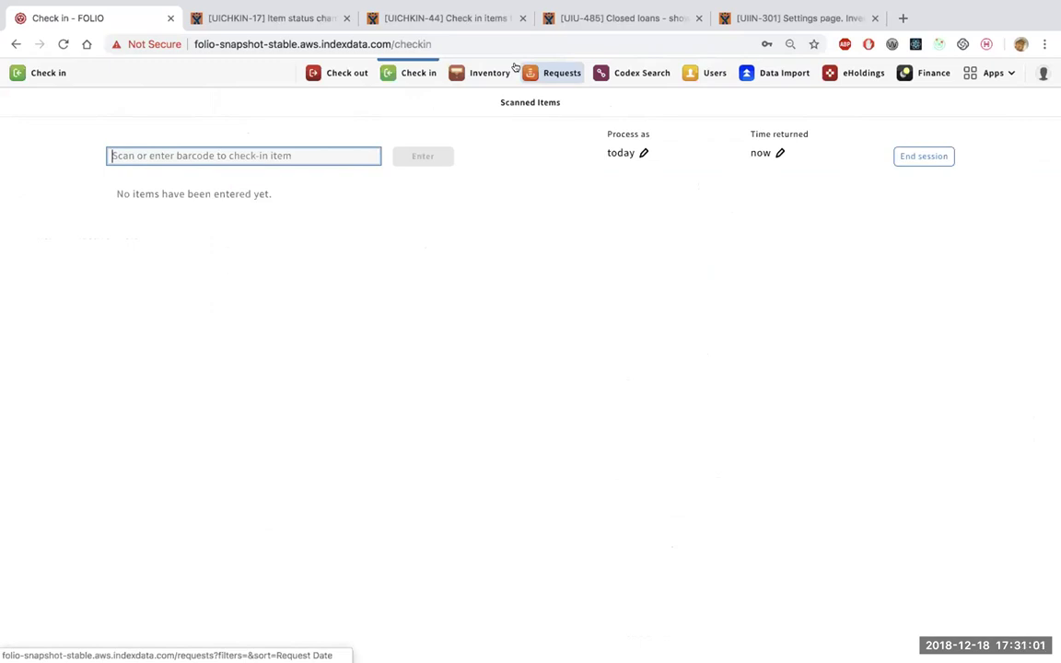
- Filter Inventory to the Main Library location, clearing stale filters from the address first
click(479, 73)
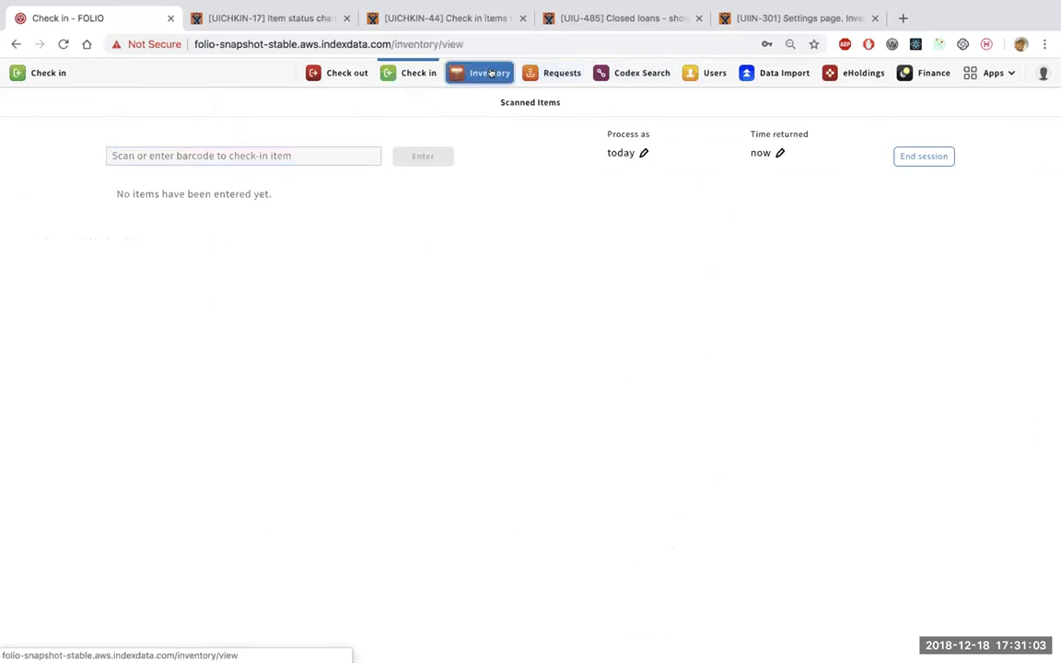
scroll(137, 391, down, 5)
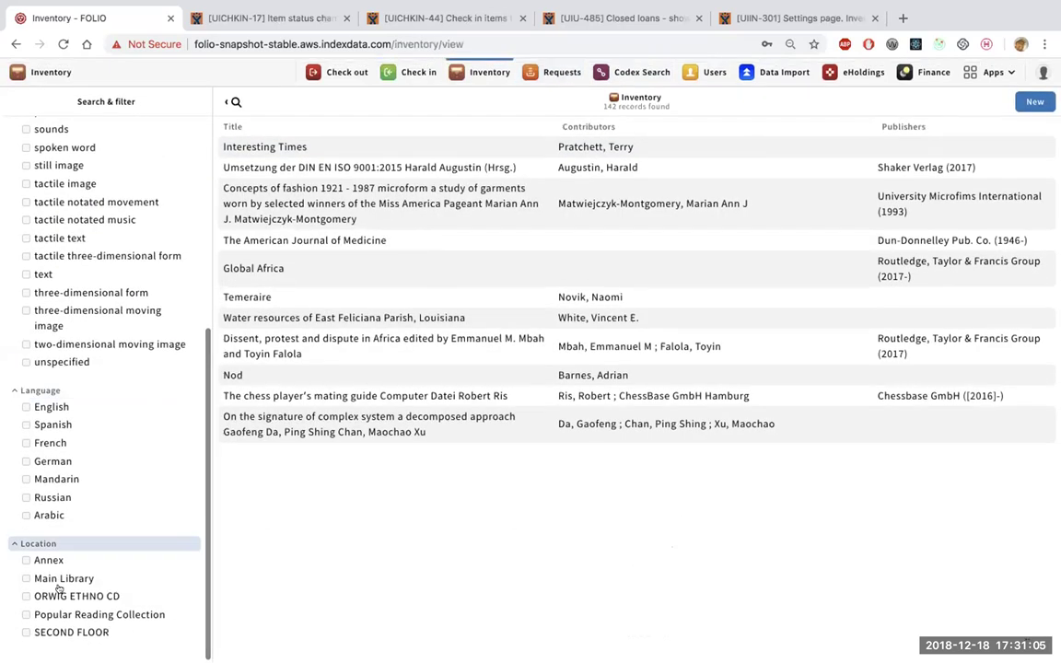
click(62, 578)
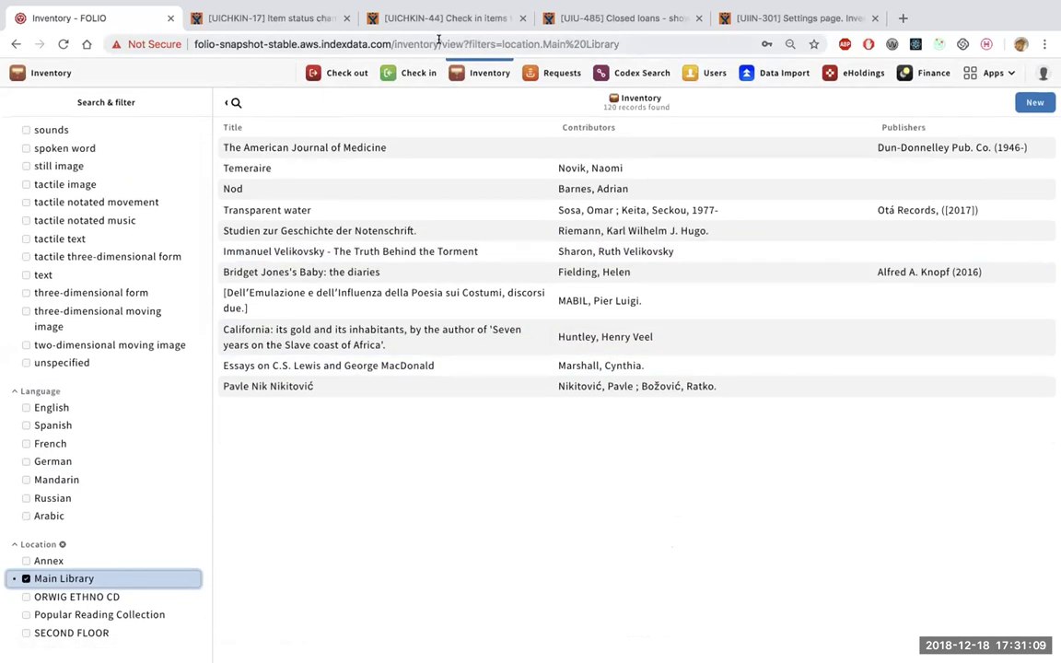
drag(438, 40, 642, 55)
key(BackSpace)
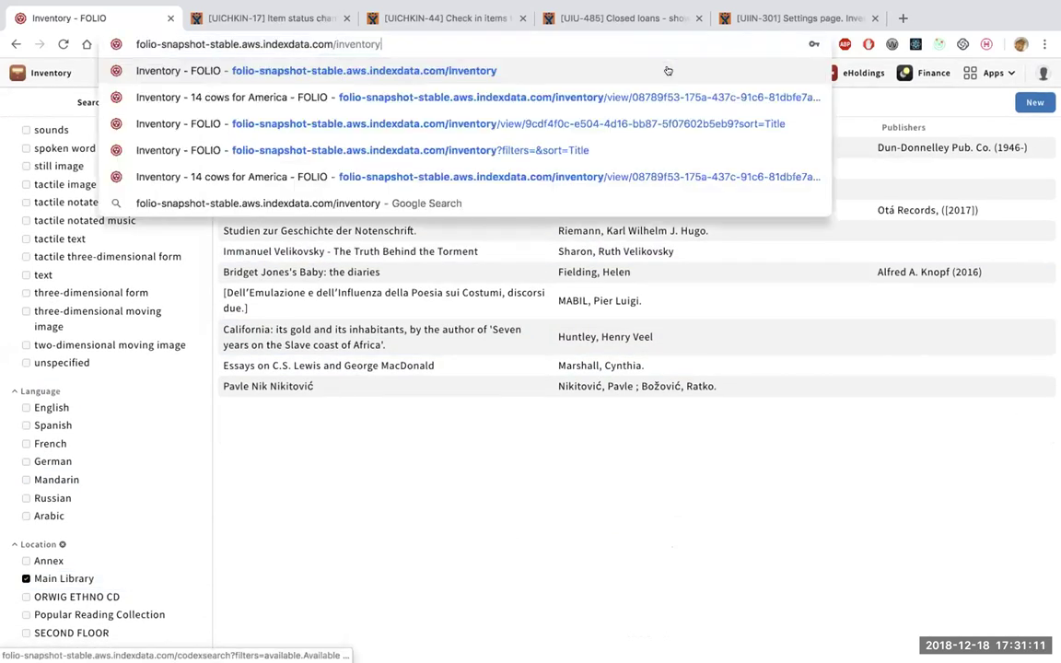
key(Return)
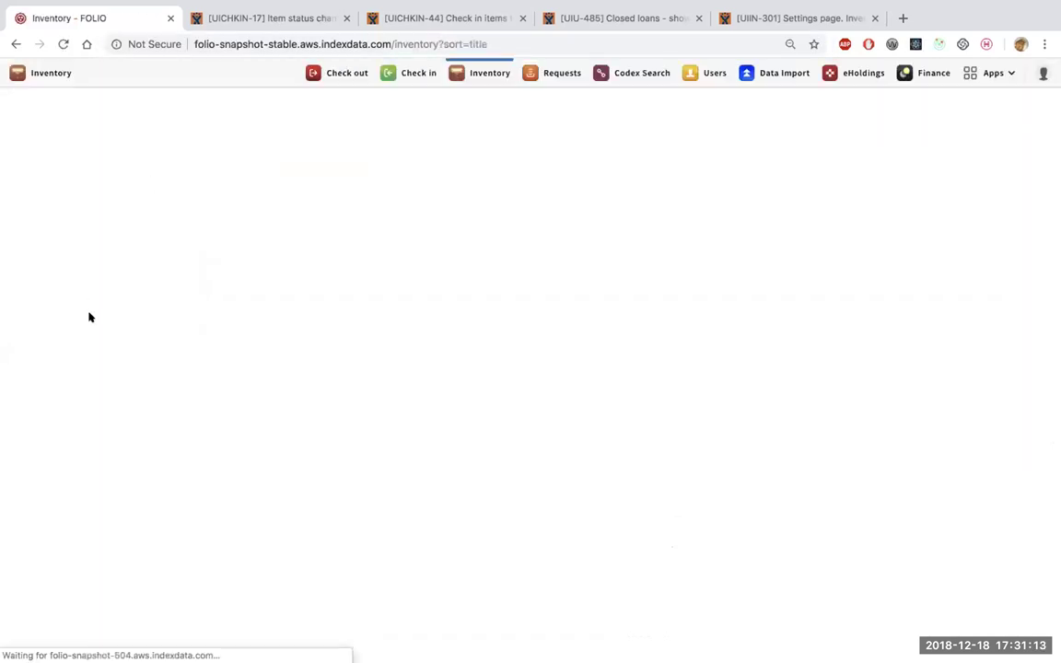
scroll(92, 354, down, 4)
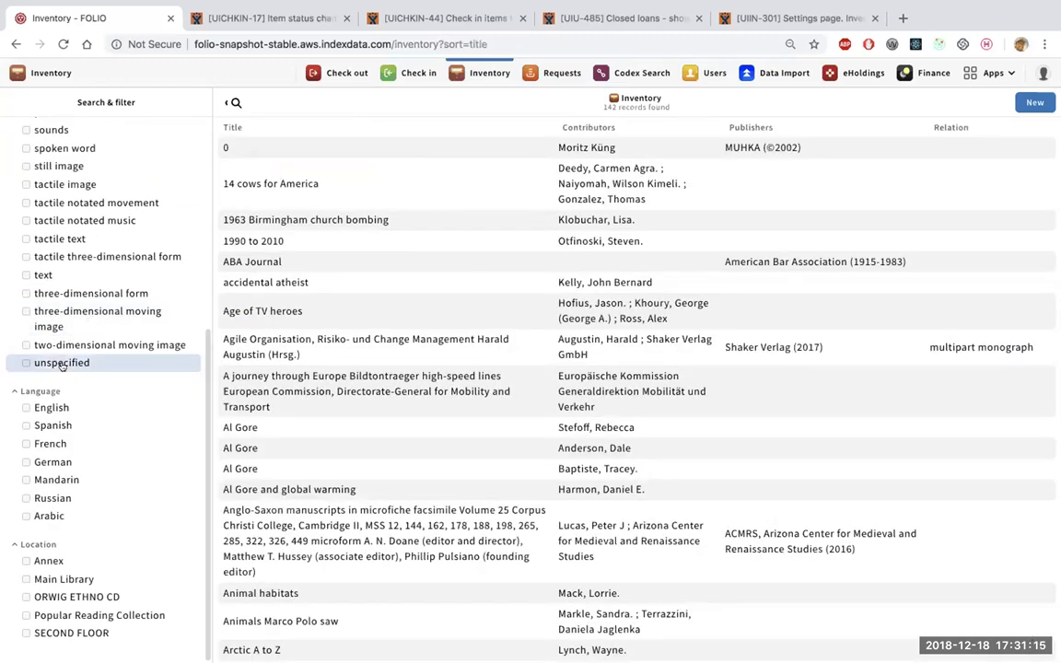
click(52, 578)
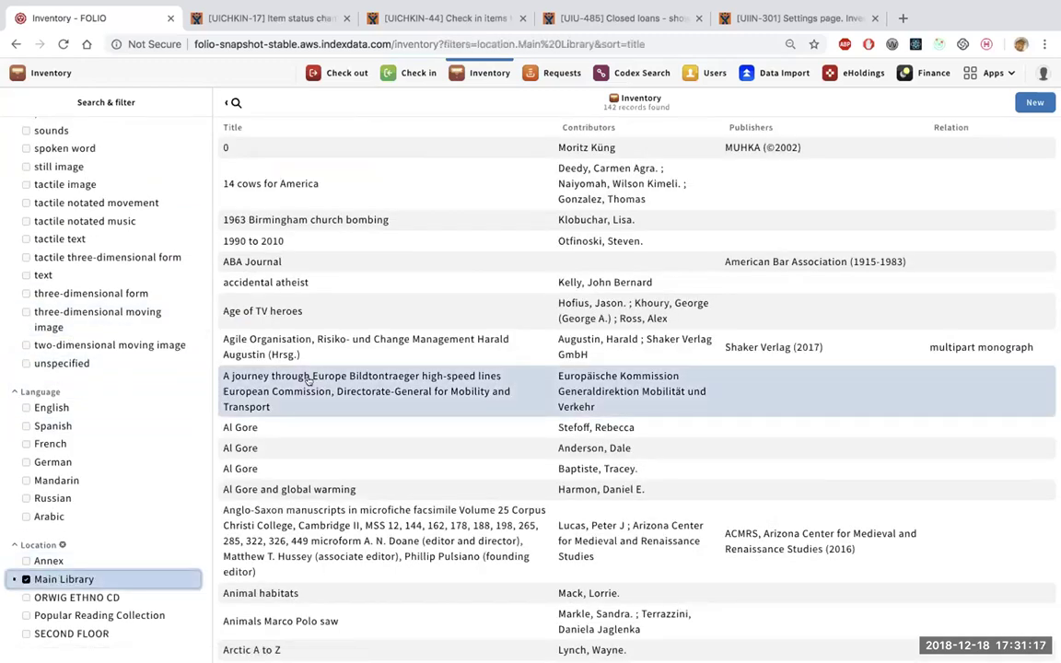
click(353, 199)
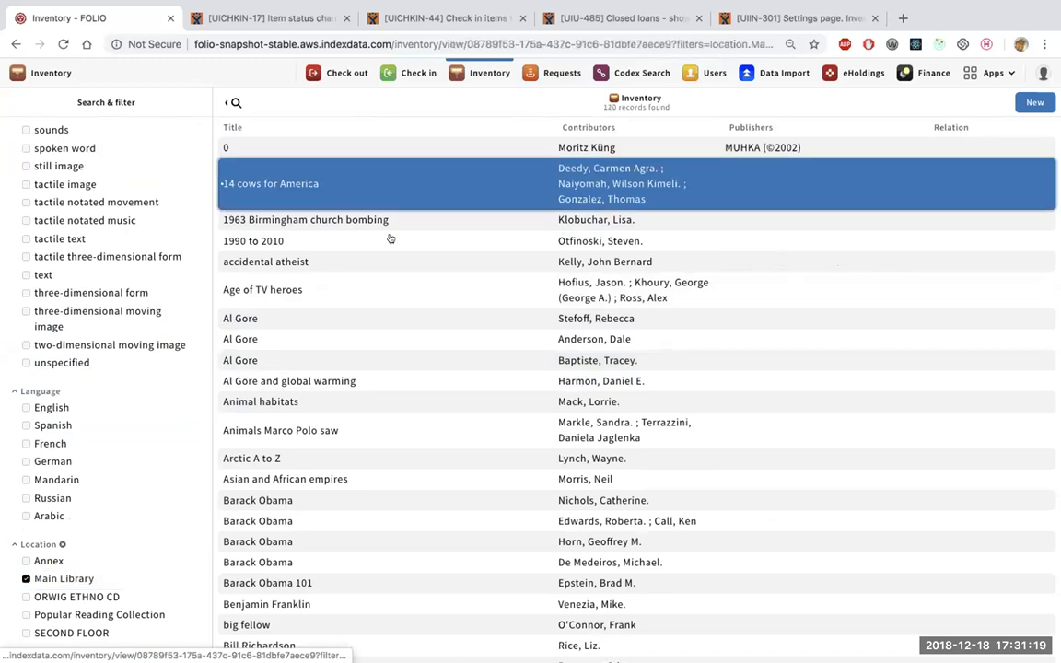
scroll(711, 498, down, 8)
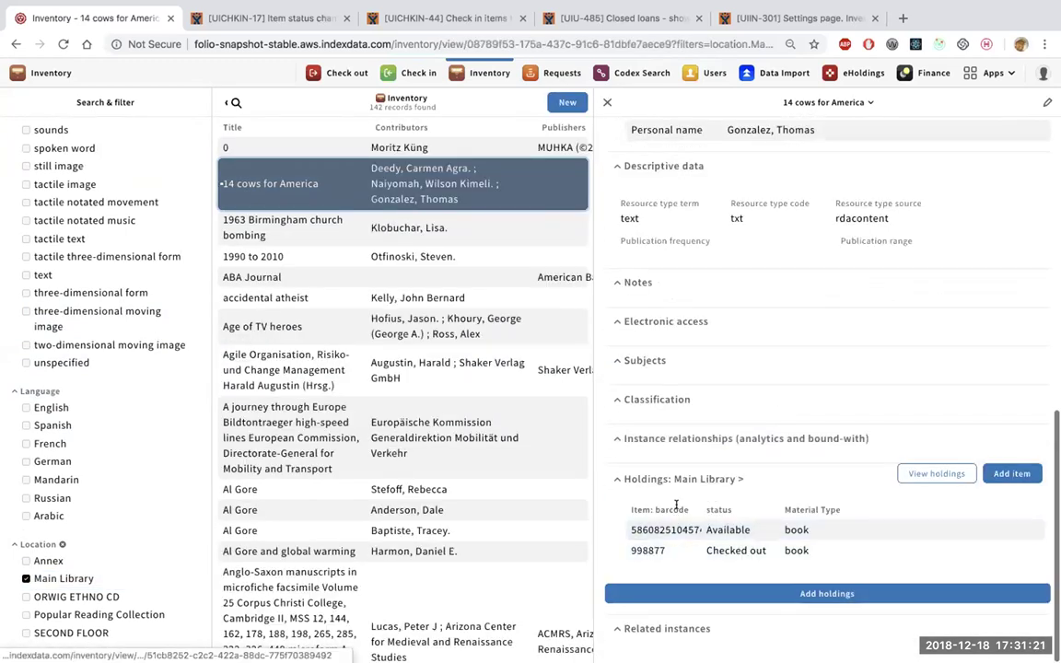
click(663, 531)
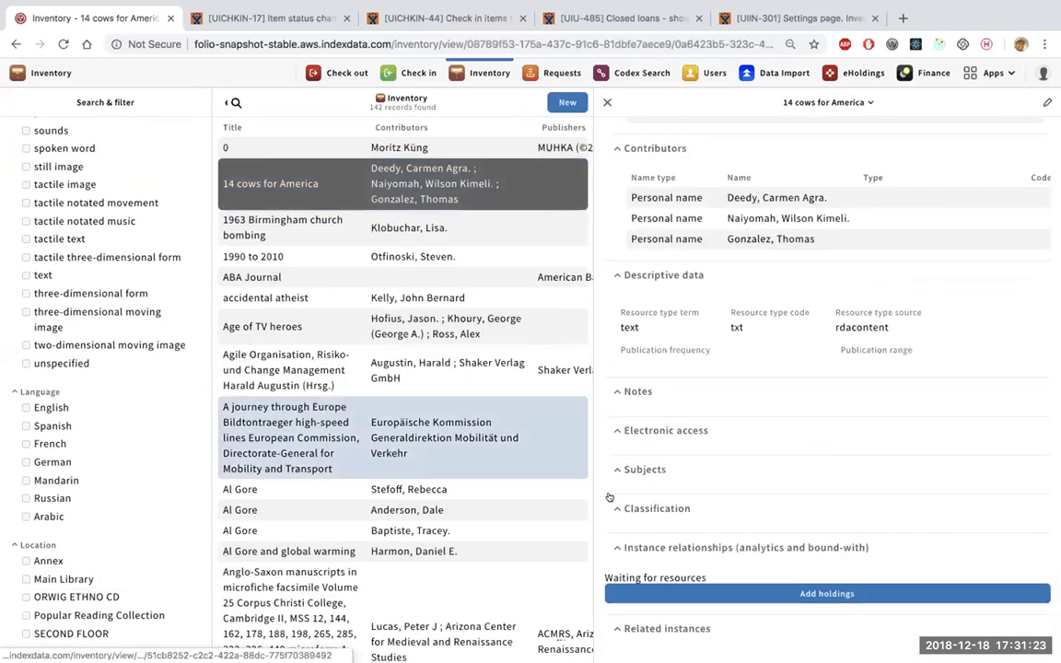
scroll(512, 399, down, 4)
scroll(512, 399, up, 2)
scroll(104, 561, down, 2)
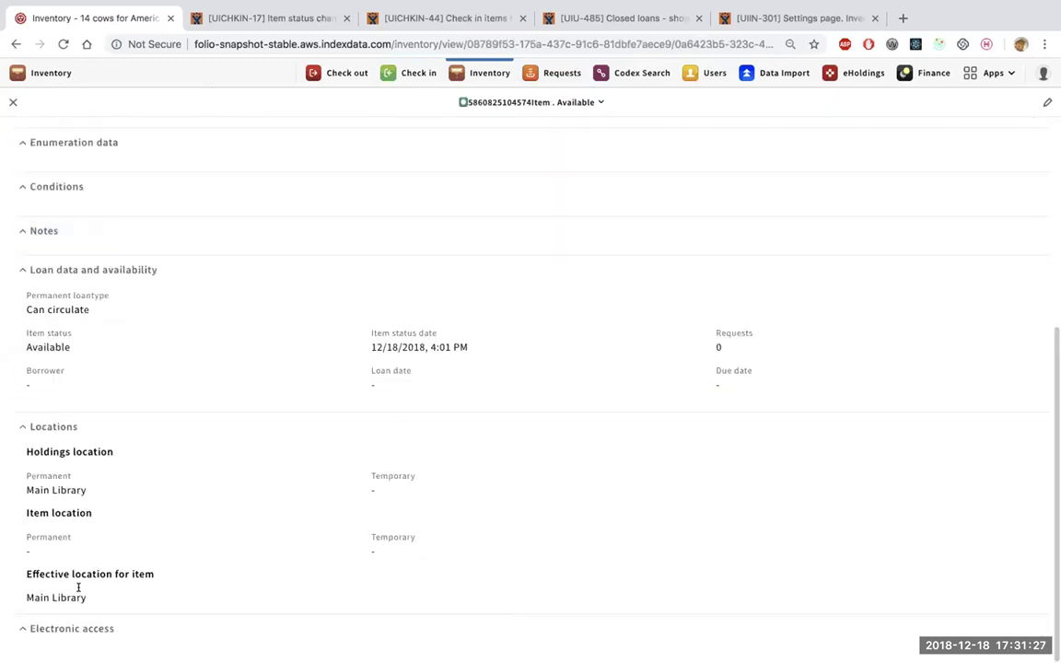
triple_click(78, 597)
scroll(133, 379, up, 5)
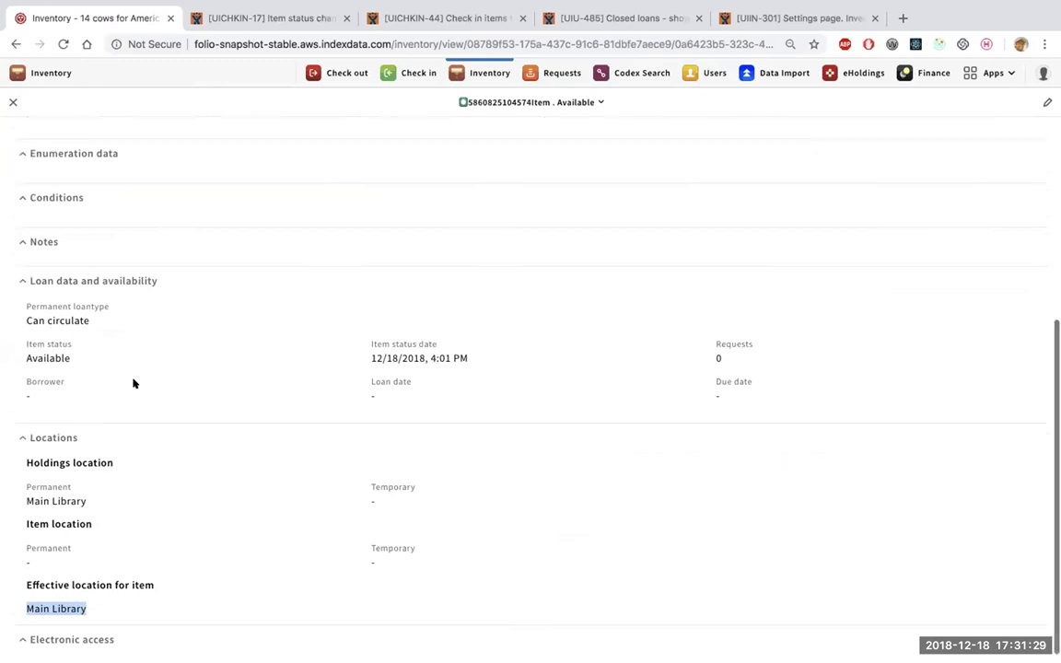
double_click(256, 272)
key(super+c)
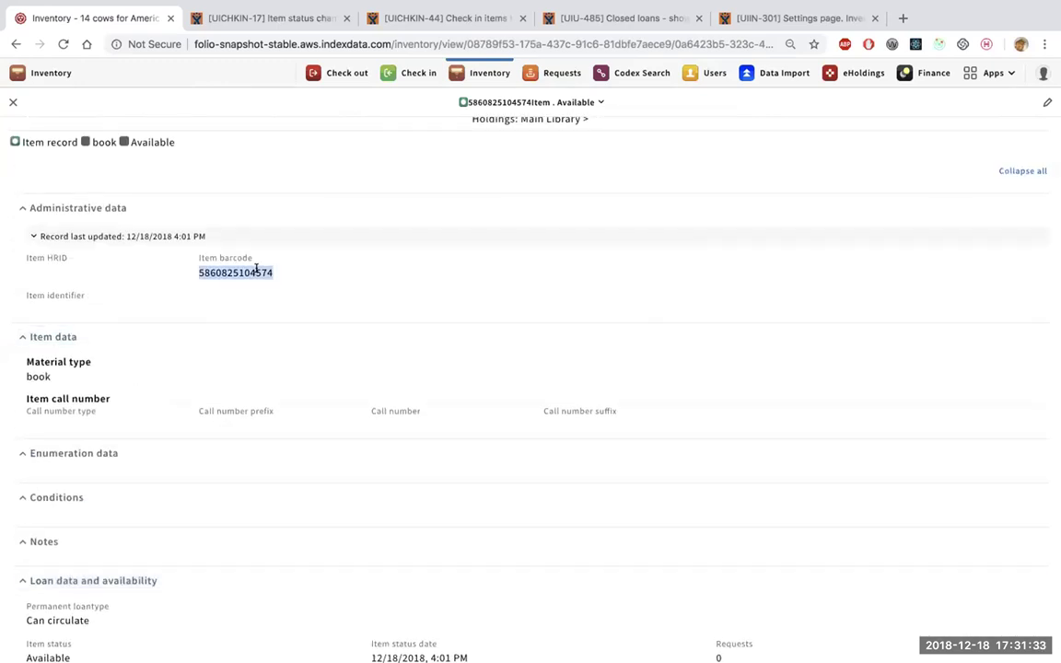
click(355, 73)
click(43, 168)
click(200, 312)
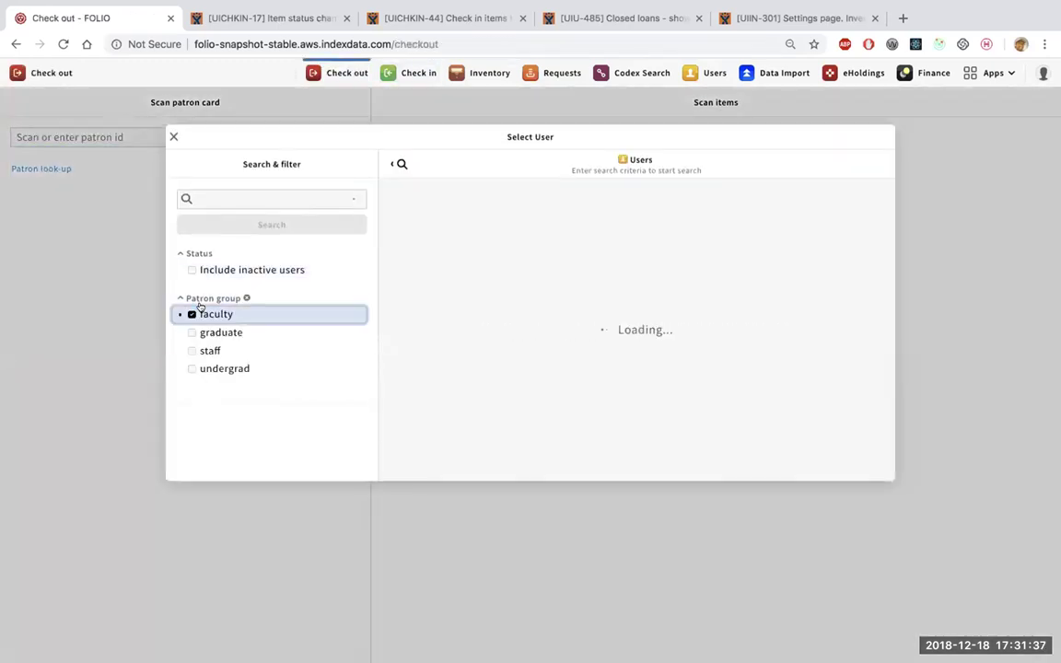
click(466, 274)
key(super+v)
click(629, 143)
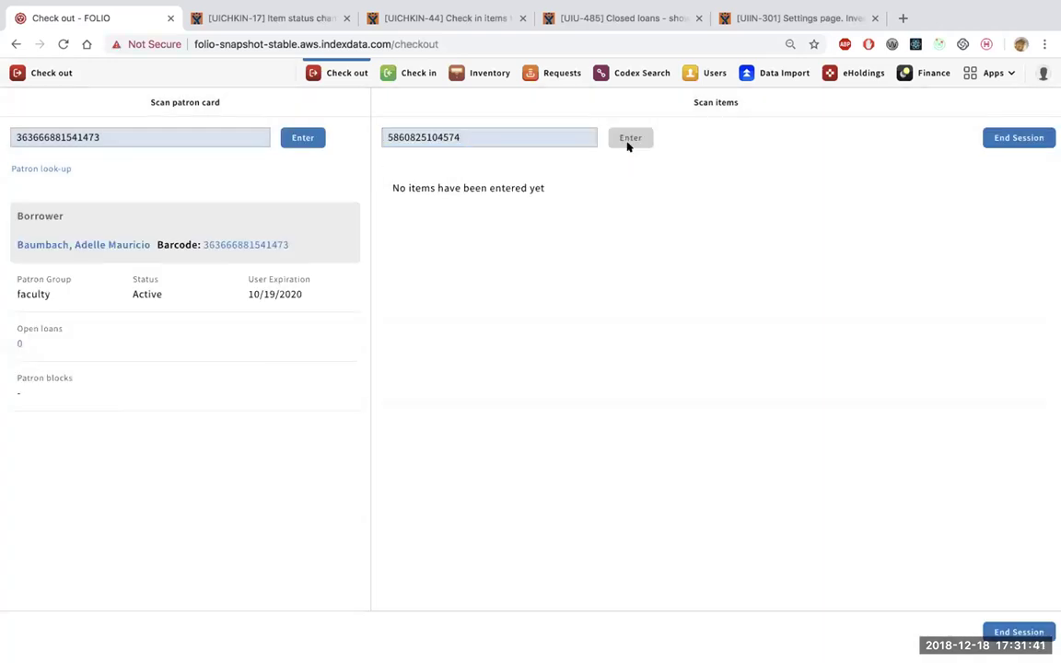
click(412, 73)
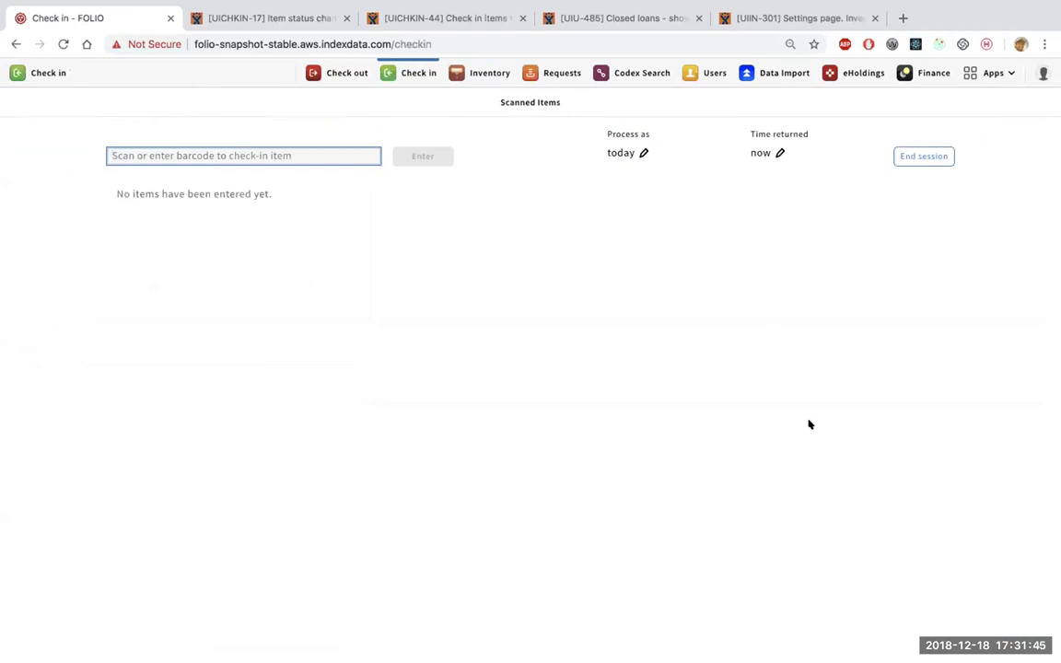
click(1041, 73)
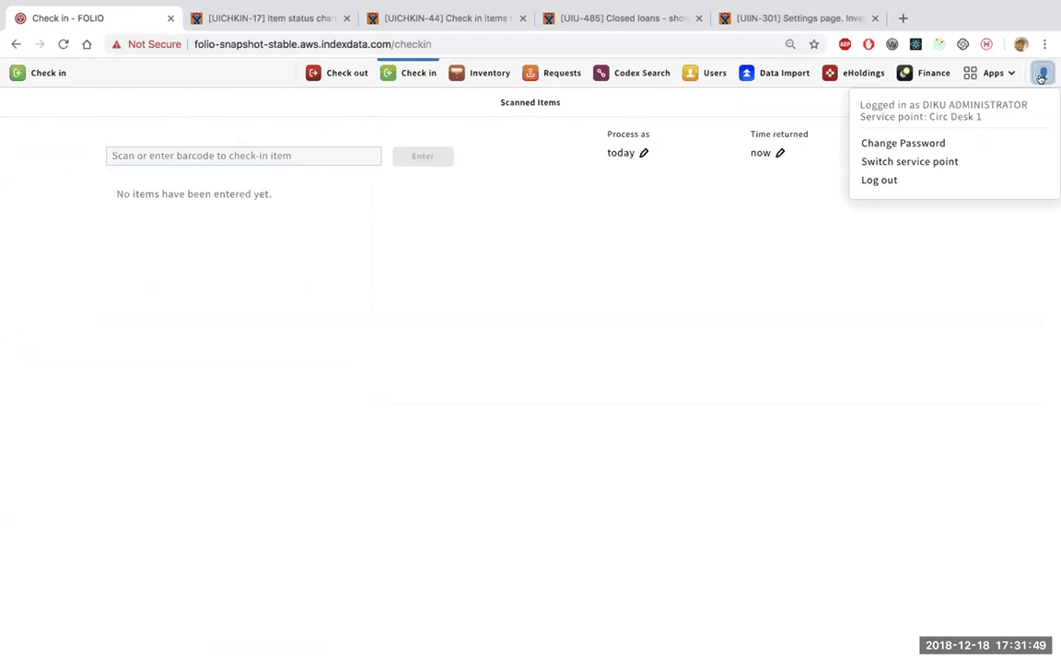
click(997, 161)
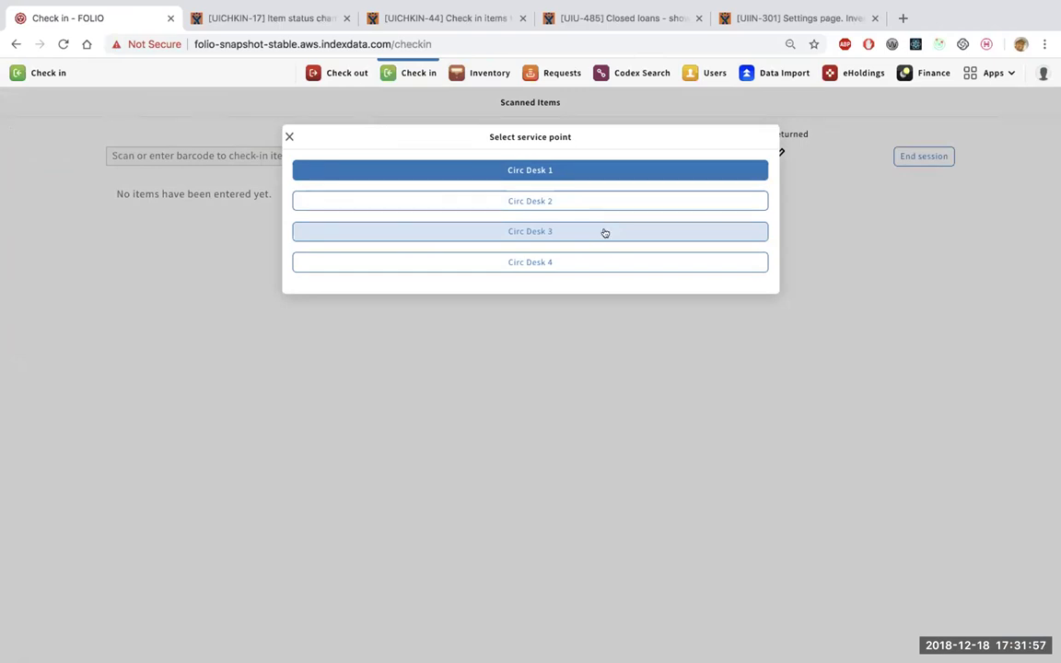
click(605, 233)
click(351, 159)
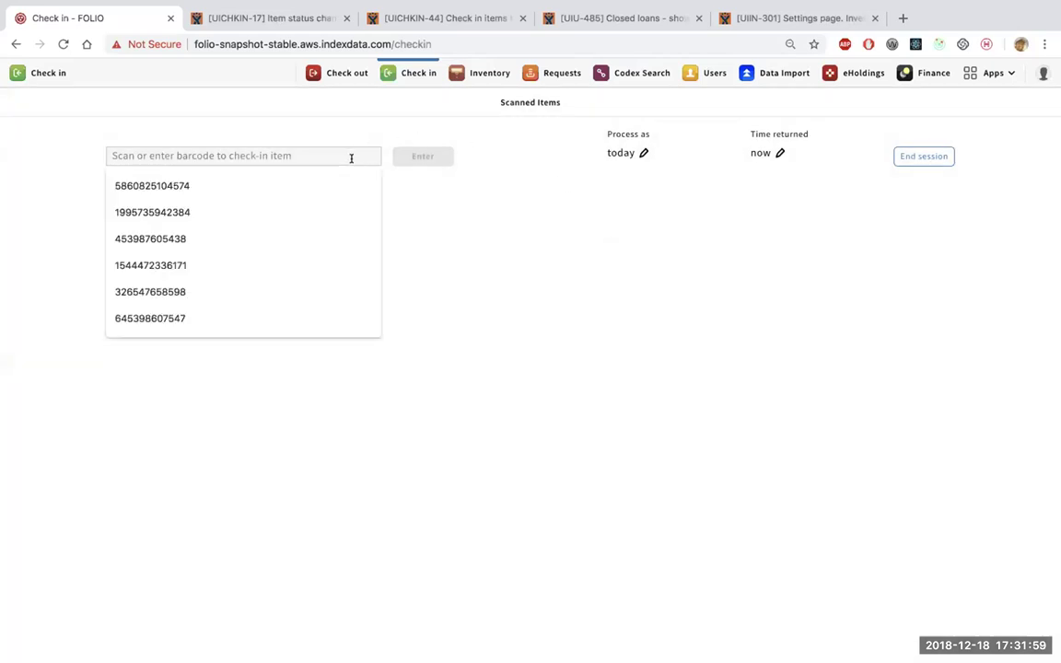
click(301, 177)
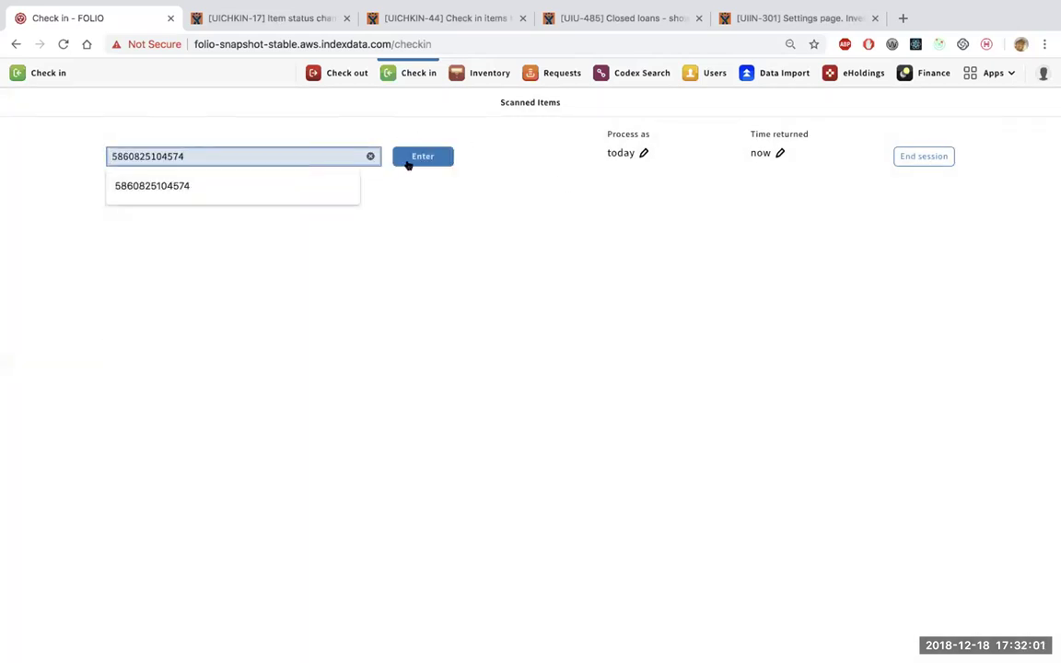
click(414, 156)
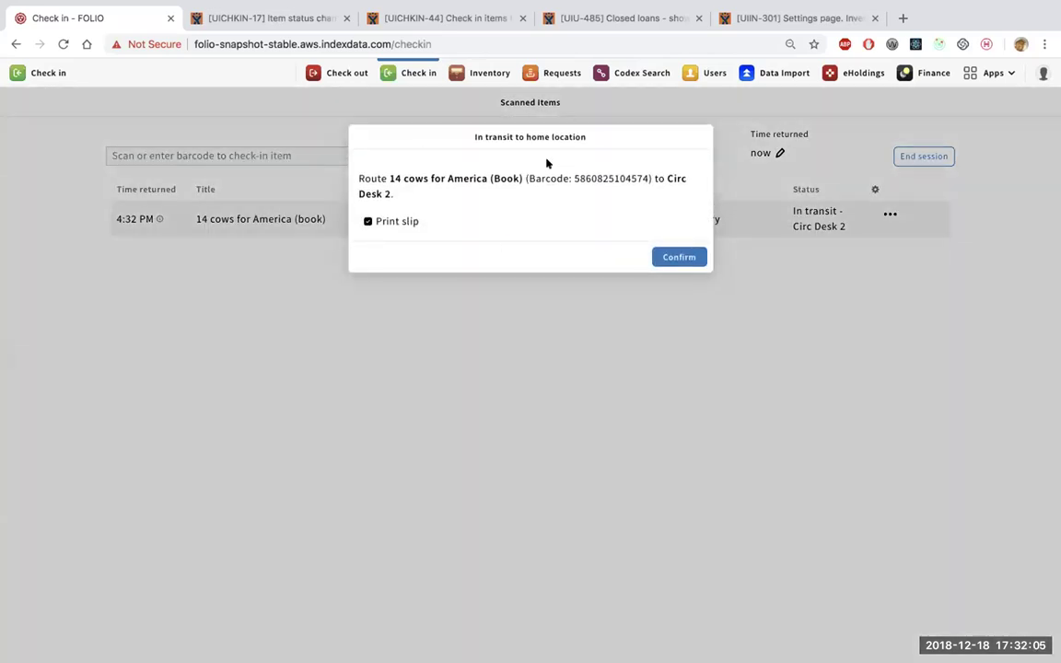
drag(473, 136, 584, 137)
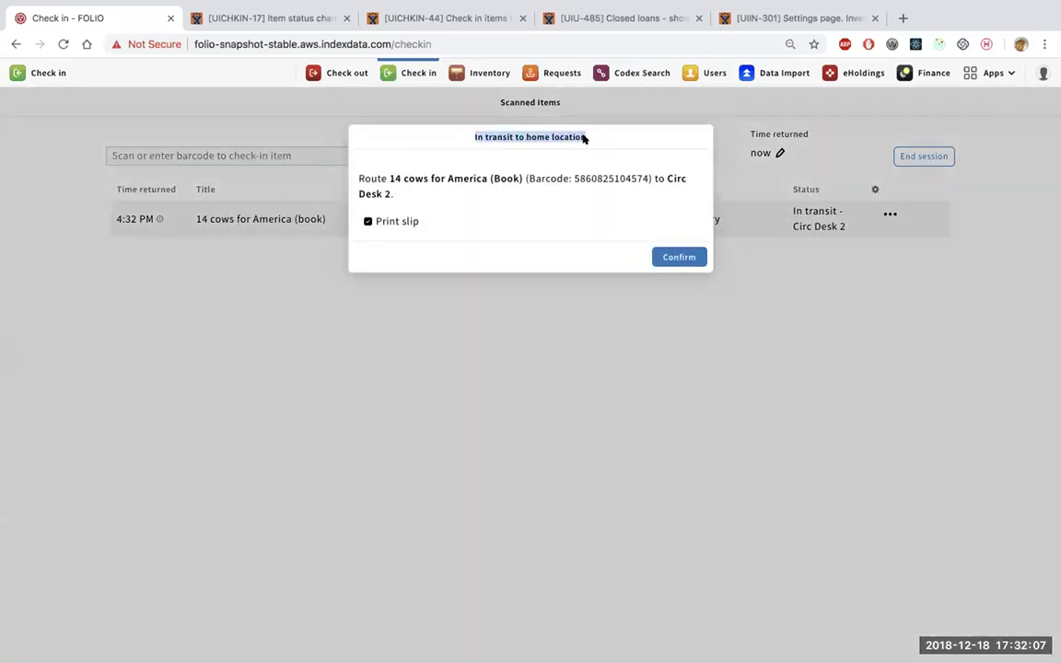
drag(357, 175, 607, 209)
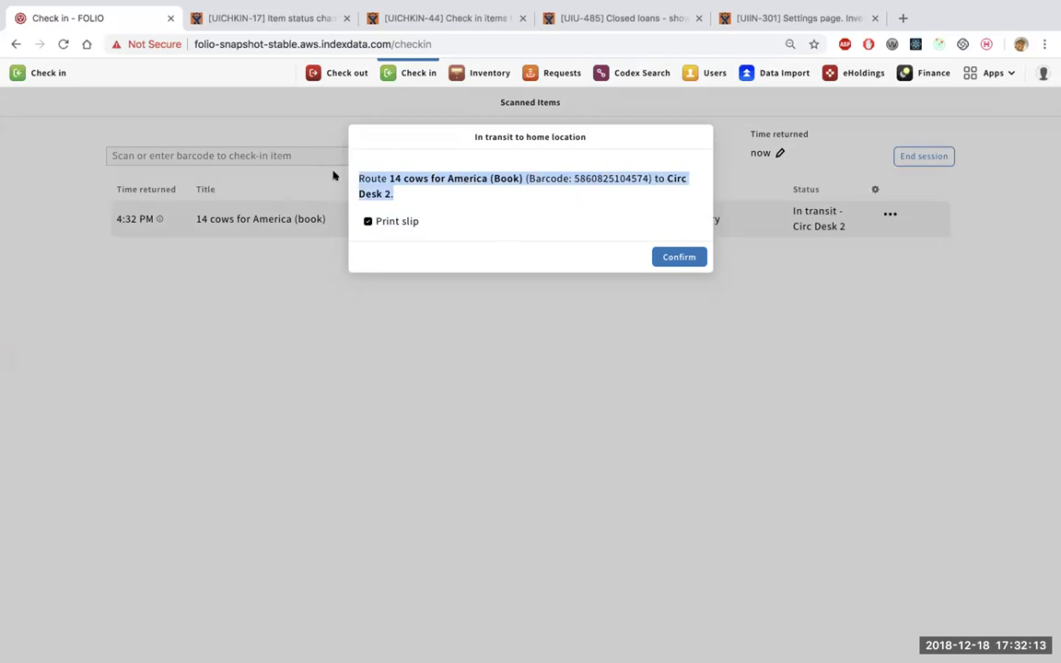
drag(374, 199, 655, 247)
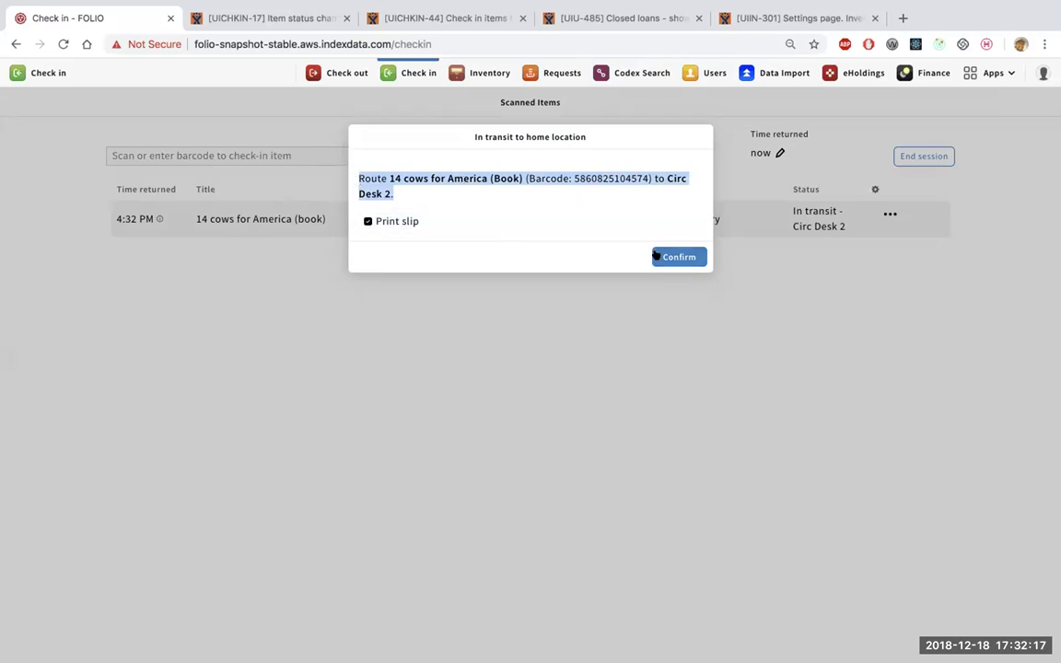
click(655, 254)
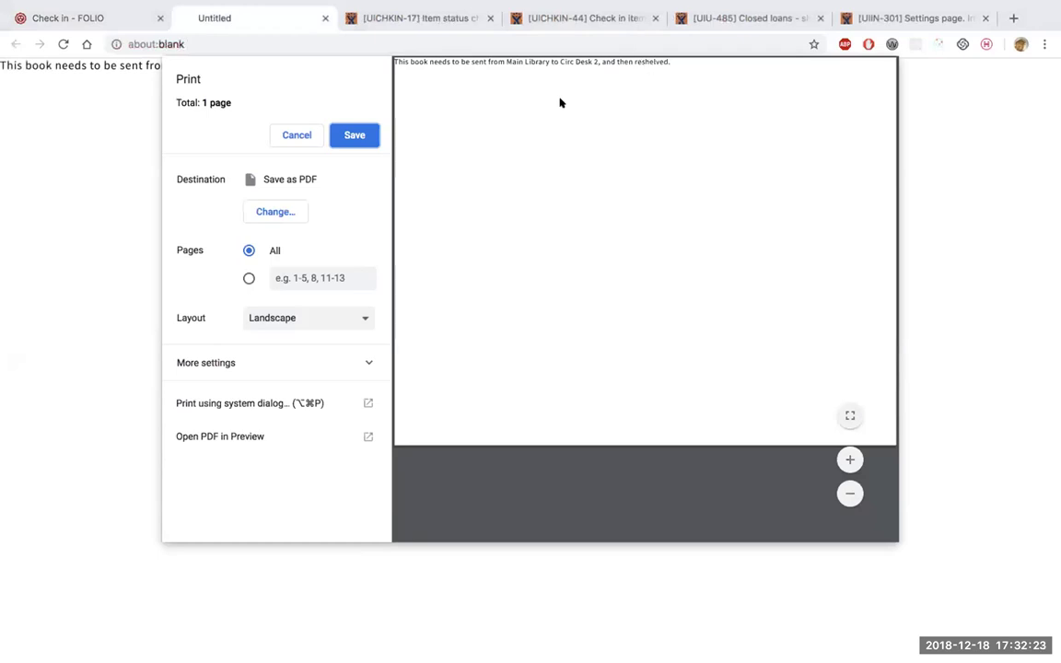
- Cancel the routing slip print and verify the item's status reads In transit - Circ Desk 2
click(299, 133)
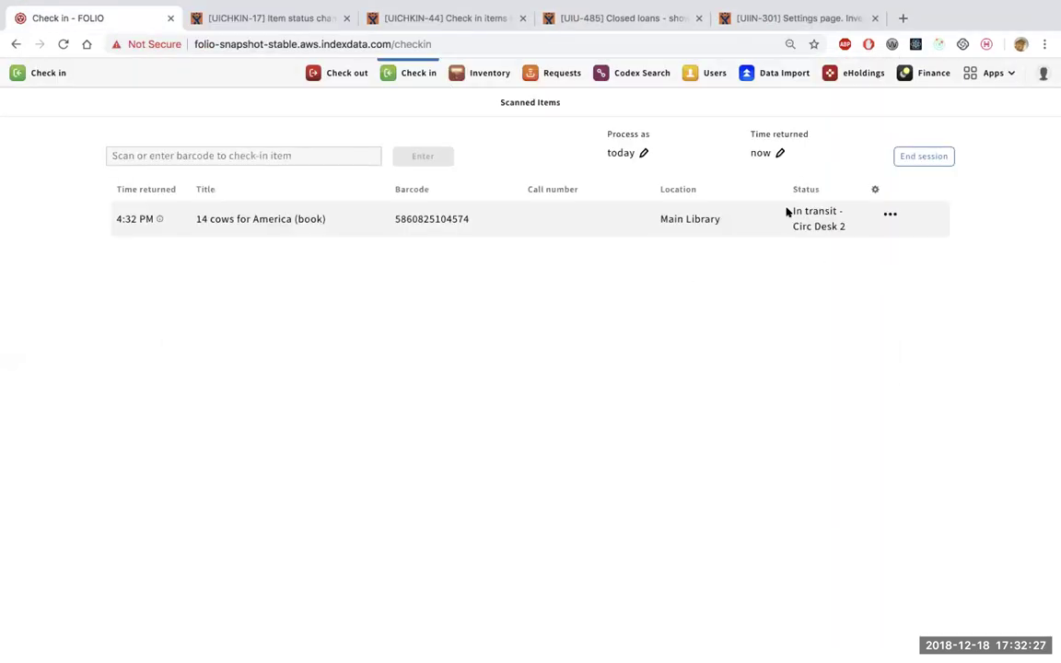
drag(788, 212, 842, 223)
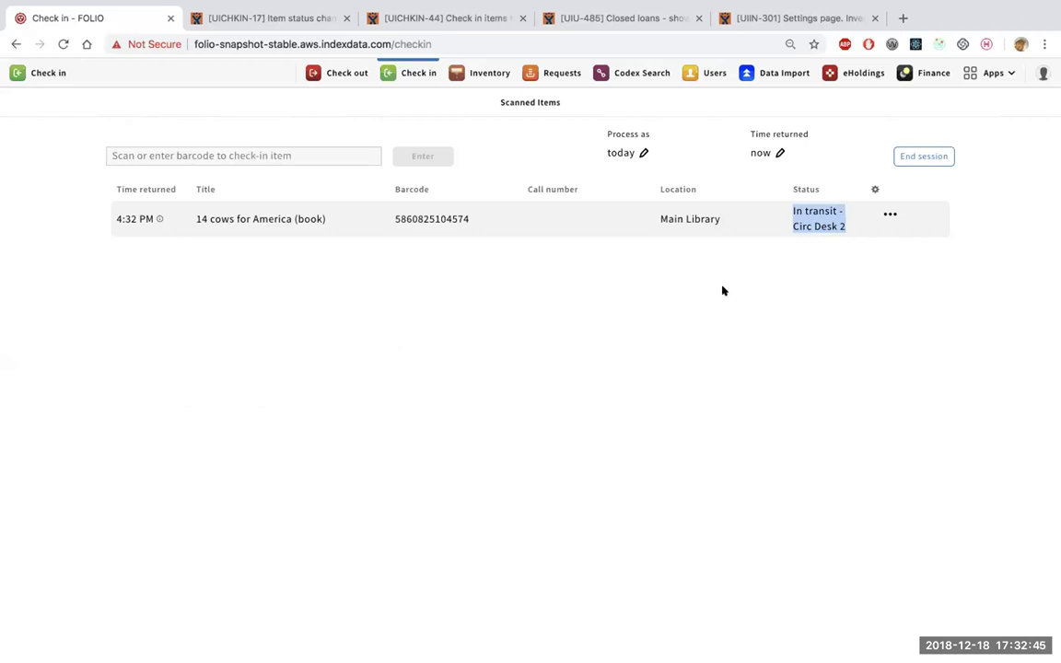
click(649, 280)
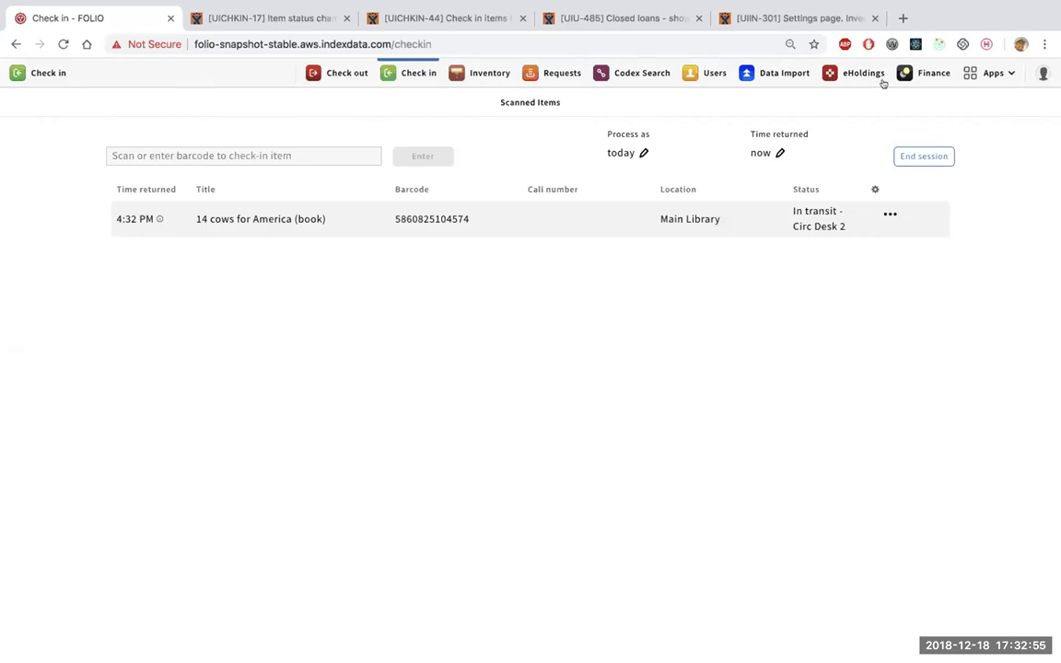
click(1030, 74)
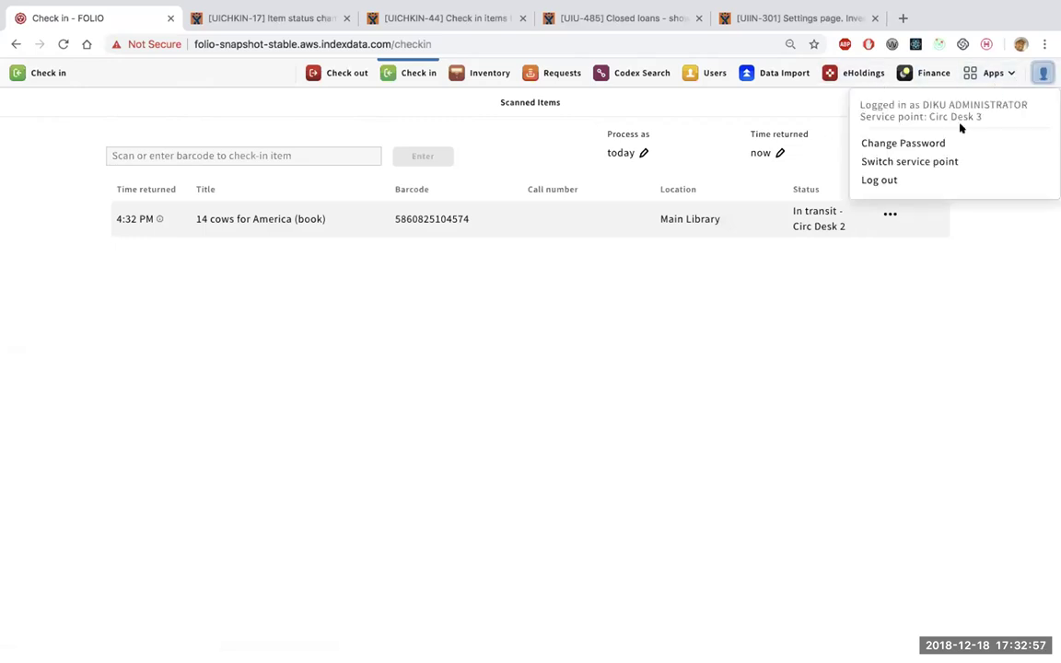
click(935, 161)
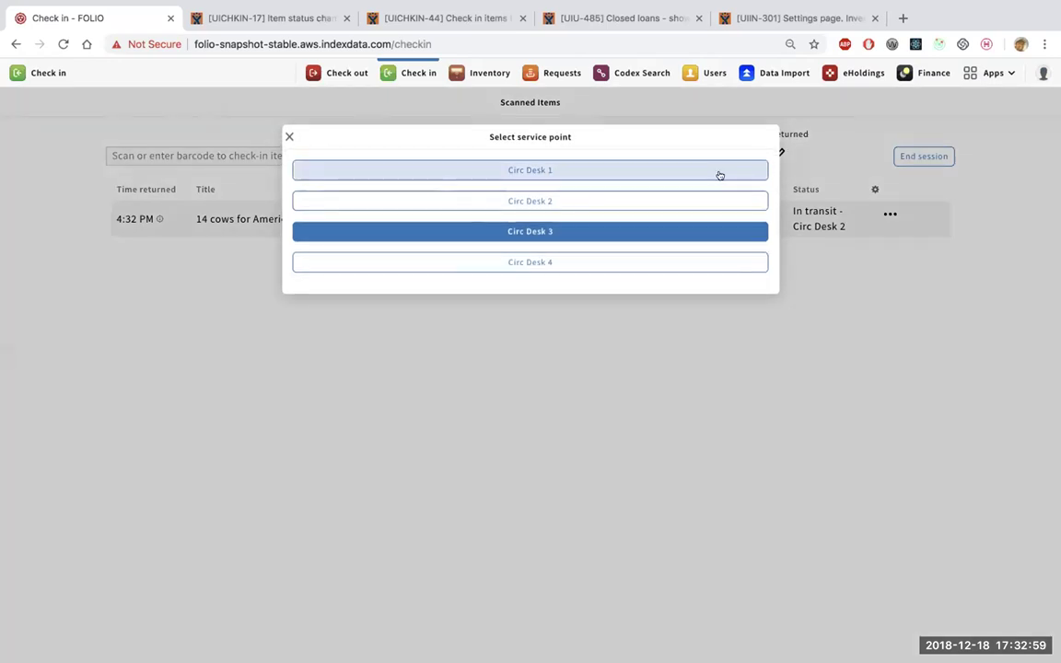
click(721, 175)
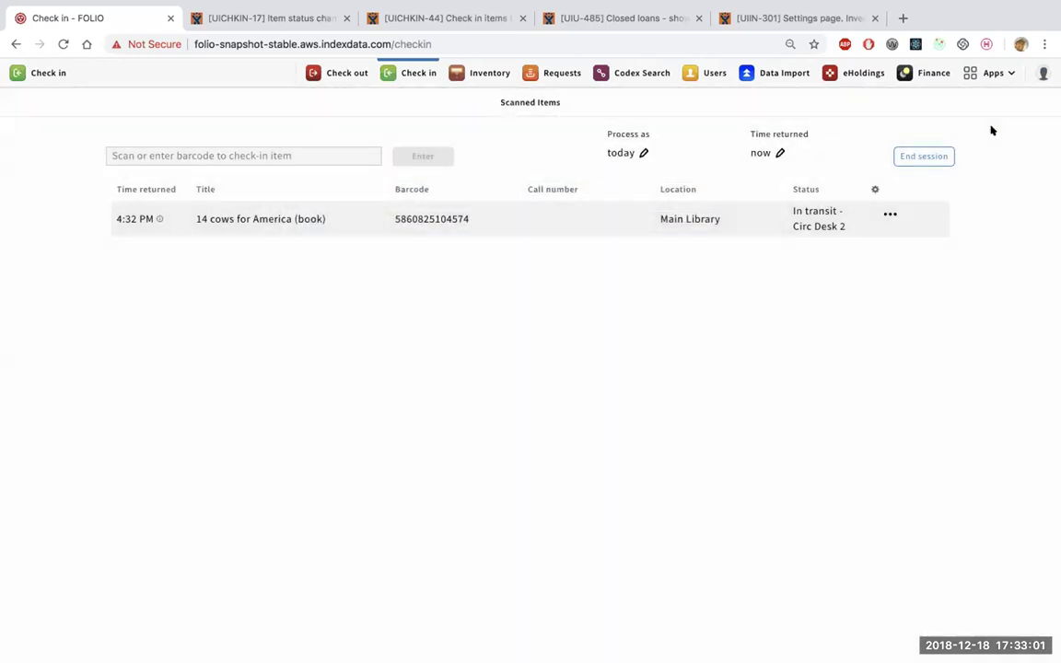
click(1006, 74)
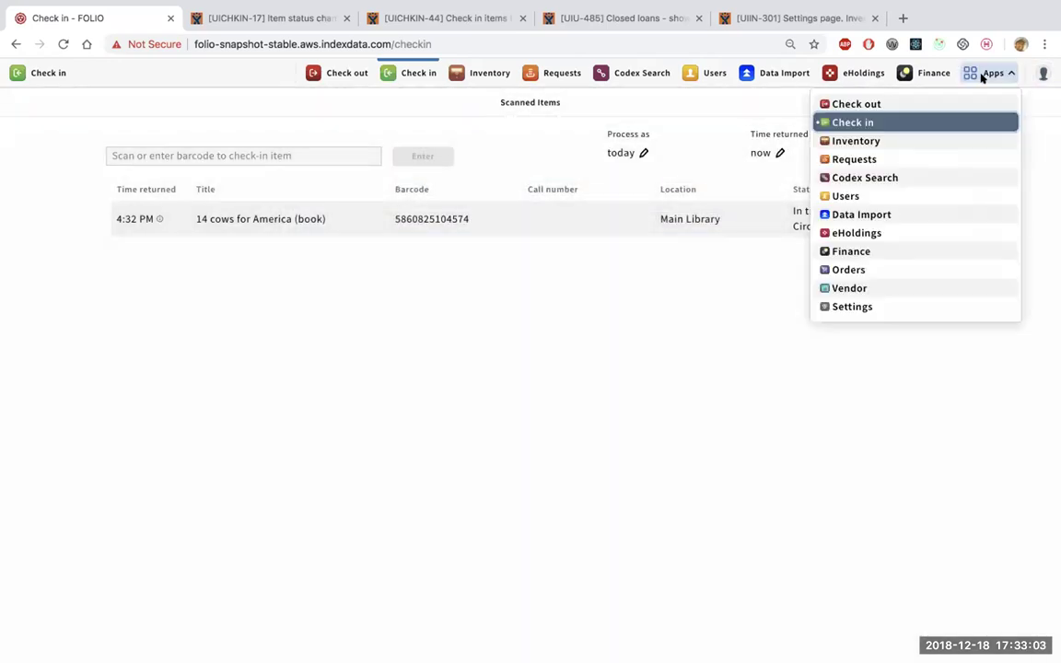
click(854, 306)
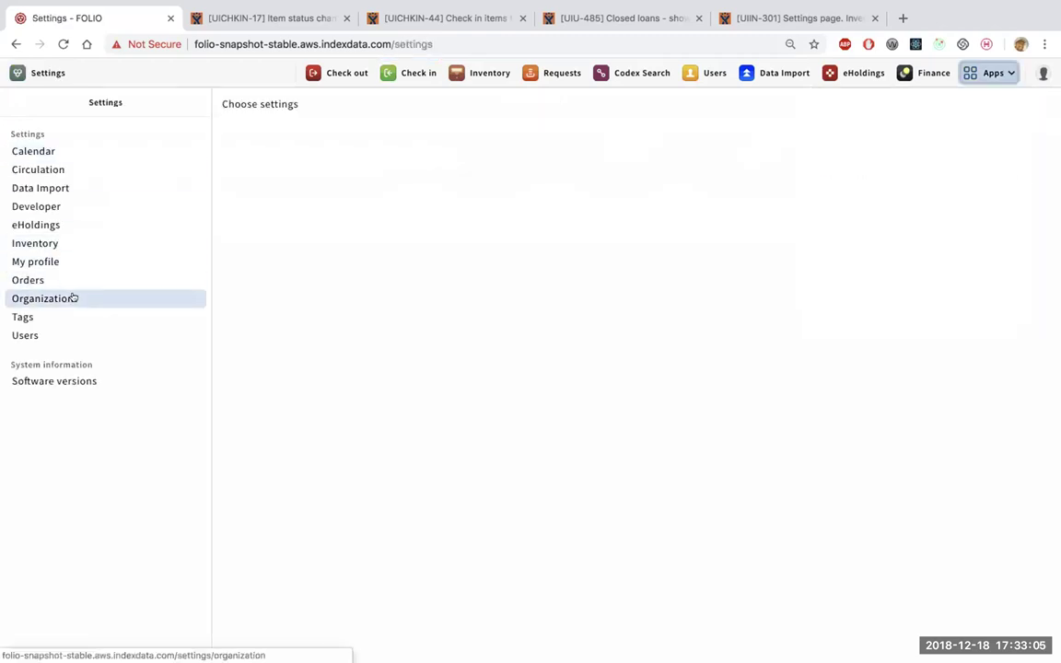
click(73, 299)
click(231, 324)
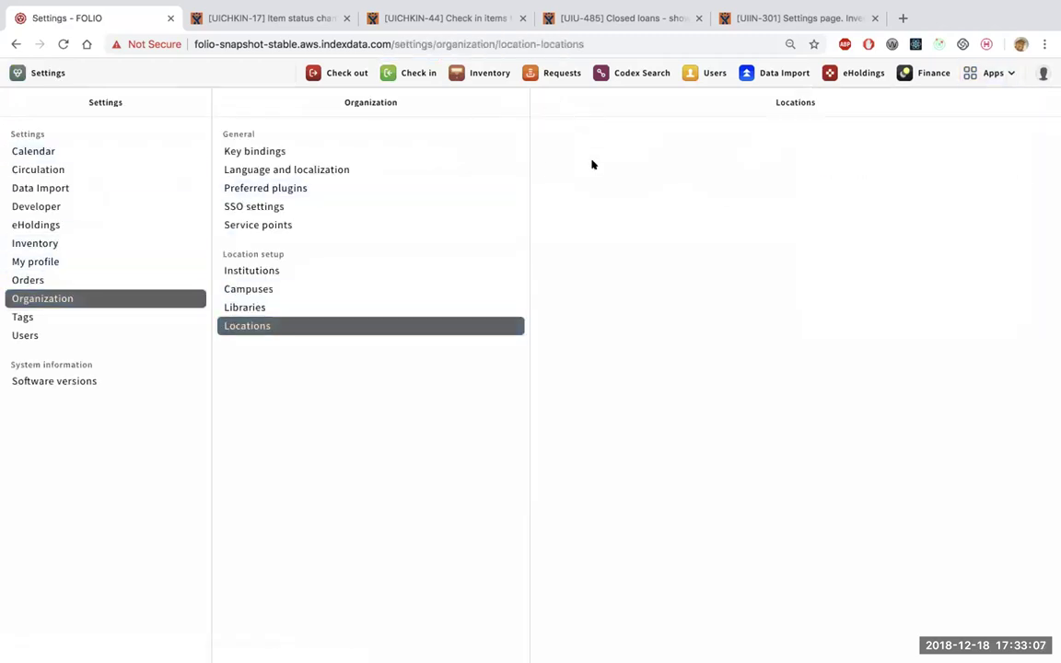
click(592, 155)
click(593, 166)
click(592, 198)
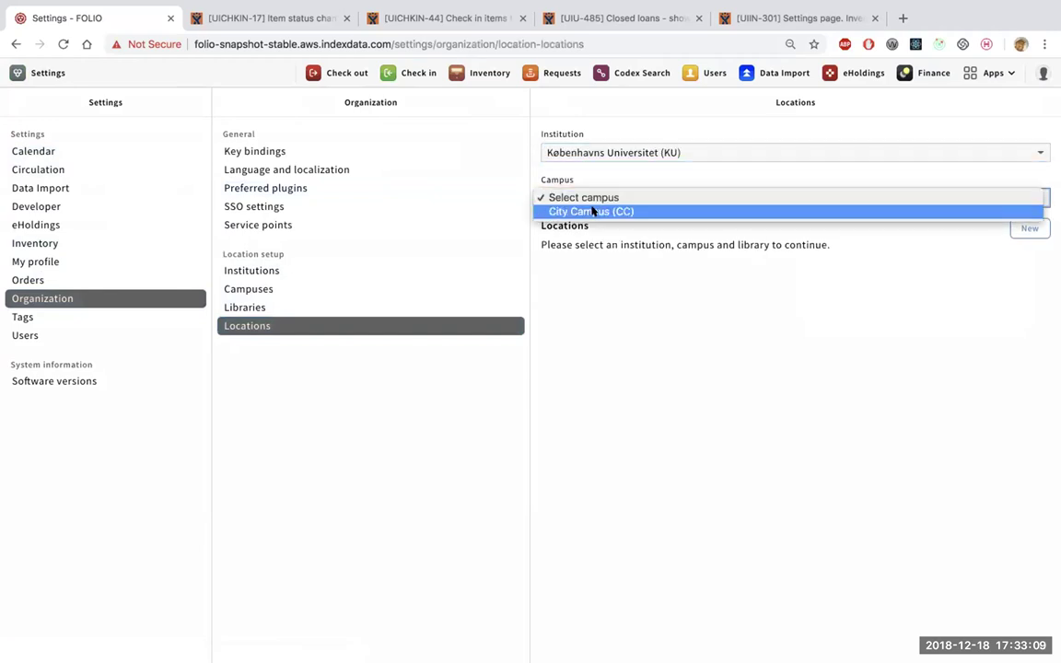
click(592, 211)
click(592, 242)
click(594, 257)
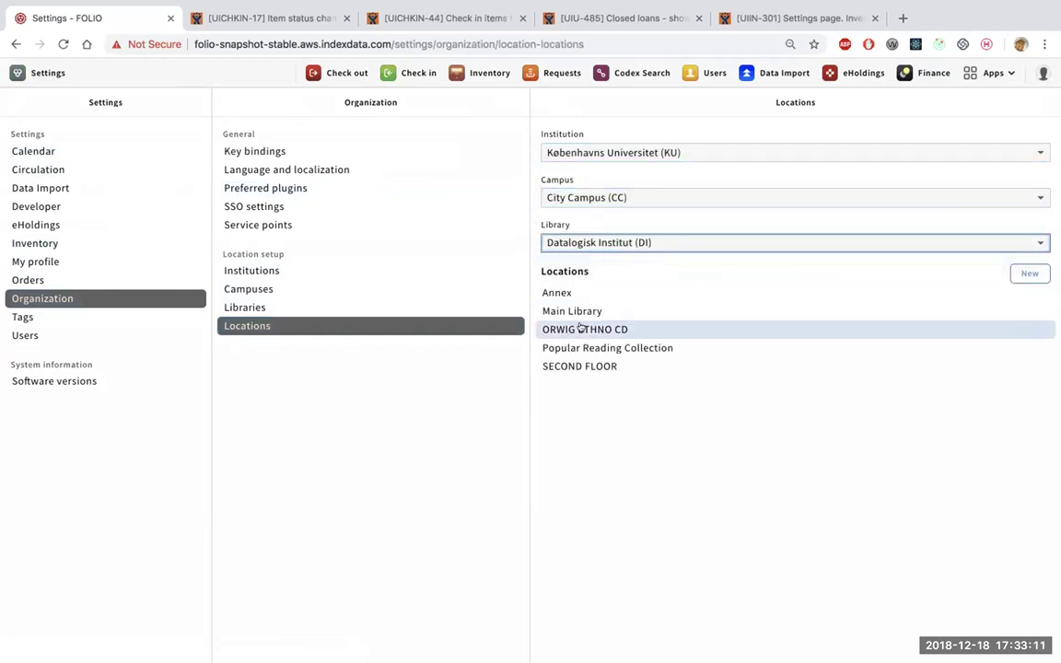
click(573, 311)
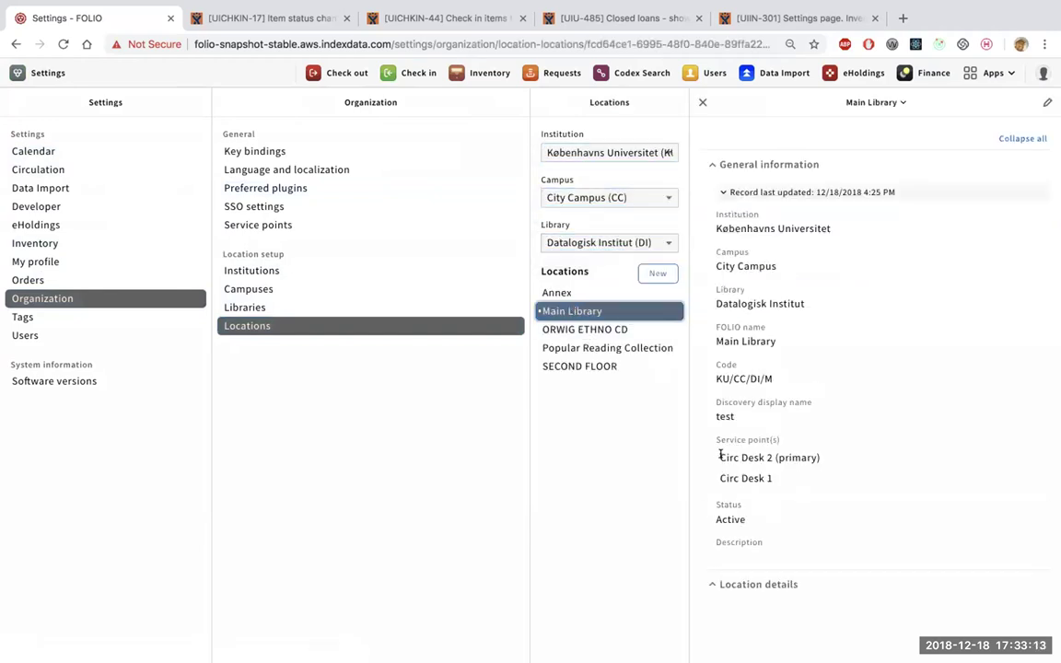
drag(720, 457, 820, 458)
click(414, 73)
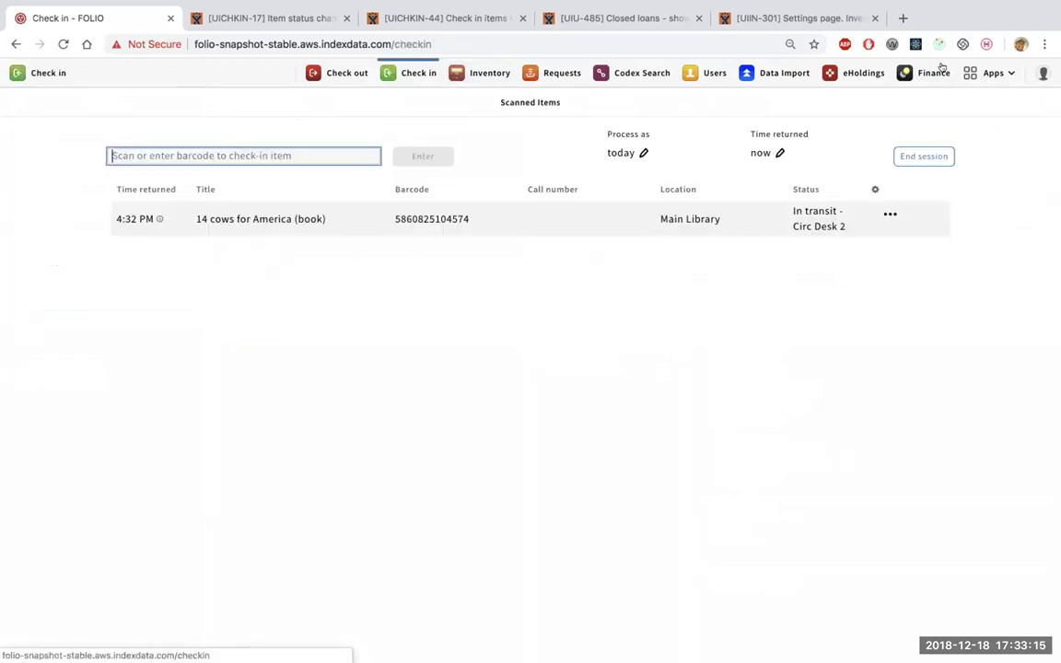
click(1031, 75)
click(916, 161)
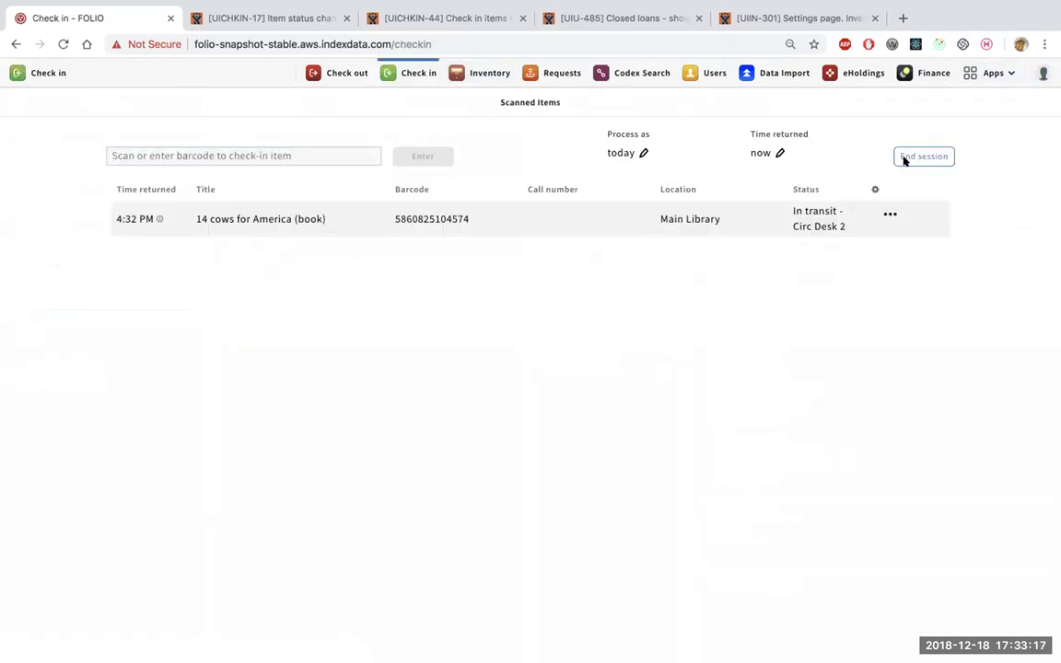
click(658, 205)
click(288, 150)
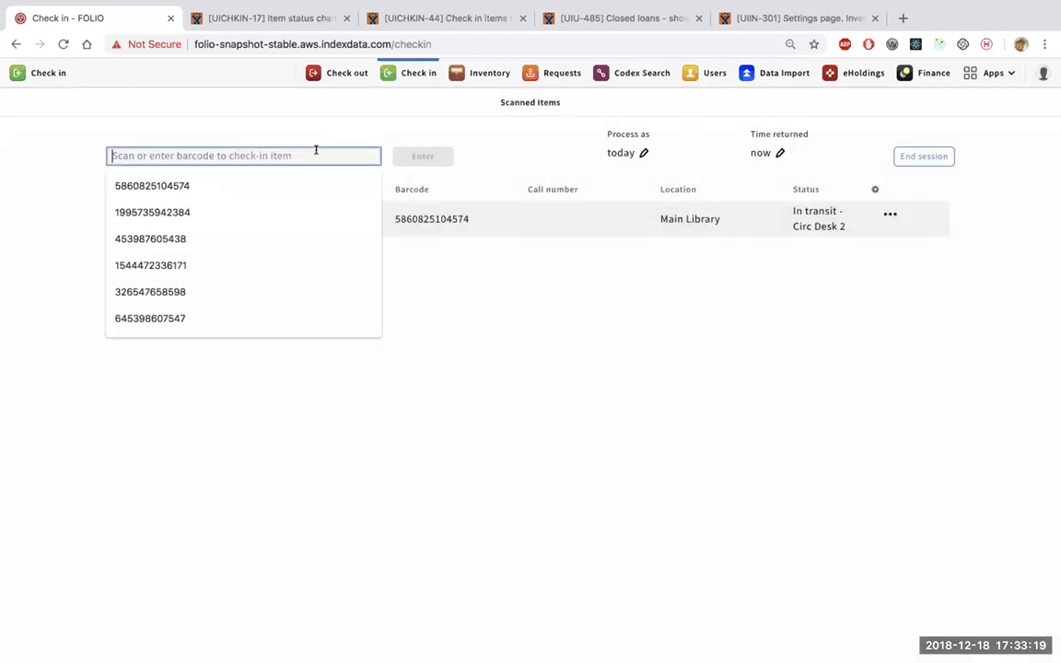
click(290, 179)
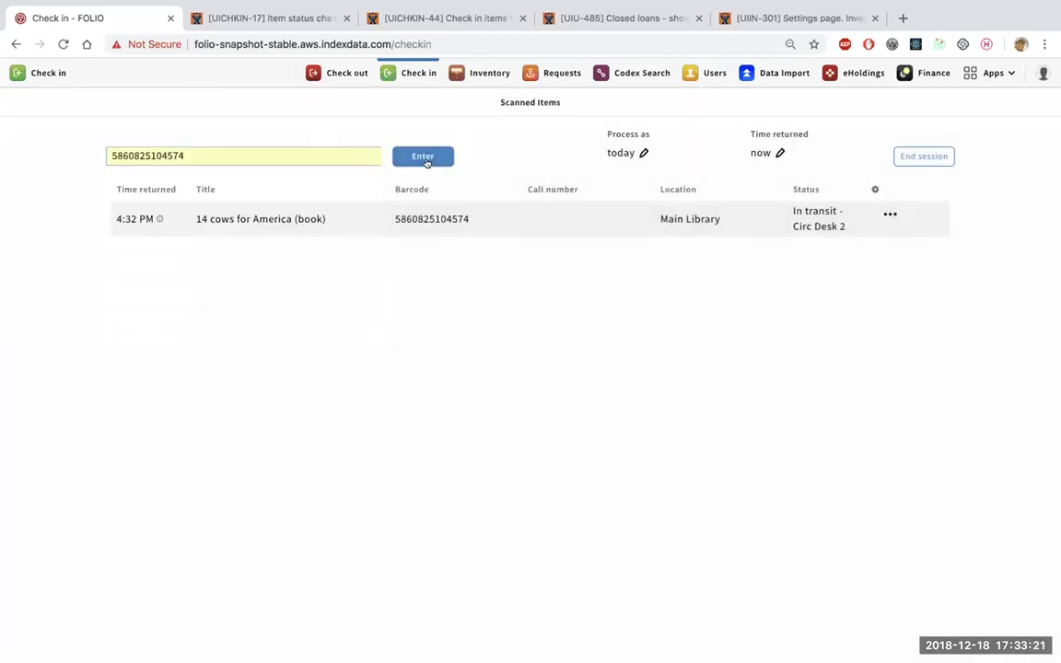
click(424, 158)
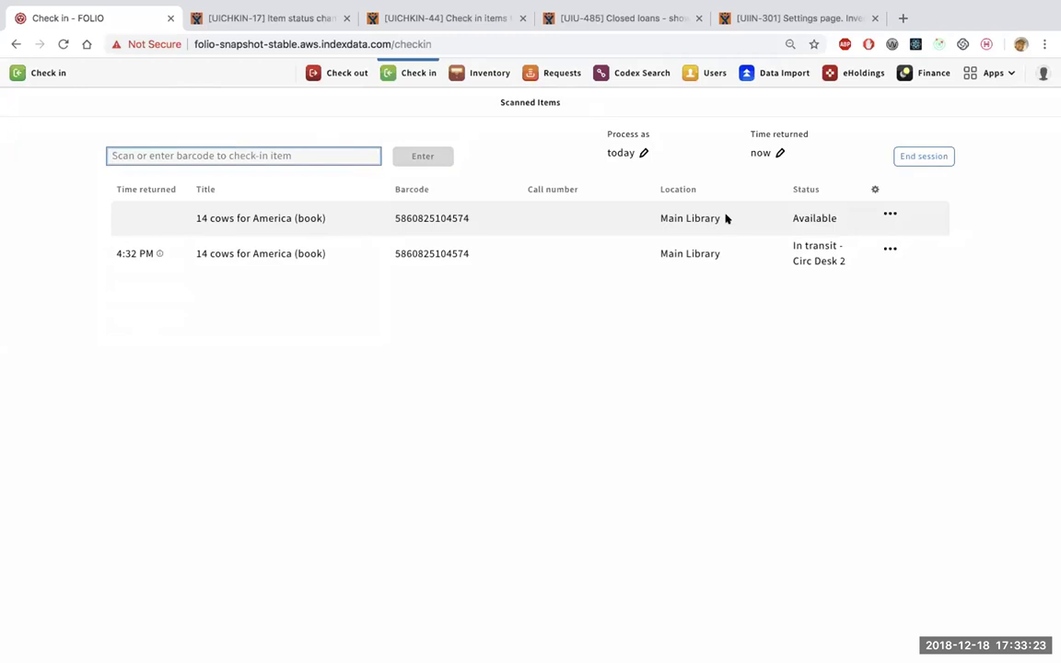
drag(784, 221, 842, 221)
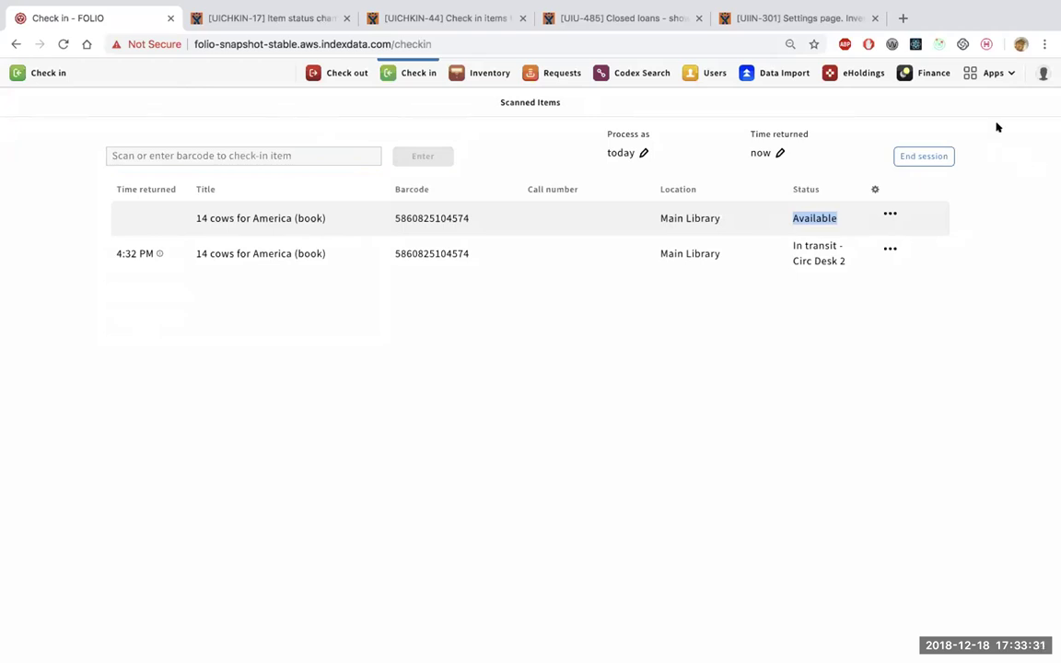
- End the check-in session, then open Check out and clear its session
click(925, 155)
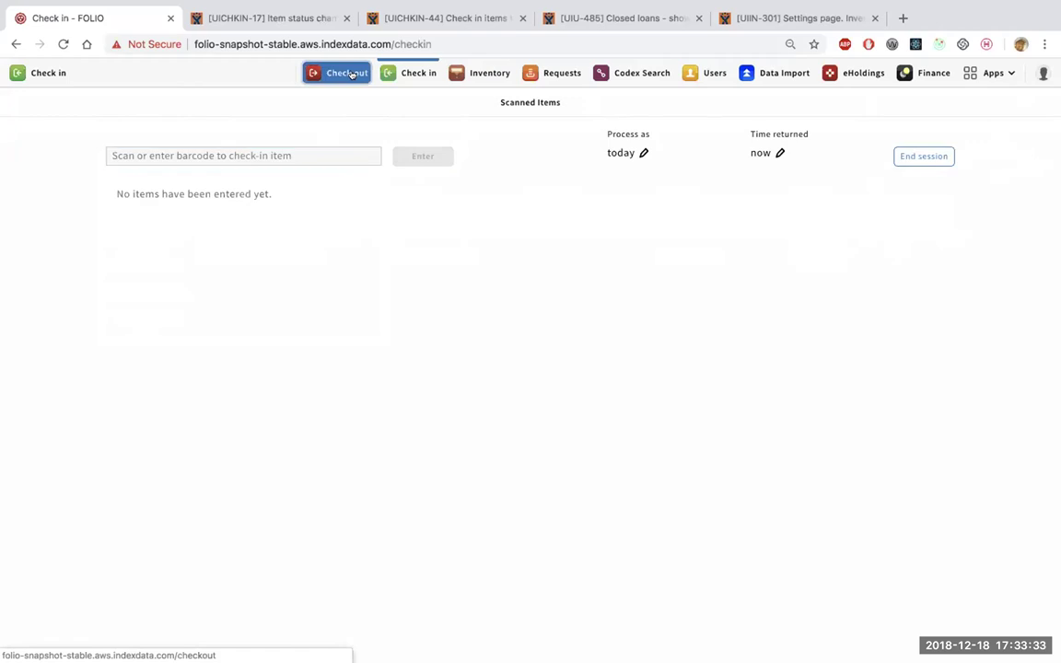
click(339, 72)
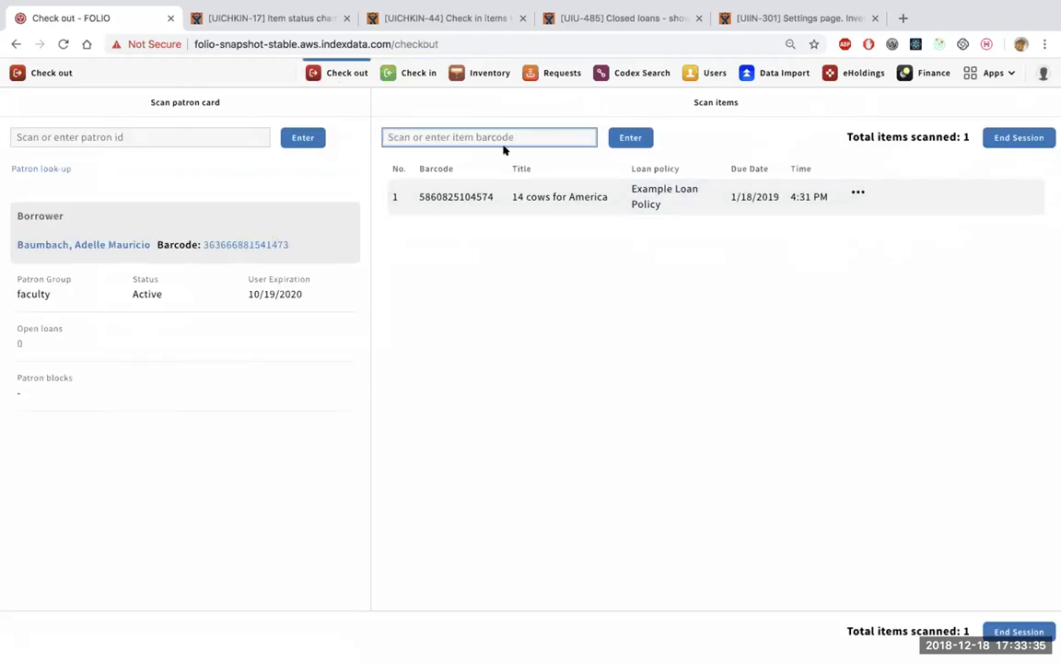
click(1019, 137)
click(42, 168)
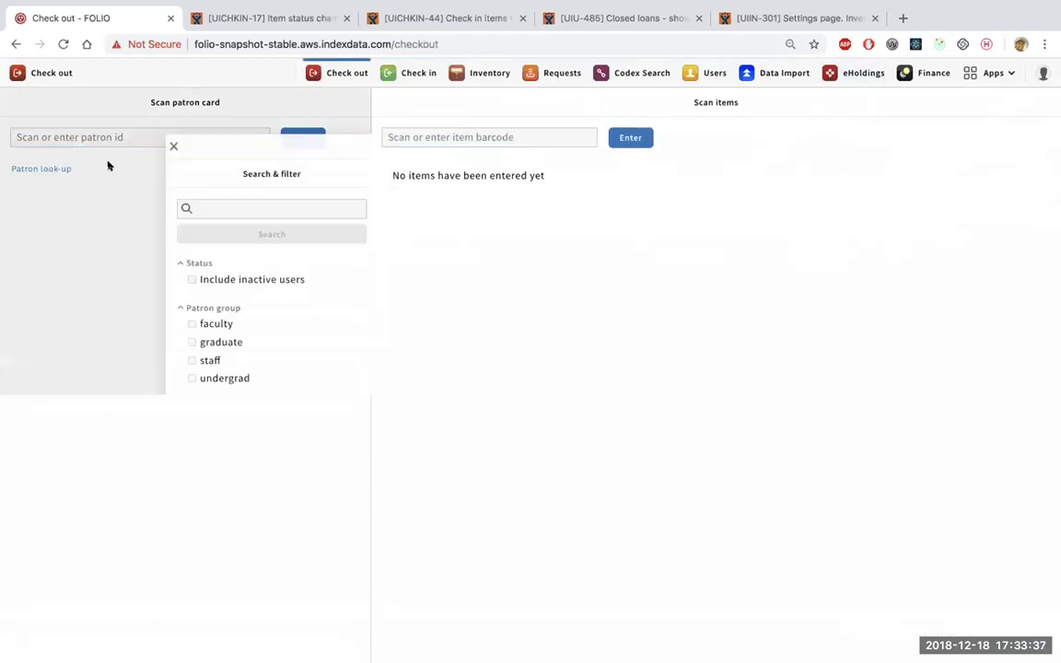
click(216, 314)
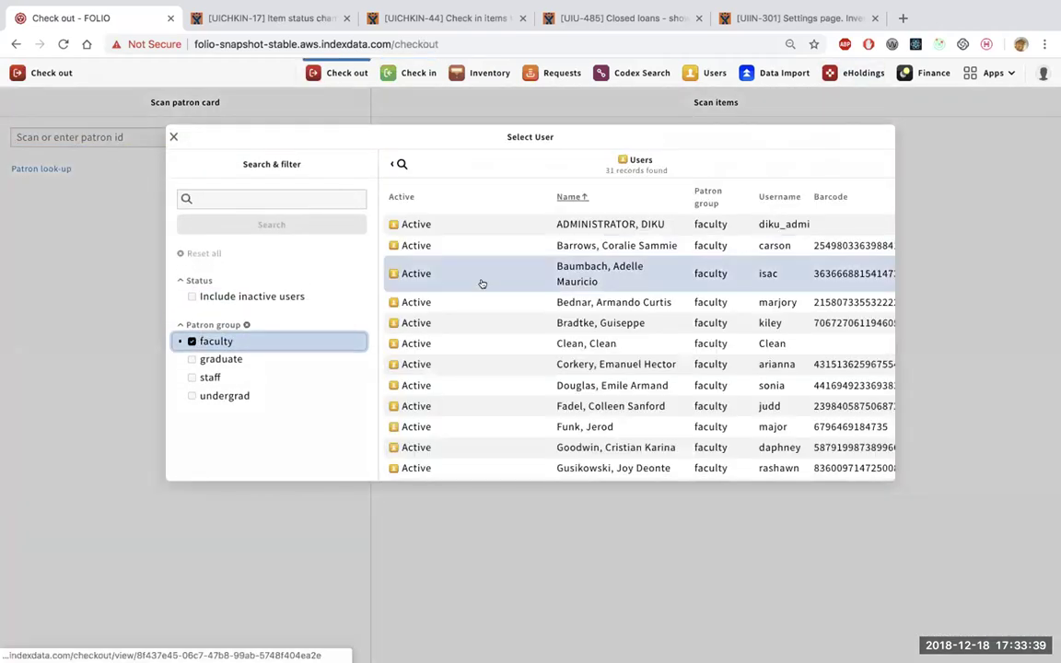
click(481, 280)
key(ctrl+v)
click(627, 139)
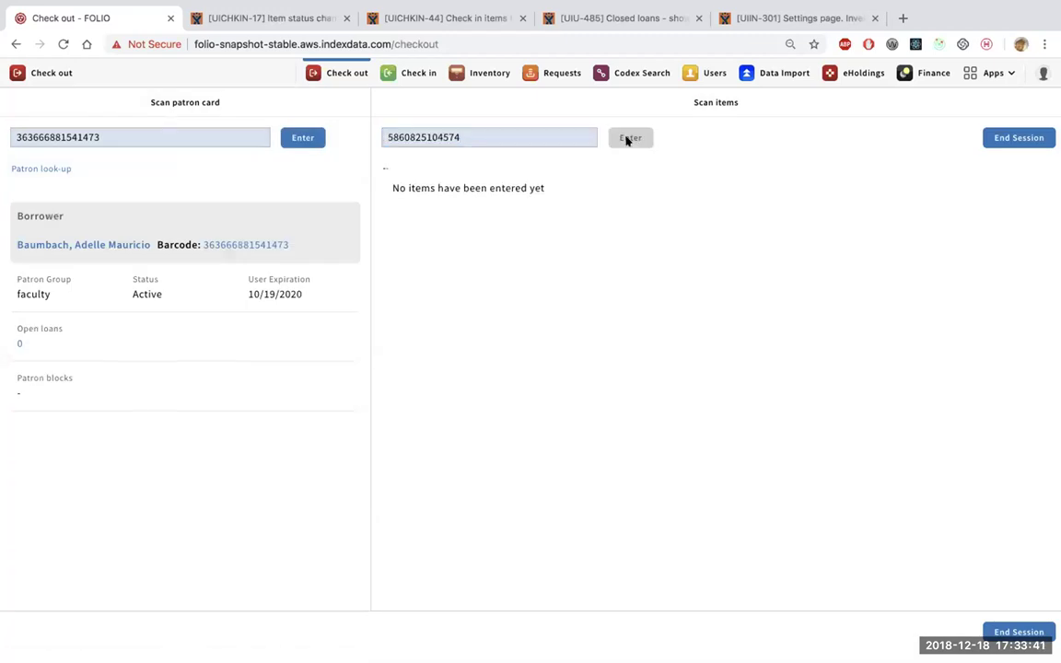
click(415, 73)
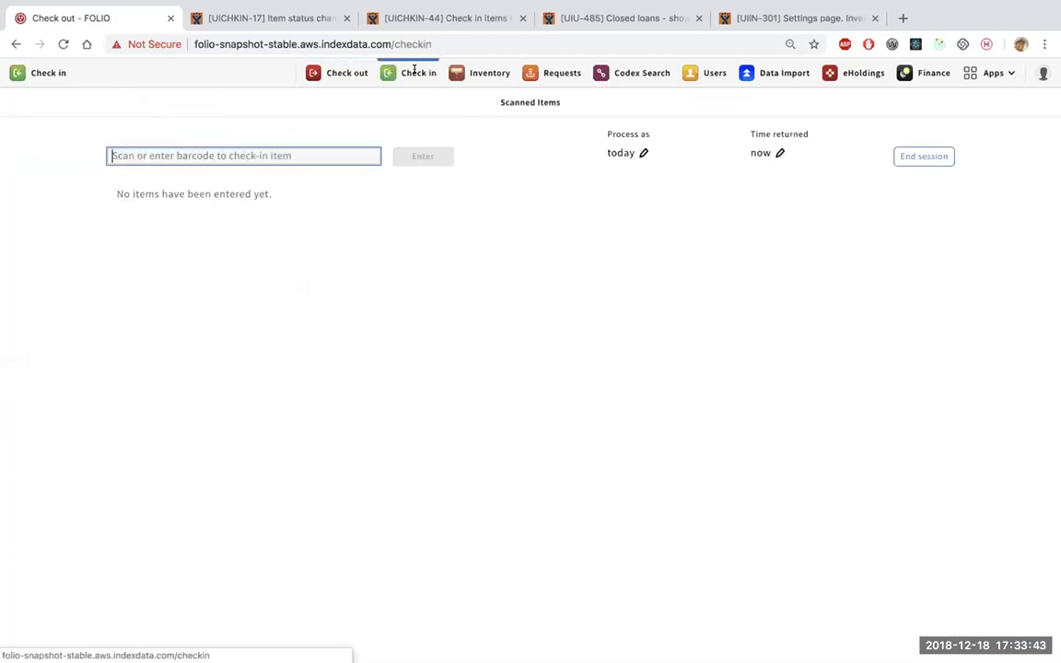
click(1043, 72)
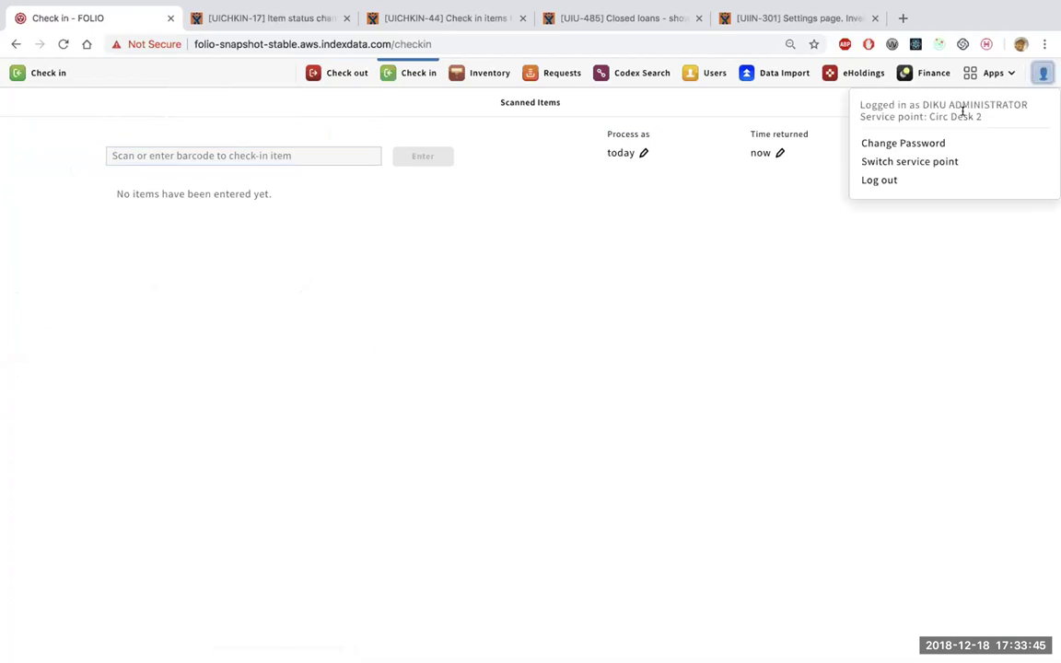
click(920, 162)
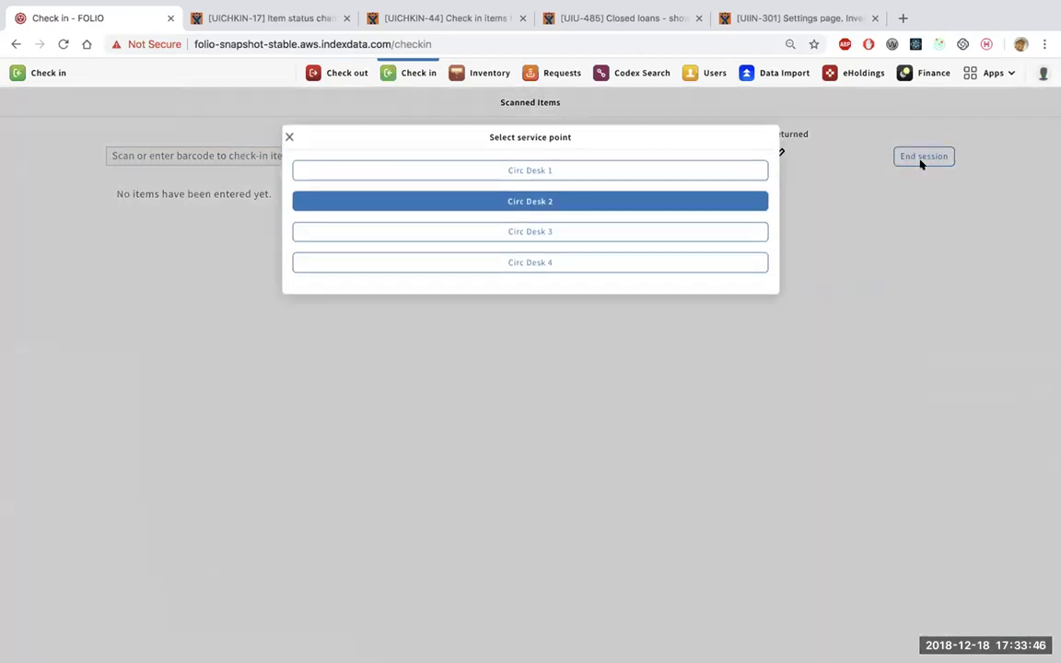
click(623, 169)
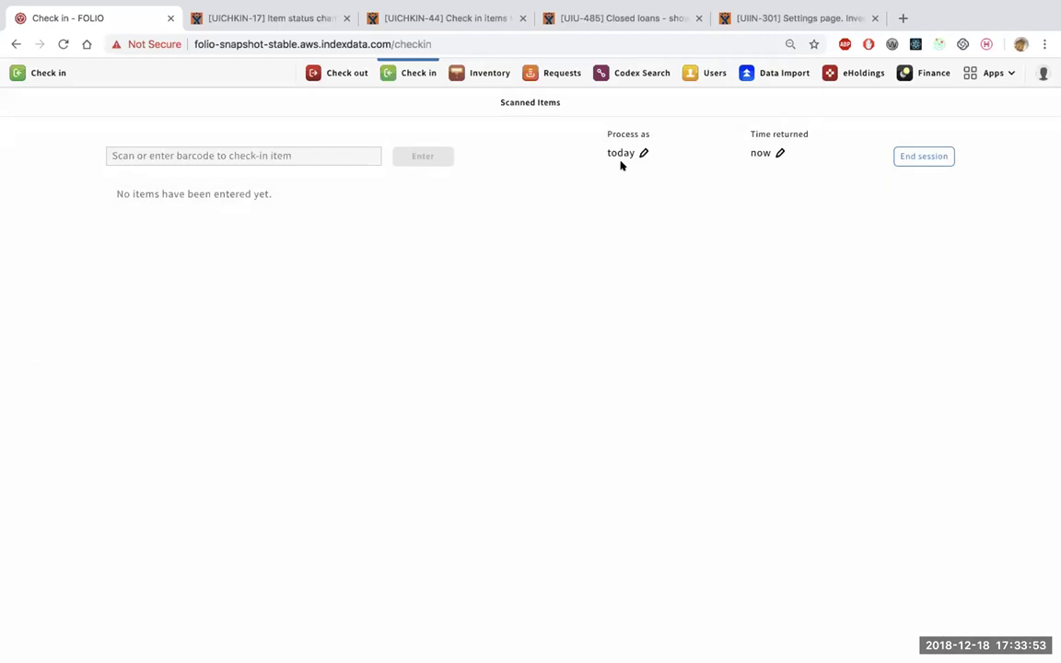
click(338, 154)
key(super+v)
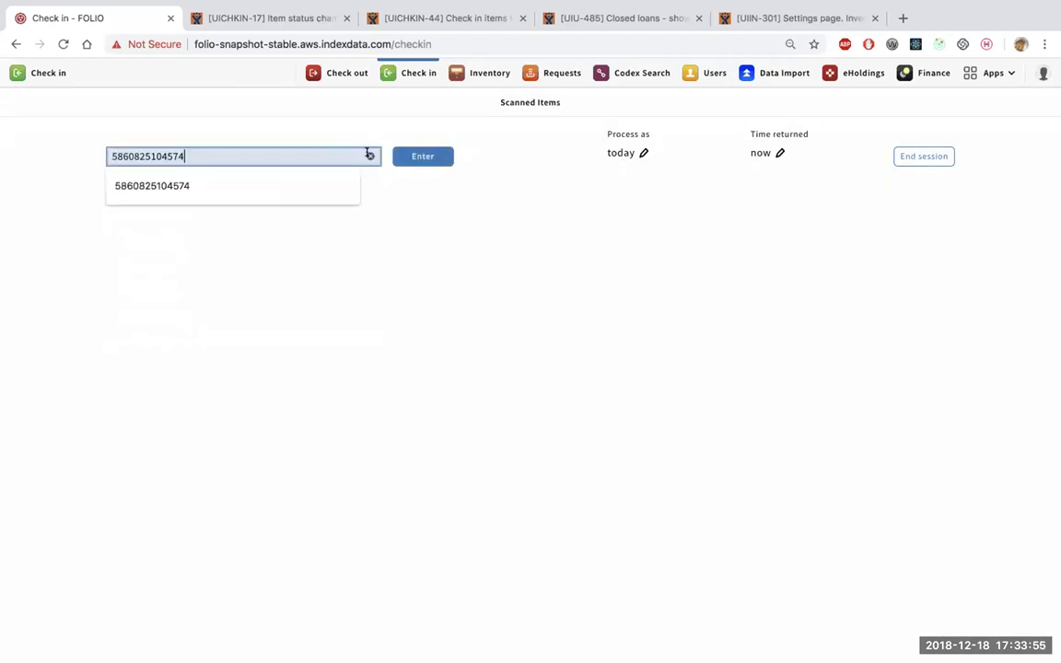
click(422, 155)
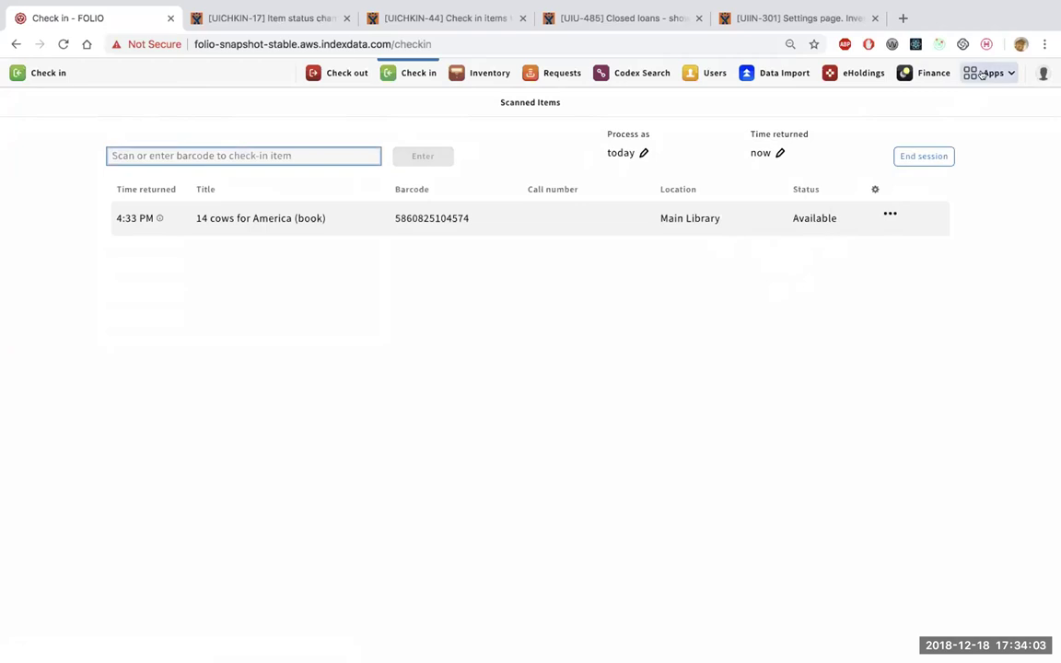
click(334, 73)
click(492, 136)
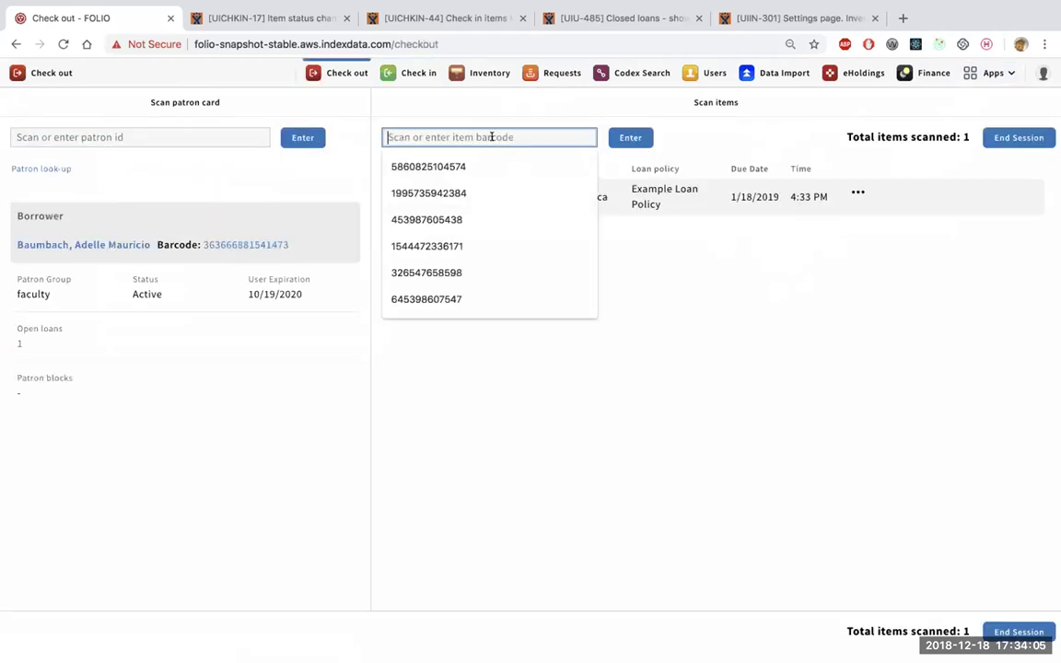
text(5860825104574)
key(Return)
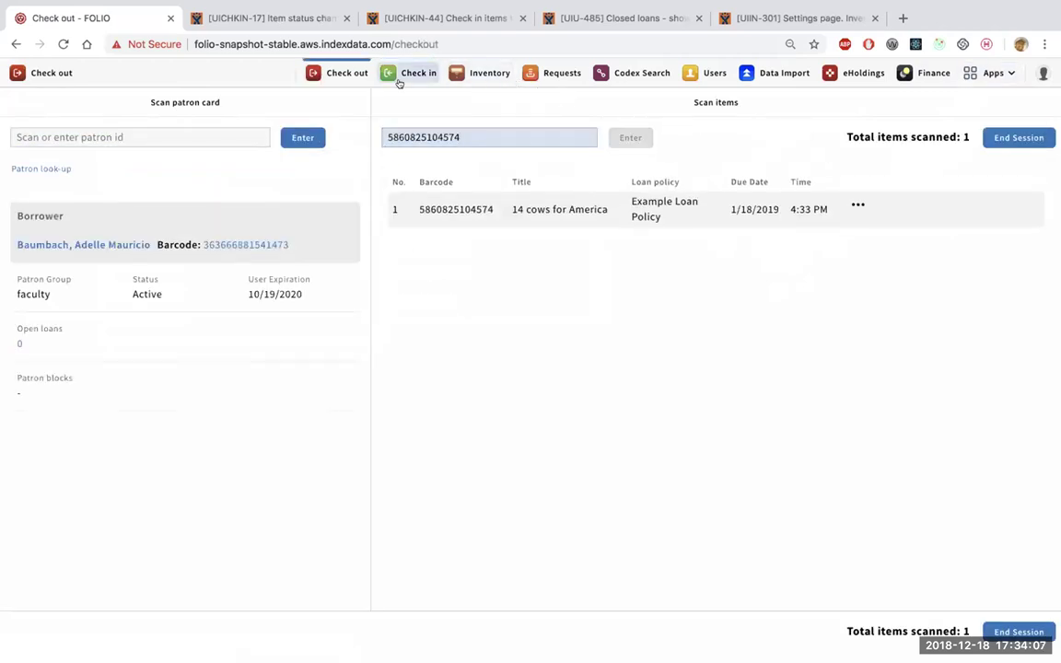
- End the check-in session and change the service point to Circ Desk 4, then Circ Desk 3
click(402, 76)
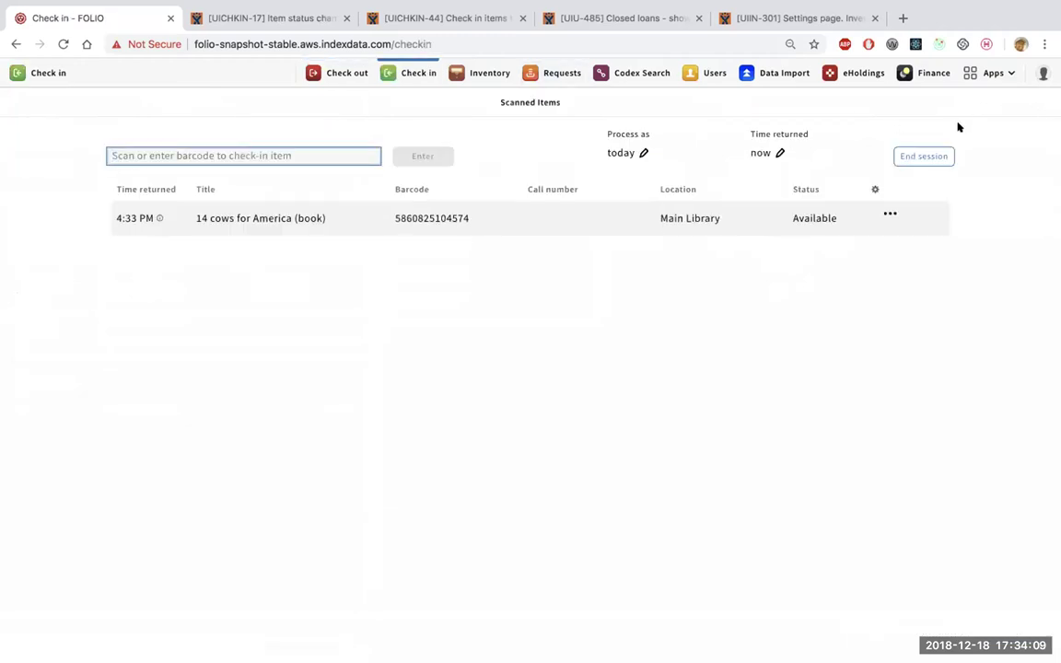
click(919, 156)
click(1043, 73)
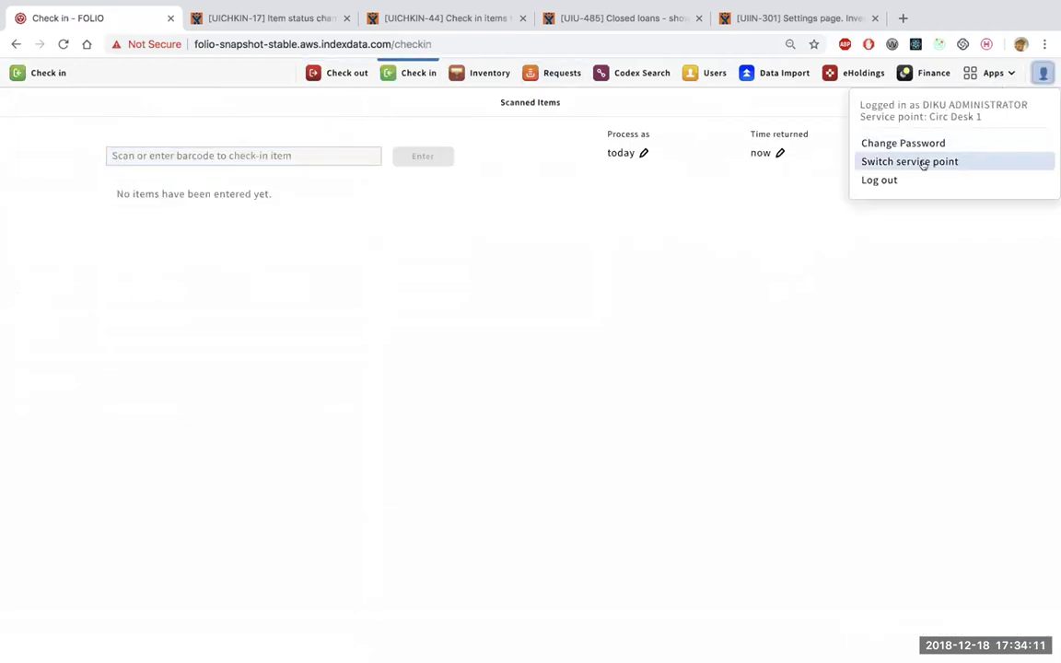
click(923, 163)
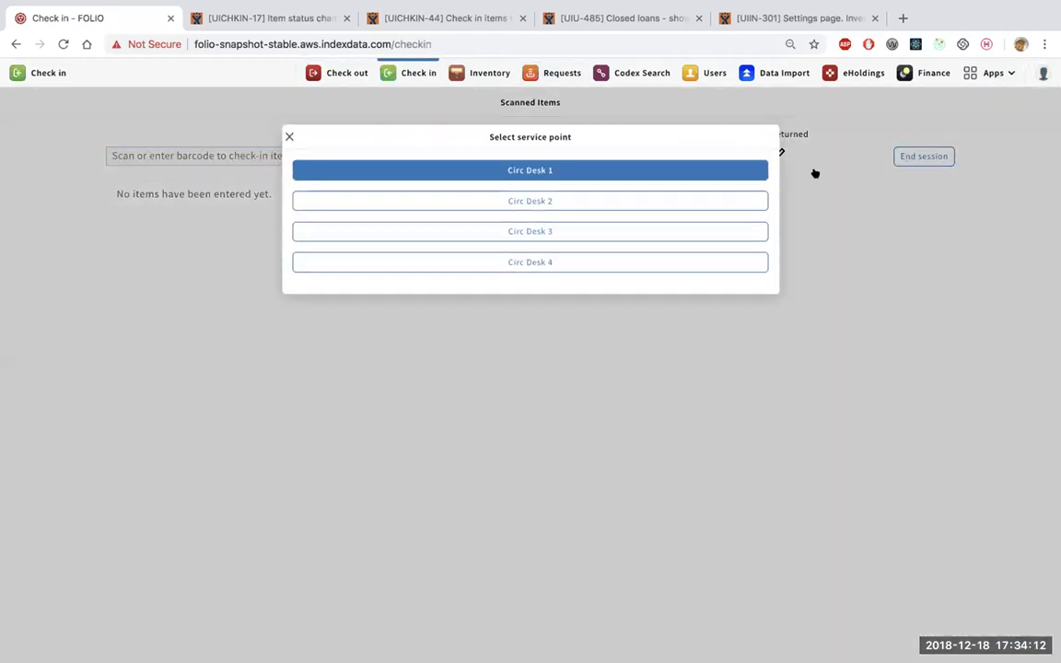
click(668, 263)
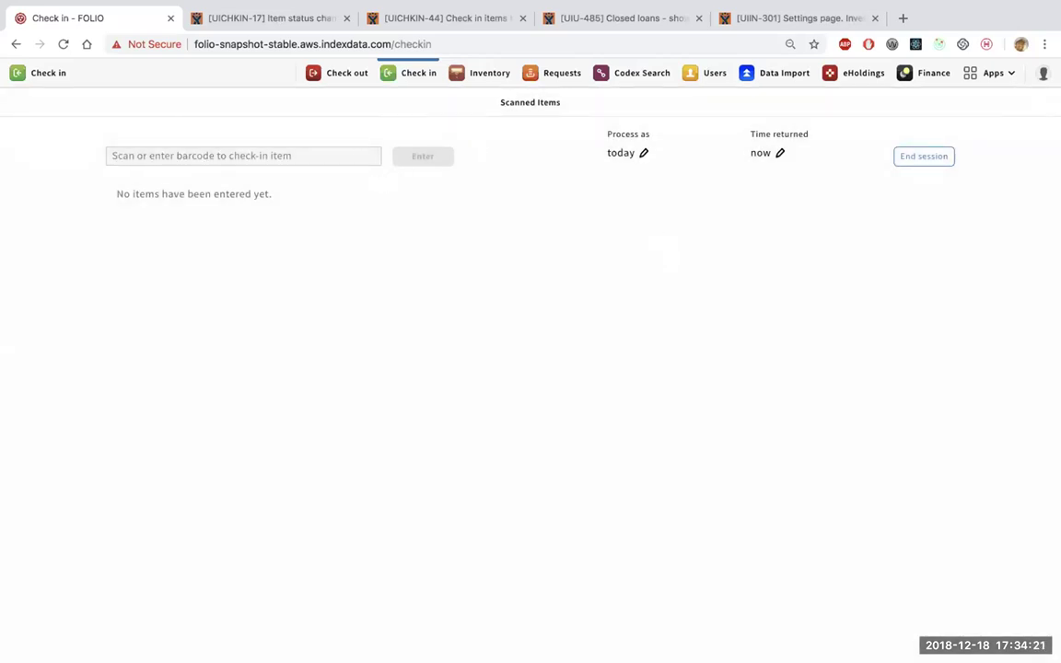
click(1044, 73)
click(884, 160)
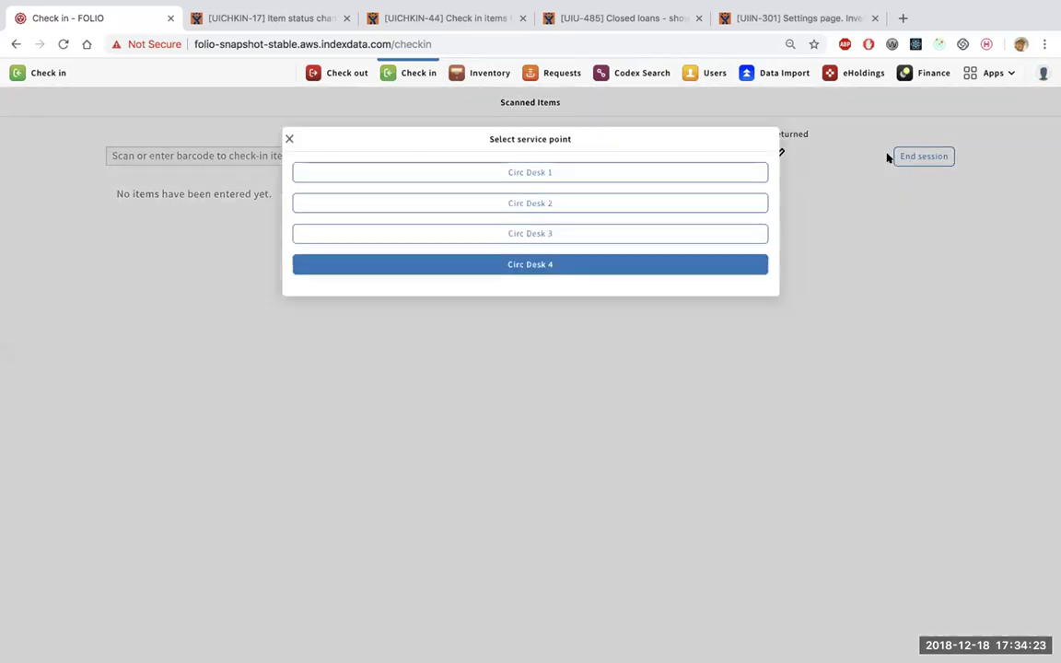
click(686, 231)
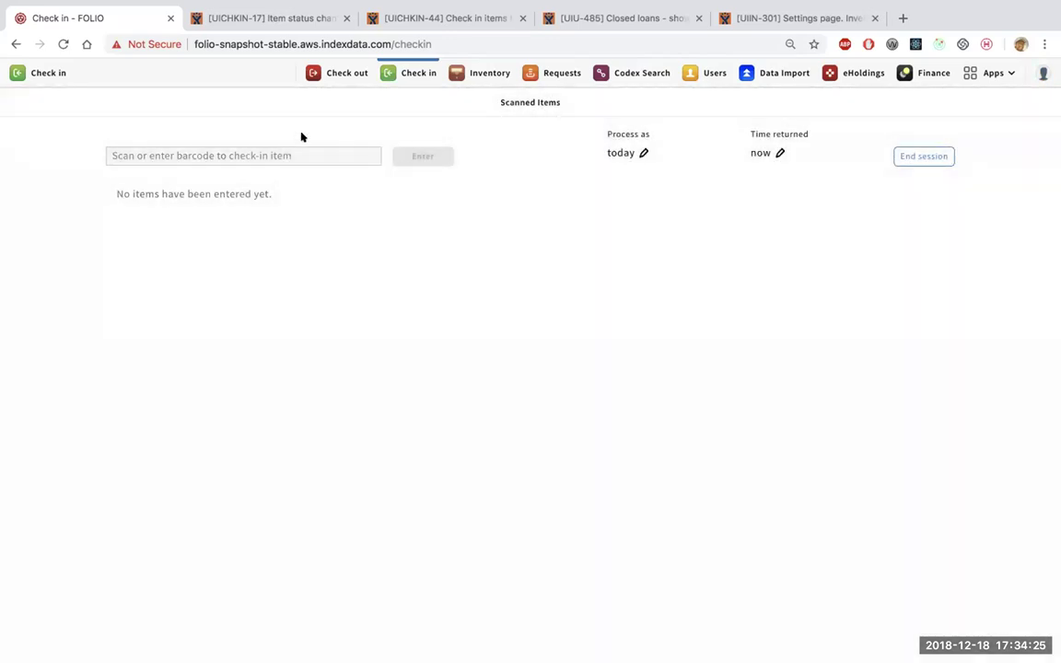
click(296, 151)
text(5860825104574)
click(422, 156)
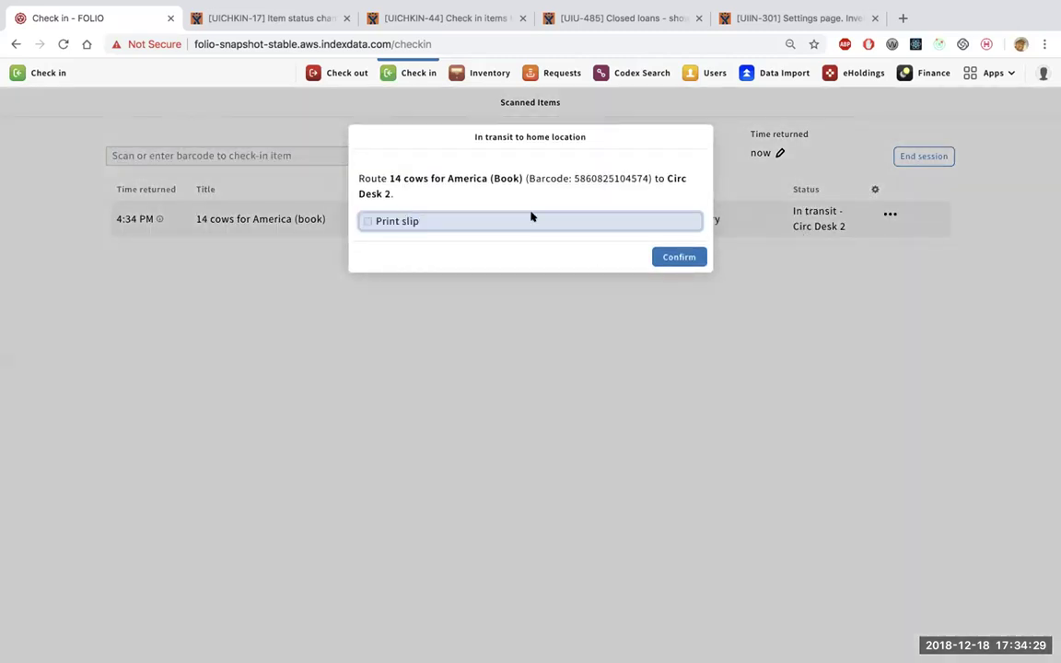
click(667, 255)
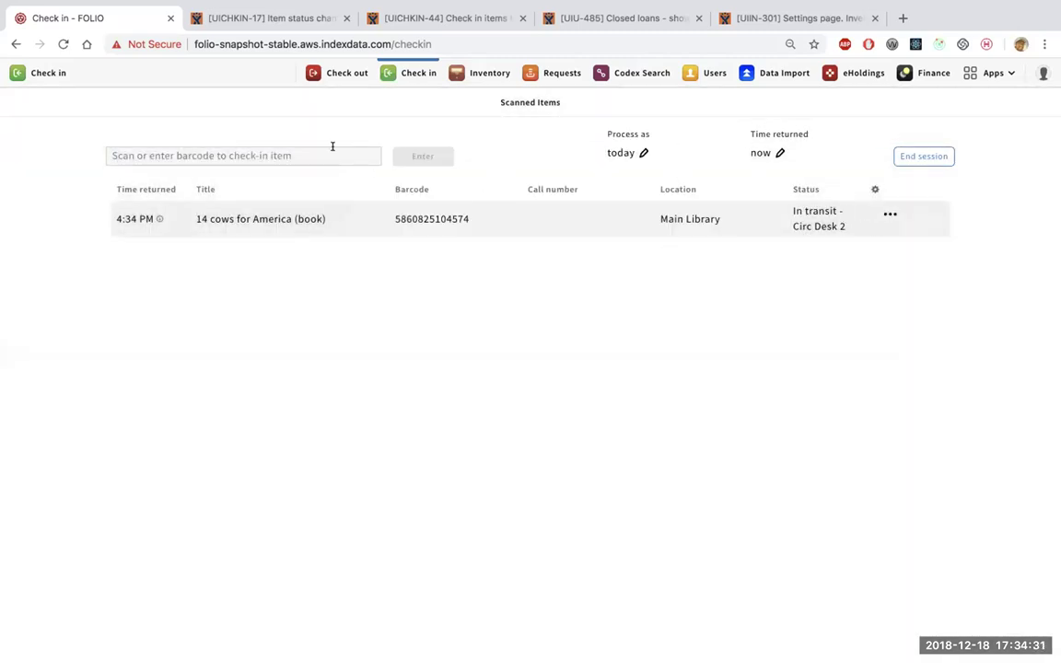
click(1043, 73)
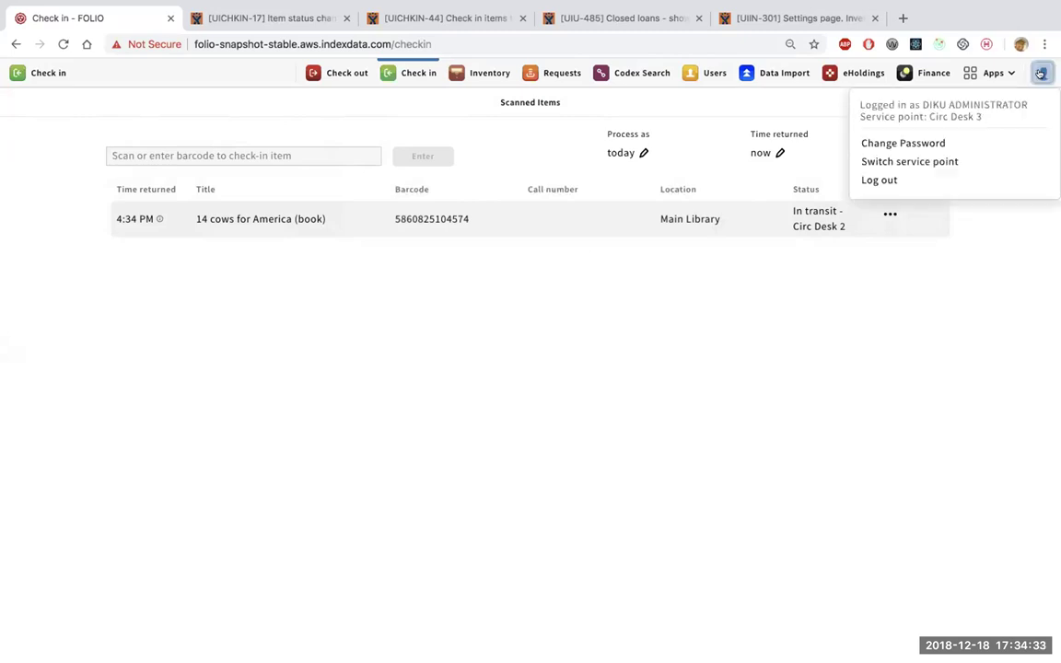
click(889, 161)
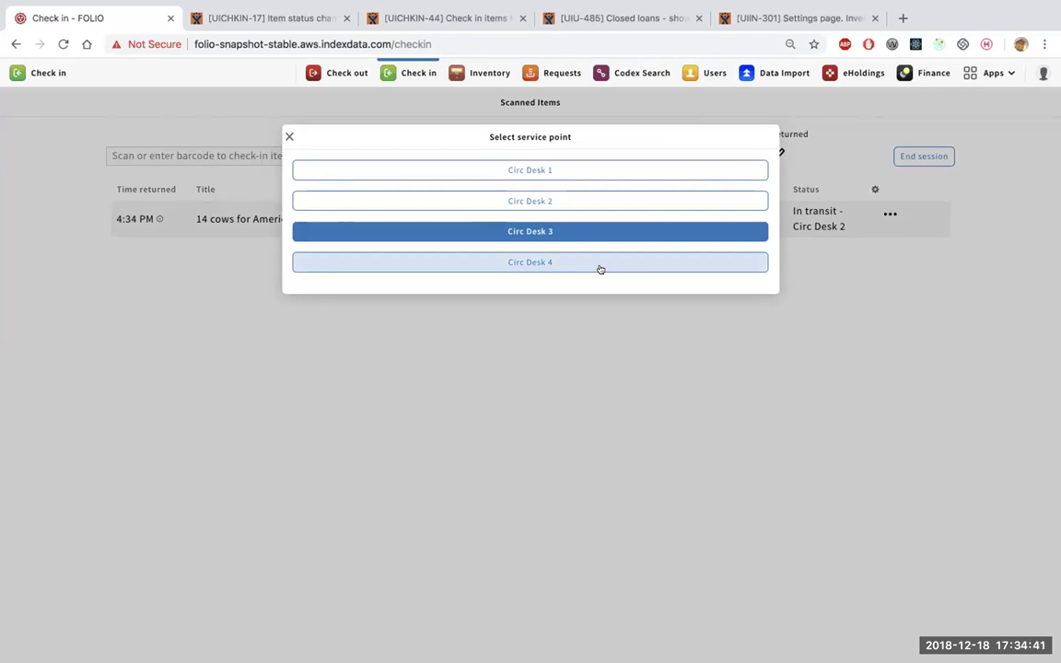
click(599, 269)
click(273, 155)
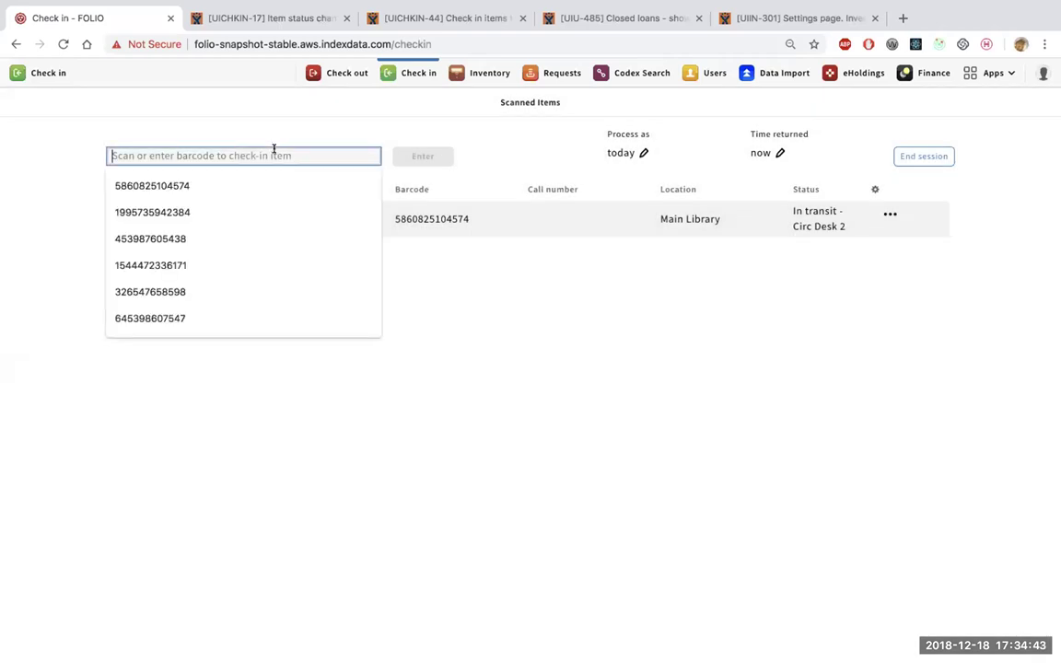
click(166, 184)
click(422, 154)
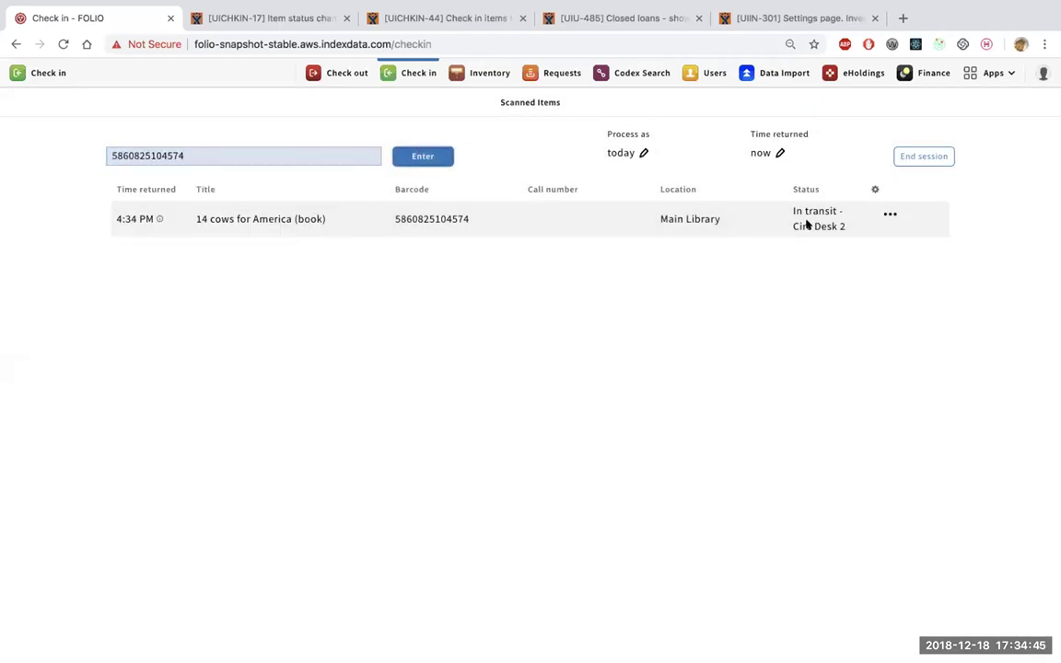
click(679, 256)
drag(848, 230, 779, 210)
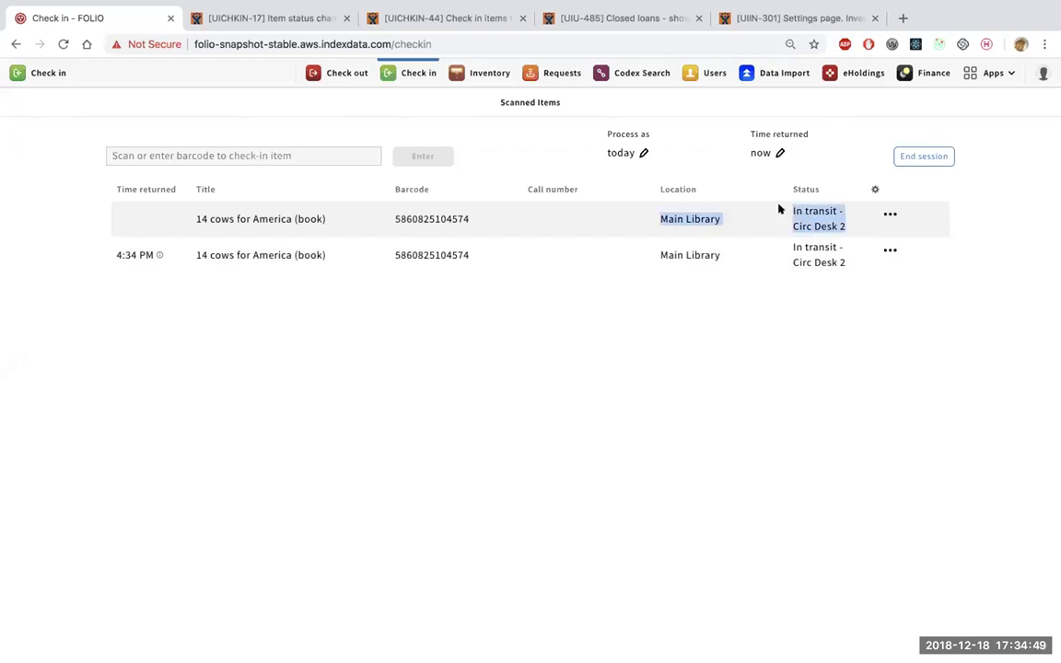
click(3, 195)
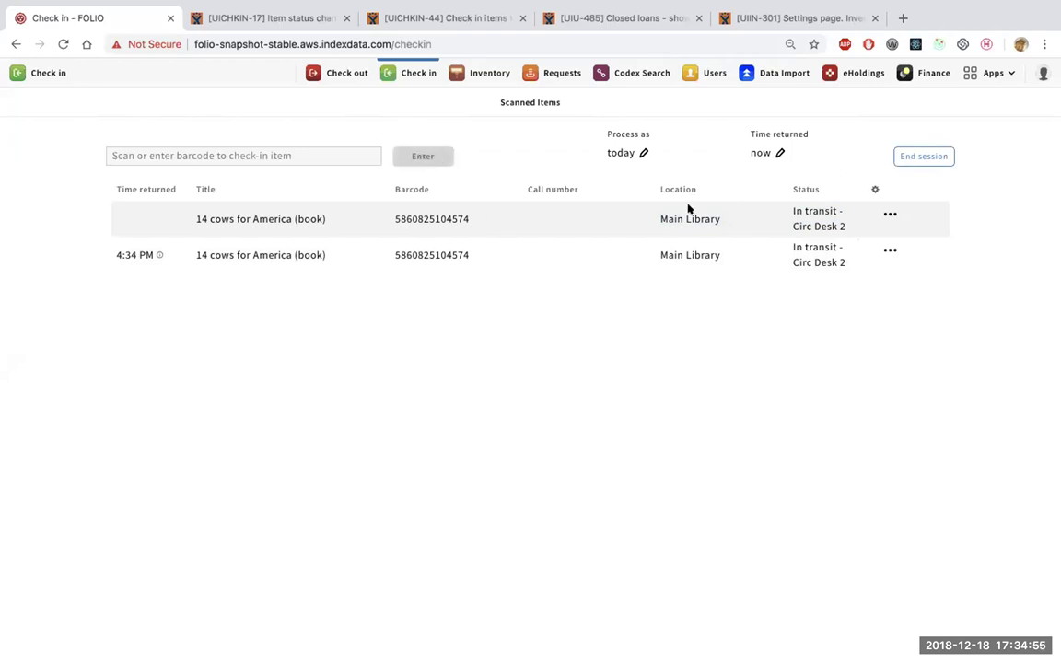
click(1044, 73)
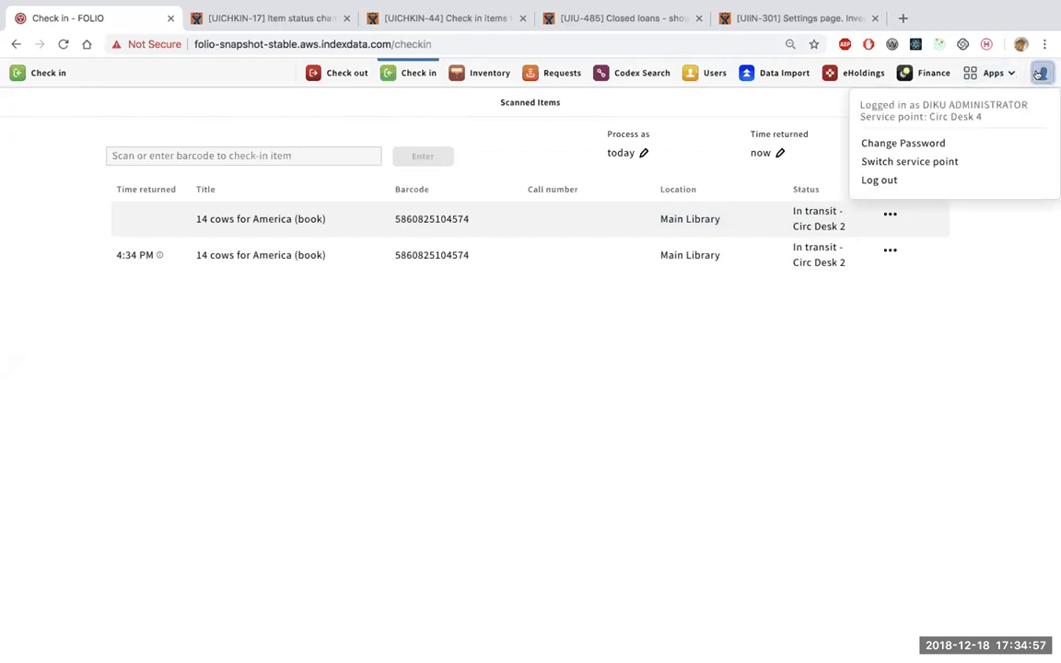
click(830, 146)
click(658, 179)
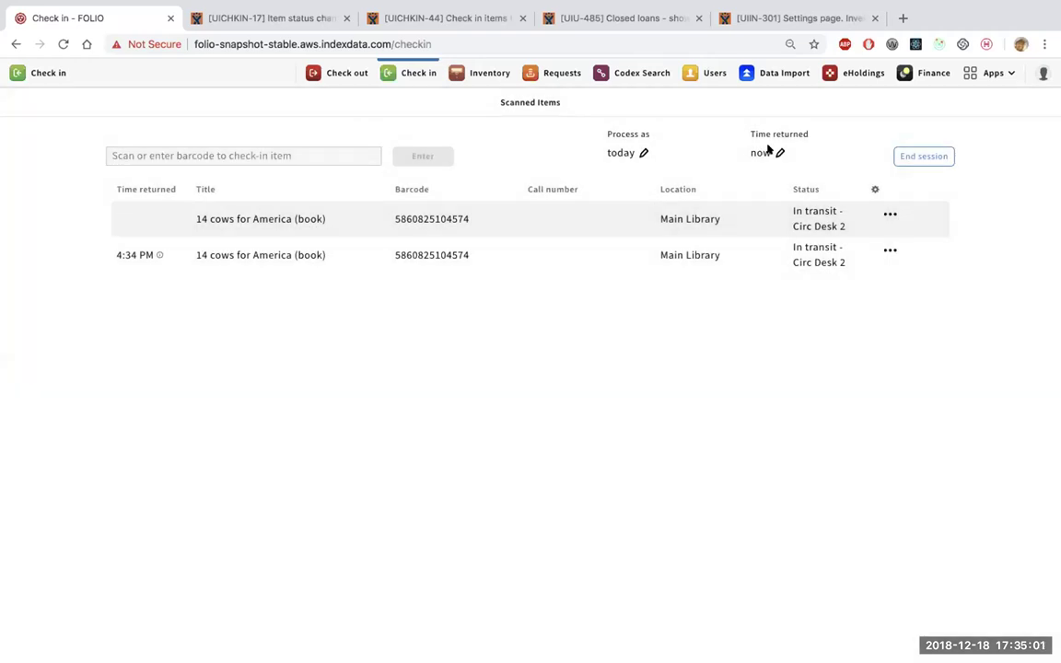
click(281, 155)
text(5)
key(Down)
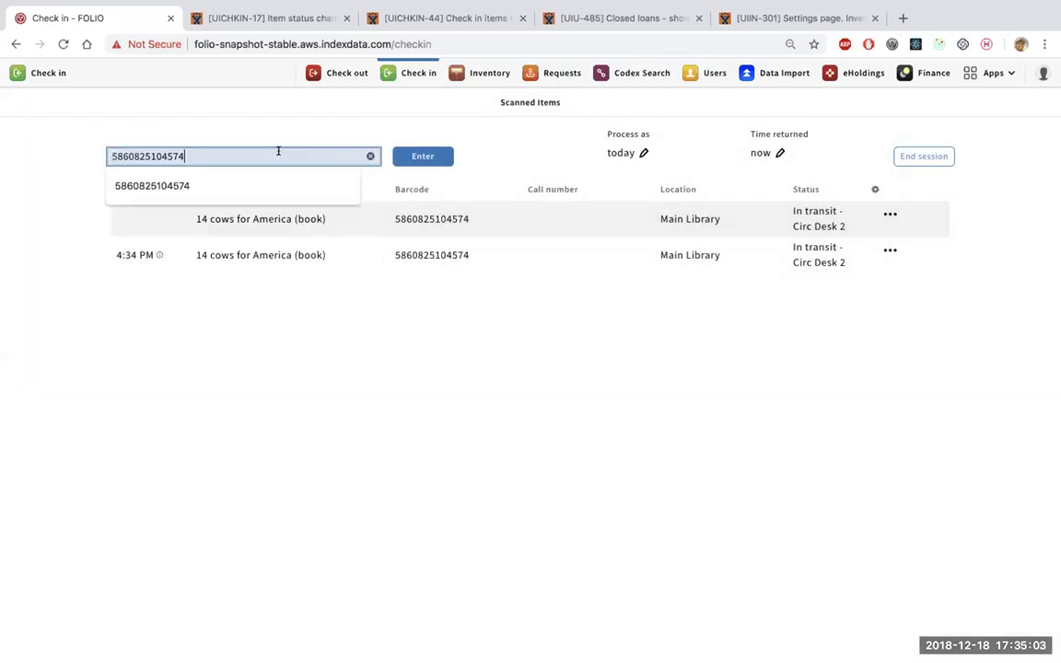
key(Return)
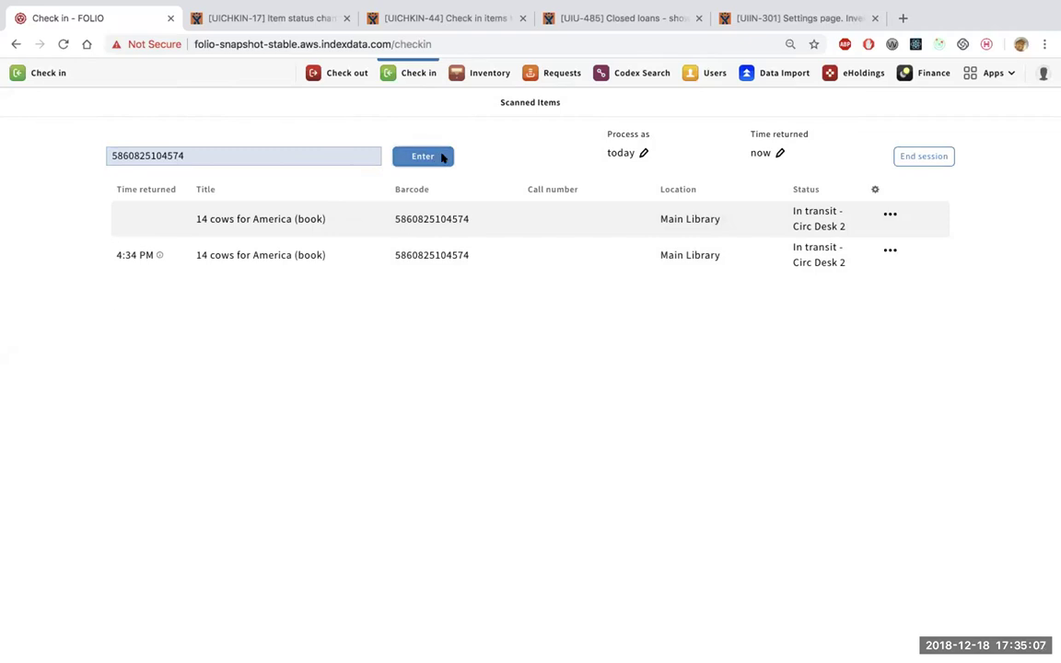
click(441, 156)
drag(794, 218, 886, 222)
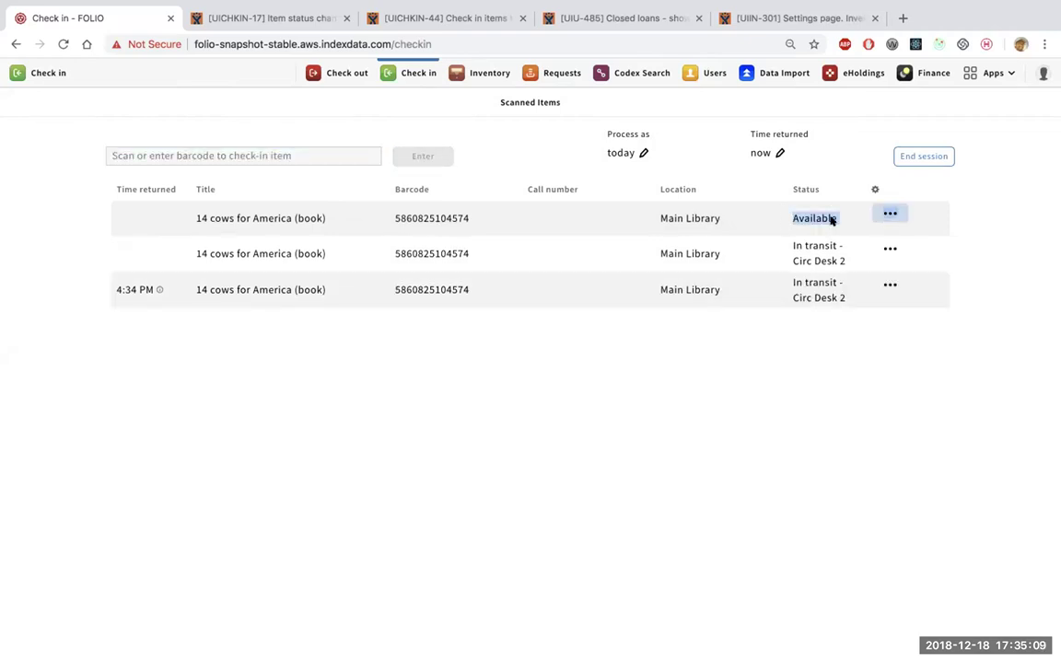
click(467, 428)
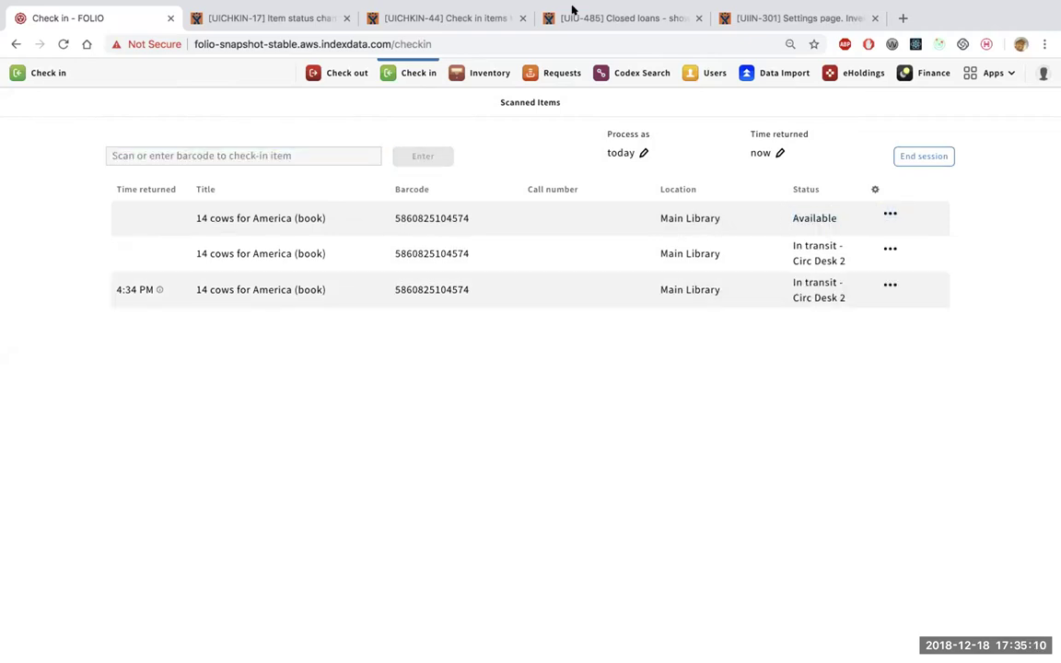
click(710, 73)
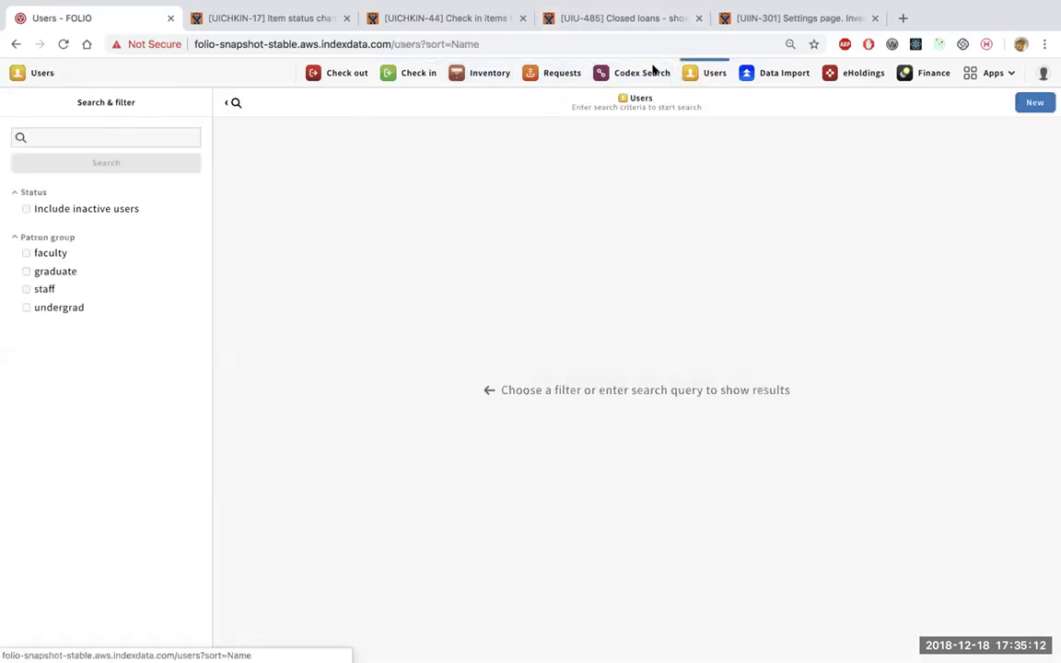
- Open the faculty patron's three closed loans of '14 cows for America' and view the first loan's details
click(83, 252)
click(389, 211)
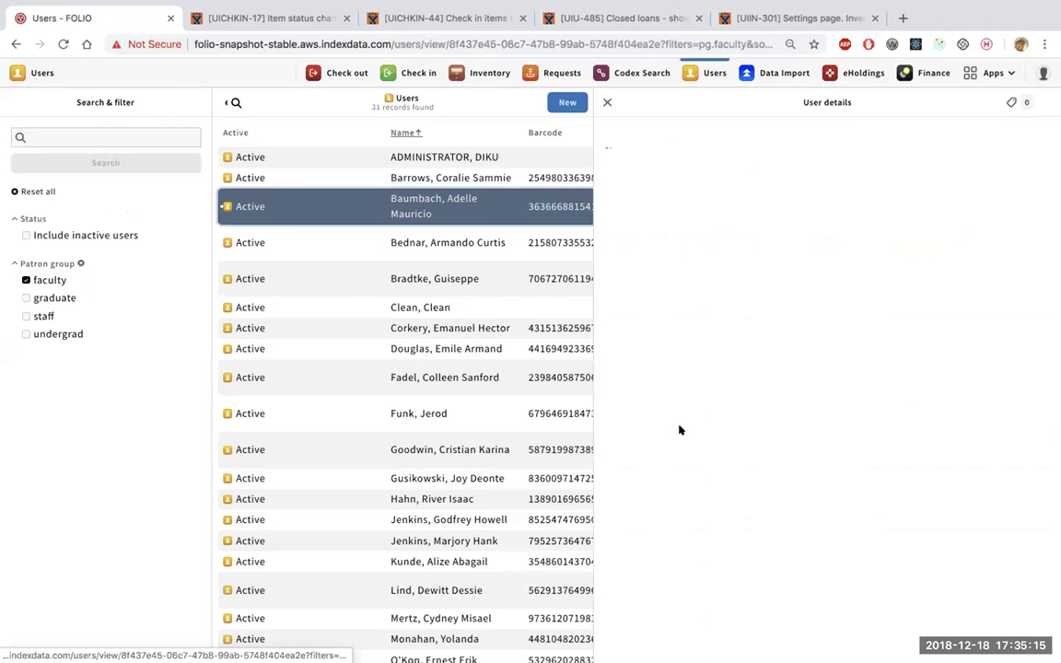
click(645, 506)
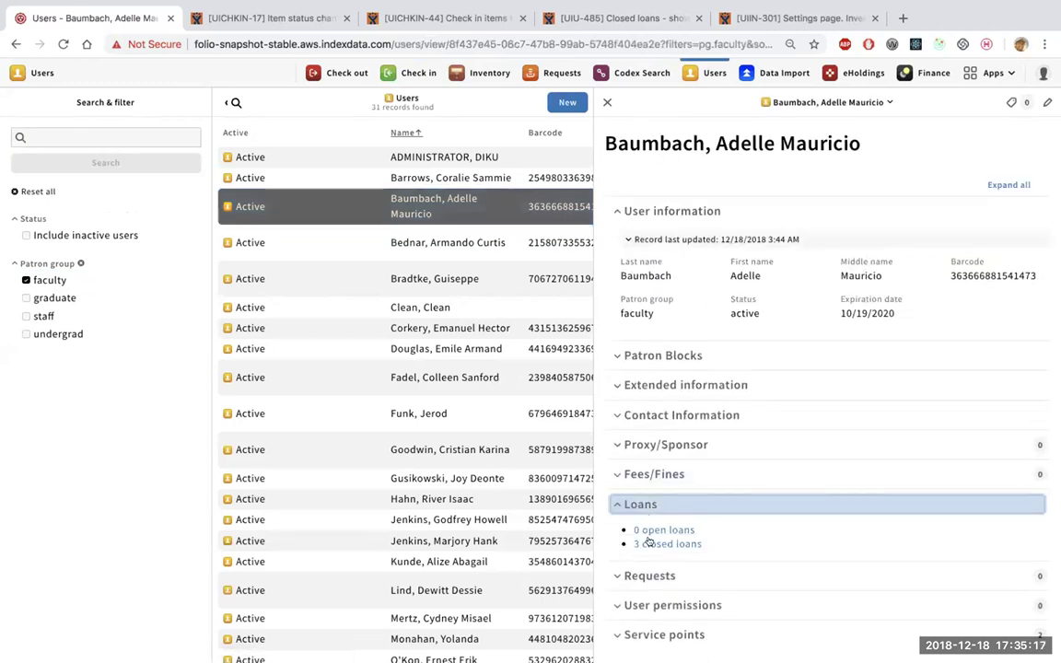
click(657, 544)
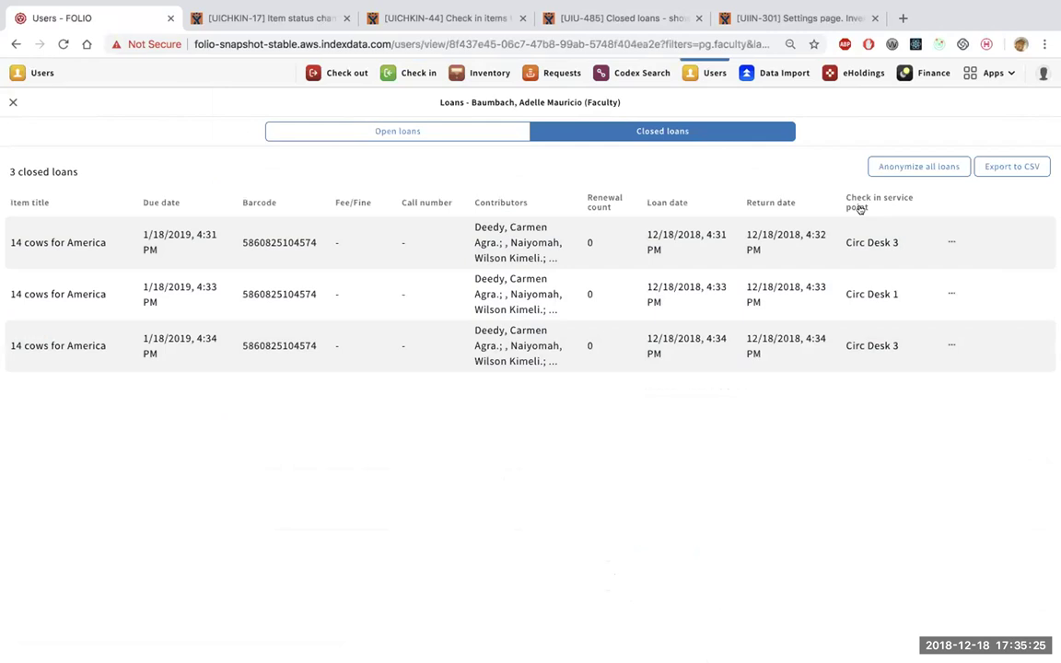
click(844, 243)
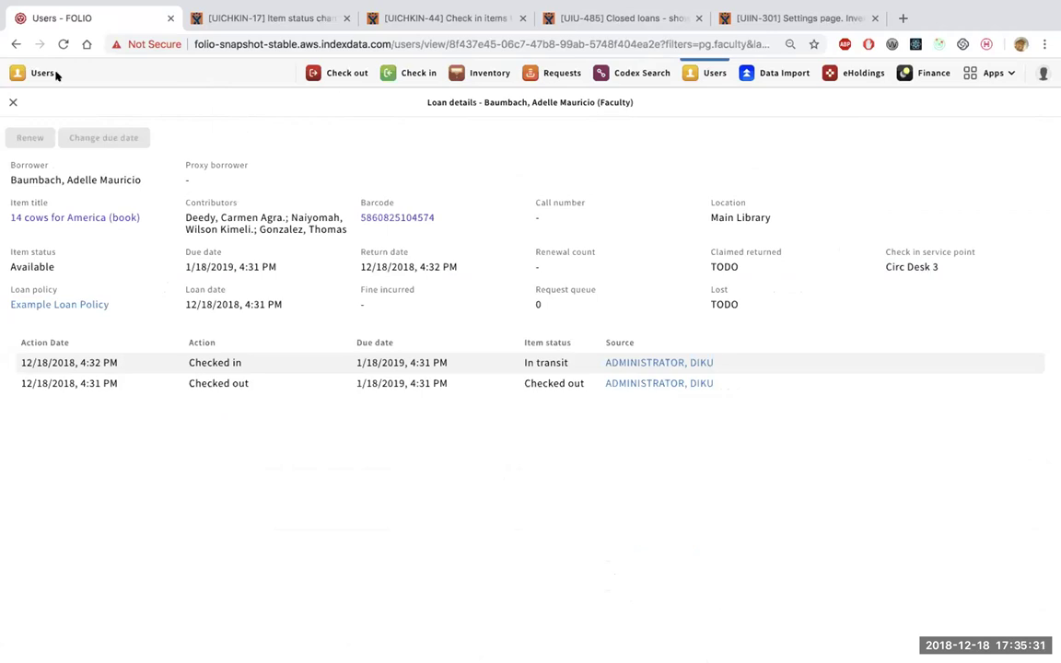
click(13, 102)
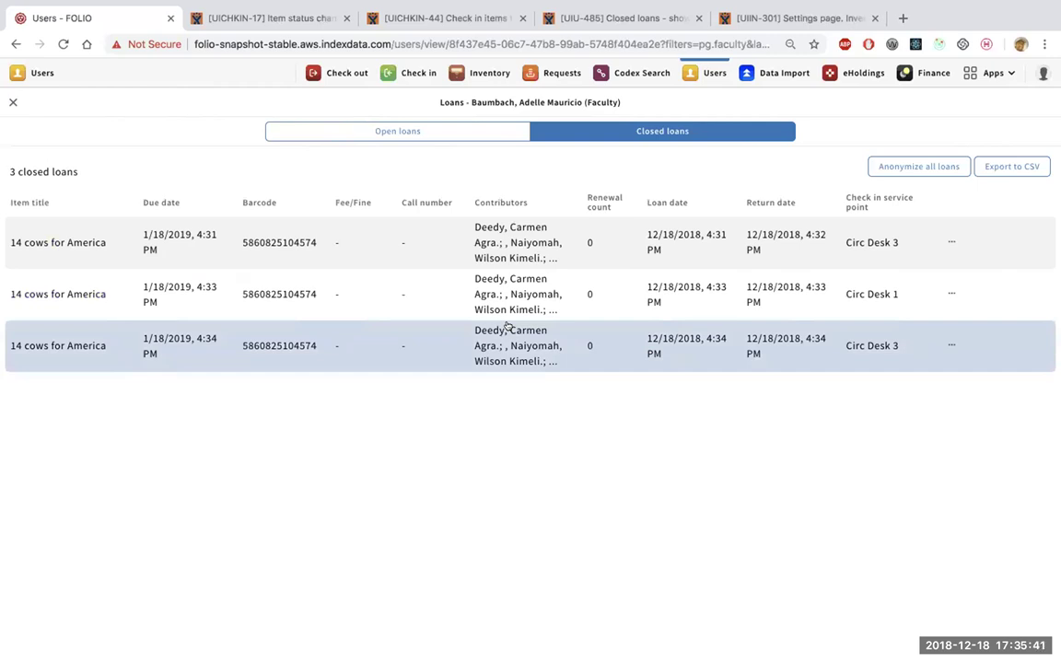
- Return to the FOLIO Check in page showing '14 cows for America' once Available, twice In transit
key(ctrl+Left)
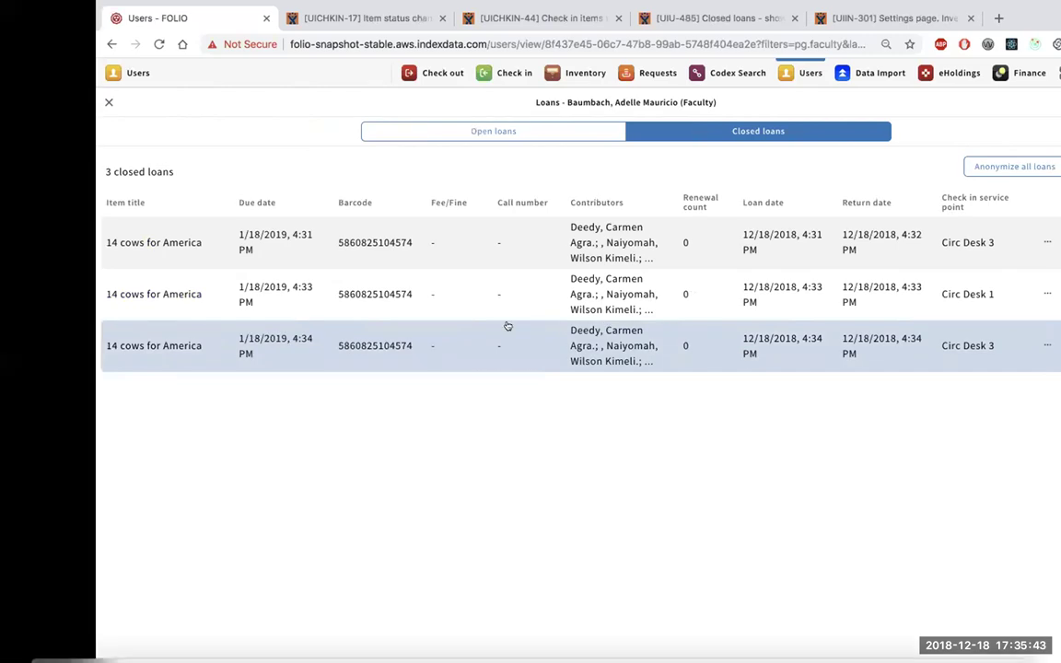
key(ctrl+Right)
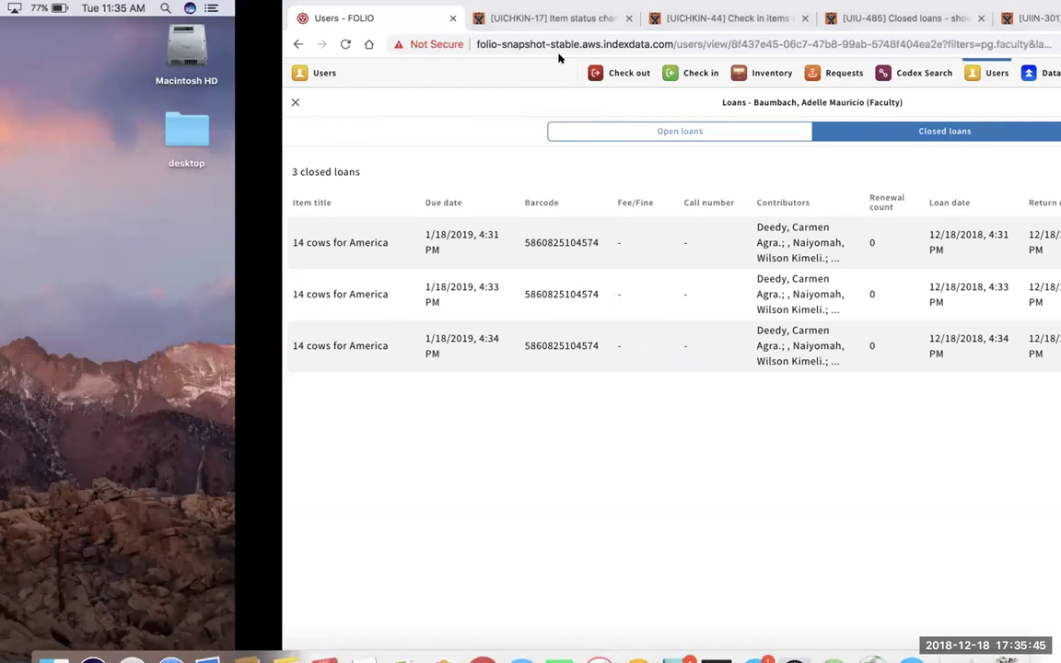
key(XF86AudioRaiseVolume)
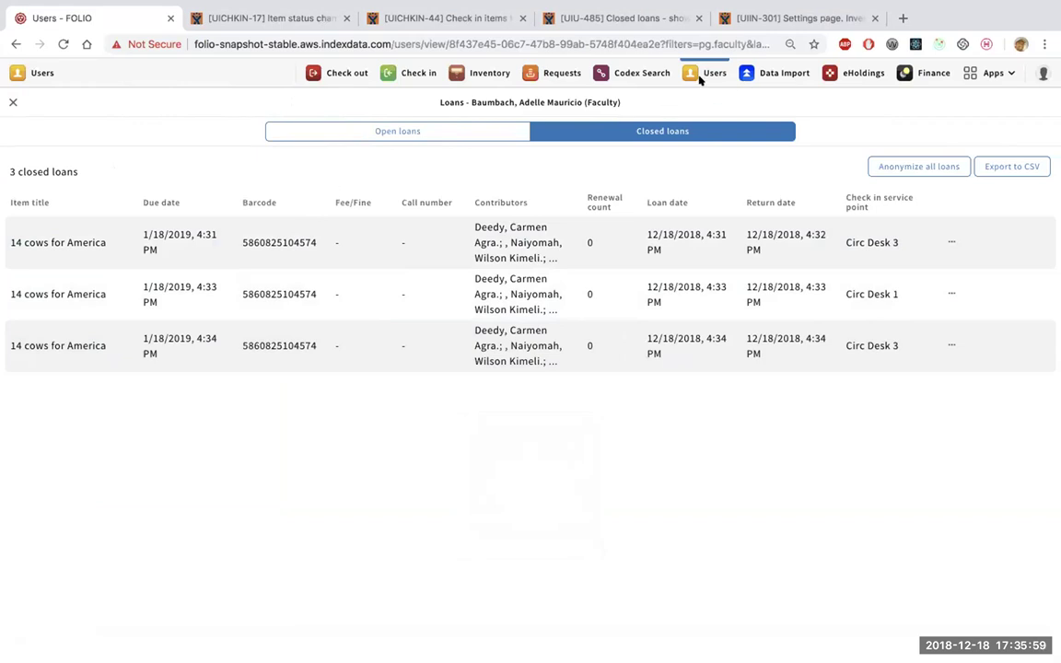
click(420, 77)
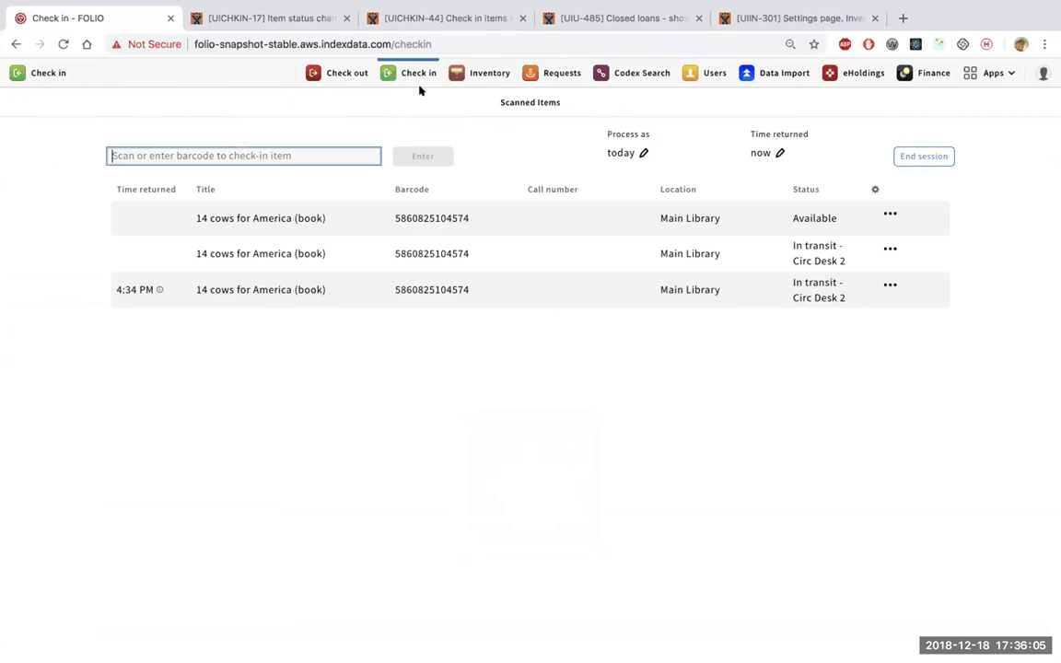
key(XF86AudioRaiseVolume)
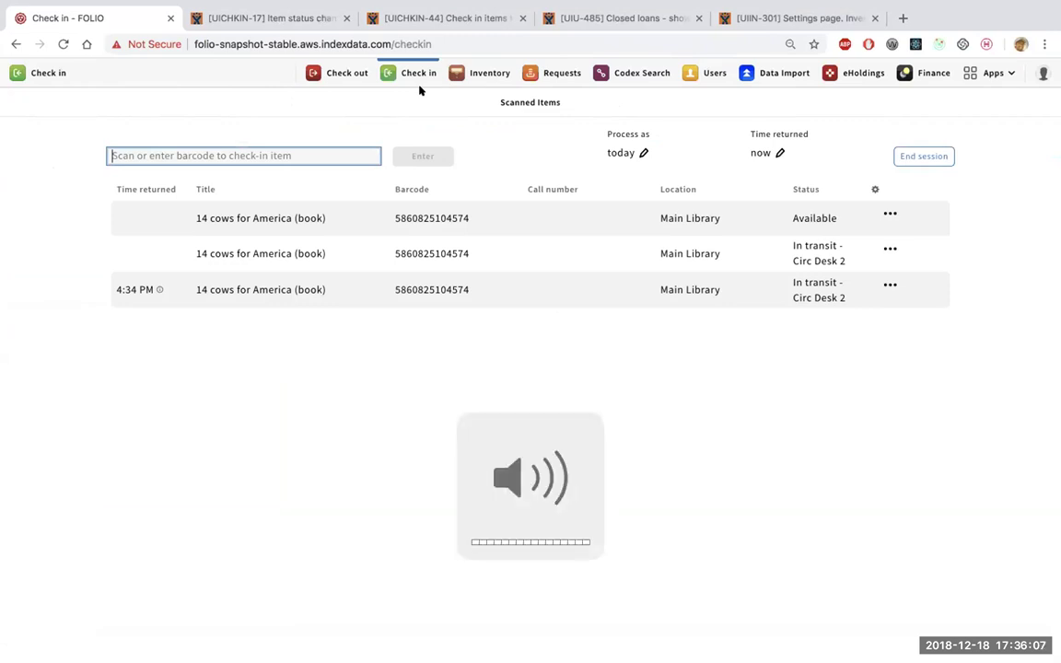
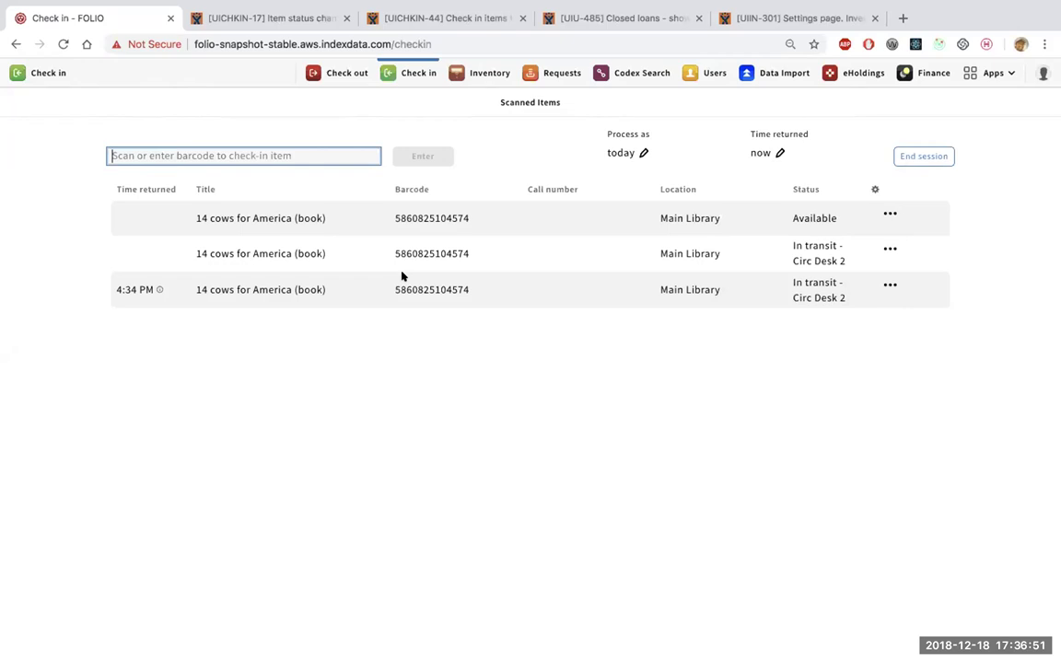
- Switch spaces from the full-screen FOLIO check-in page to the macOS desktop
key(ctrl+Left)
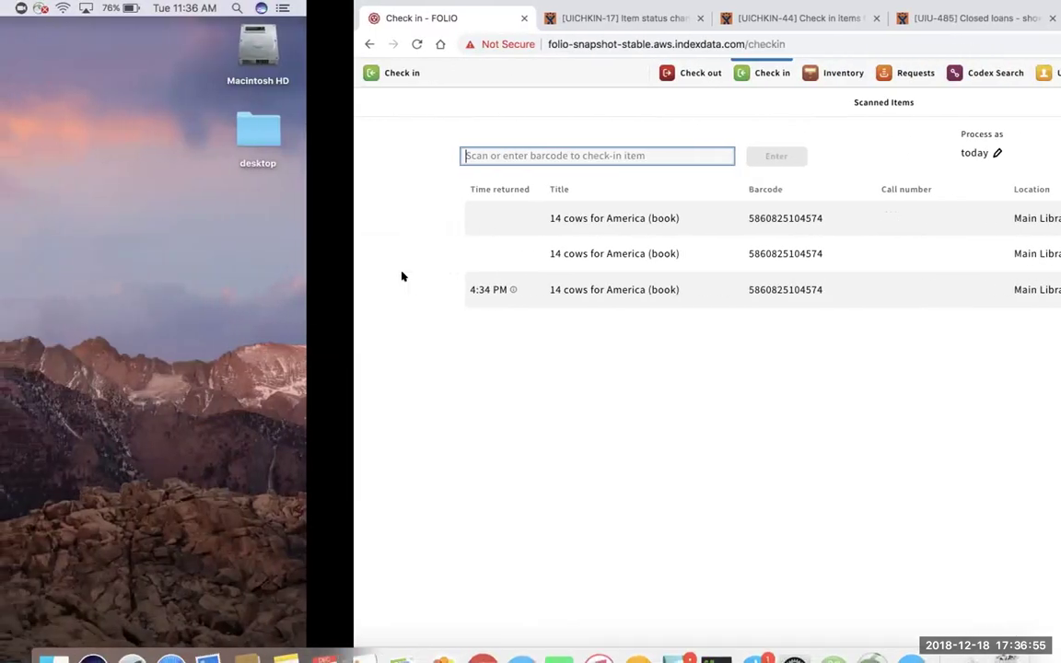
key(ctrl+Left)
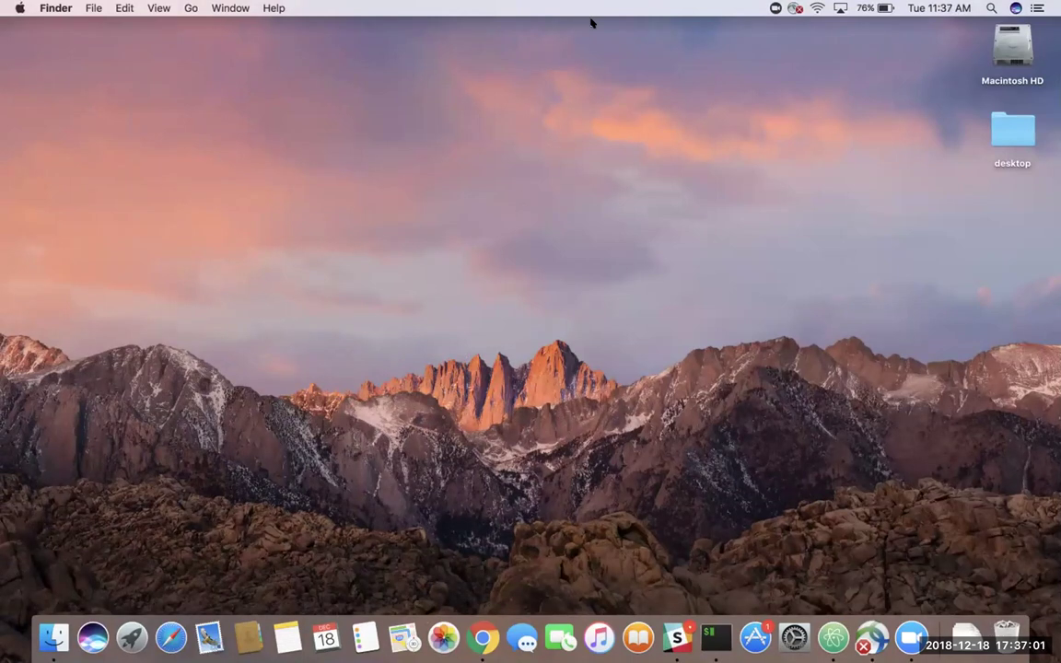
- Lock the screen with the Ctrl+Cmd+Q shortcut
key(ctrl+super+q)
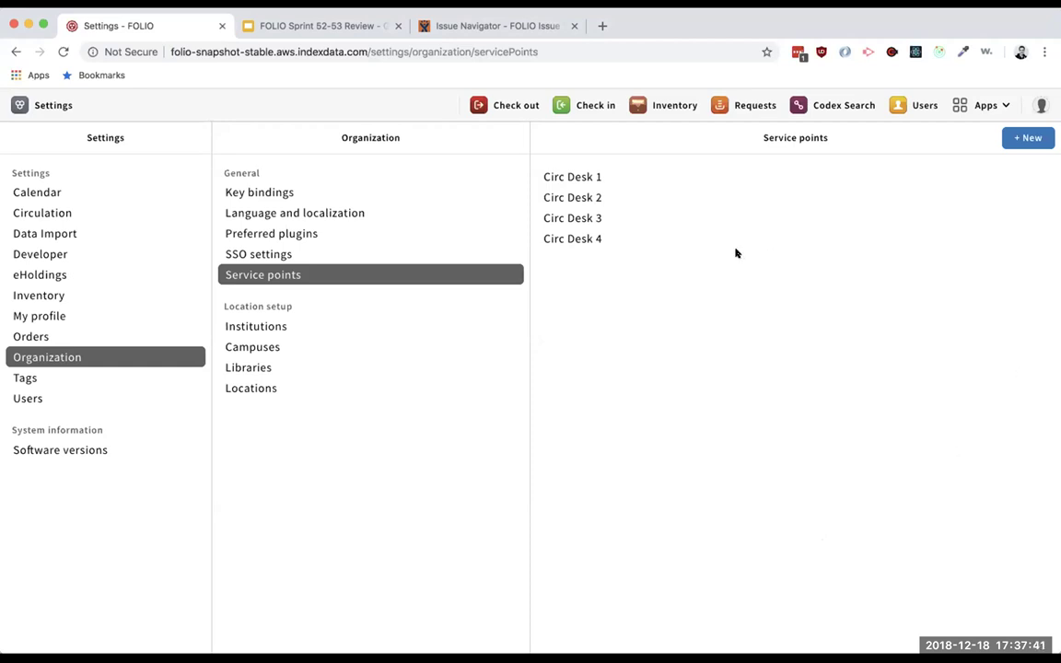
- Look at Circ Desk 1, then open Circ Desk 2 (code cd2) in its edit form
click(624, 180)
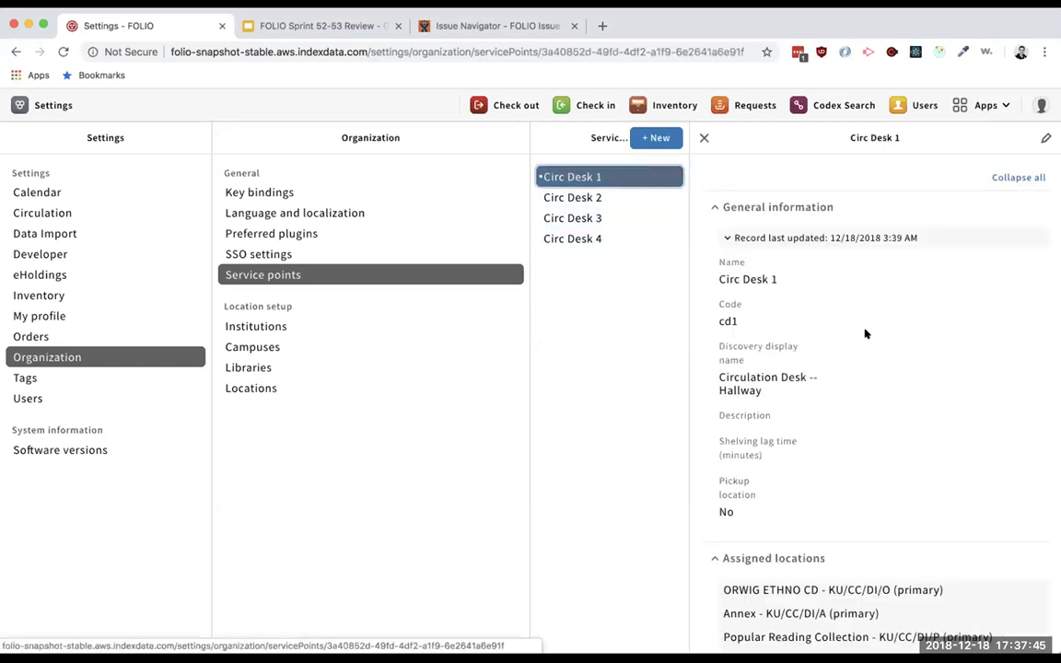
scroll(865, 333, down, 2)
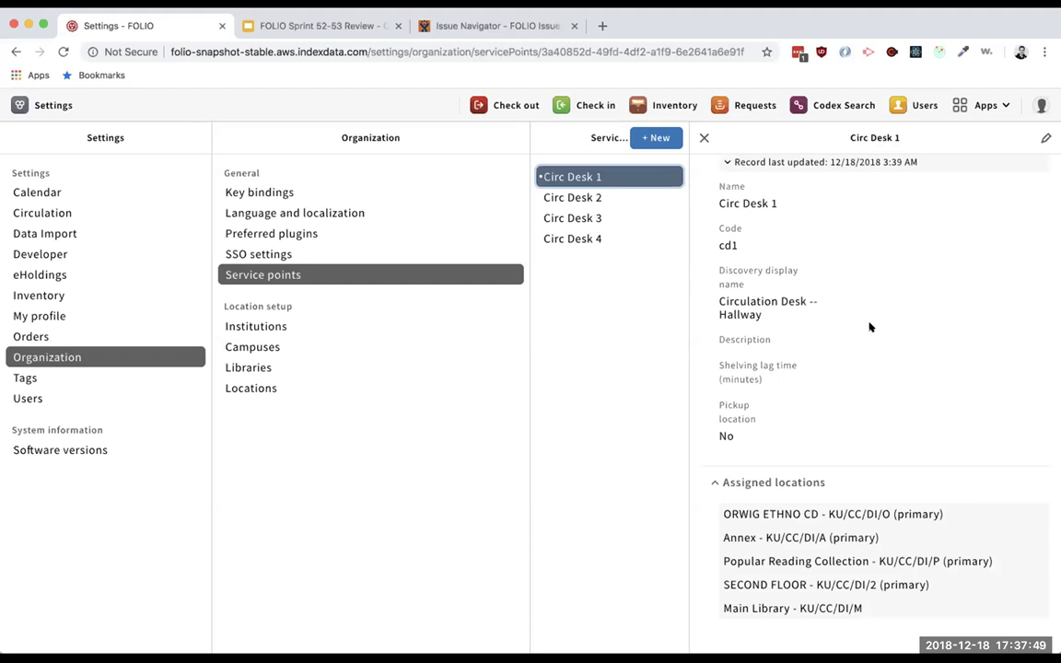
click(608, 197)
click(608, 177)
click(608, 197)
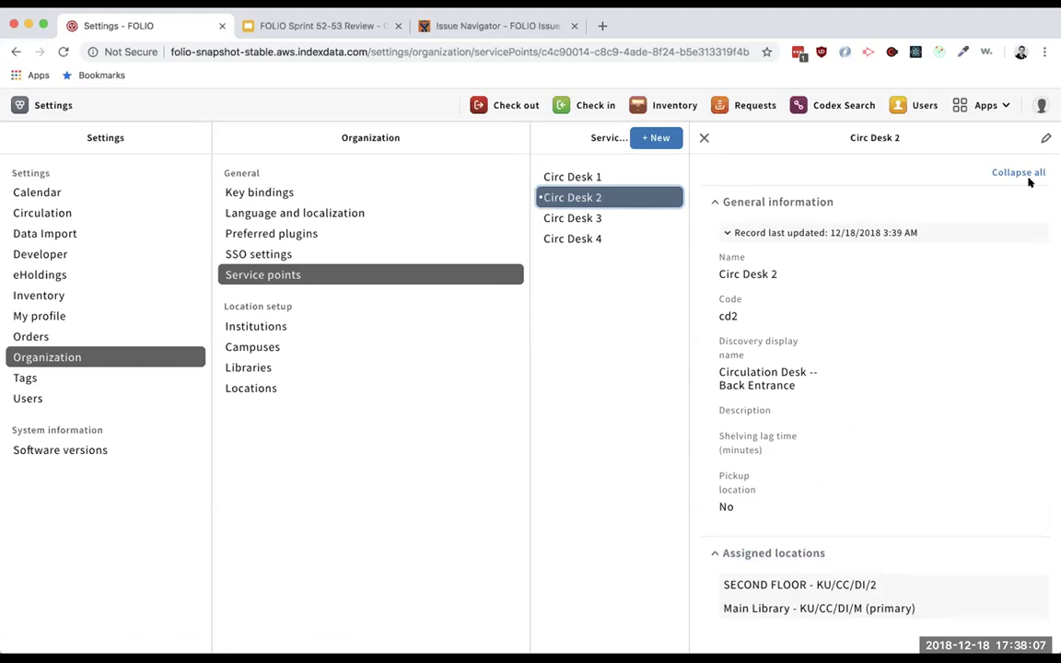
click(1046, 138)
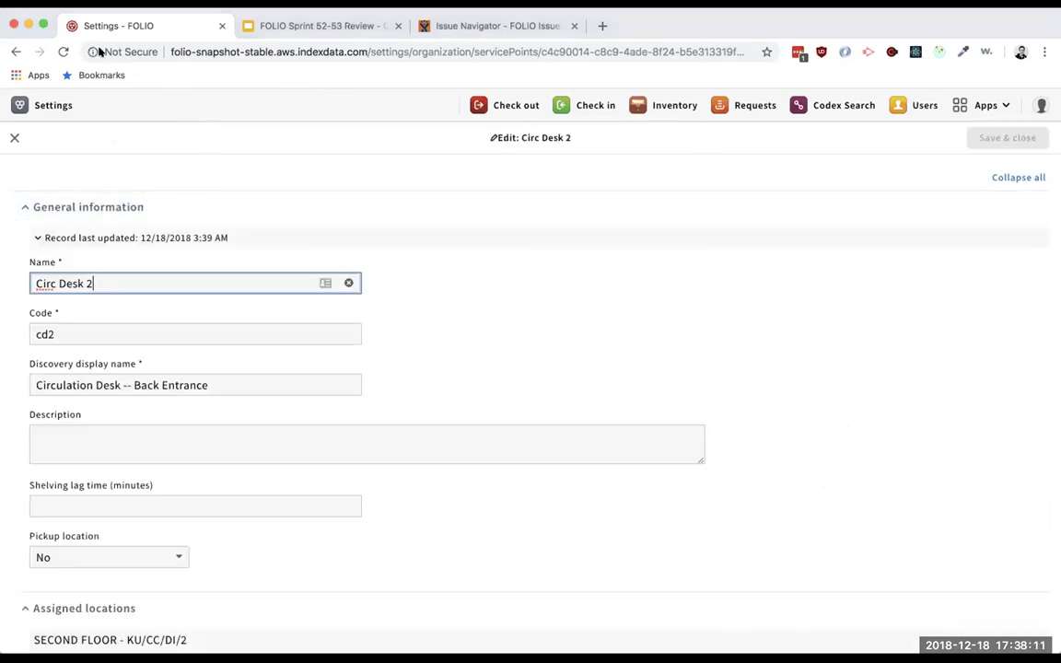
- Scroll down through the Circ Desk 2 edit form
scroll(534, 369, down, 2)
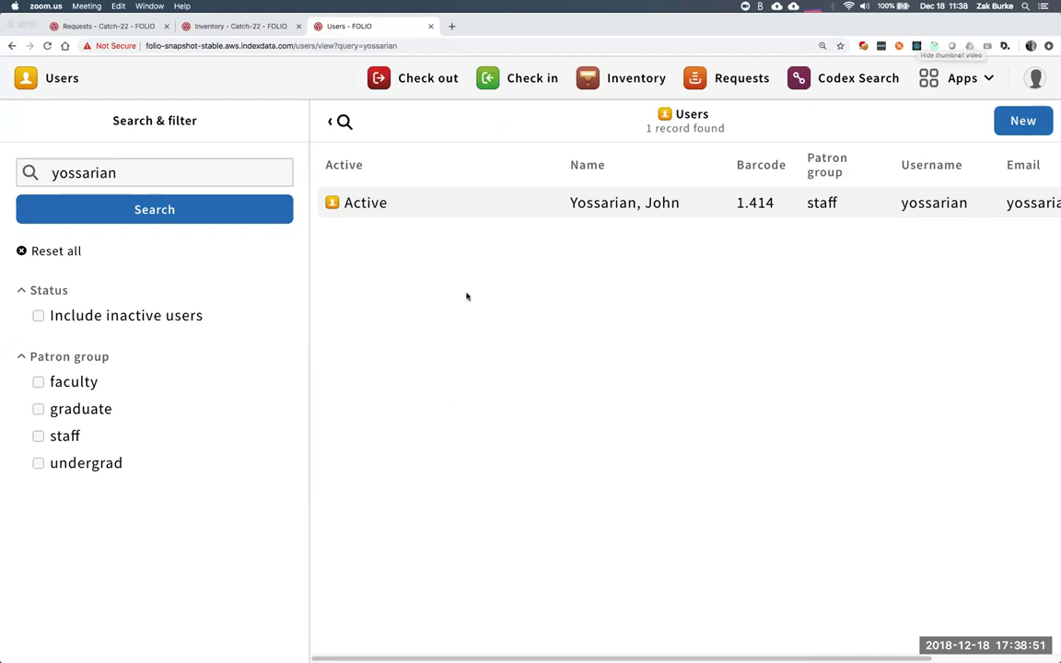
- Open the found patron's record and view their open request from the Requests section
click(440, 207)
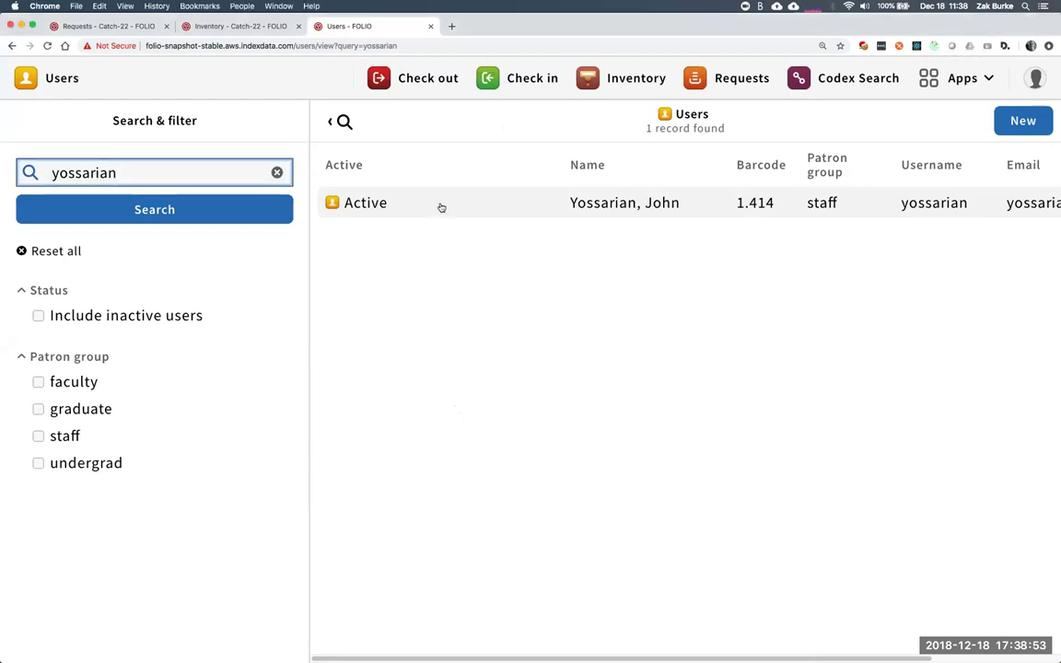
click(440, 207)
scroll(651, 370, down, 1)
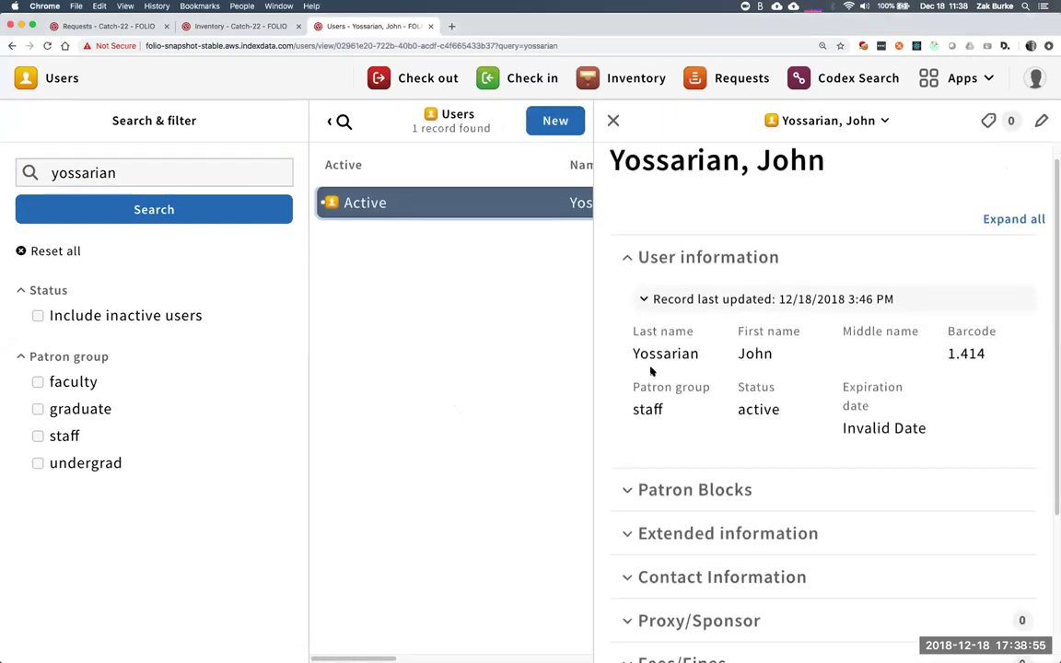
scroll(650, 370, down, 5)
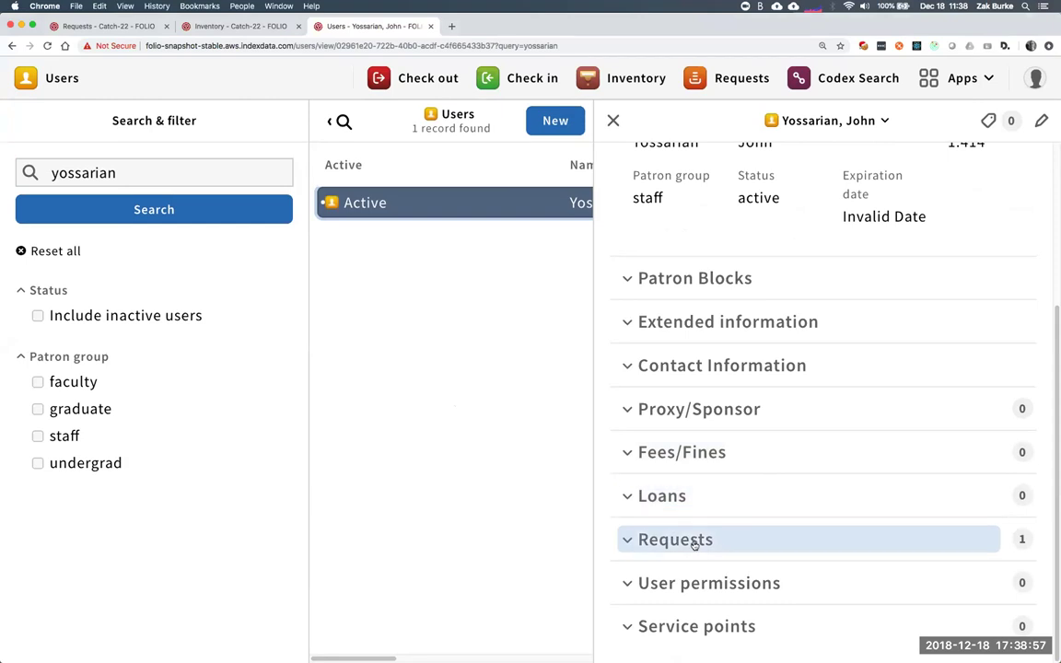
click(695, 543)
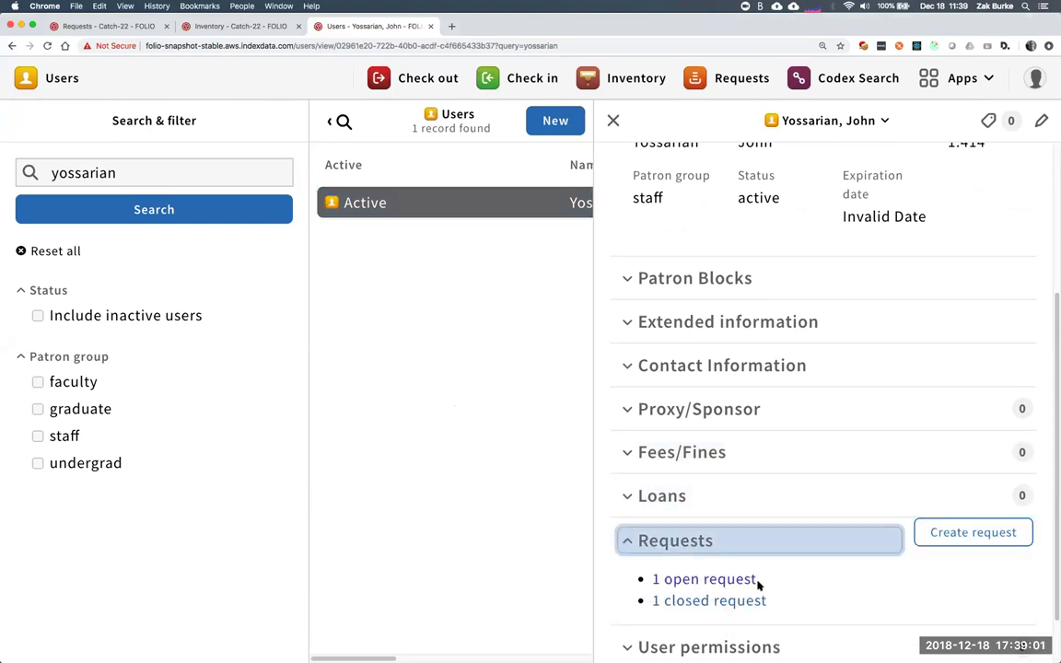
click(727, 582)
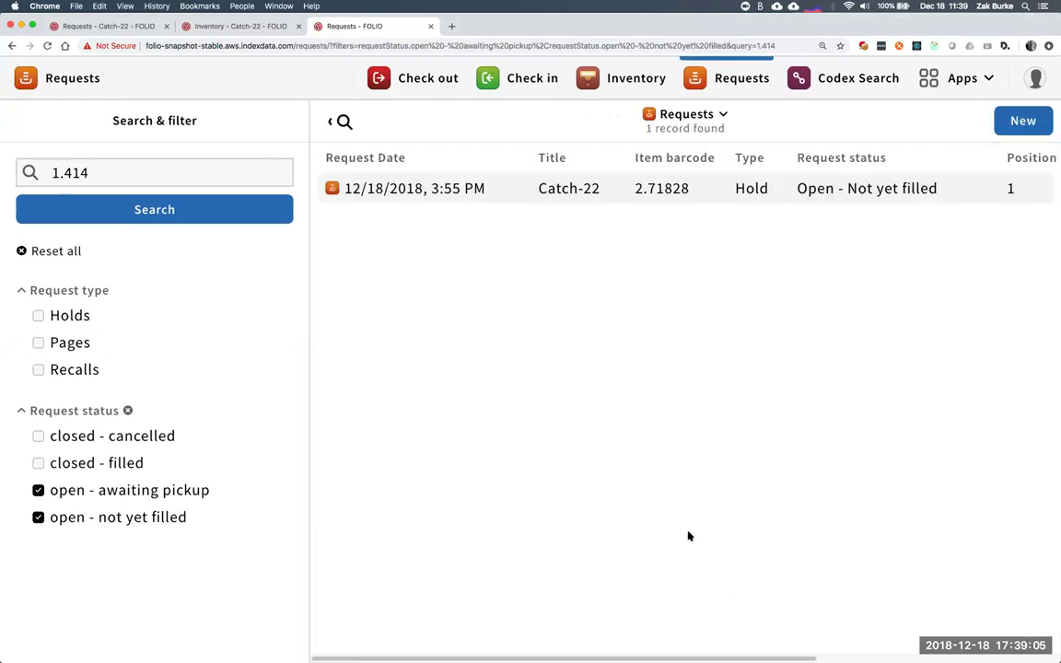
double_click(135, 171)
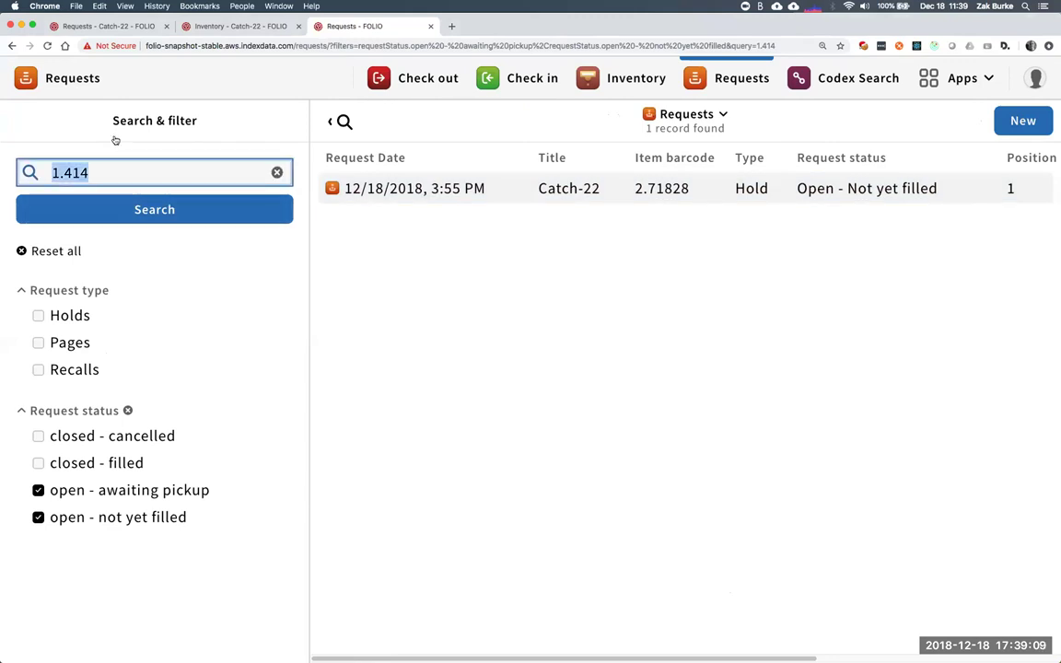
click(475, 343)
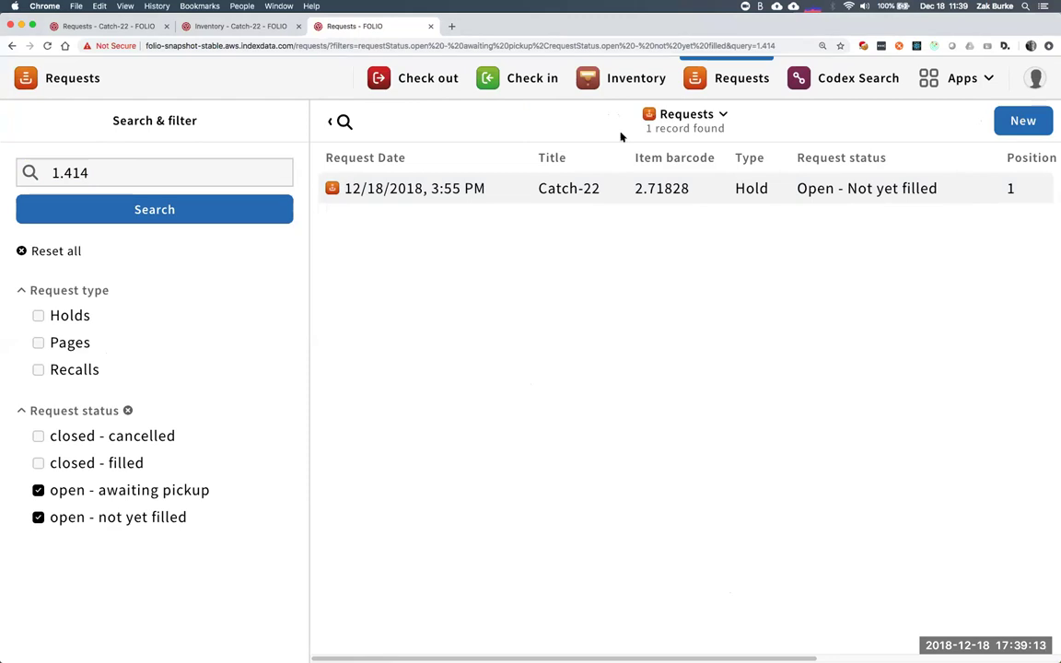
- Return to the patron record and start a new Hold request with them as requester
click(11, 45)
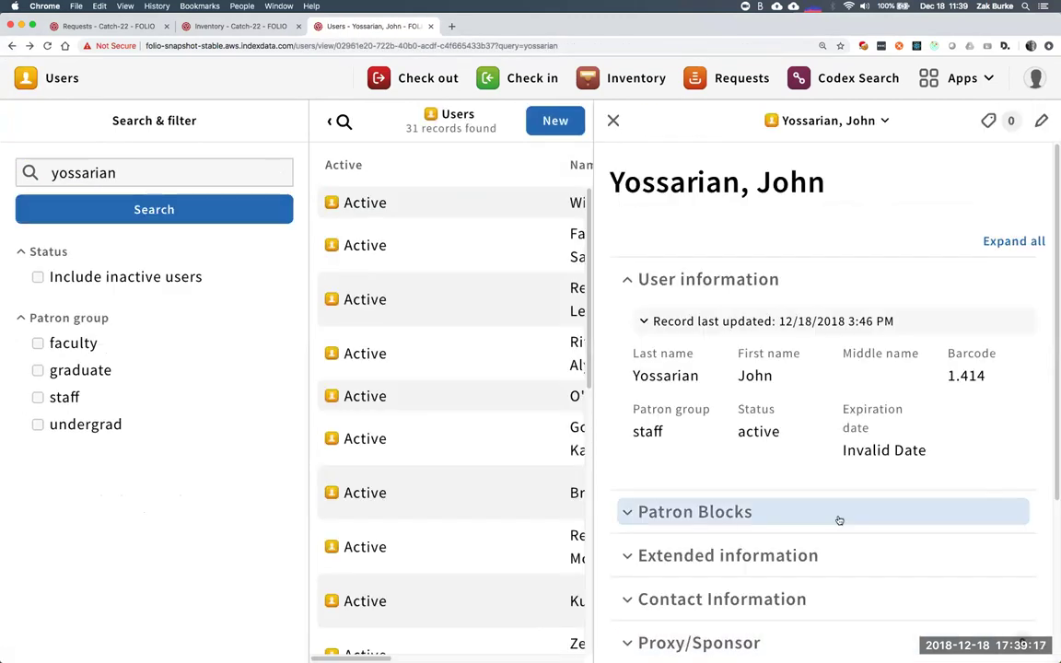
scroll(836, 517, down, 3)
click(884, 545)
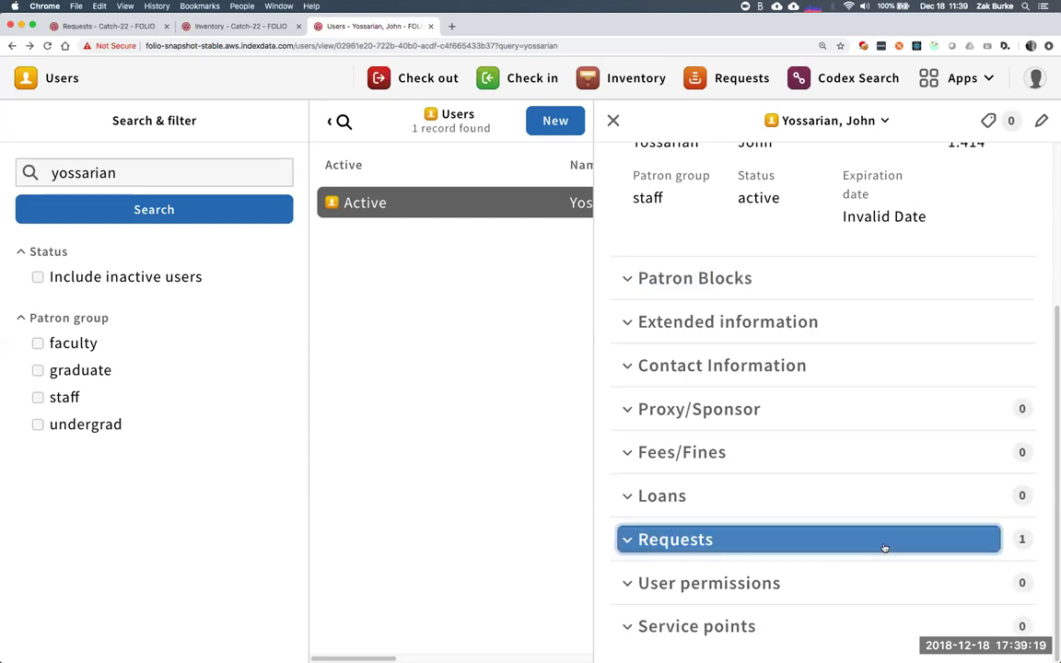
click(947, 536)
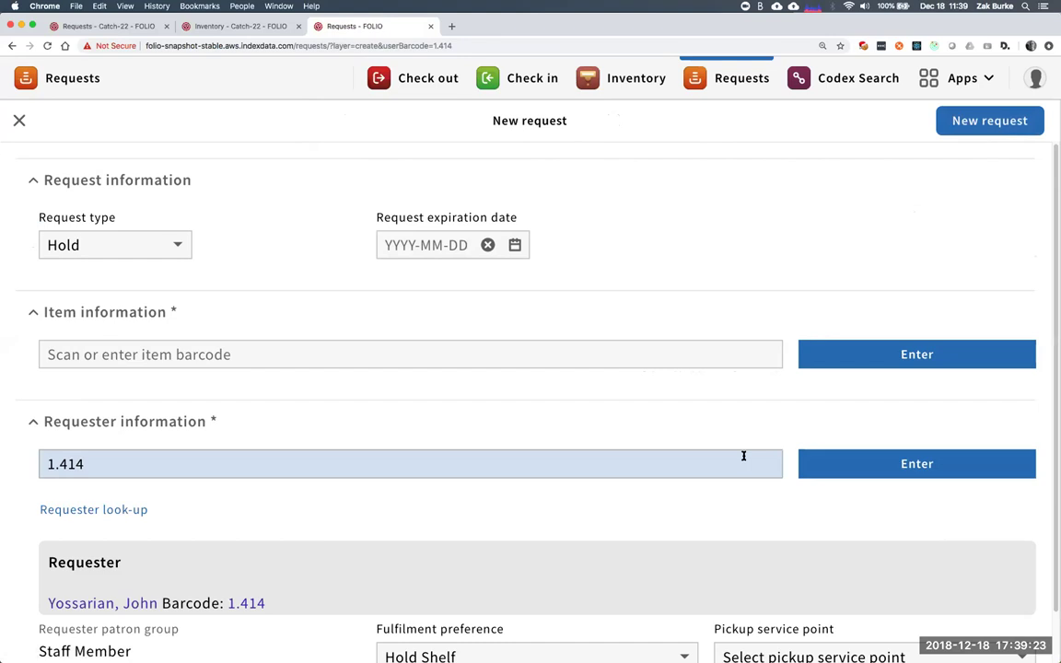
- Scroll down the New request form
scroll(744, 456, down, 2)
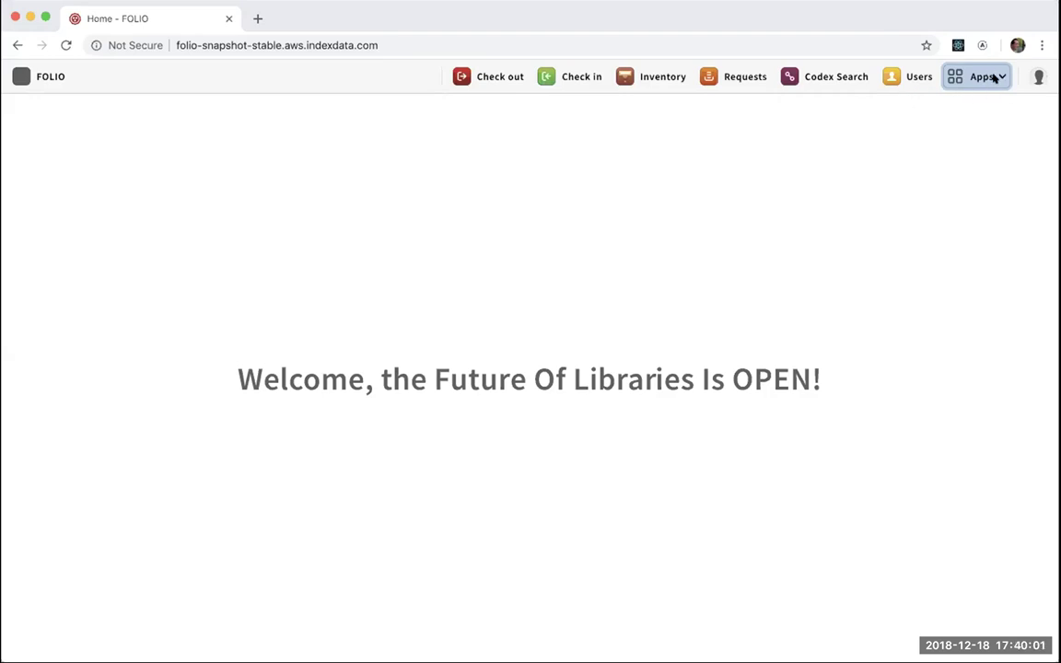
- Go to Settings > Circulation > Patron notice templates
click(992, 77)
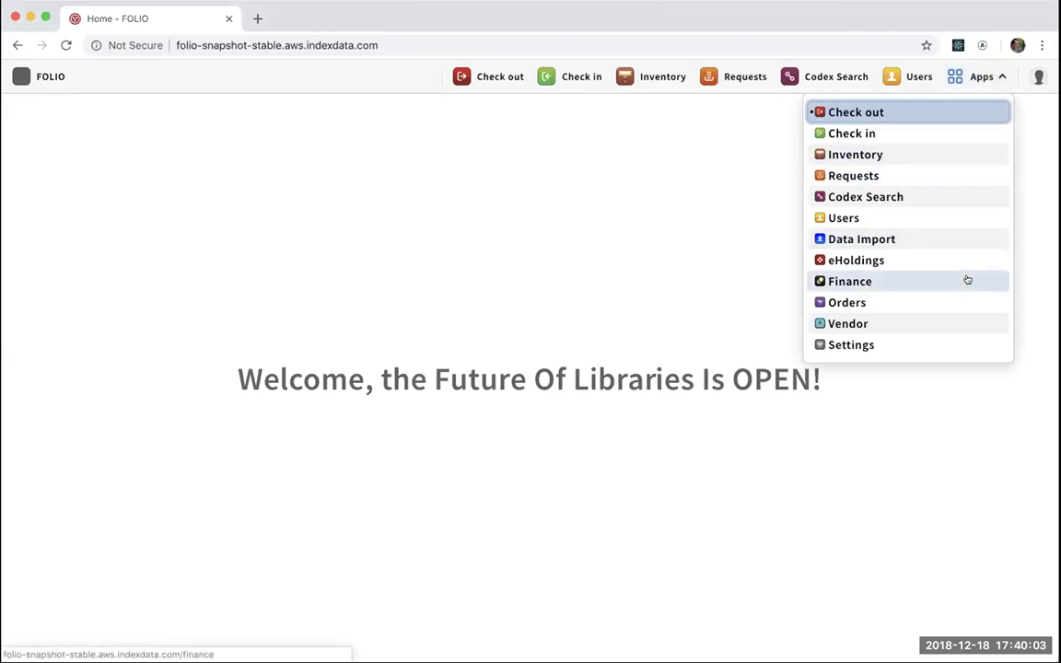
click(957, 339)
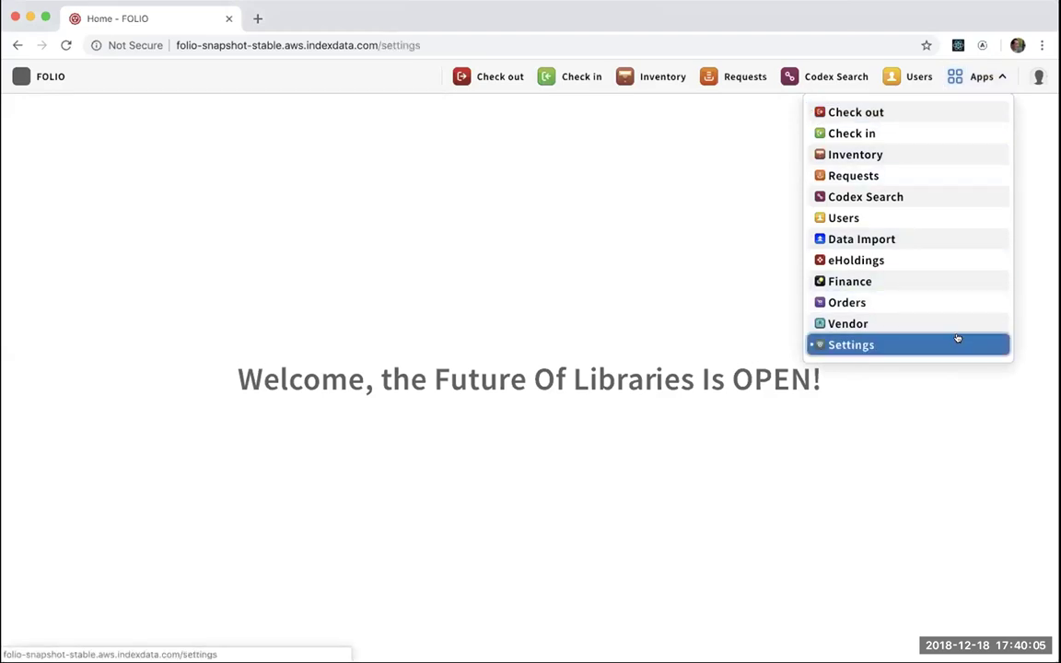
click(31, 183)
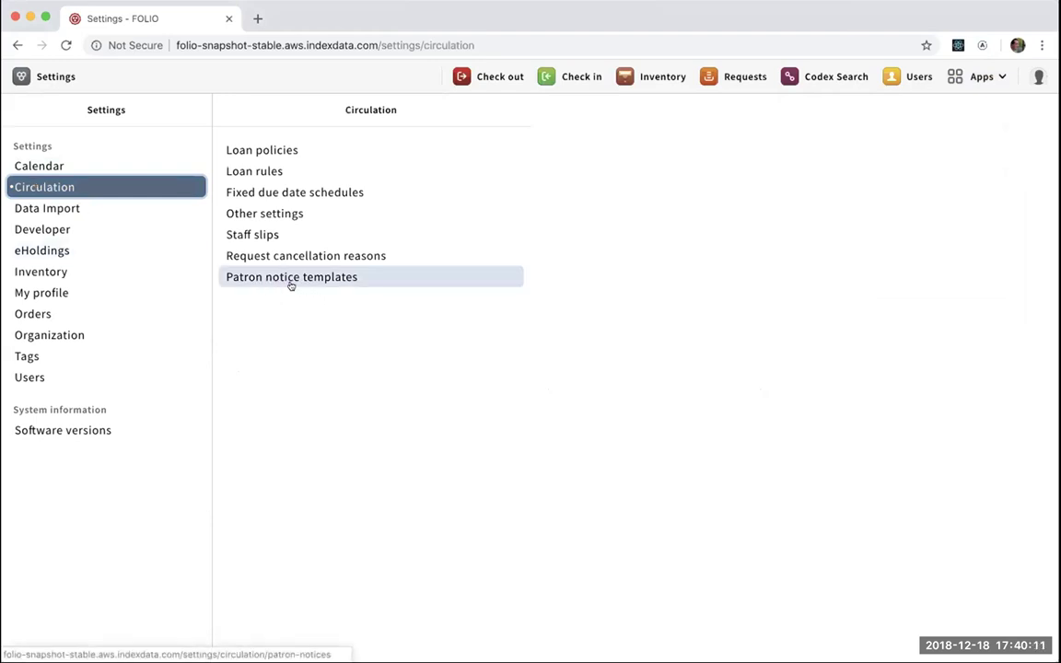
click(290, 279)
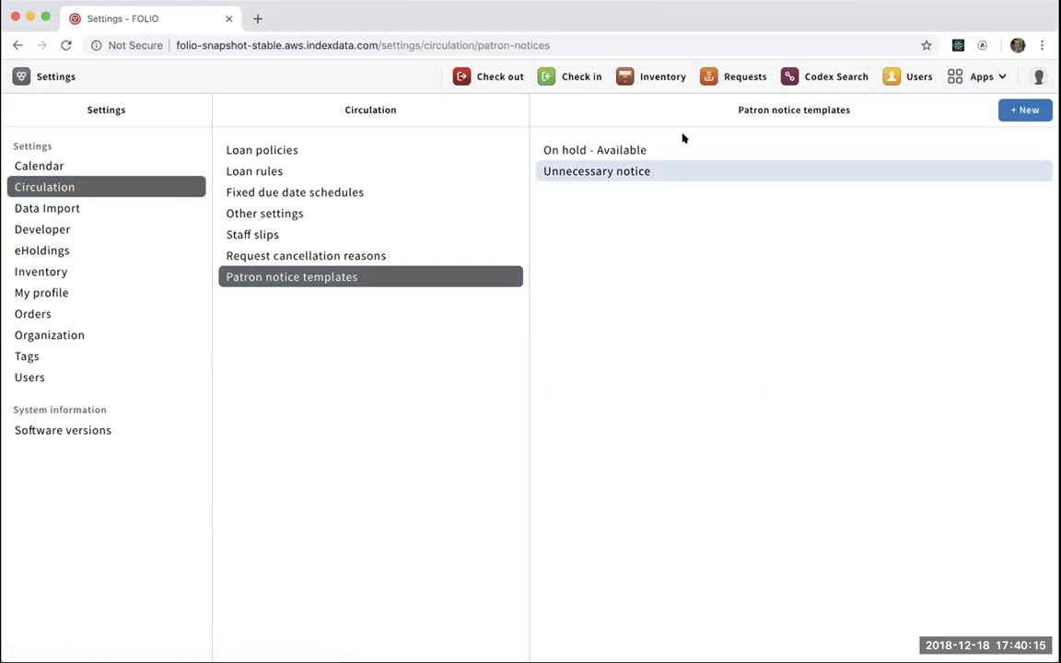
- View the On hold - Available notice and the Hold staff slip, then return to notice templates
click(608, 157)
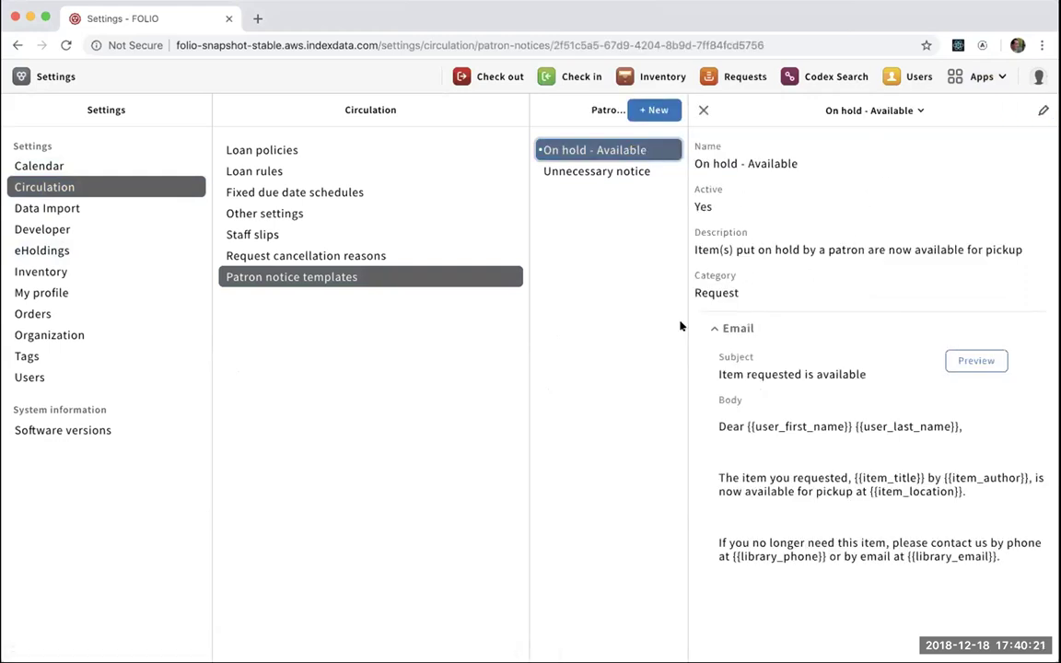
click(265, 235)
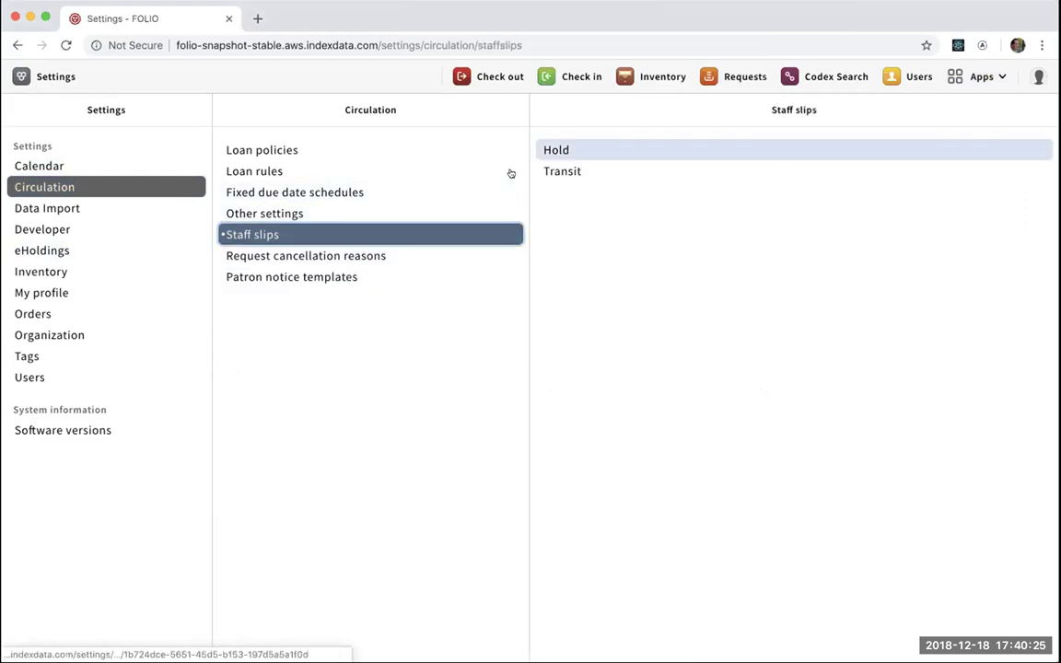
click(608, 150)
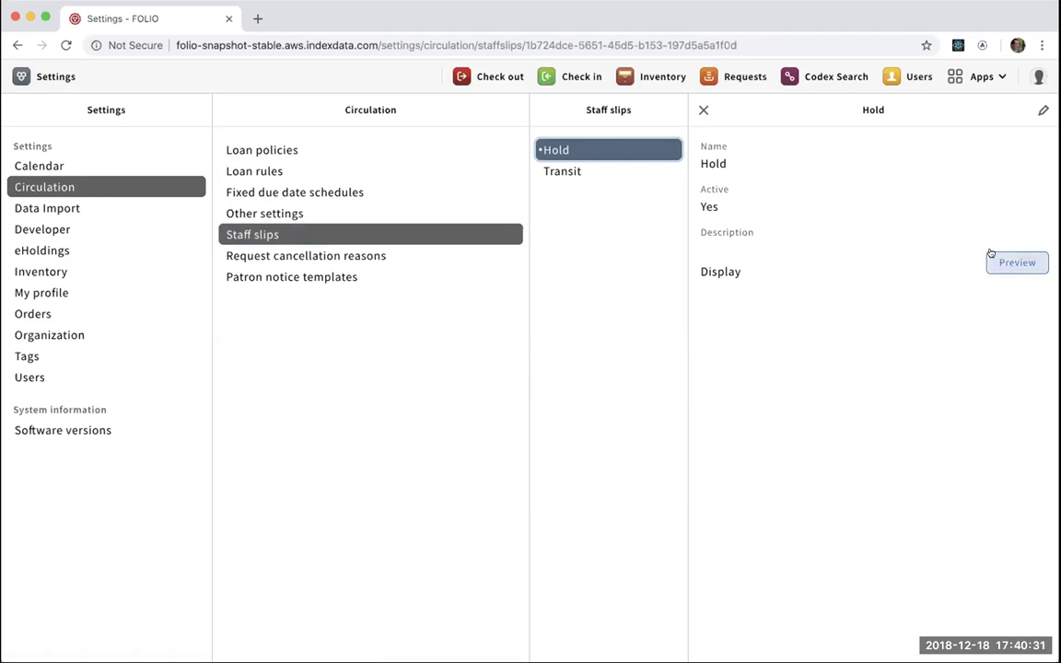
click(407, 277)
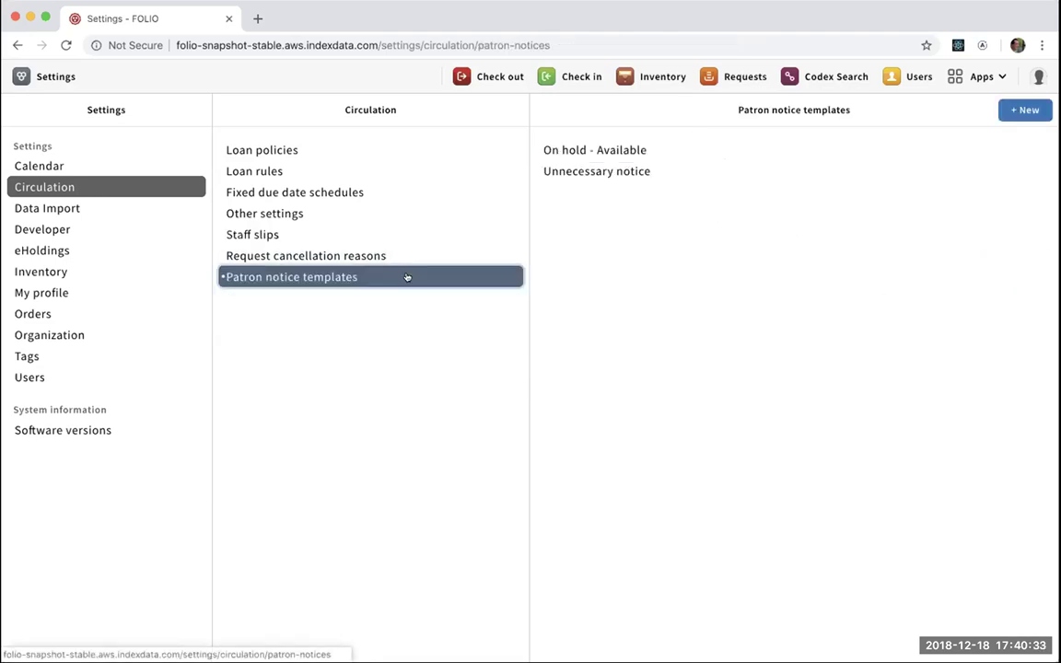
- In On hold - Available, highlight the {{user_first_name}} and {{user_last_name}} tokens, then preview it
click(600, 154)
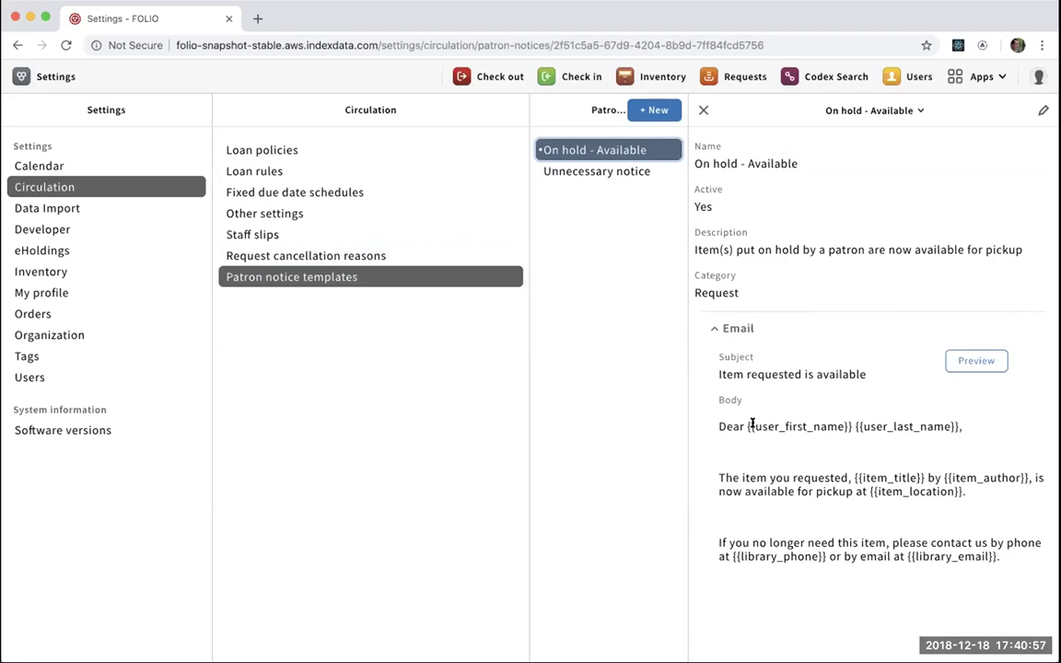
drag(748, 426, 856, 421)
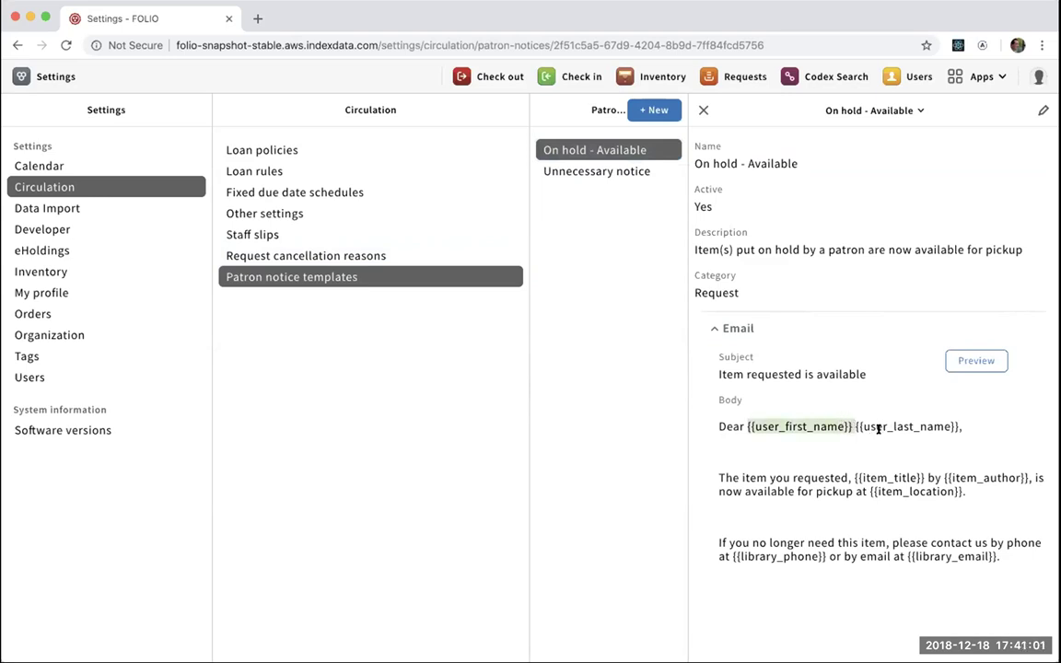
click(854, 424)
drag(854, 424, 958, 420)
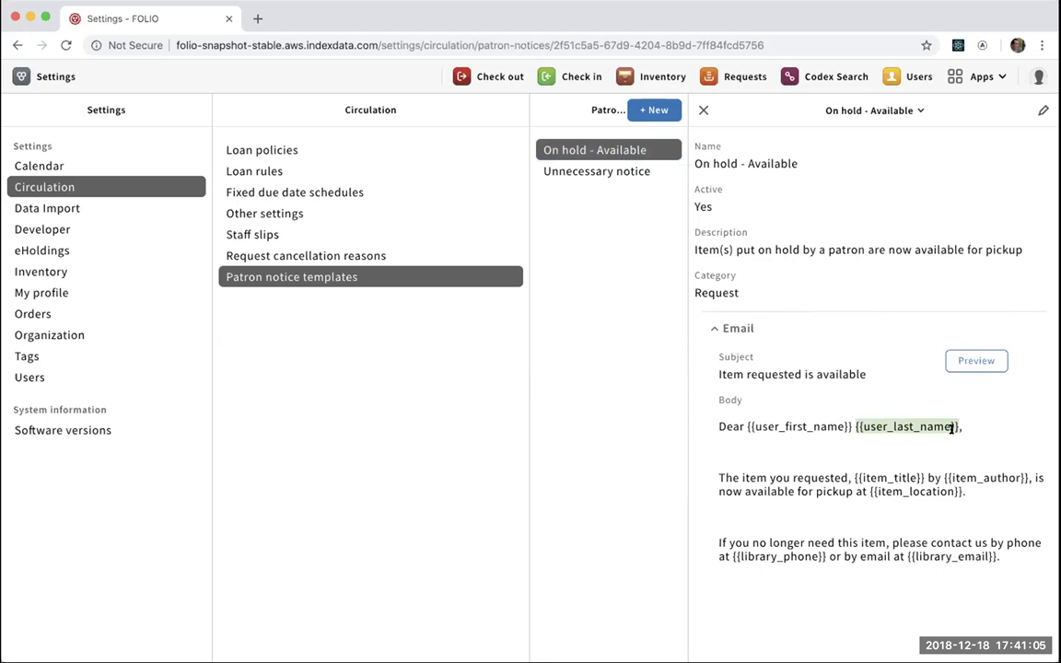
click(960, 394)
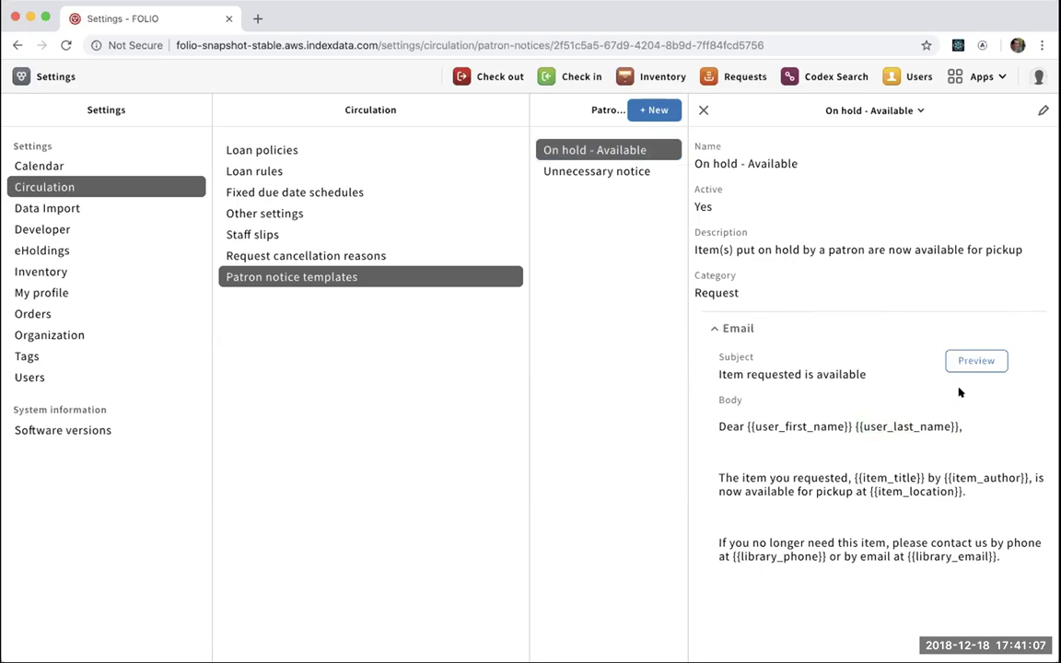
click(963, 359)
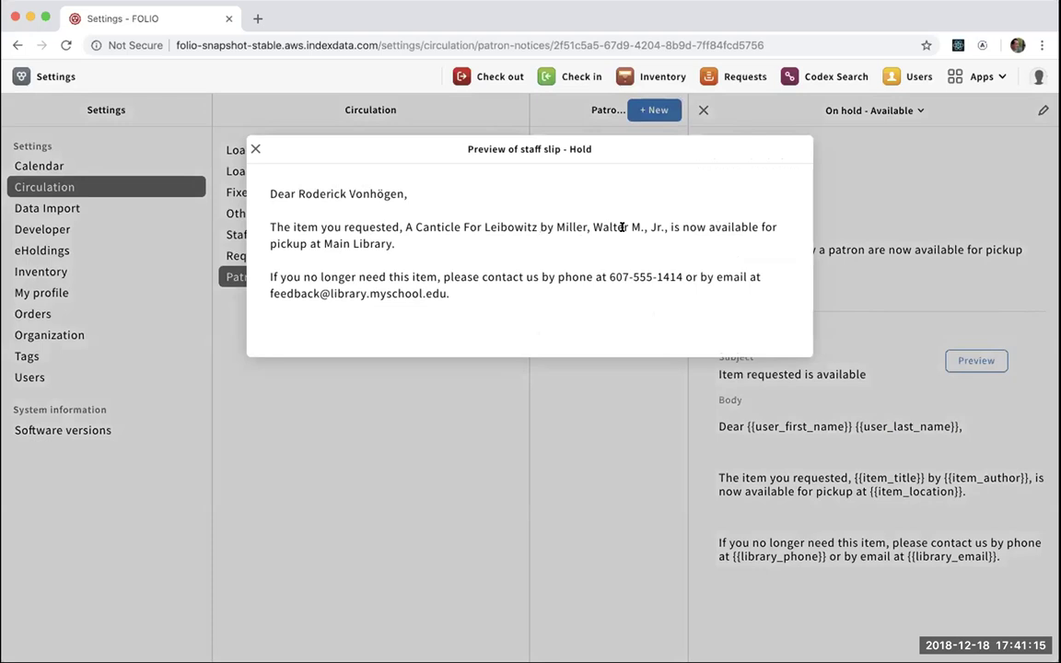
- Close the preview, preview again from the edit form, then close without saving
click(256, 149)
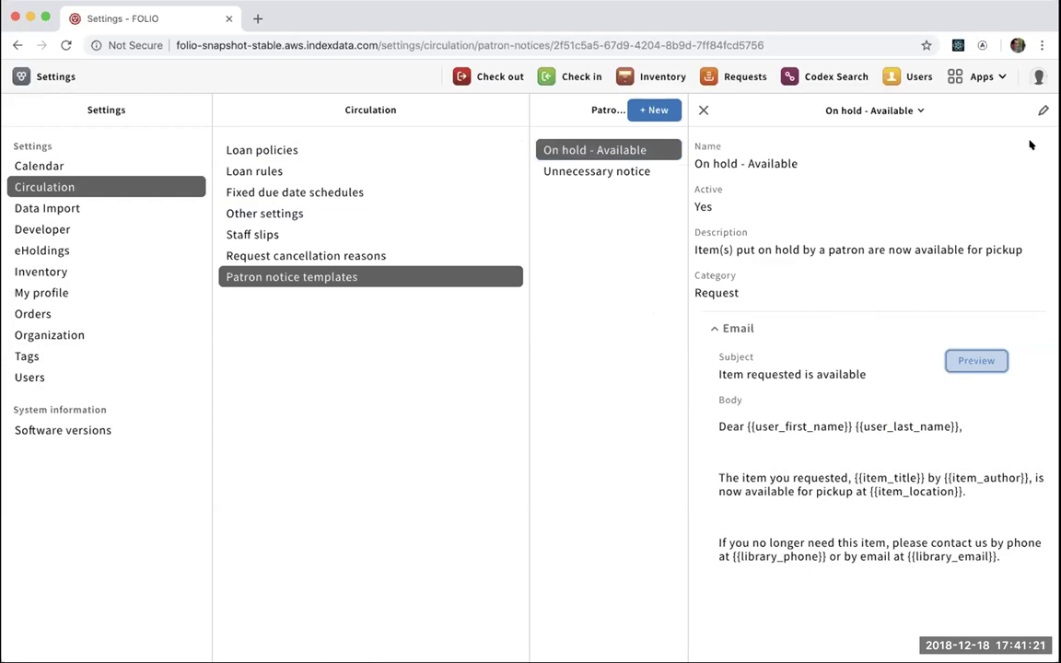
click(1041, 111)
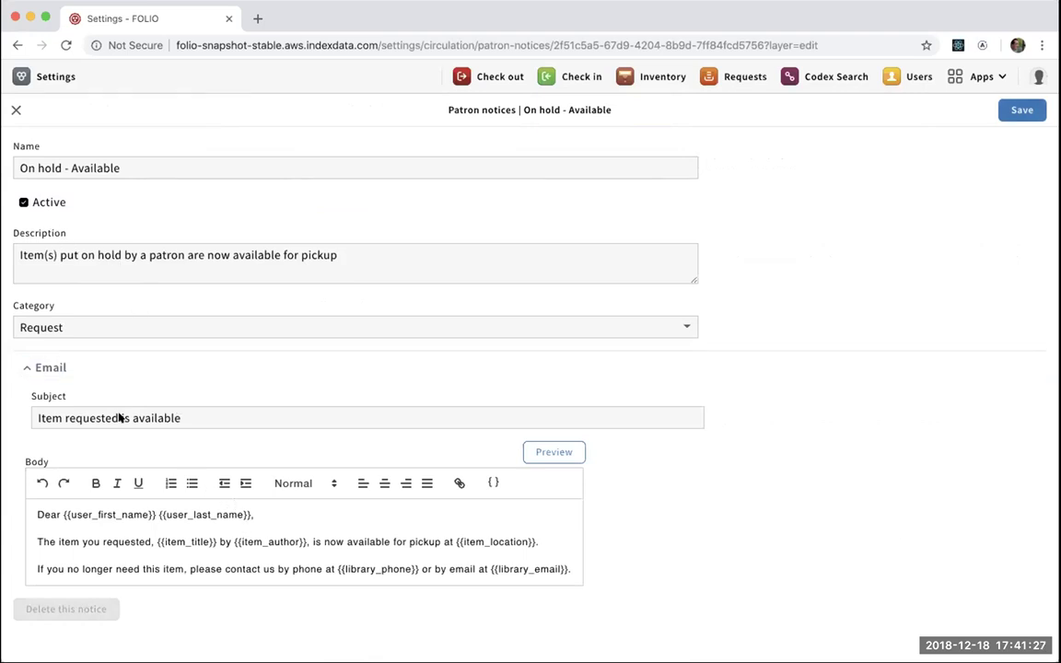
click(553, 453)
click(231, 134)
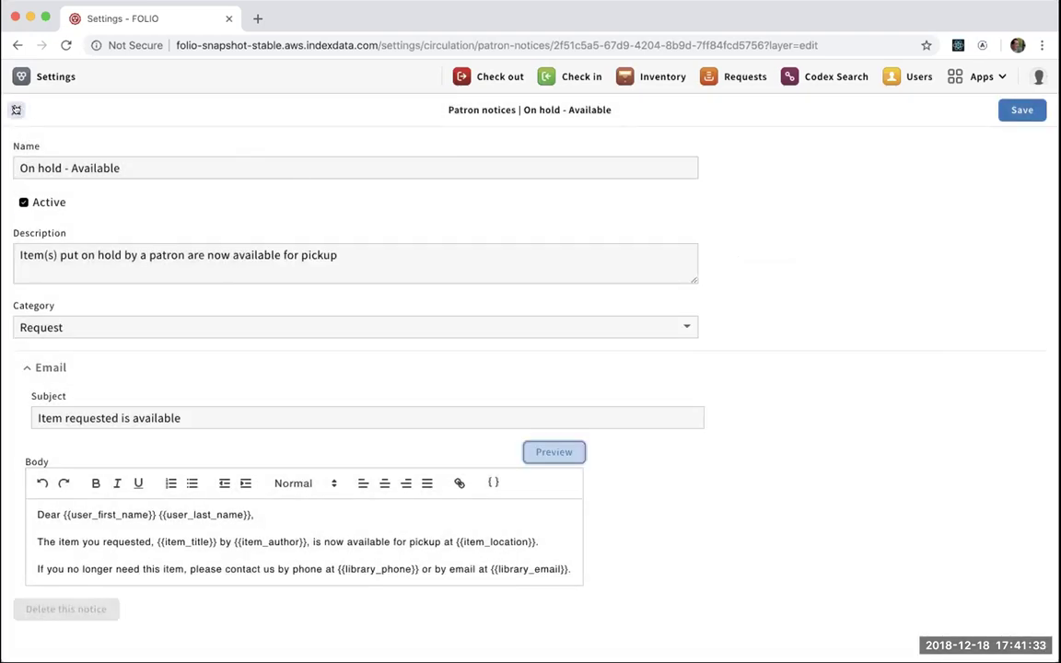
click(15, 110)
click(561, 222)
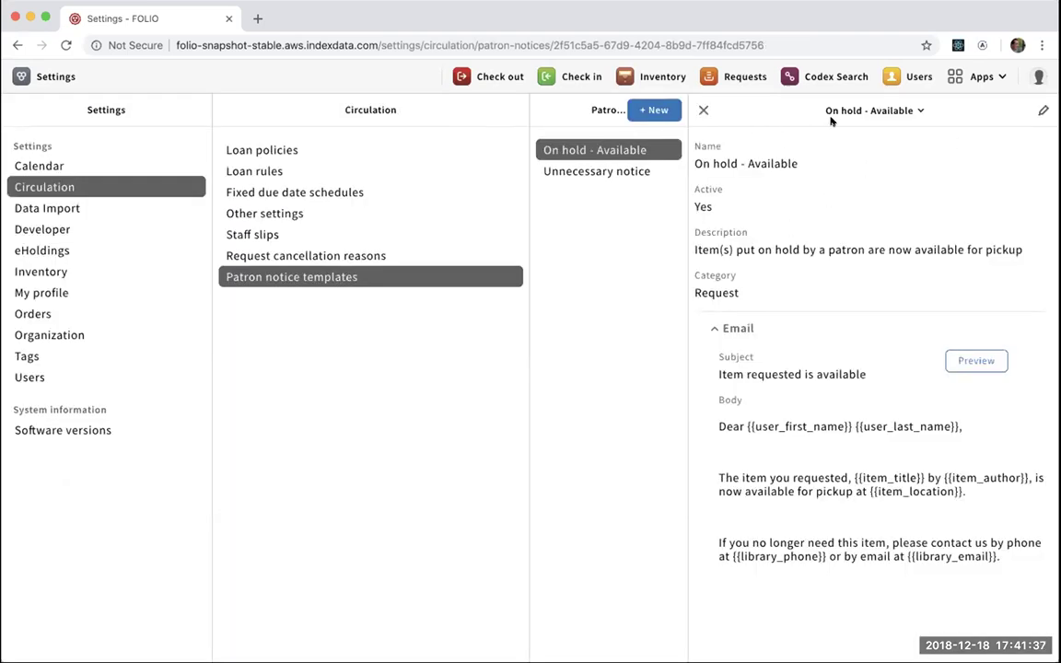
- Create a new patron notice named 'test 4', description 'test notice', category Request
click(652, 110)
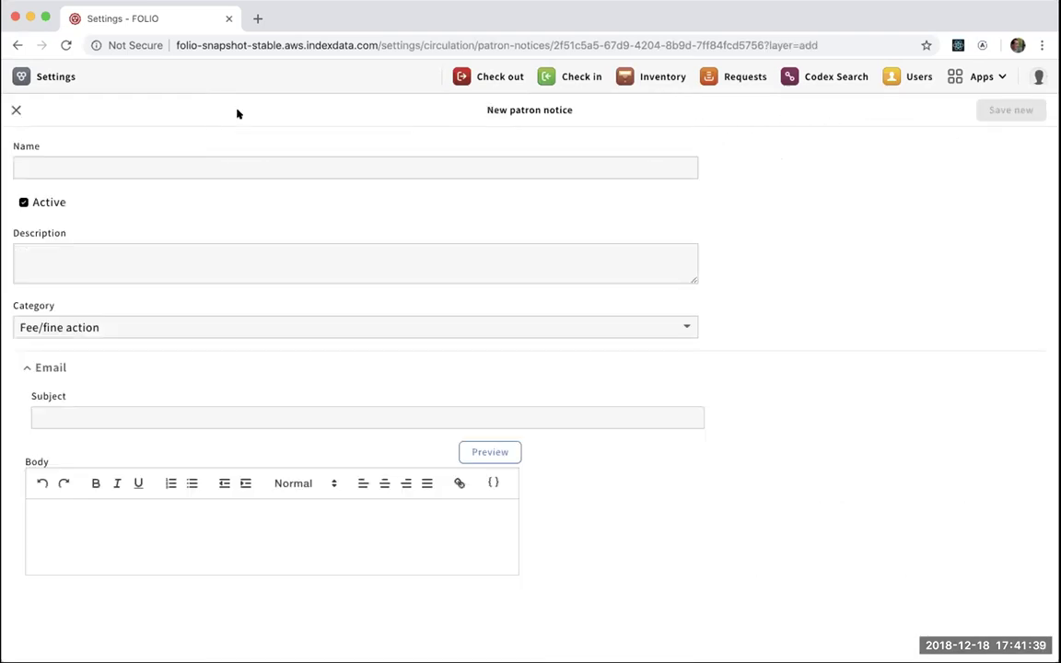
click(179, 158)
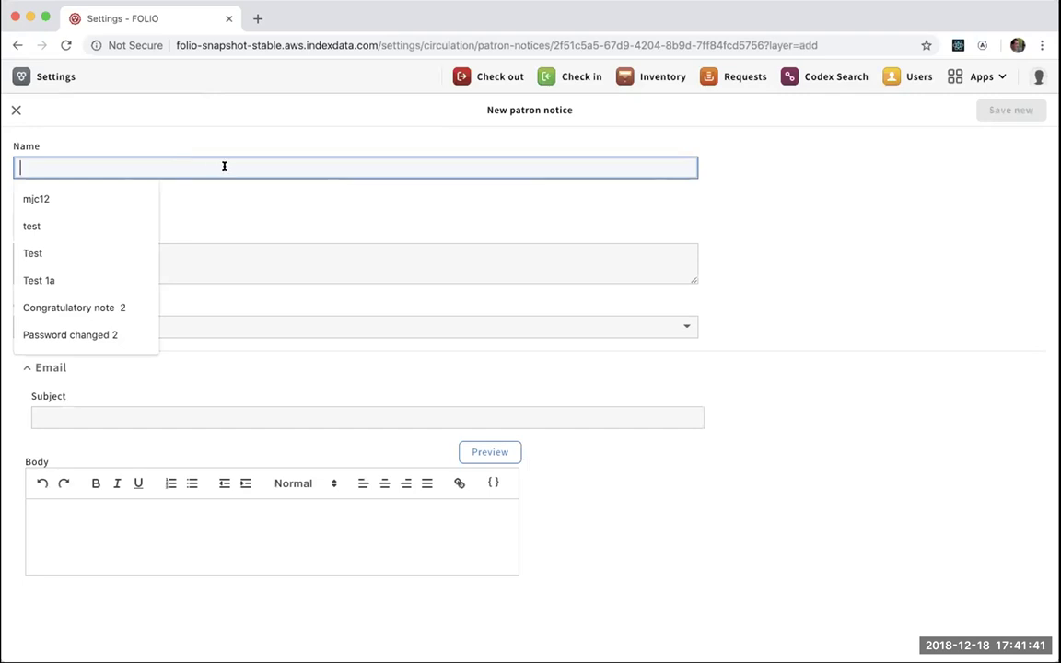
click(251, 213)
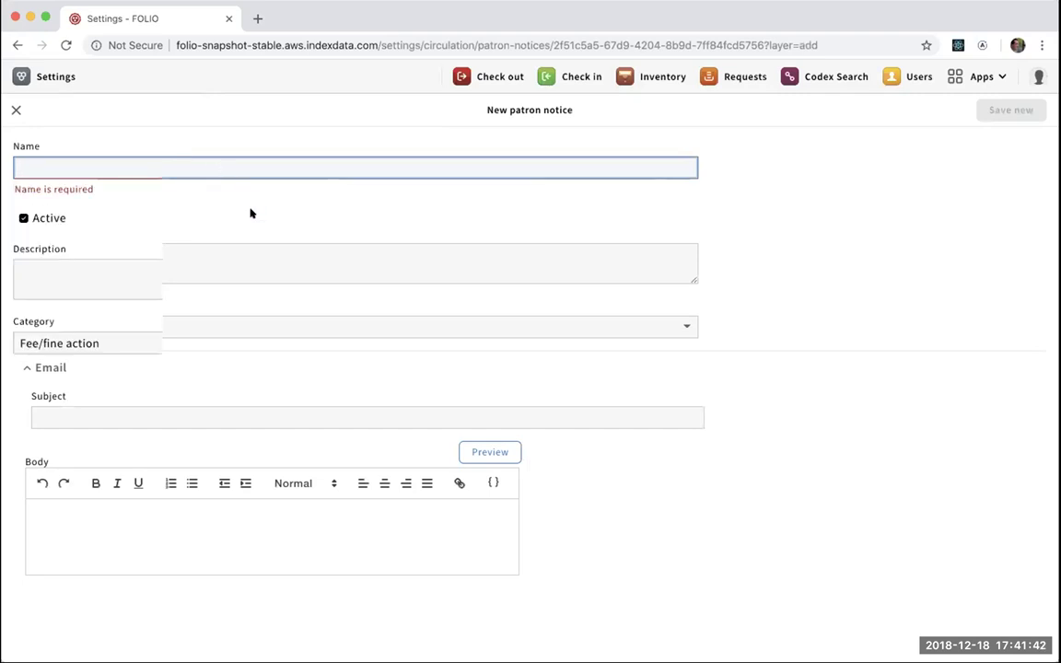
click(116, 165)
text(test 4)
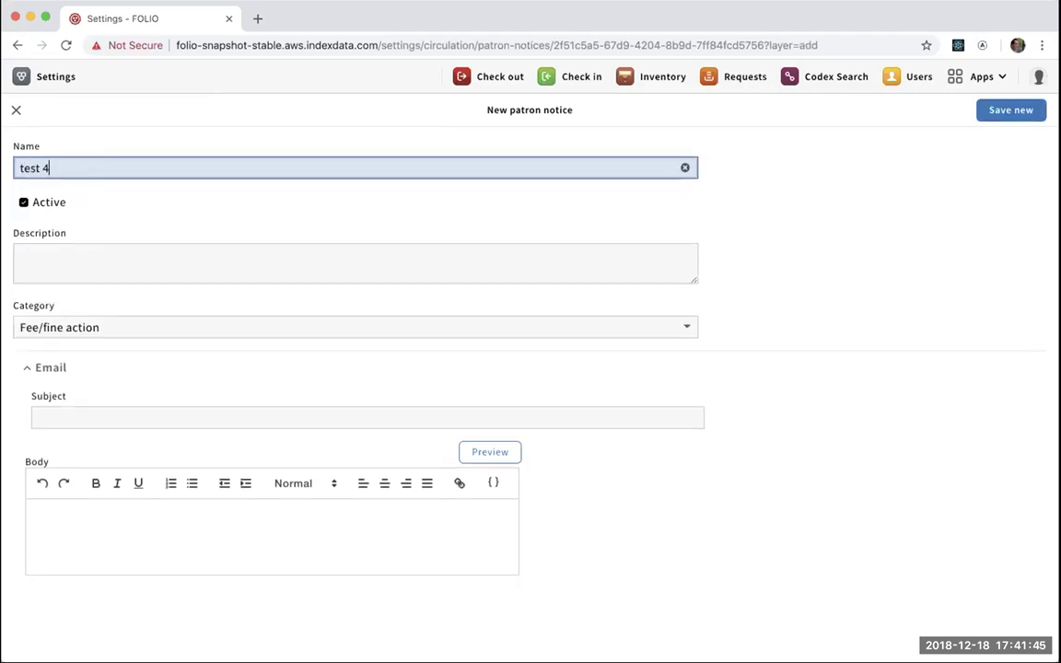
click(106, 248)
text(test )
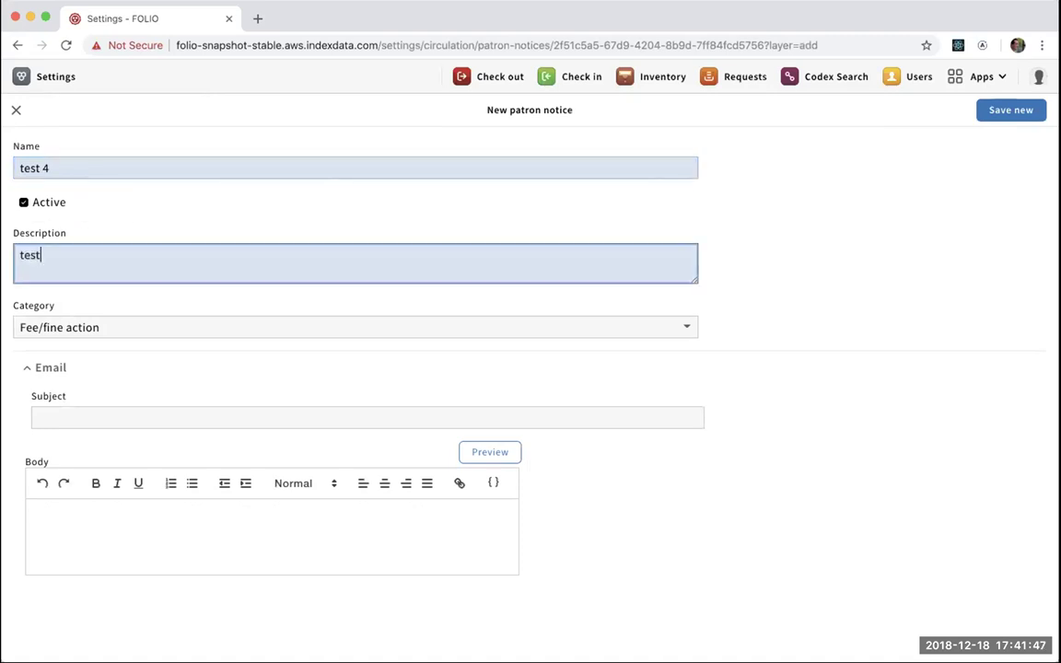
text(notice)
click(119, 325)
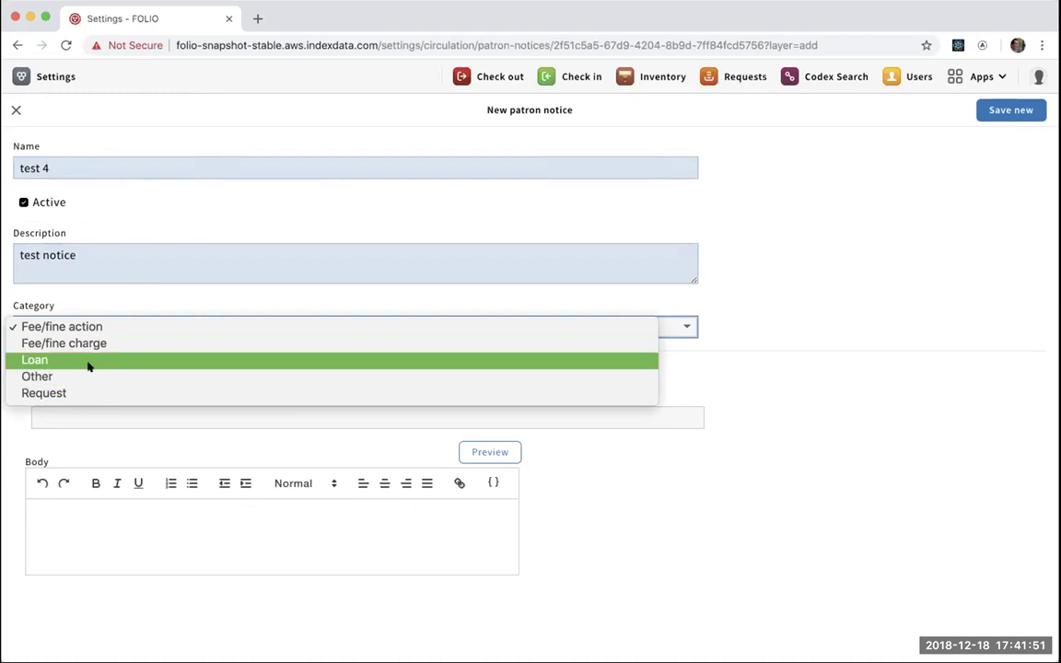
click(78, 391)
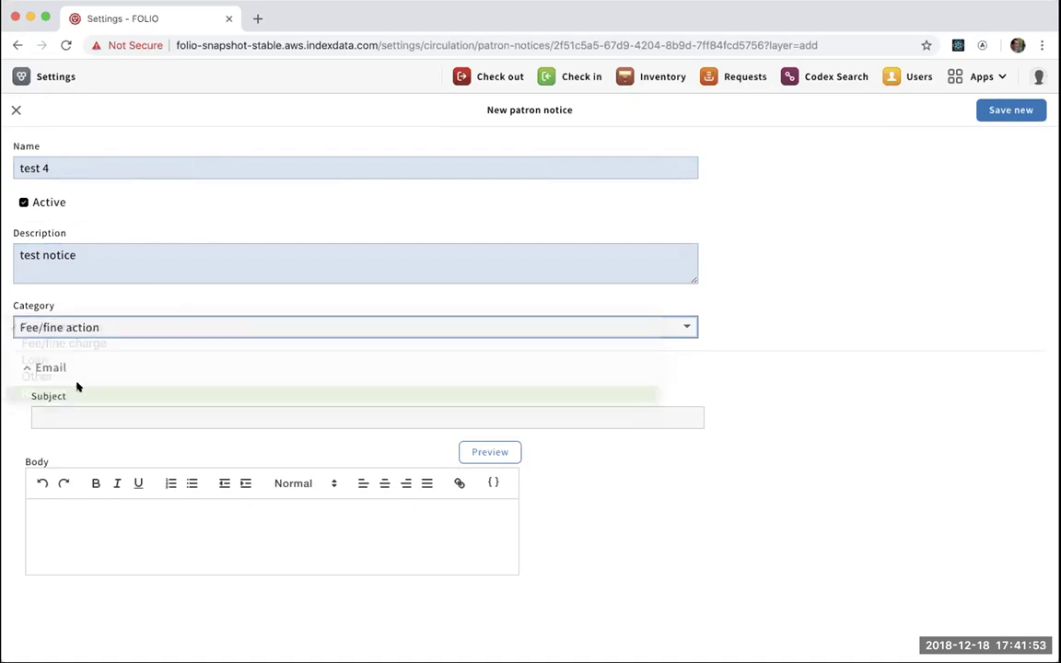
- Set the notice subject to 'Item is available' and place the caret in the body
click(56, 416)
text(It)
key(BackSpace)
key(BackSpace)
text(Itme is)
key(BackSpace)
key(BackSpace)
text(emn is)
key(BackSpace)
key(BackSpace)
key(BackSpace)
key(BackSpace)
key(BackSpace)
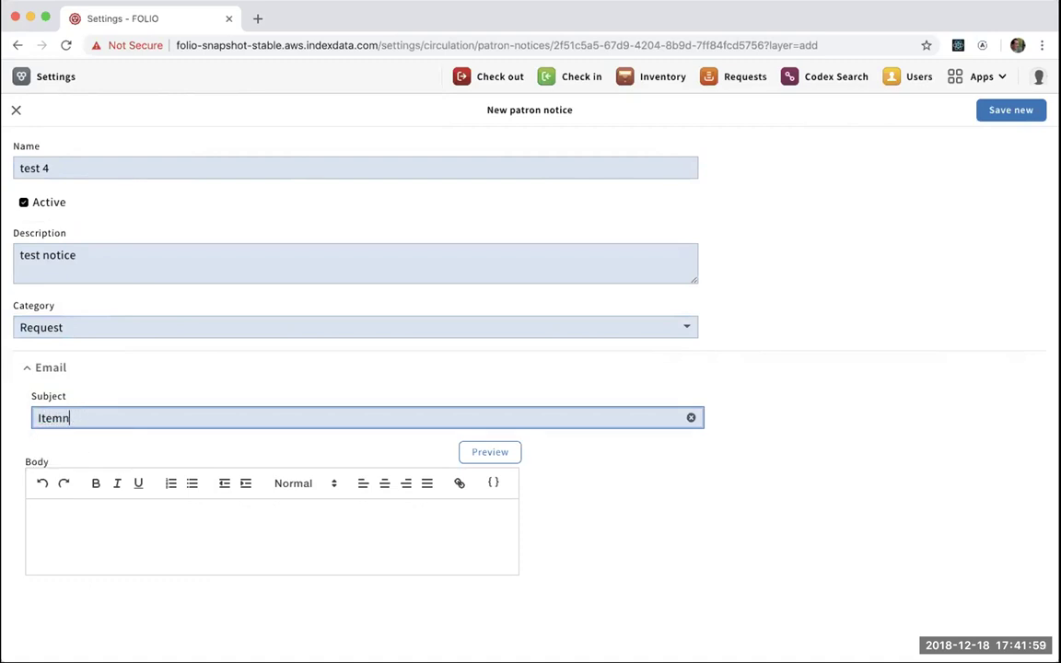
text(m)
key(BackSpace)
text(is available)
click(102, 519)
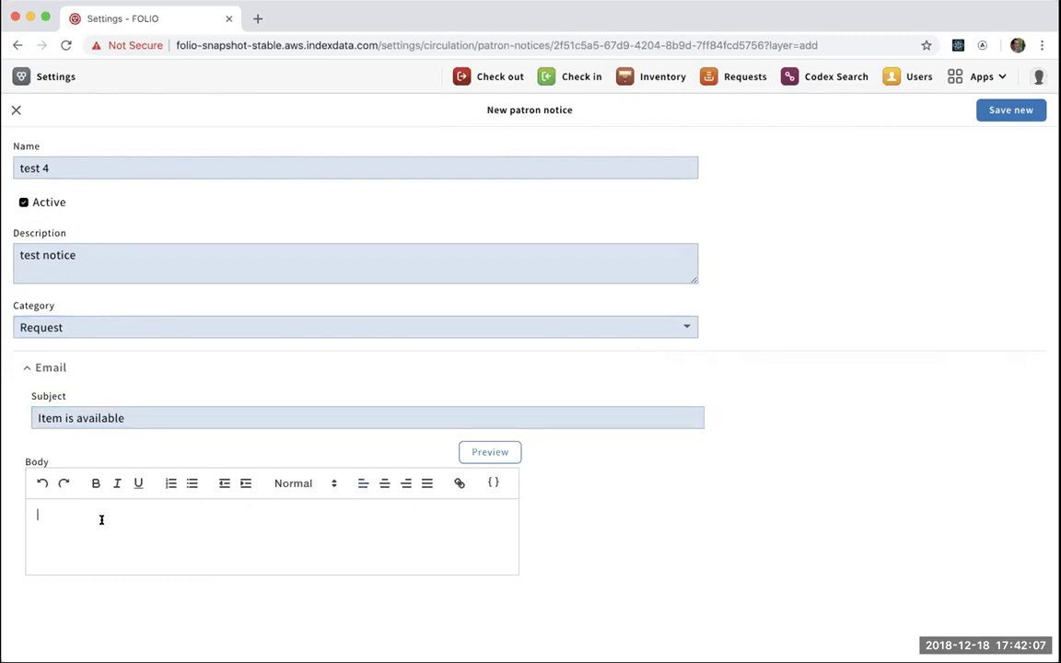
- Complete the greeting with the user_first_name variable and a comma, then start a new line
text(Hi,)
click(487, 483)
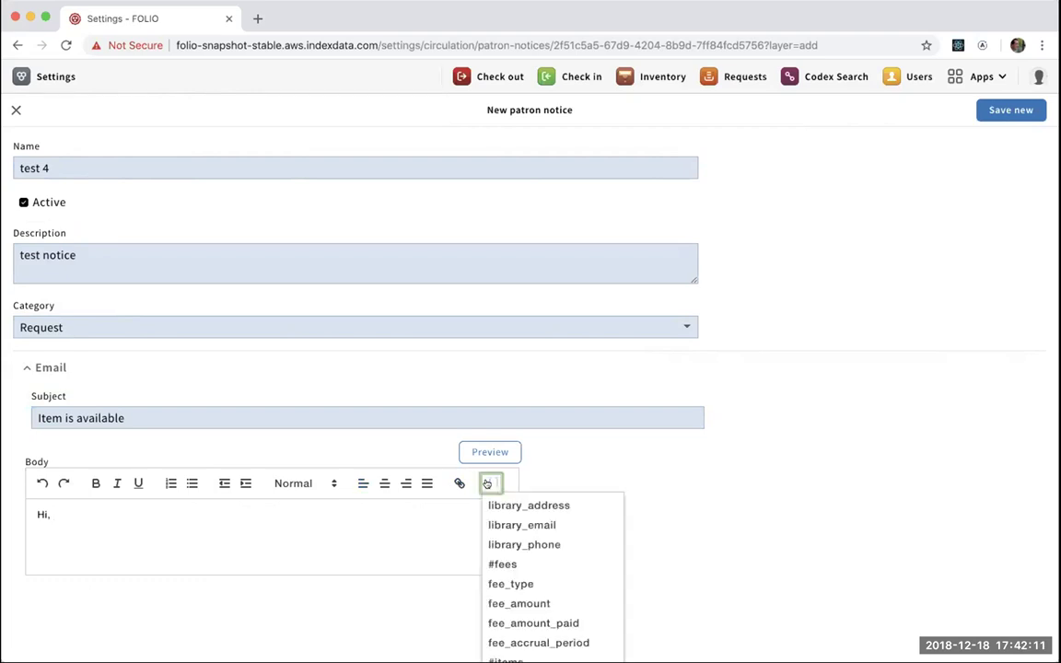
scroll(536, 509, down, 5)
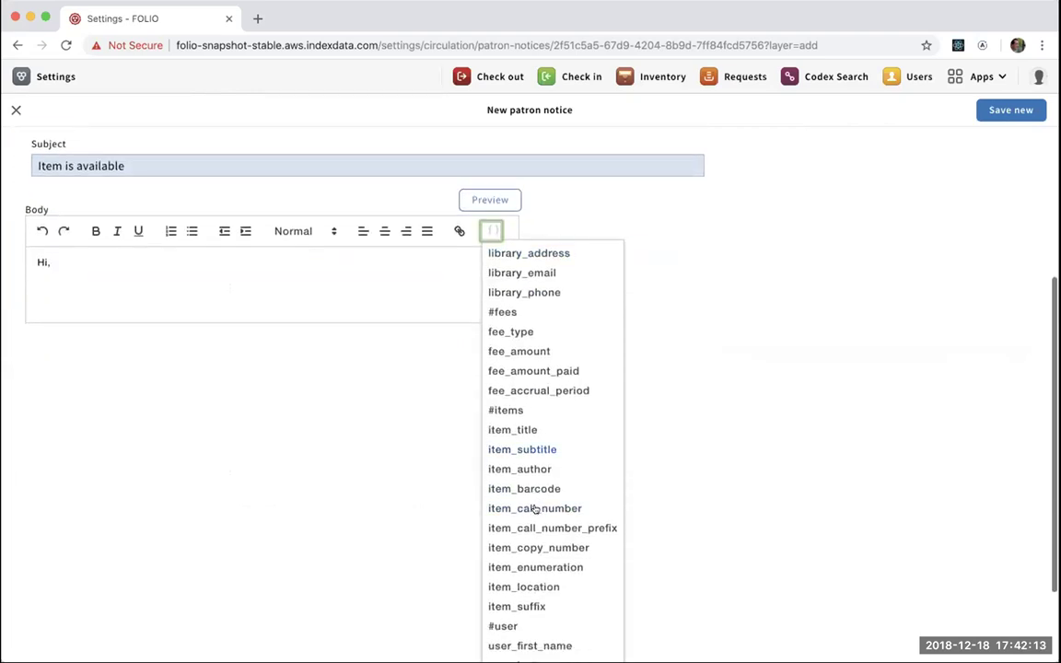
scroll(535, 506, down, 2)
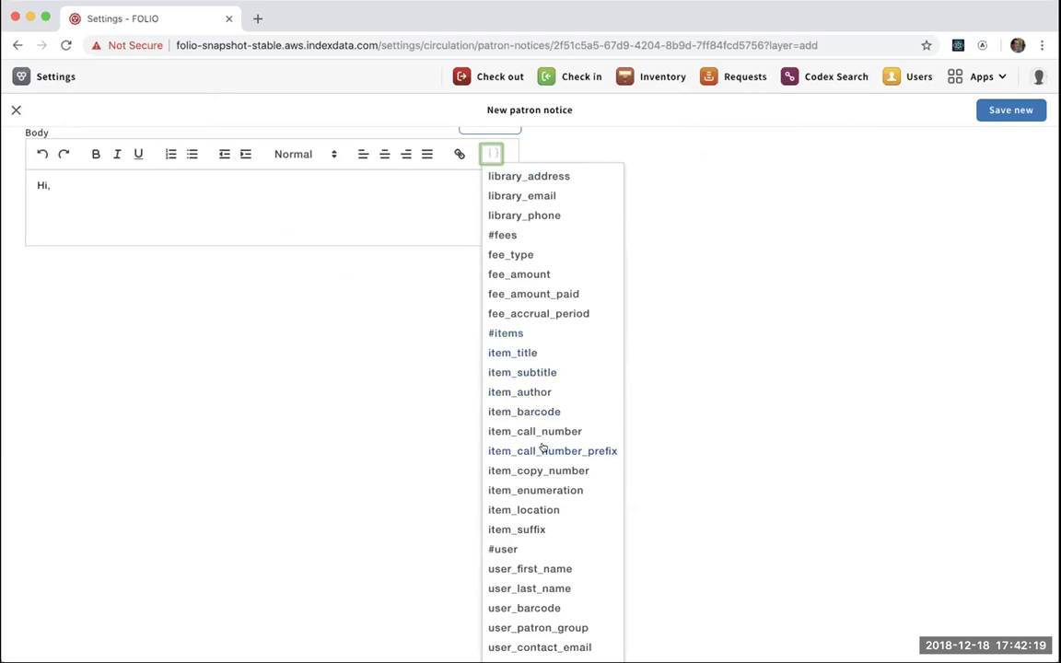
scroll(538, 544, down, 1)
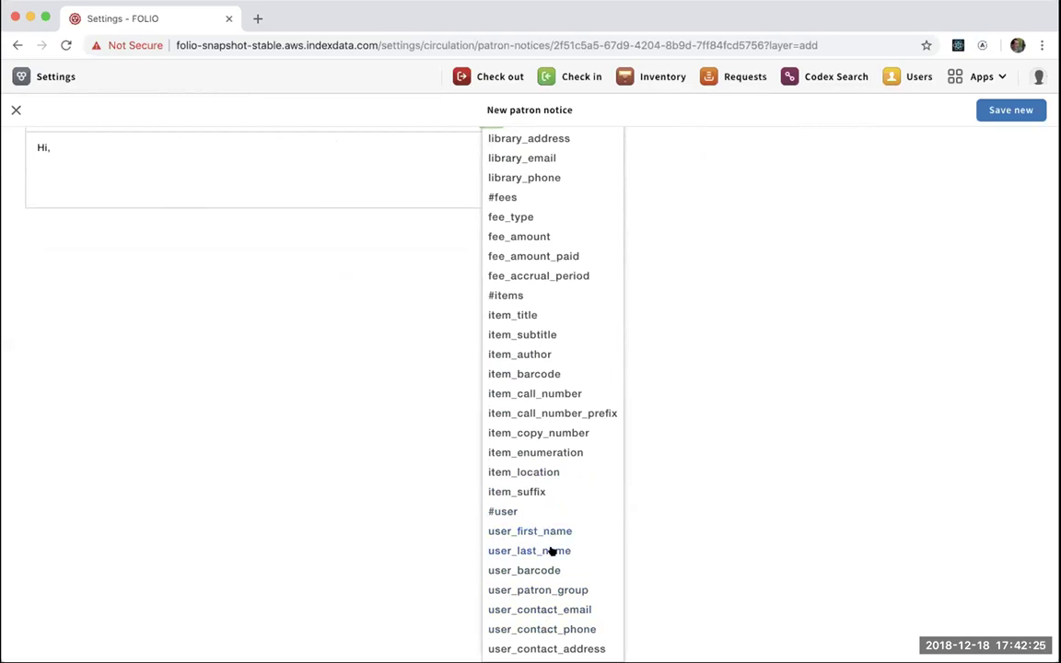
click(546, 533)
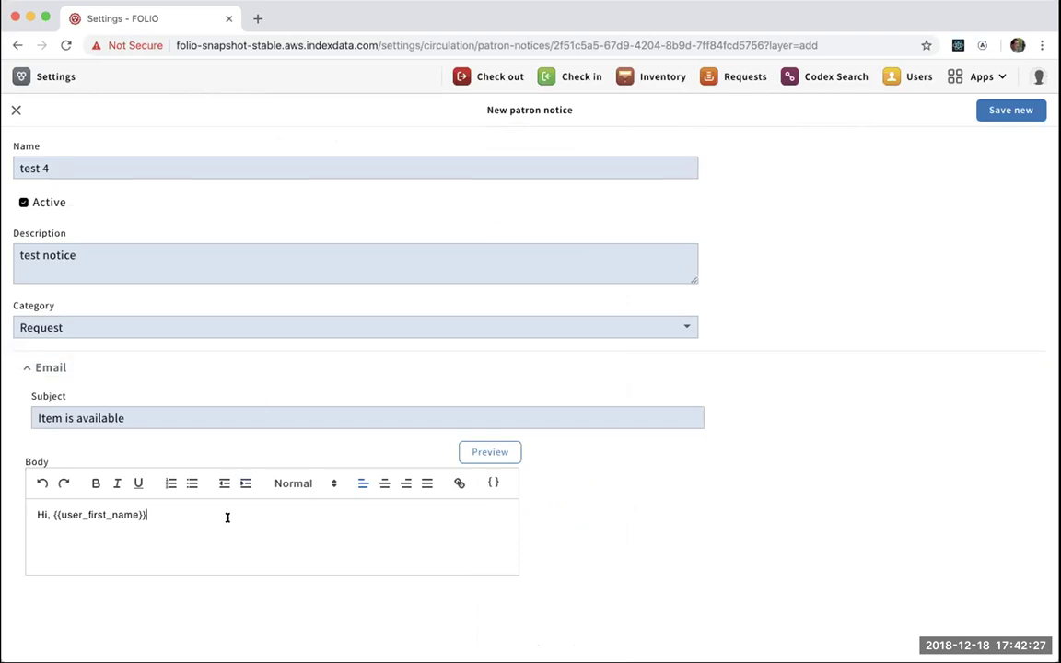
text(,)
key(Return)
- Add an #items block containing item_title to the body and save the test 4 notice
click(488, 483)
scroll(497, 516, down, 5)
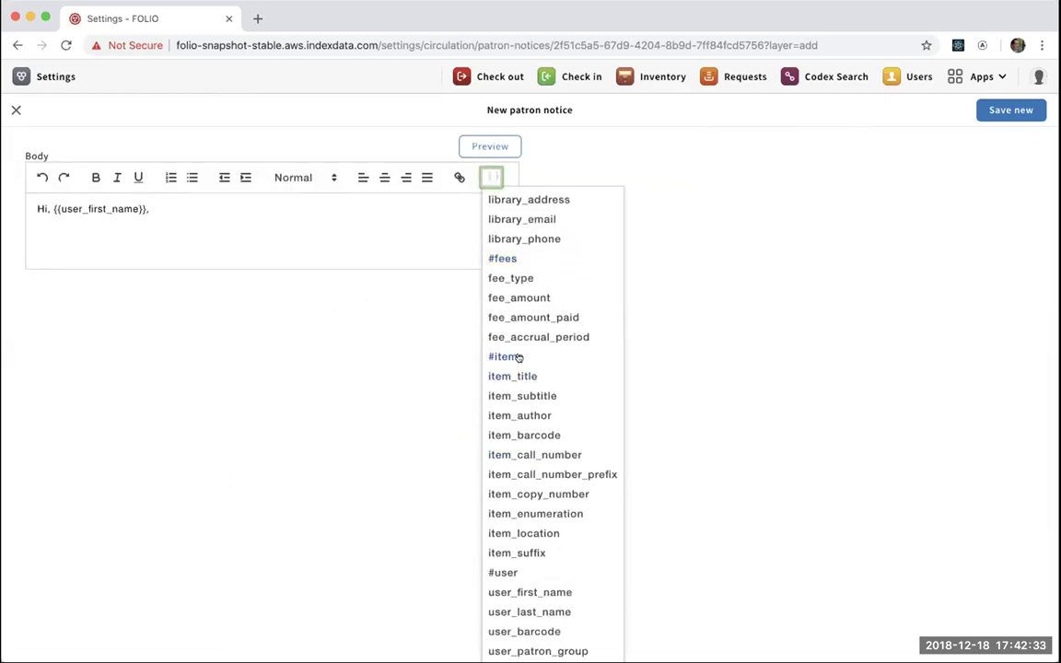
click(518, 358)
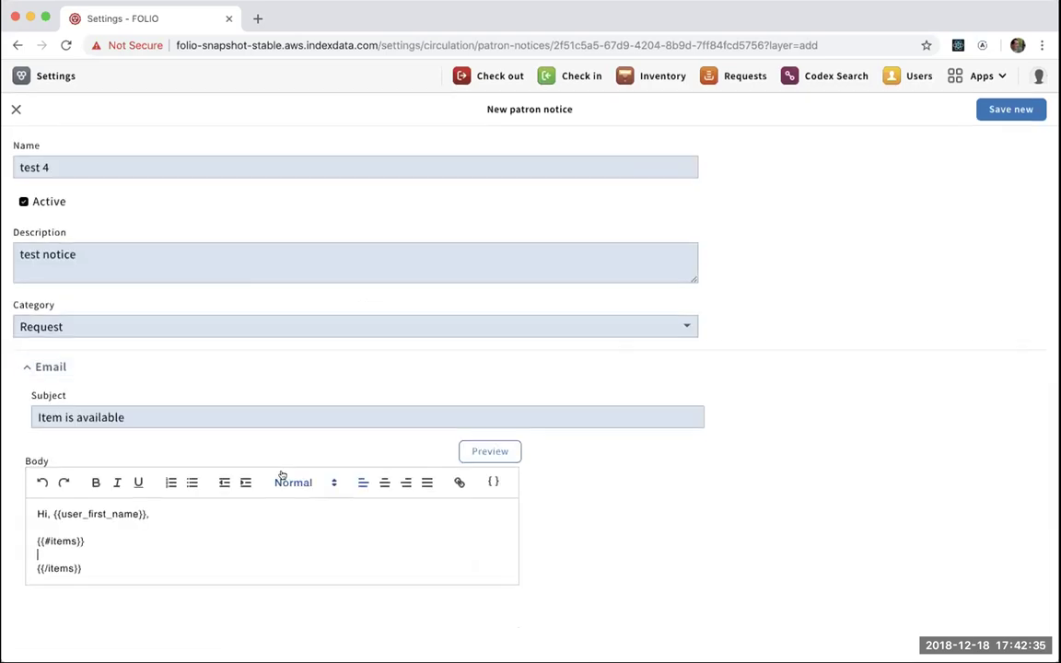
click(491, 483)
scroll(503, 565, down, 5)
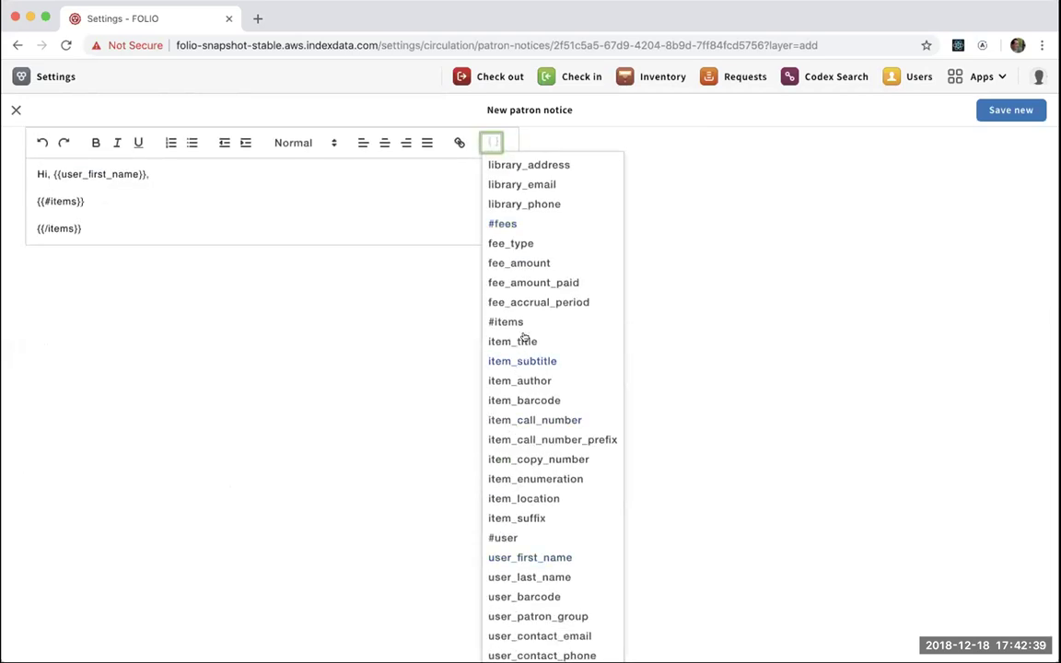
click(527, 337)
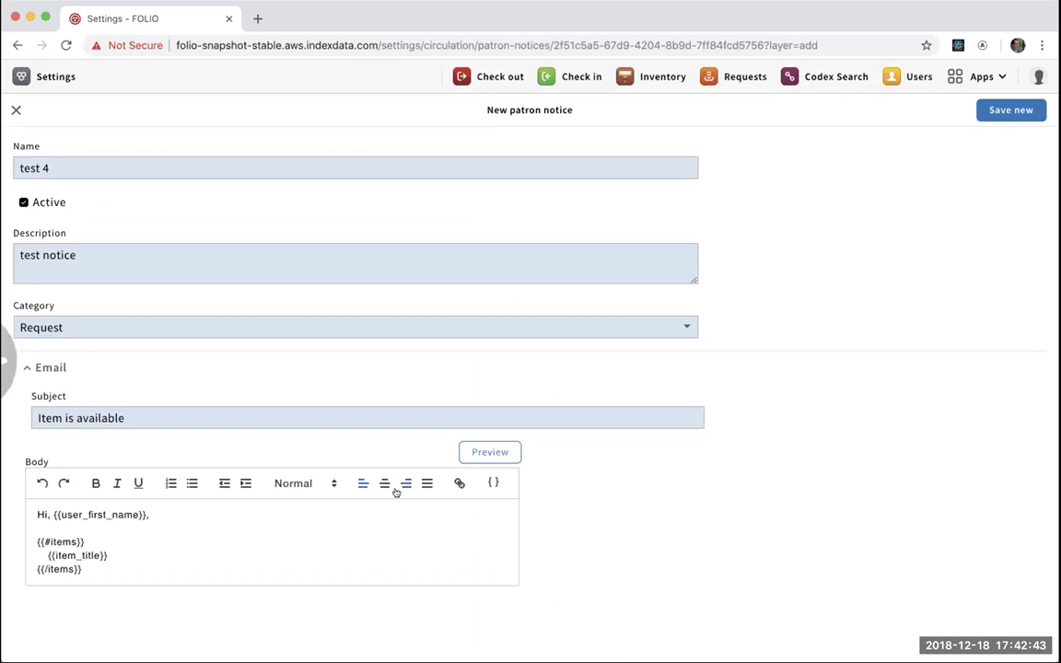
click(1025, 118)
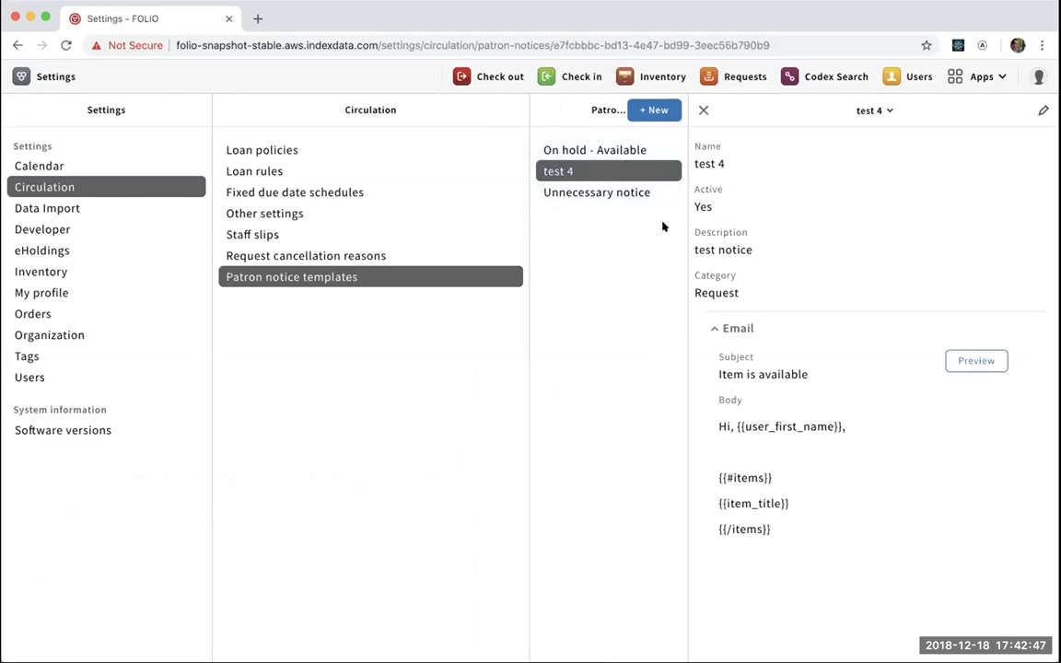
- Duplicate the On hold - Available template
click(608, 150)
click(884, 111)
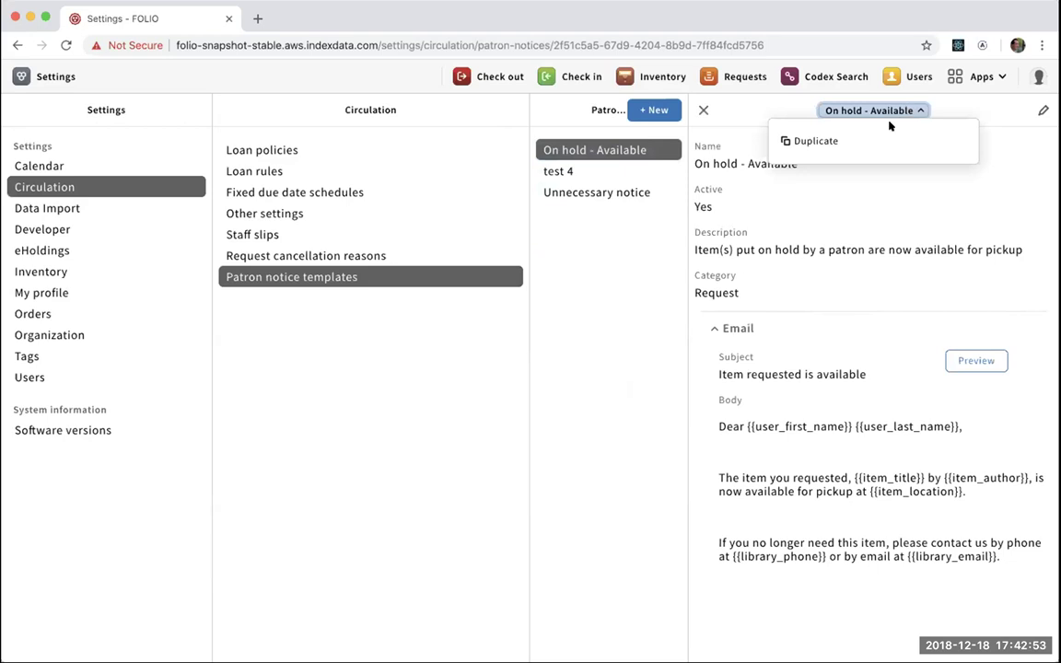
click(842, 143)
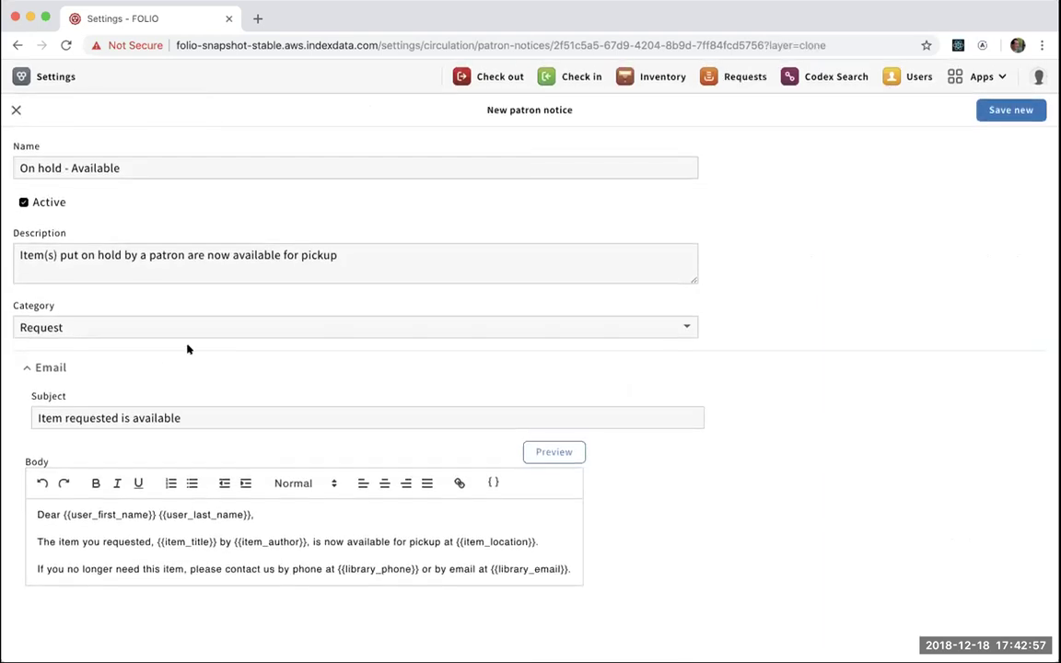
- Rename the copy to 'On hold - Expires soon' and save it
click(118, 167)
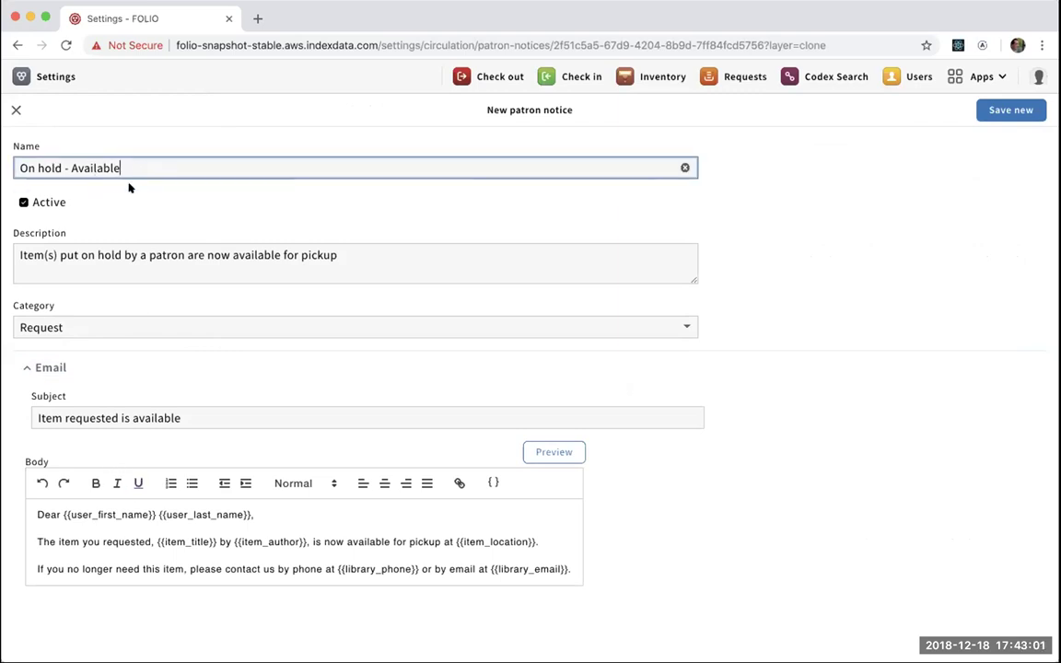
key(BackSpace)
key(BackSpace)
key(BackSpace)
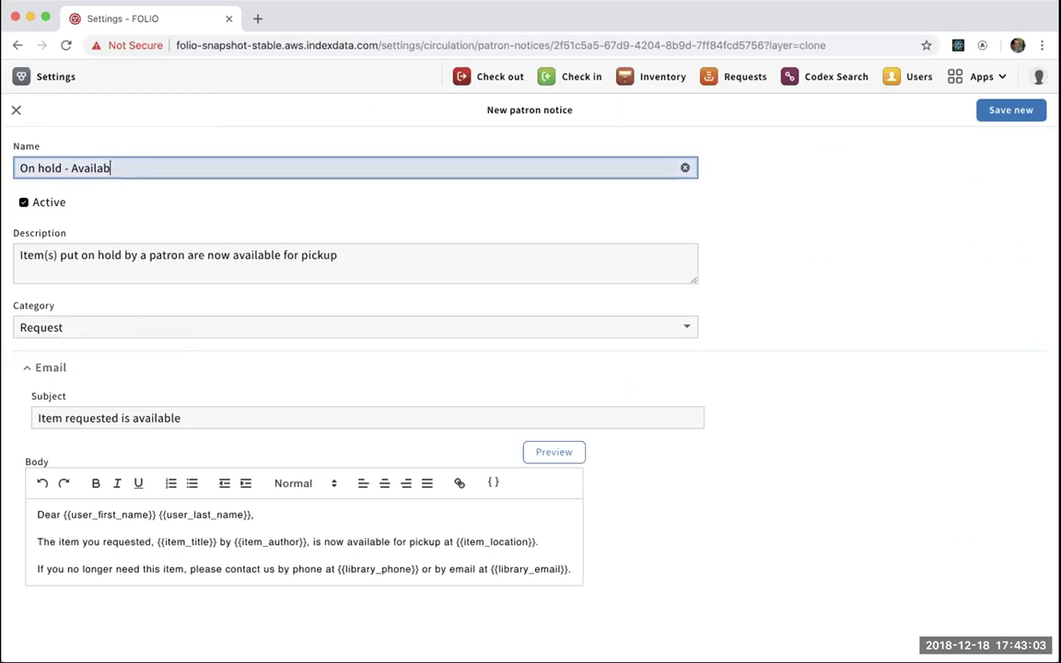
key(BackSpace)
key(BackSpace)
key(BackSpace)
key(BackSpace)
text(D)
key(BackSpace)
text(Expires soon)
click(106, 528)
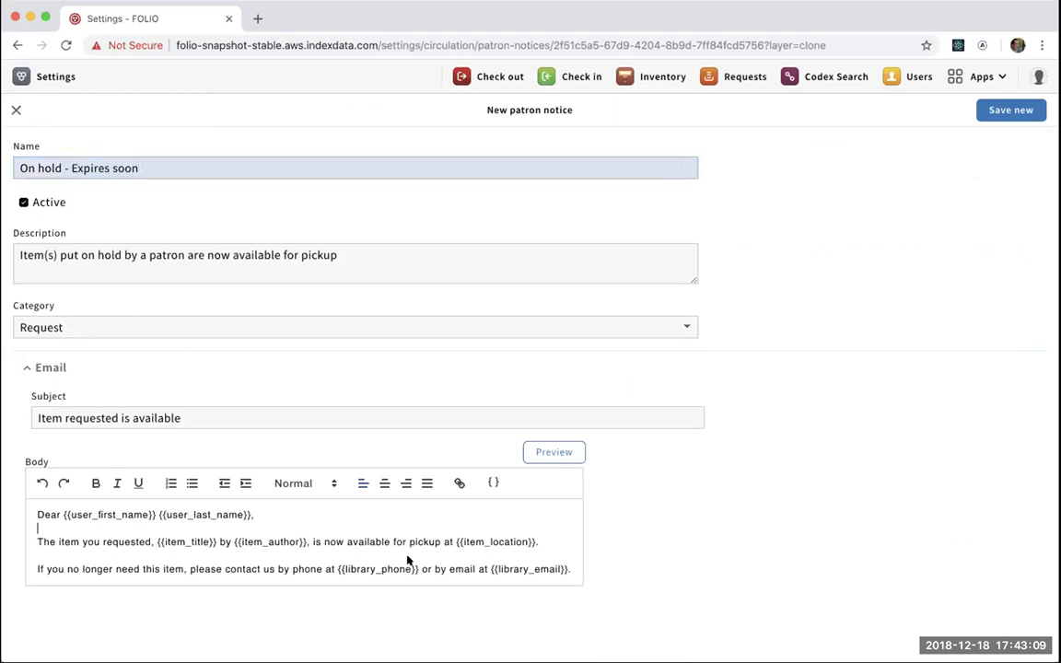
click(1010, 109)
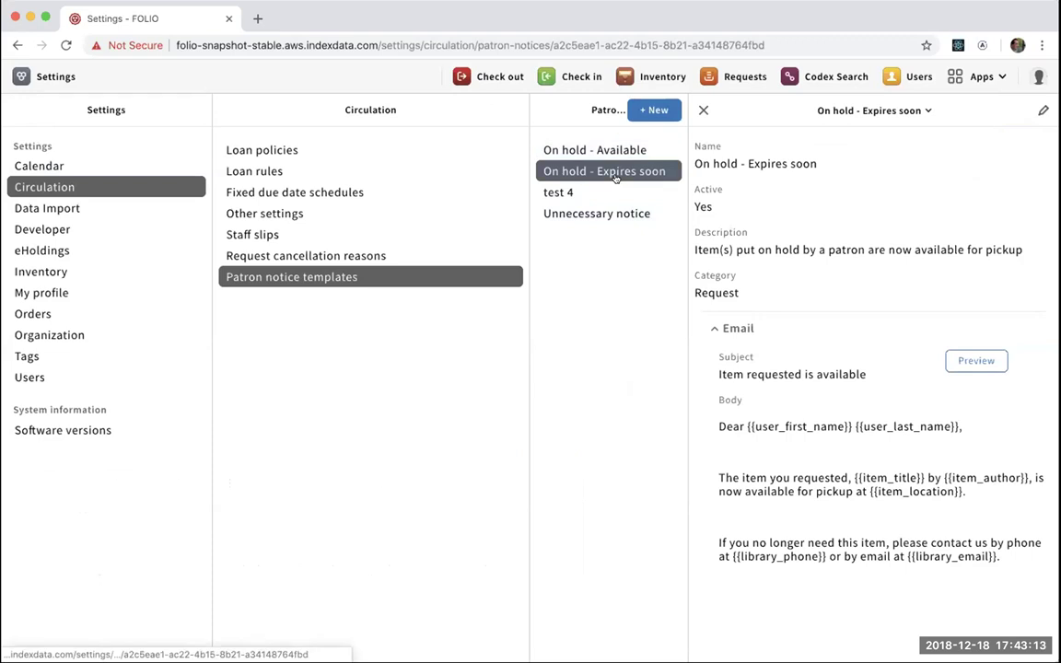
- Open the Unnecessary notice template's edit form, then close it without saving
click(578, 214)
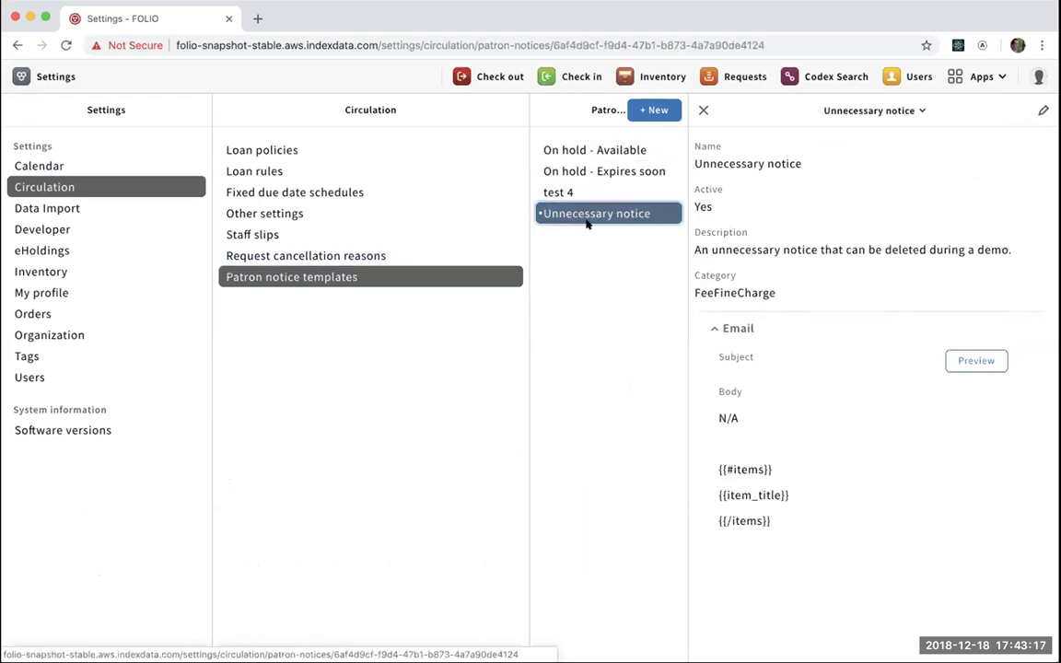
click(1042, 111)
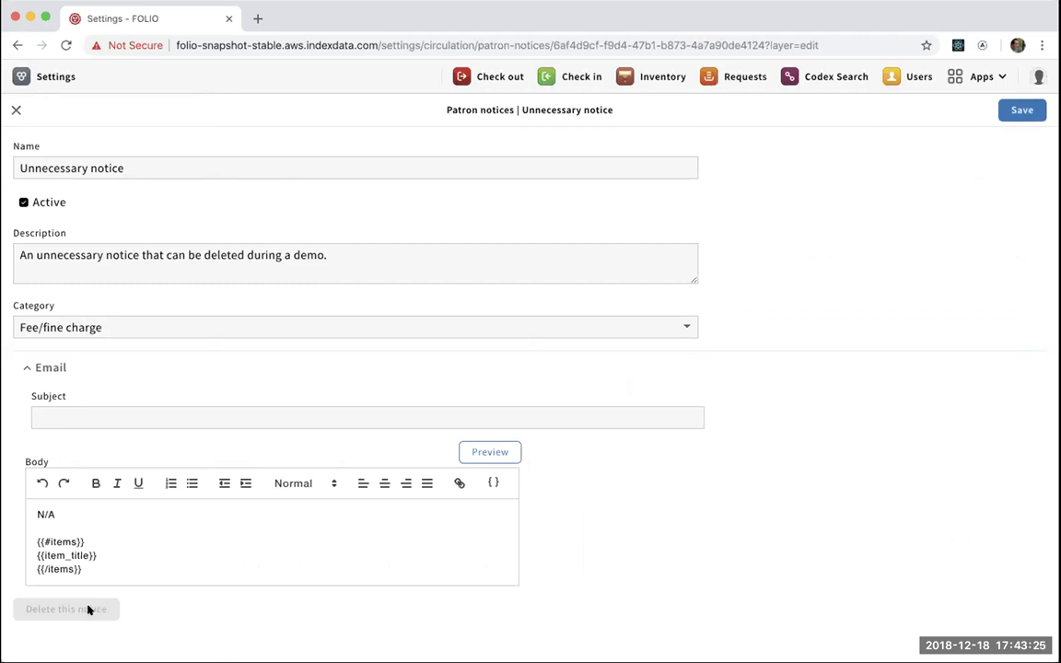
click(16, 110)
click(594, 221)
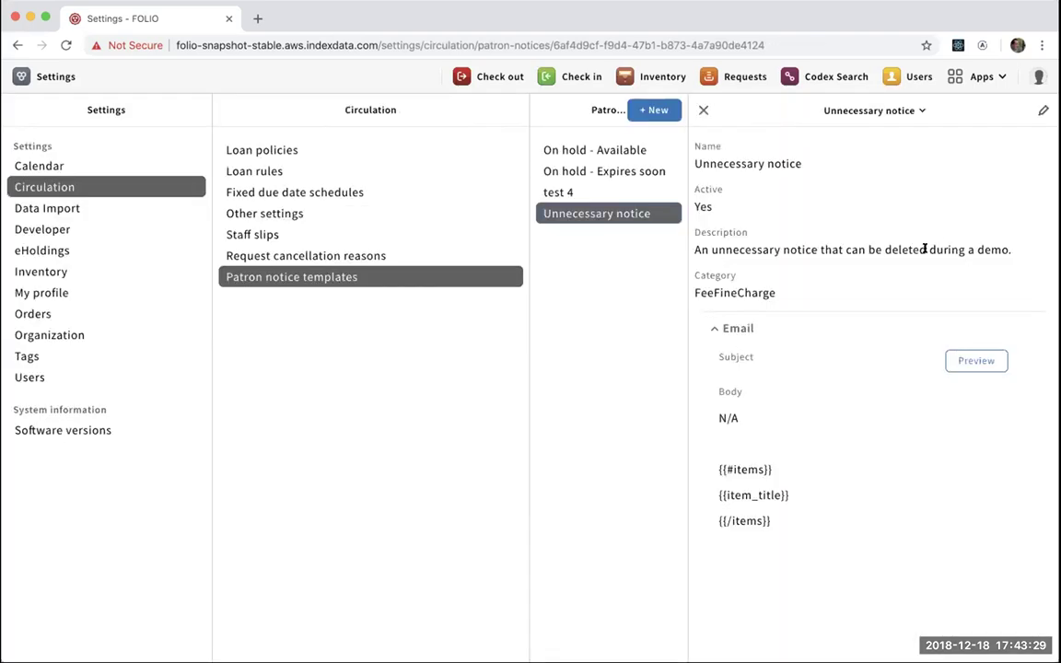
- View test 4, then open the On hold - Available template for editing
click(618, 191)
click(641, 152)
key(ctrl+alt+e)
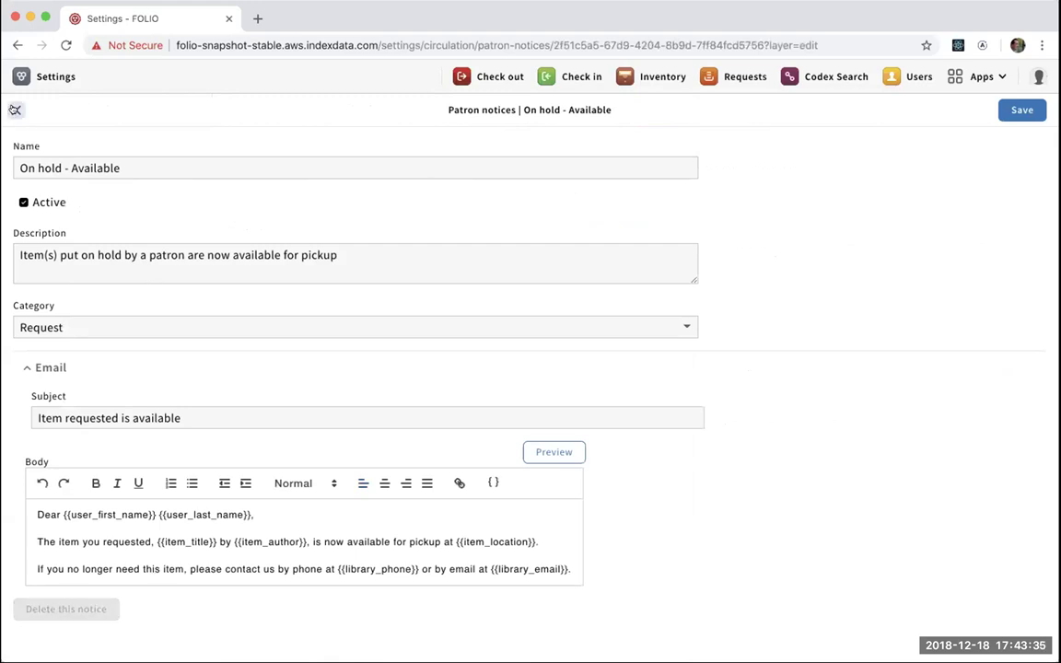
- Discard the On hold - Available edit form, then open and dismiss its actions menu
click(15, 109)
click(605, 225)
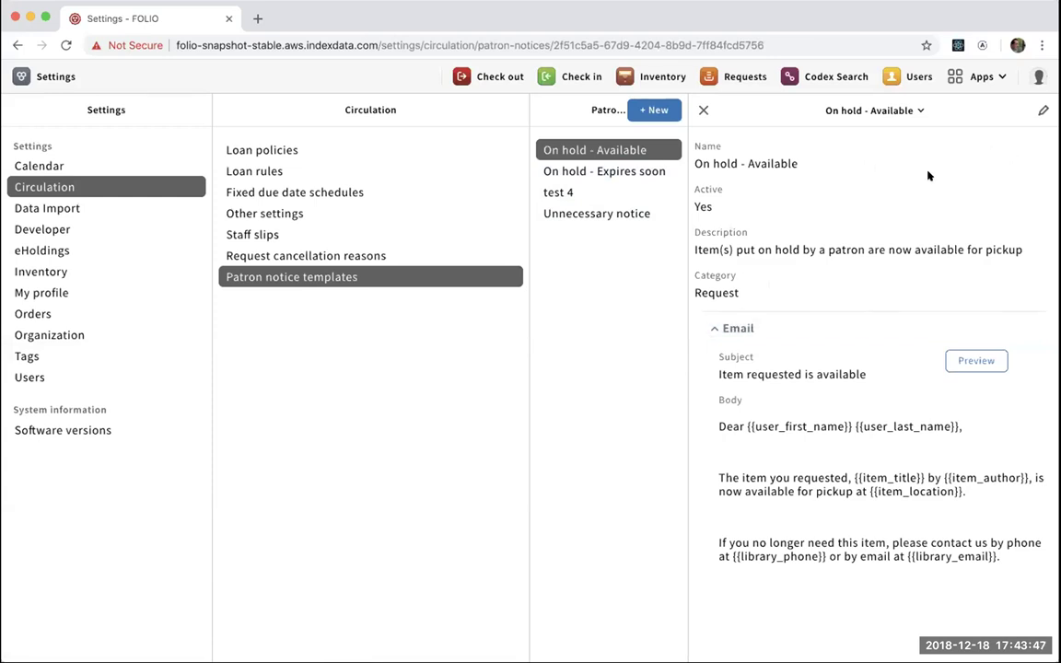
click(917, 111)
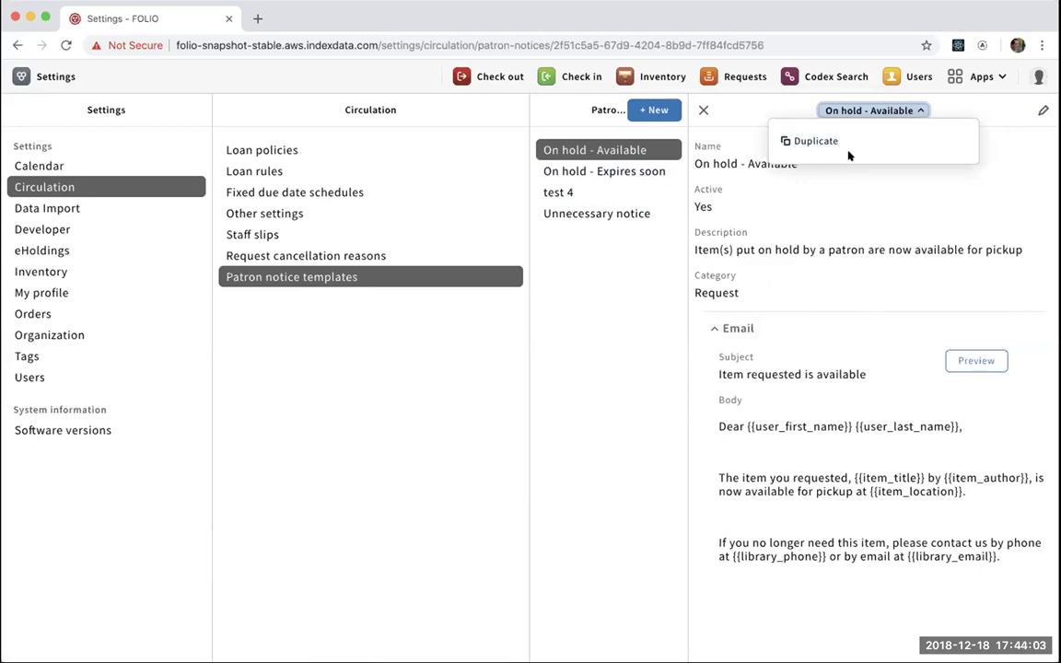
click(974, 180)
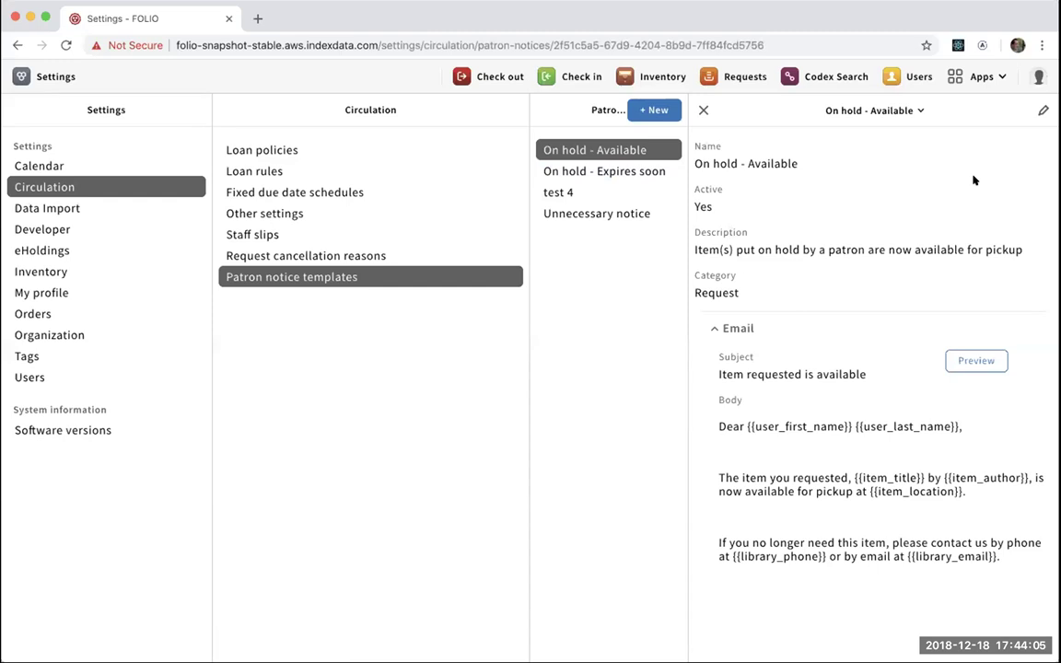
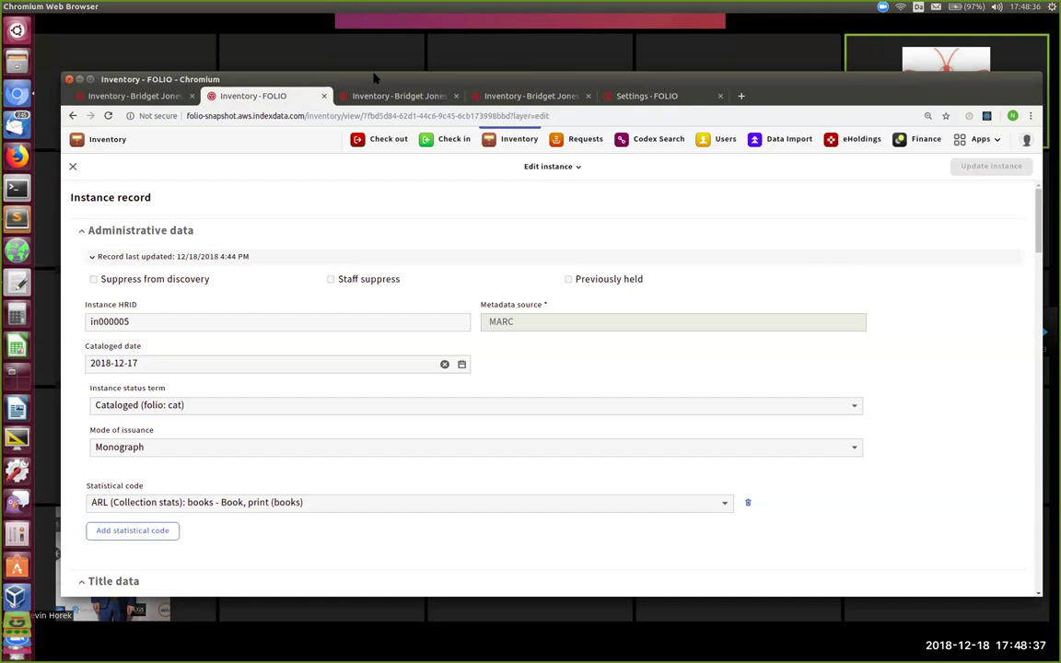
- Add a second statistical code row to the instance, leaving its code unselected
key(ctrl+super+Up)
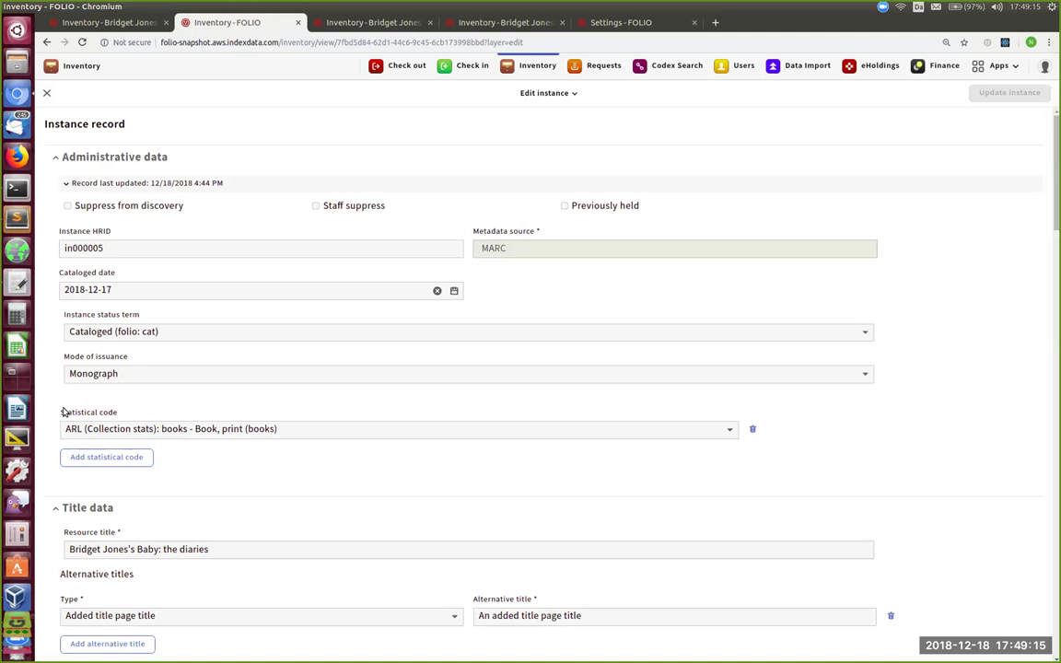
click(107, 457)
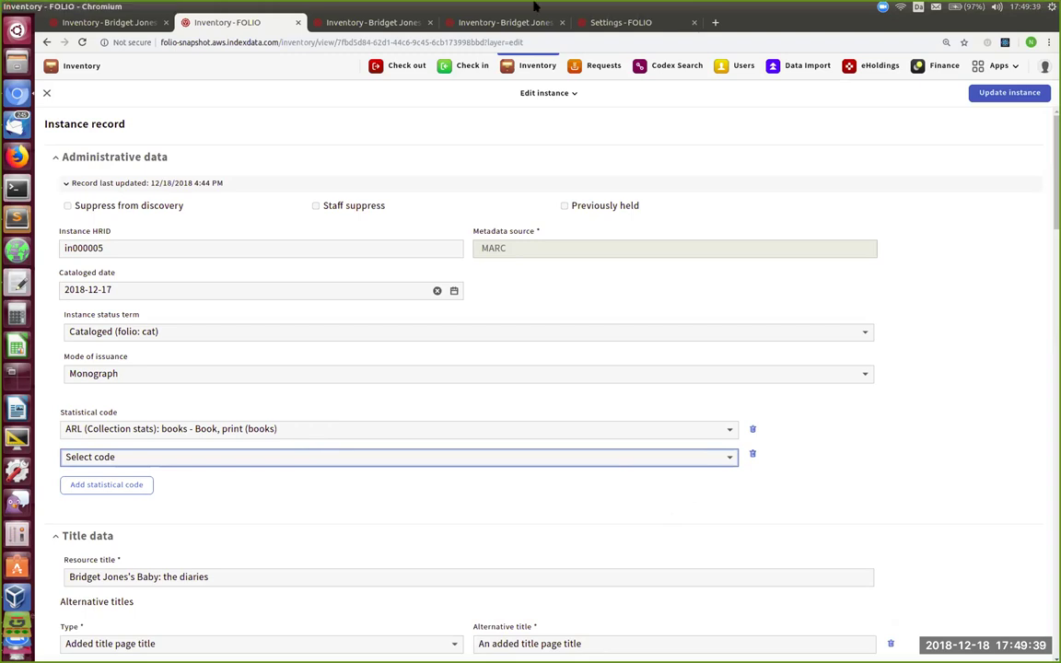
double_click(724, 8)
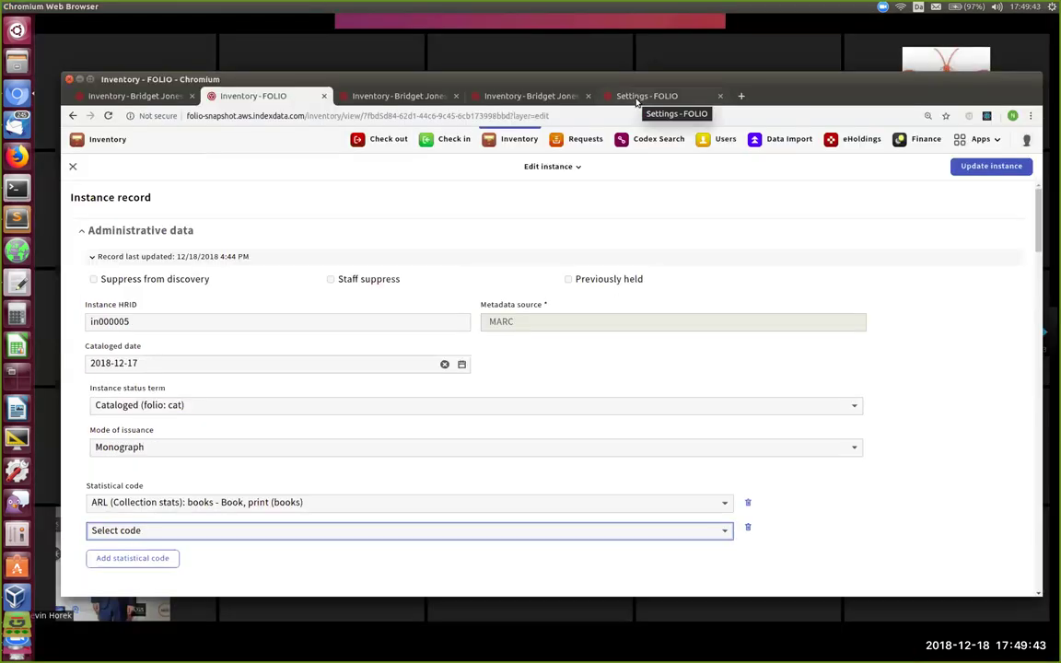
click(645, 95)
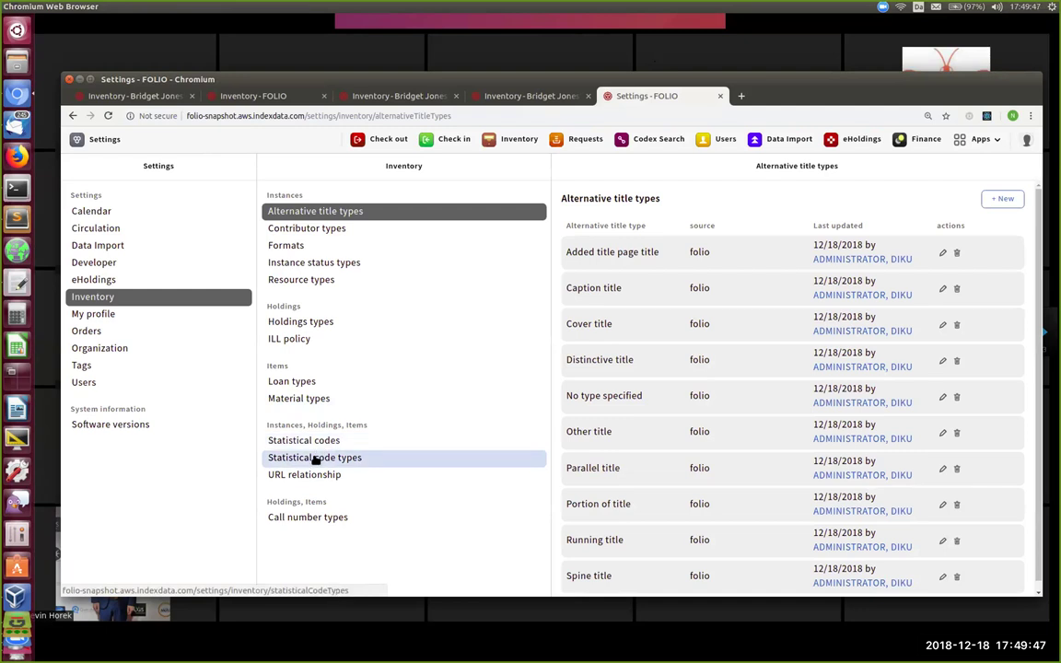
click(315, 459)
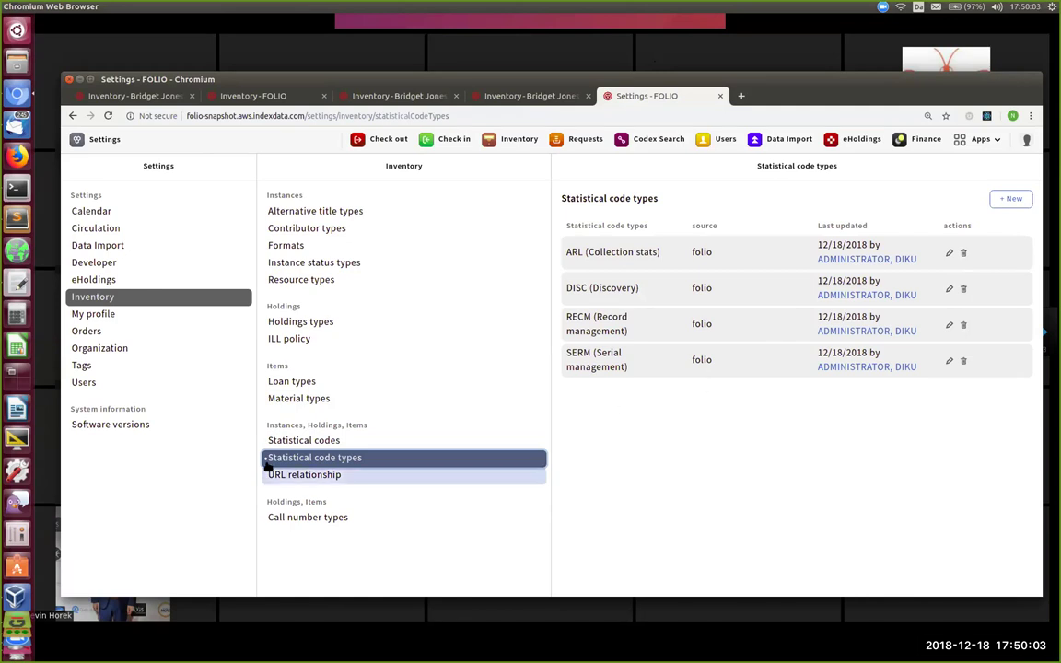
click(303, 442)
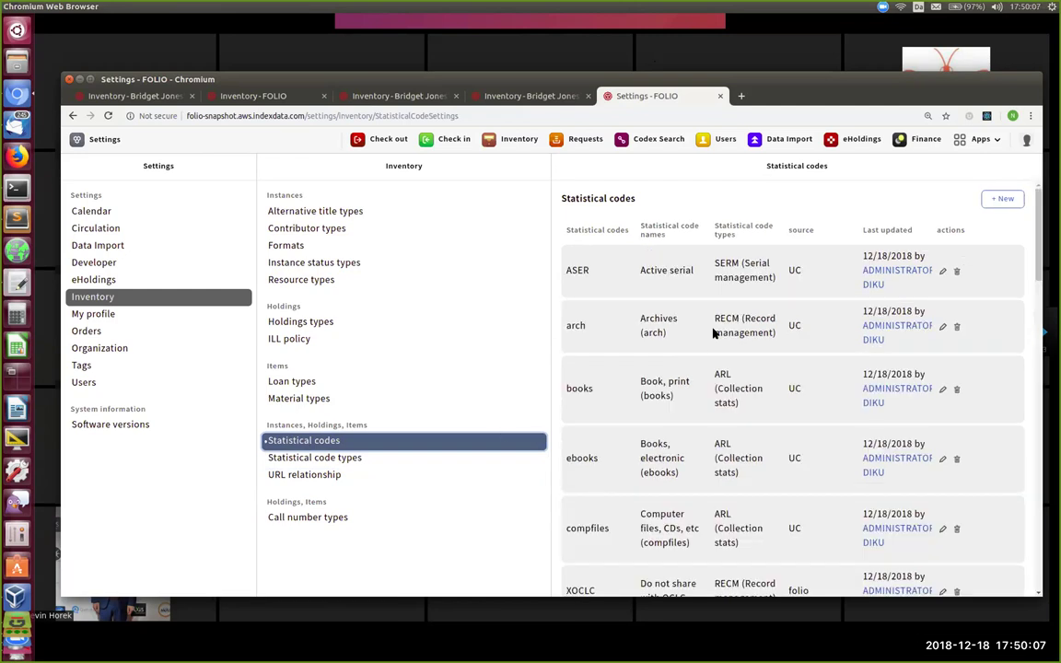
scroll(739, 359, down, 2)
scroll(739, 360, down, 8)
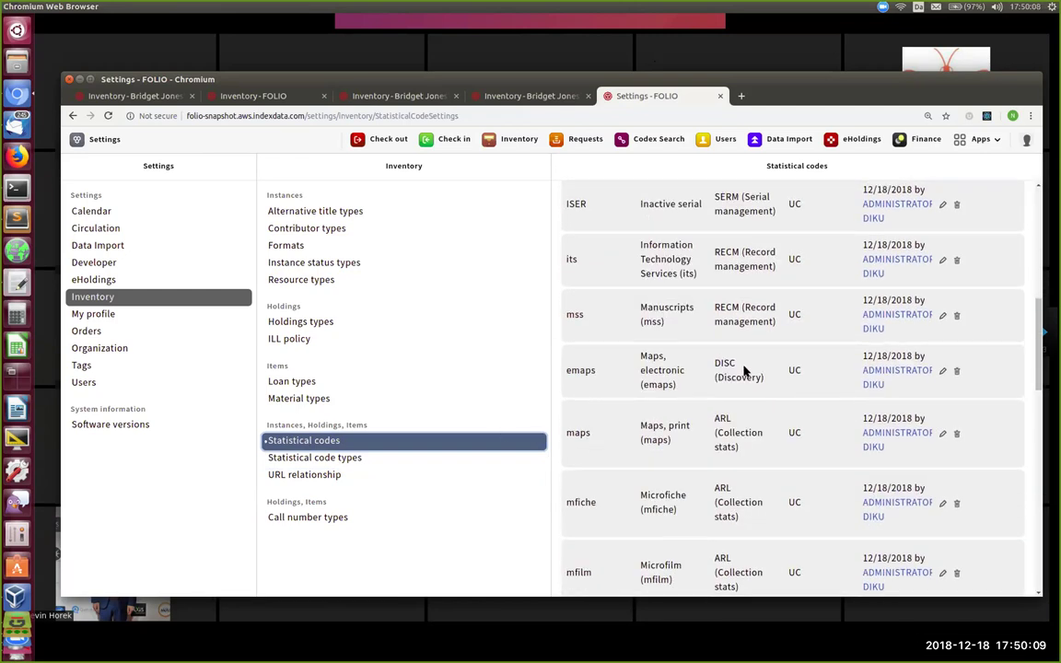
scroll(751, 392, down, 2)
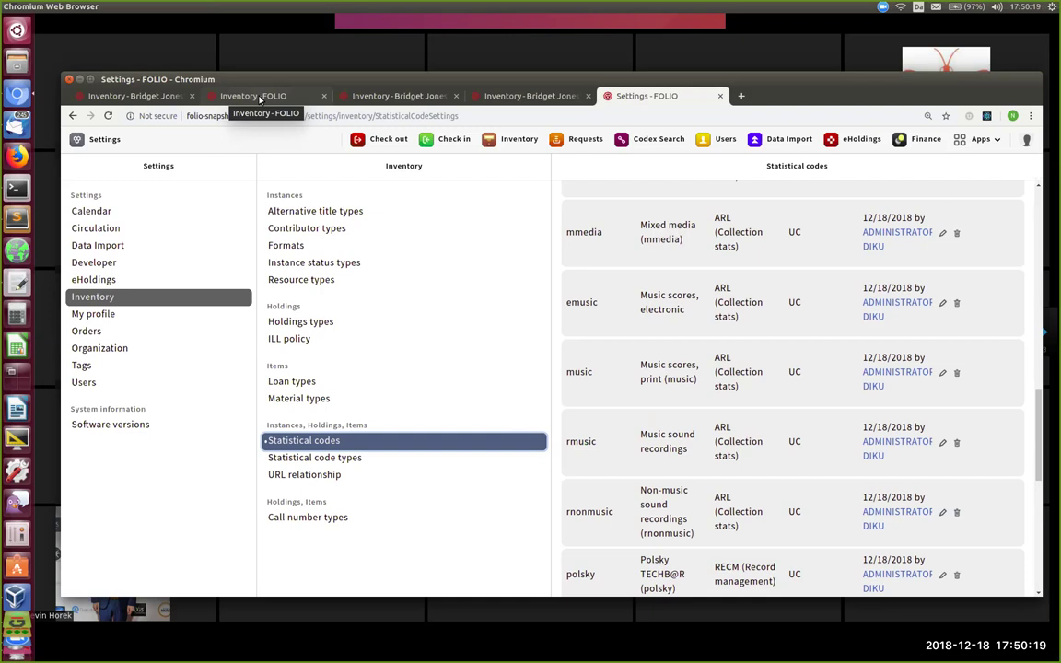
click(262, 99)
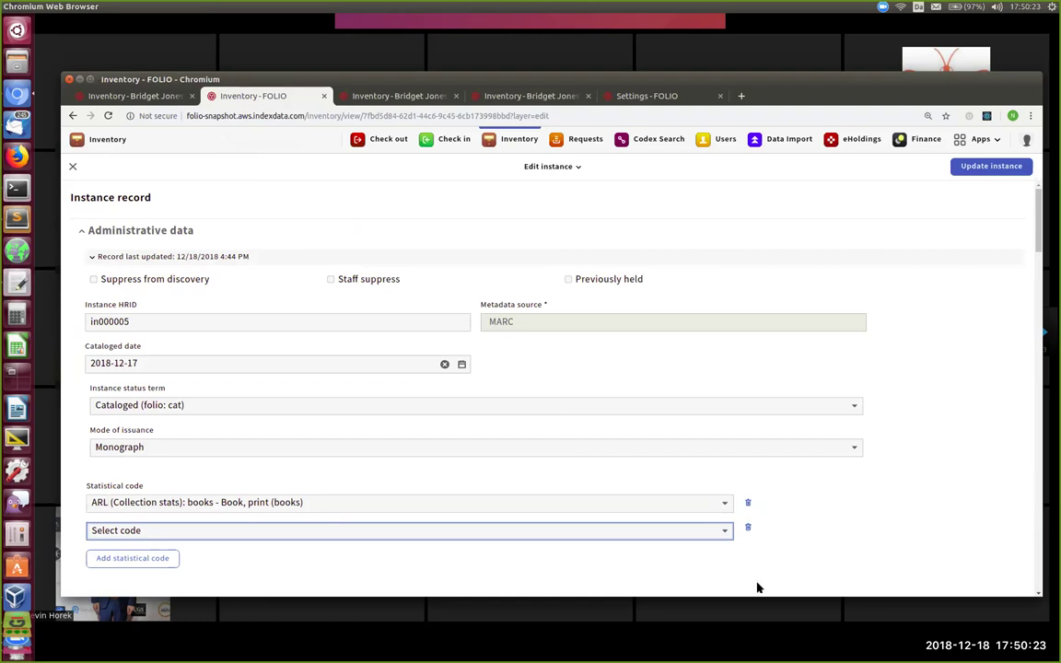
- Browse the statistical code options for the new row without choosing a code
click(723, 534)
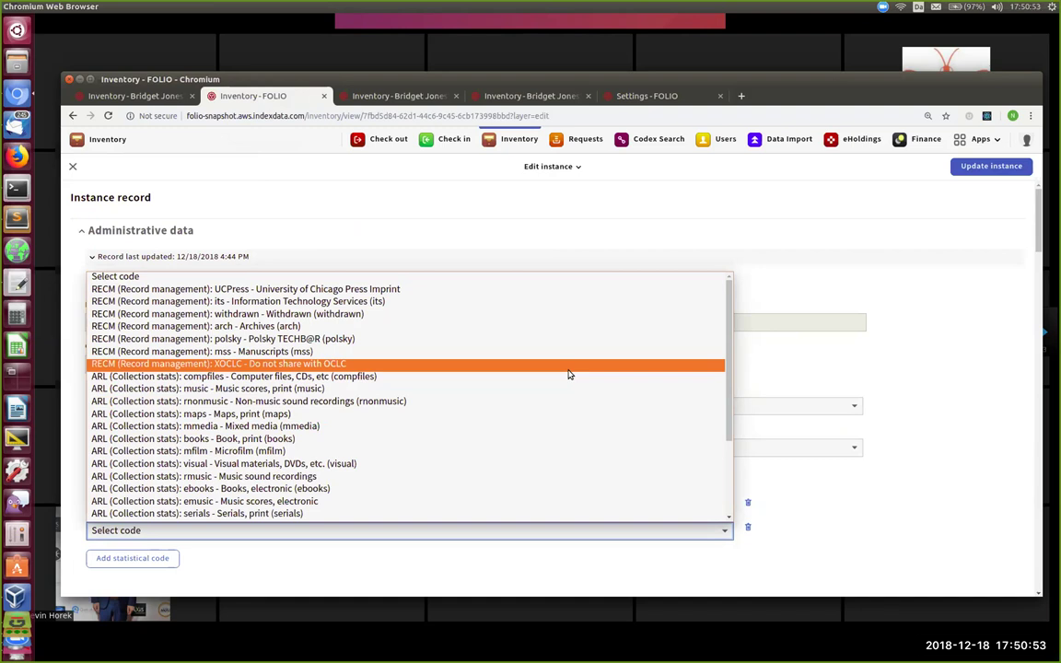
key(Down)
key(Down)
key(Down)
key(Down)
key(Down)
key(Down)
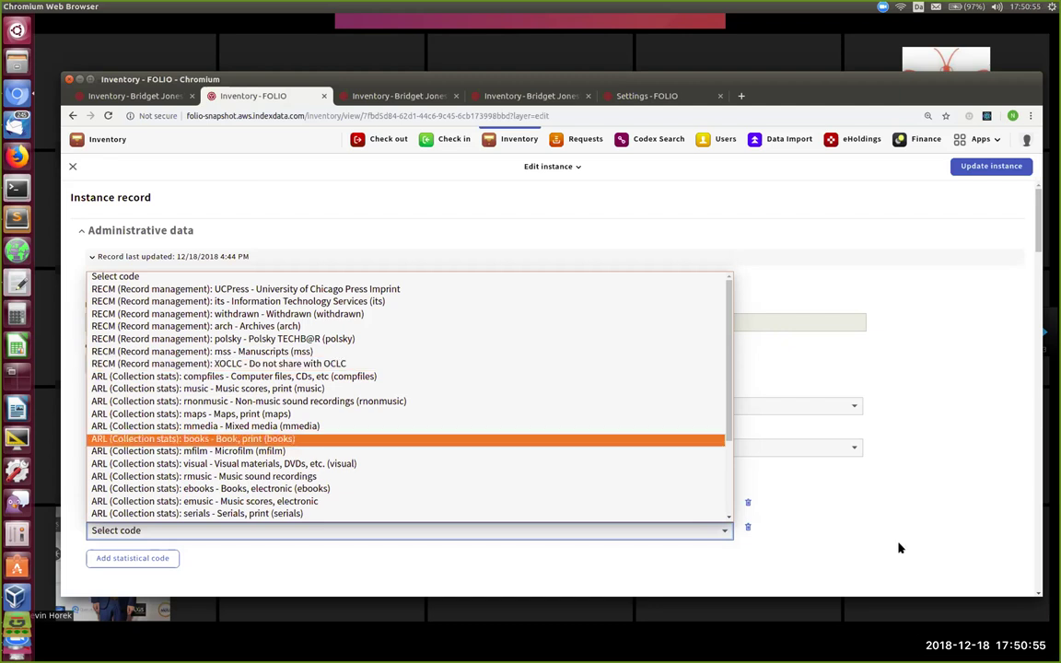
key(Return)
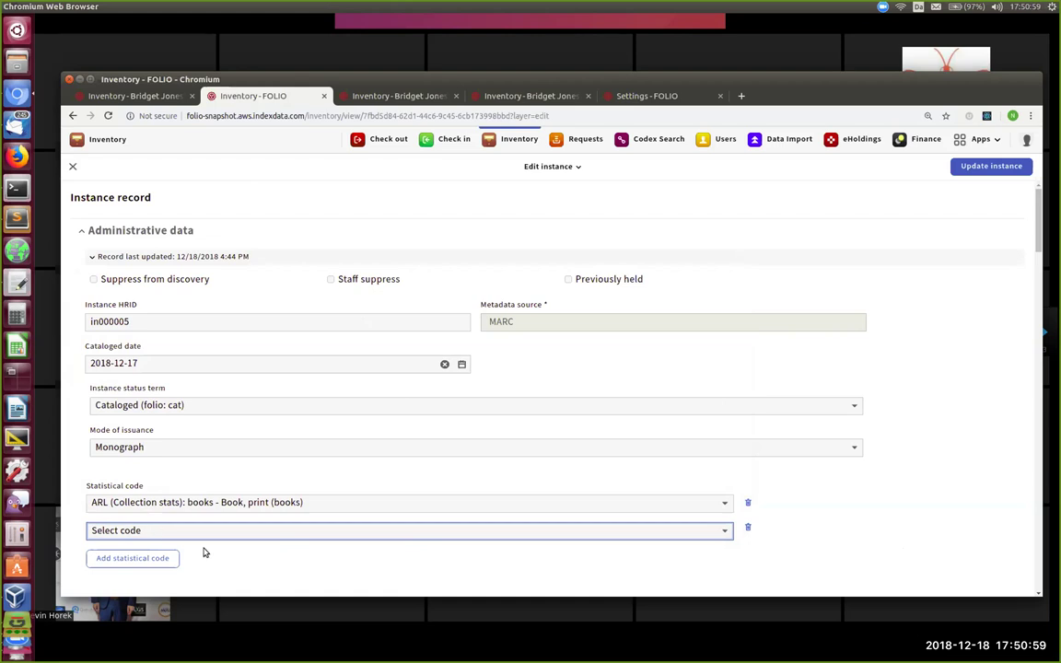
- Add a second alternative title row, leaving its title type unselected
scroll(274, 529, down, 1)
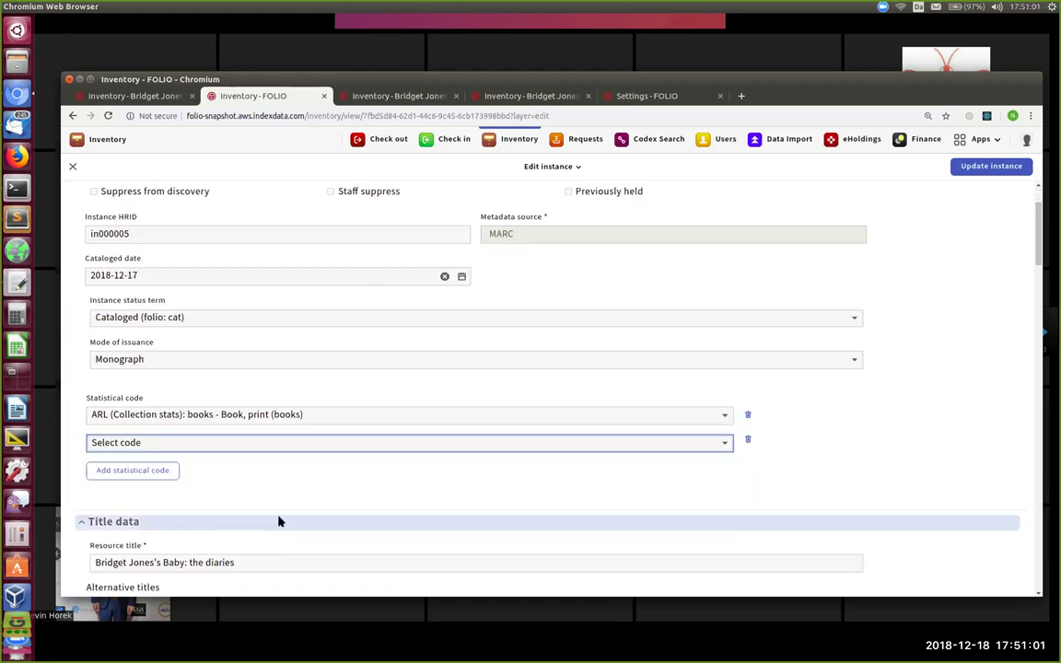
scroll(258, 511, down, 1)
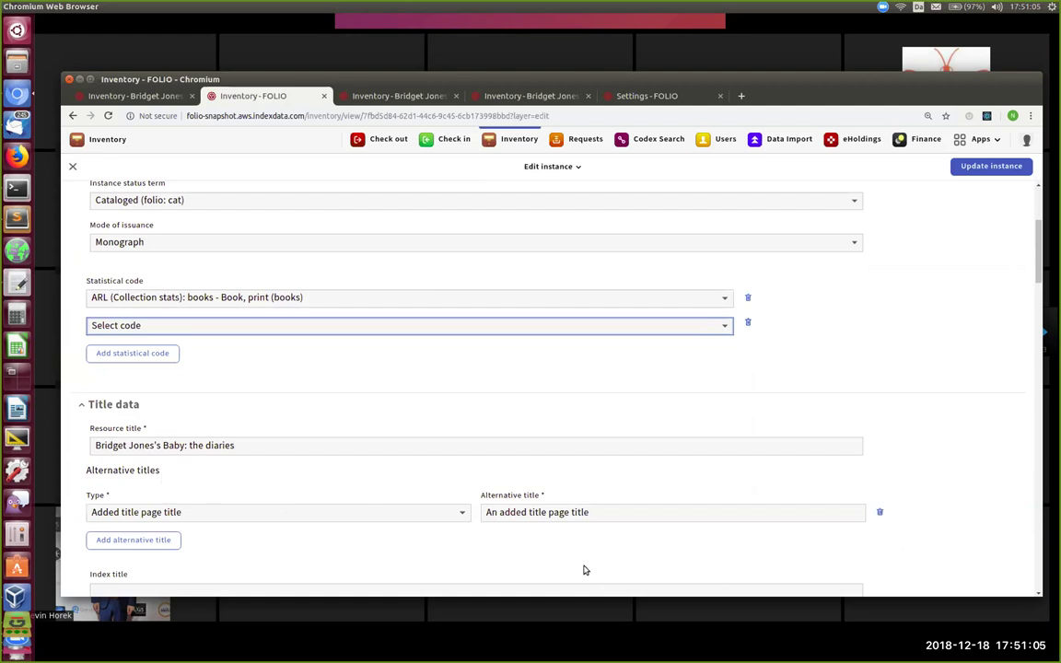
click(146, 544)
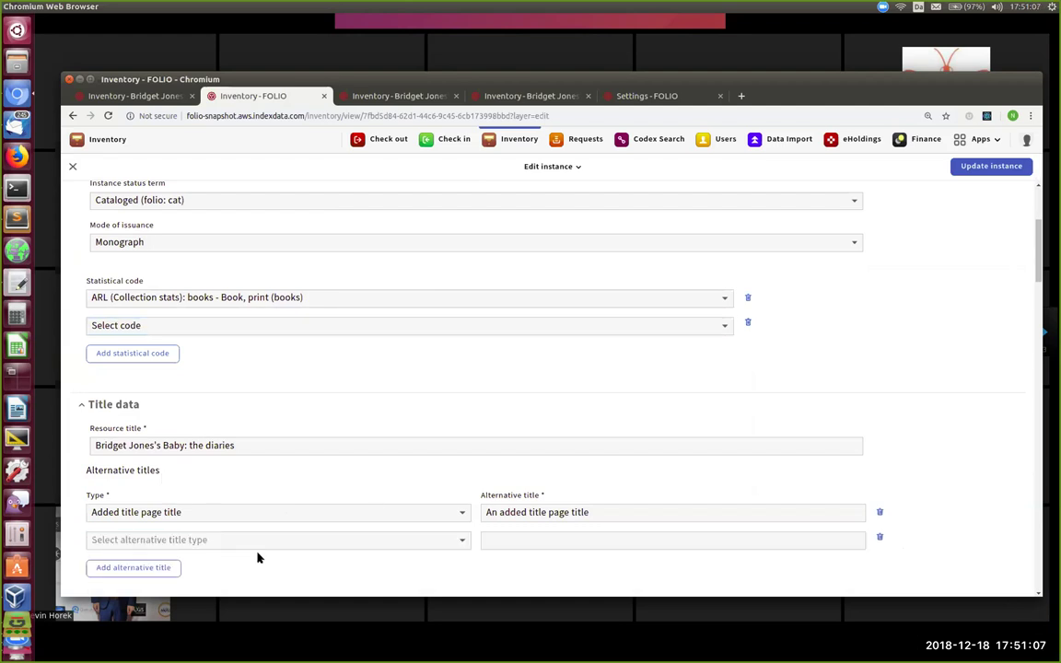
click(463, 541)
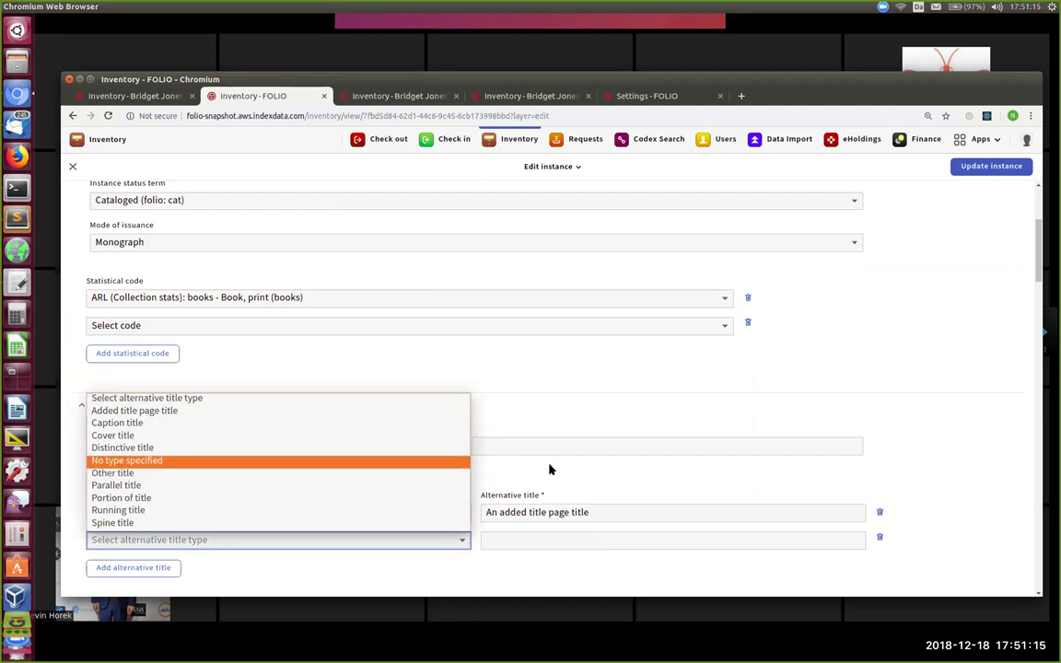
click(498, 424)
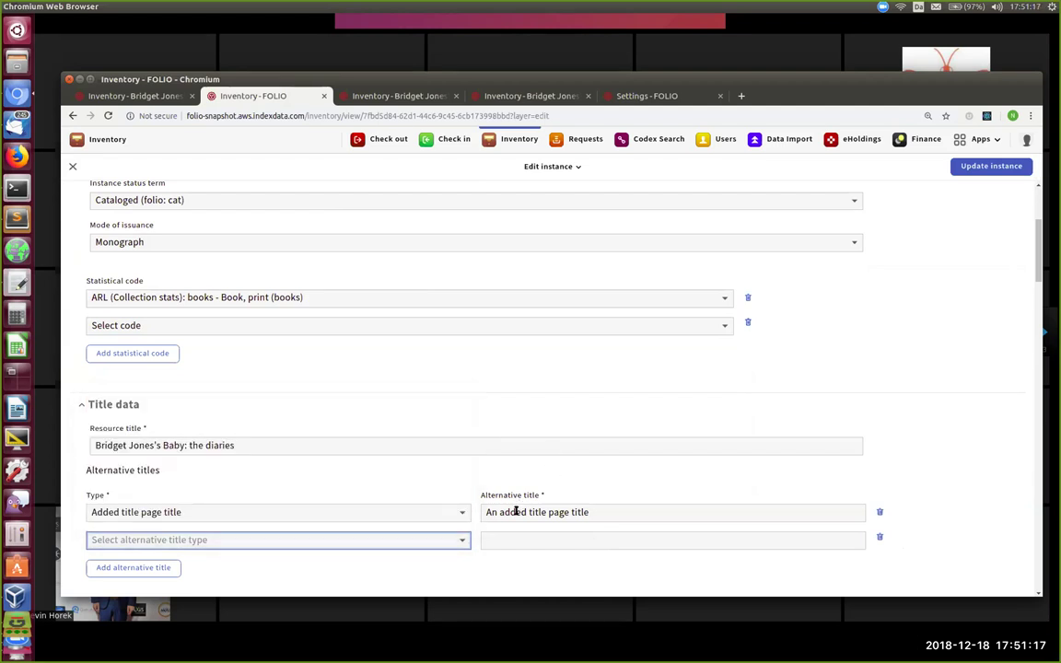
click(666, 96)
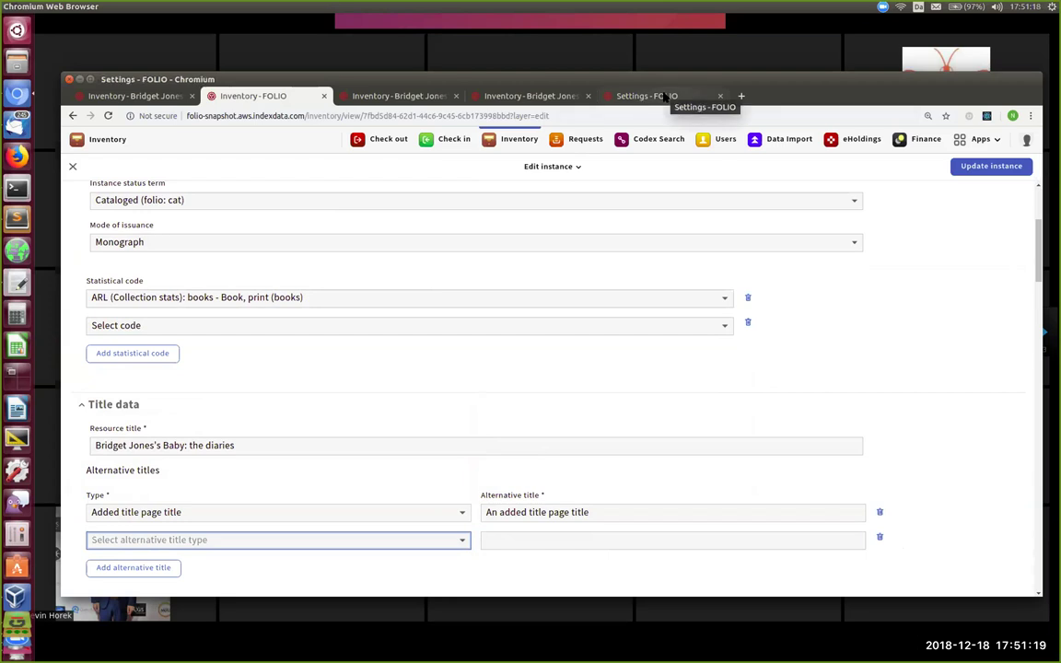
- Review the alternative title types in Settings, then switch to the holdings record edit form
click(326, 211)
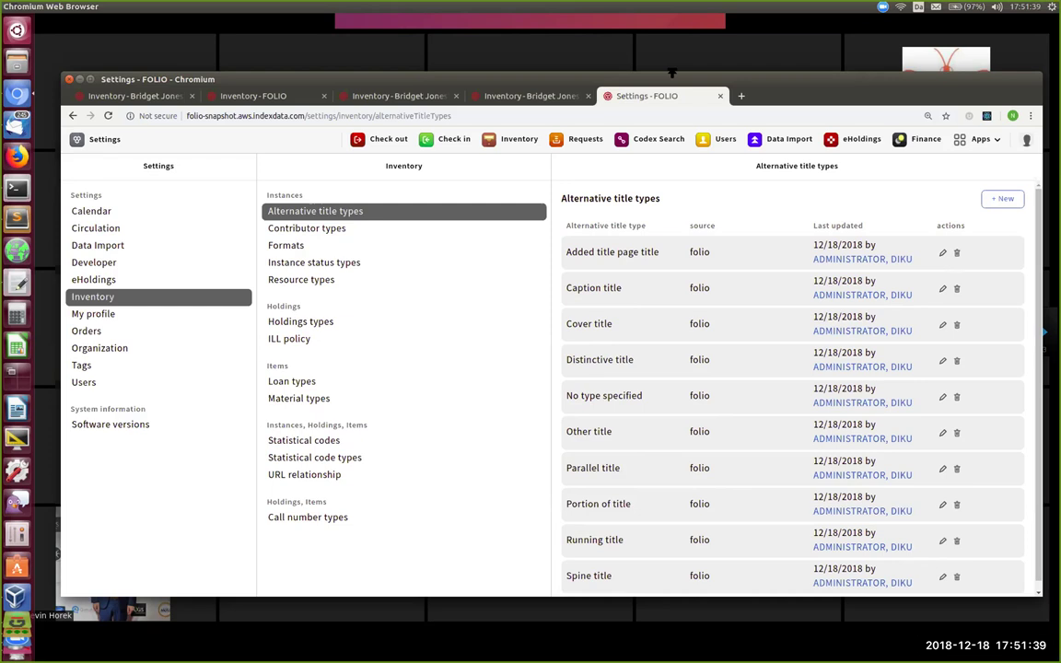
click(284, 96)
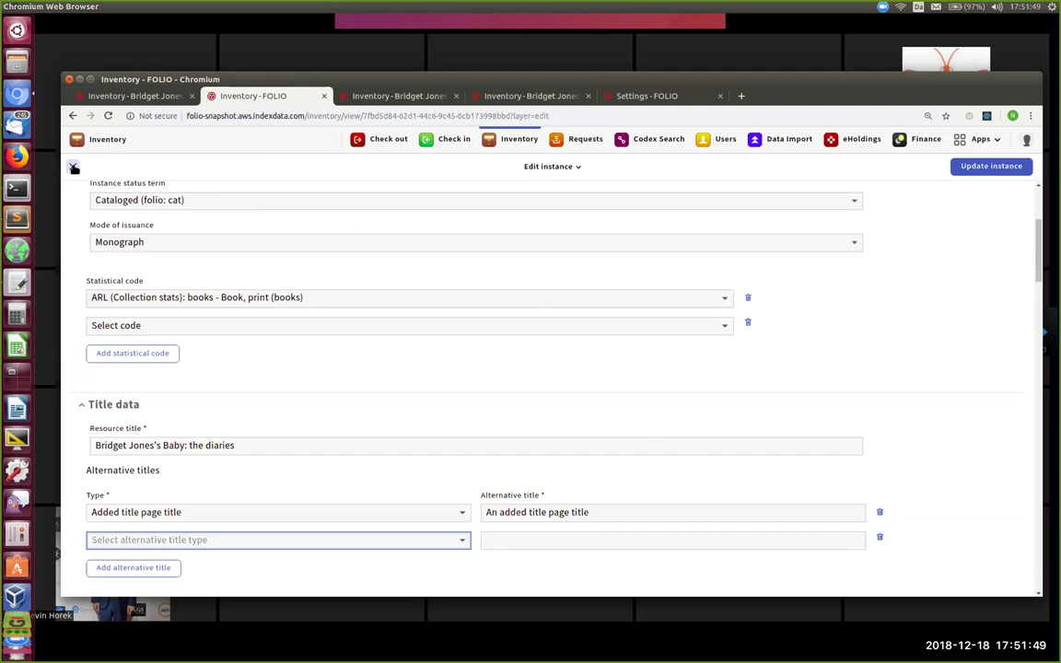
click(410, 97)
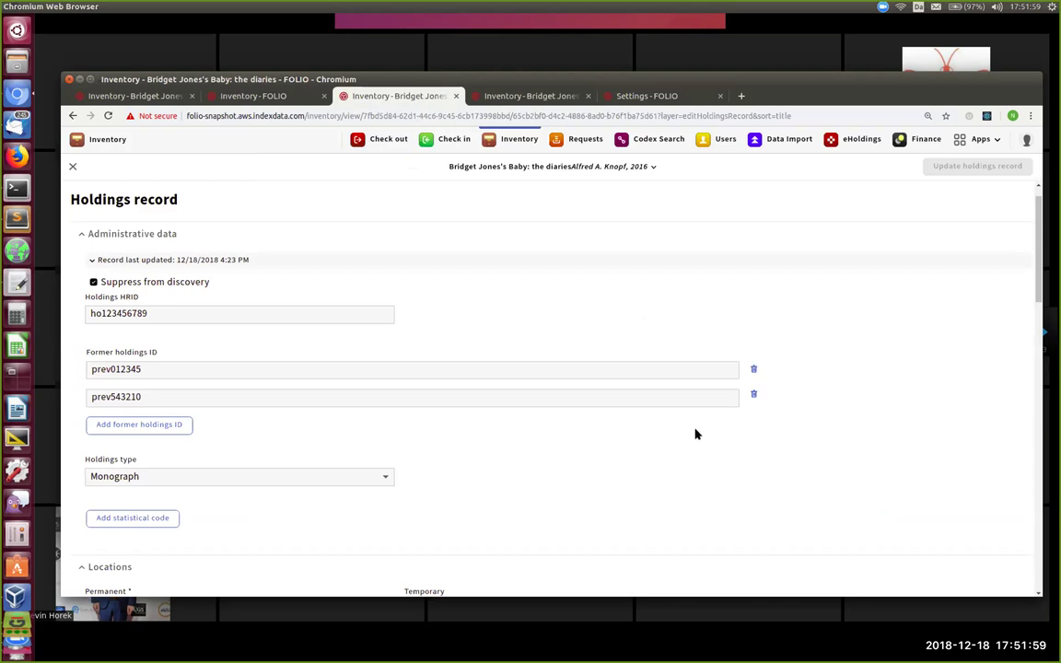
scroll(668, 442, down, 4)
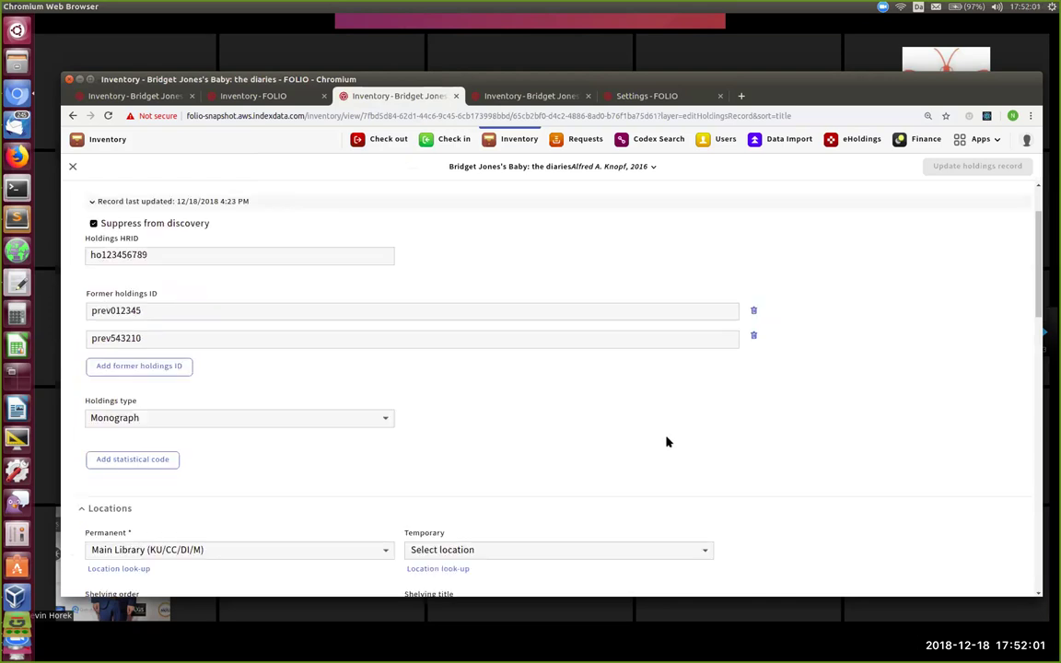
scroll(668, 441, up, 5)
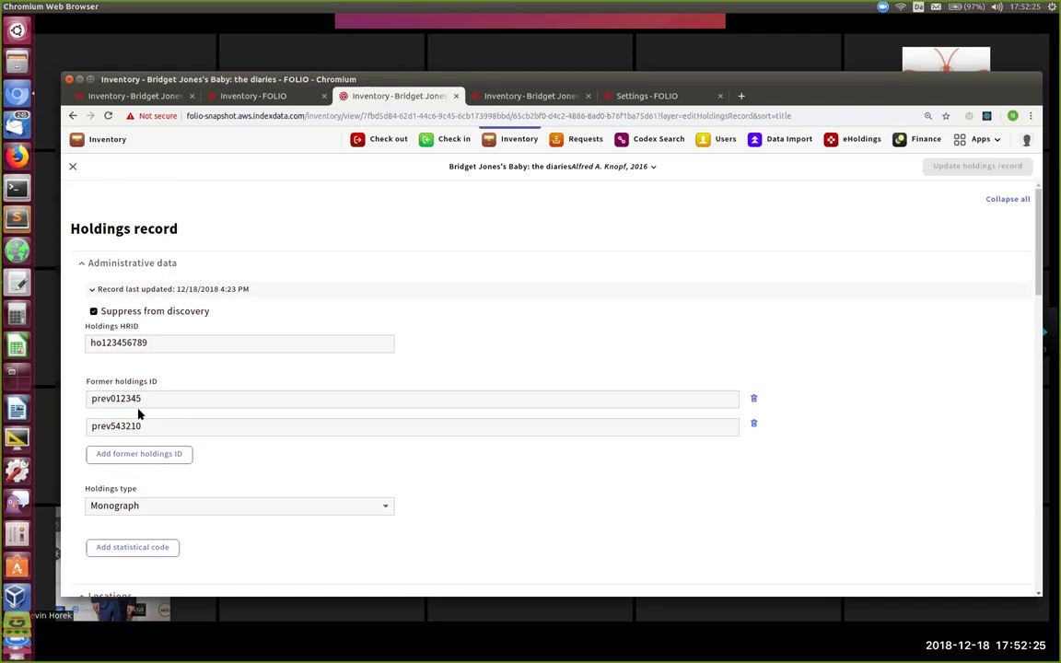
click(385, 511)
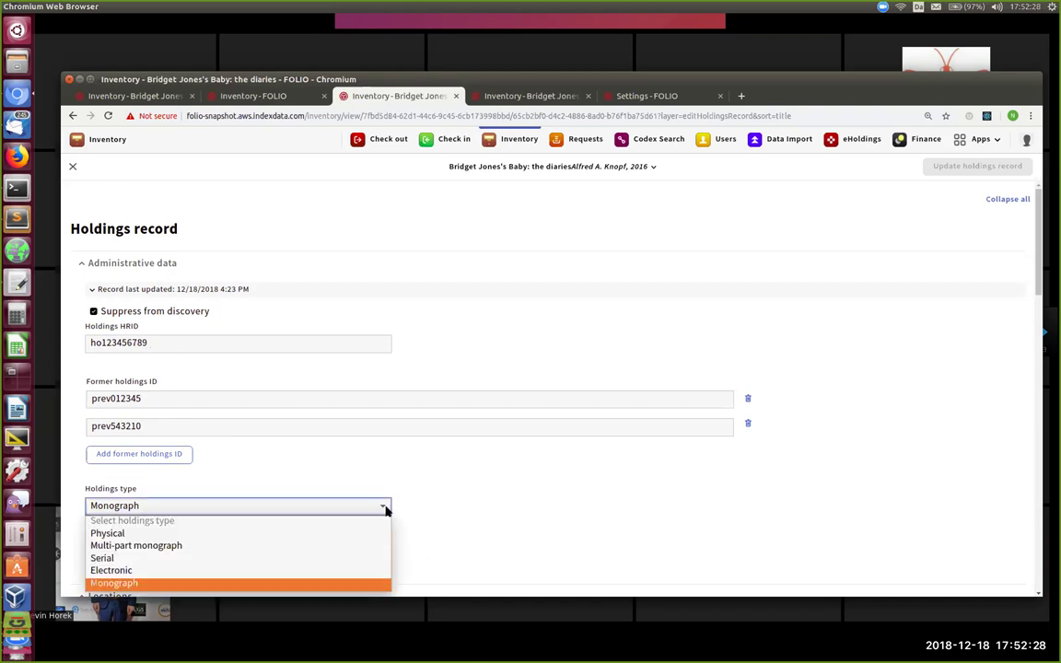
click(466, 518)
scroll(392, 478, down, 1)
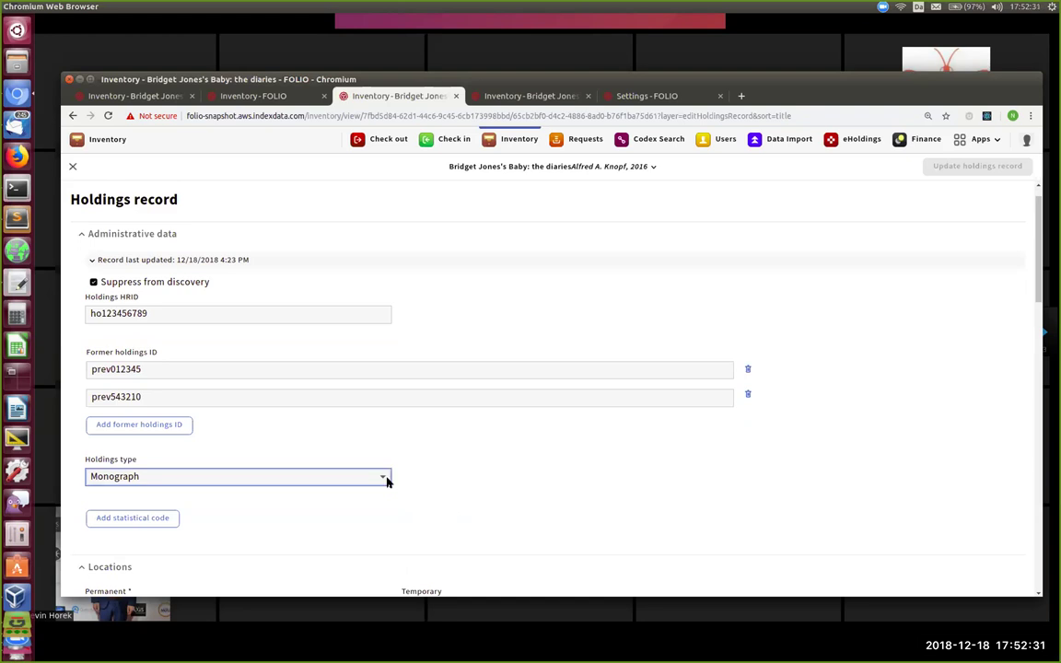
click(387, 478)
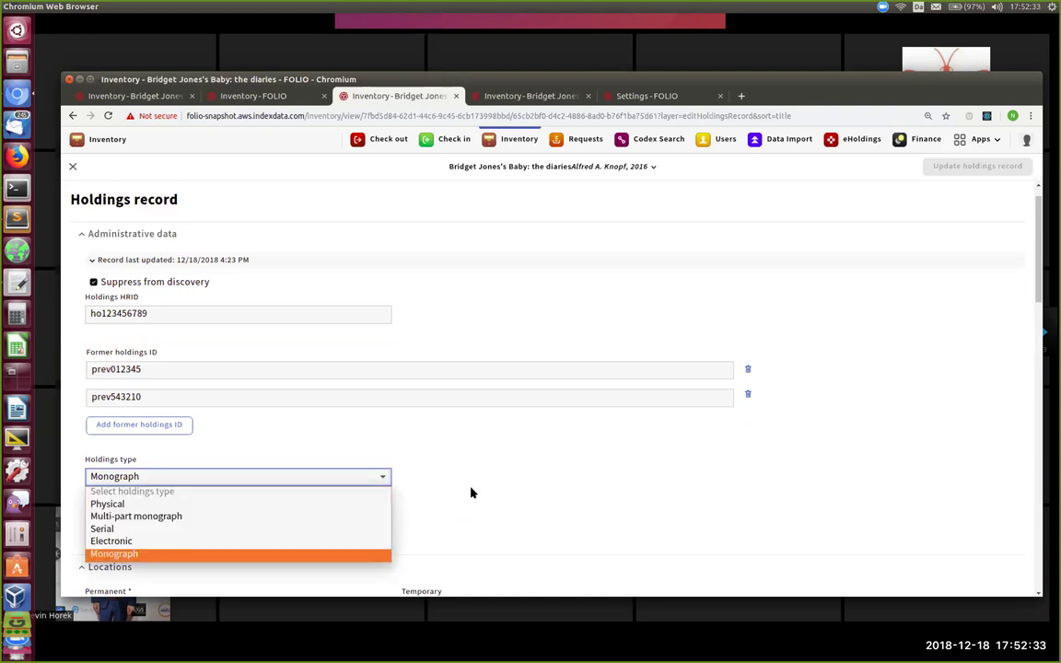
scroll(472, 493, down, 3)
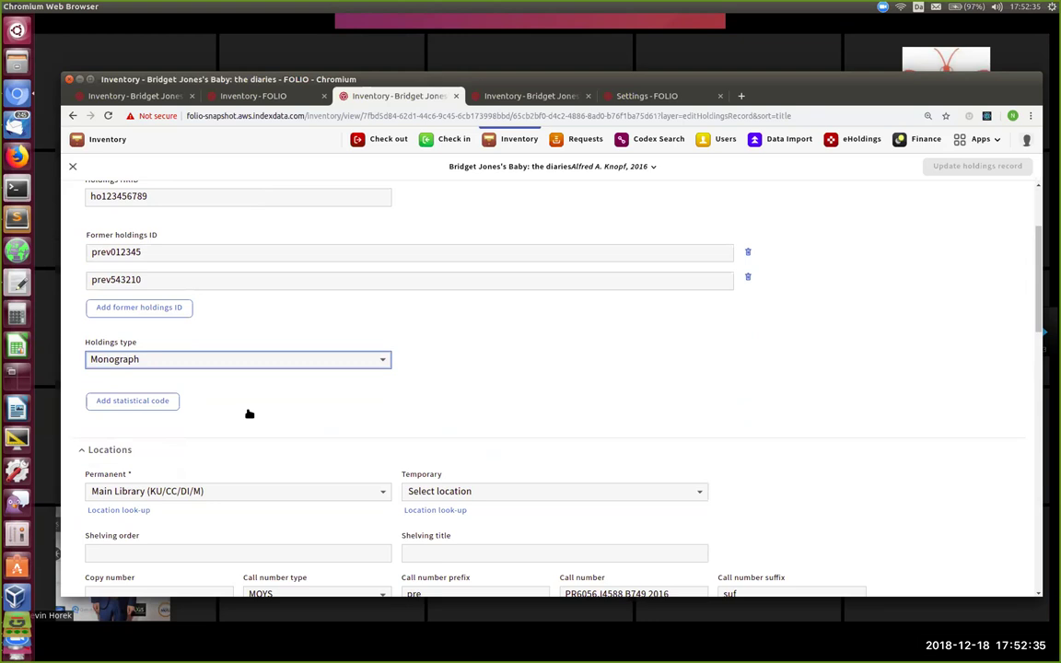
click(130, 401)
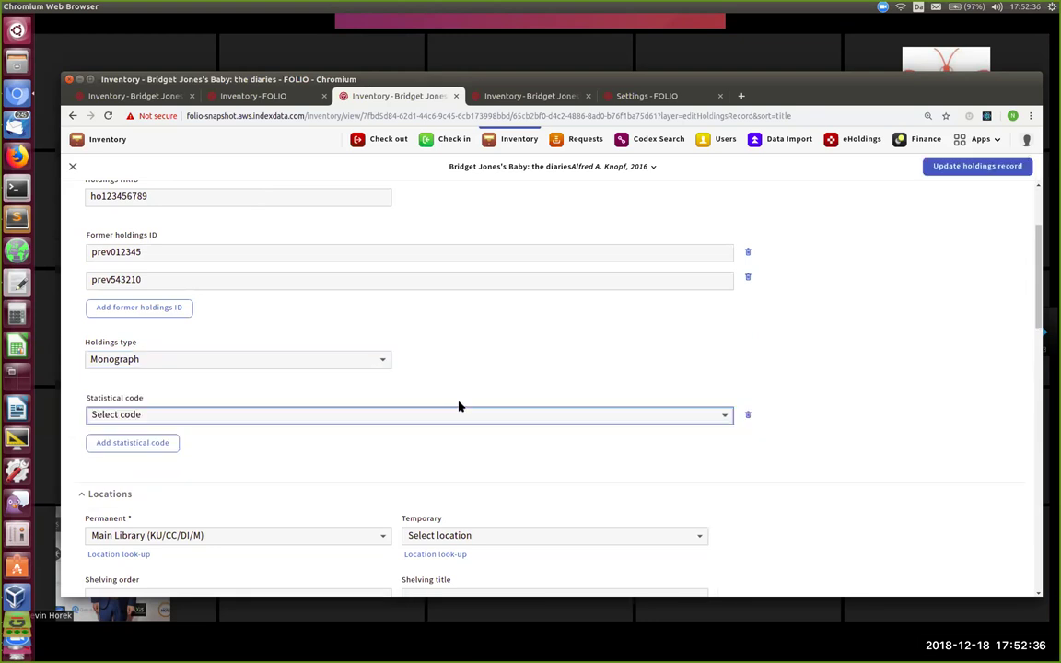
click(726, 416)
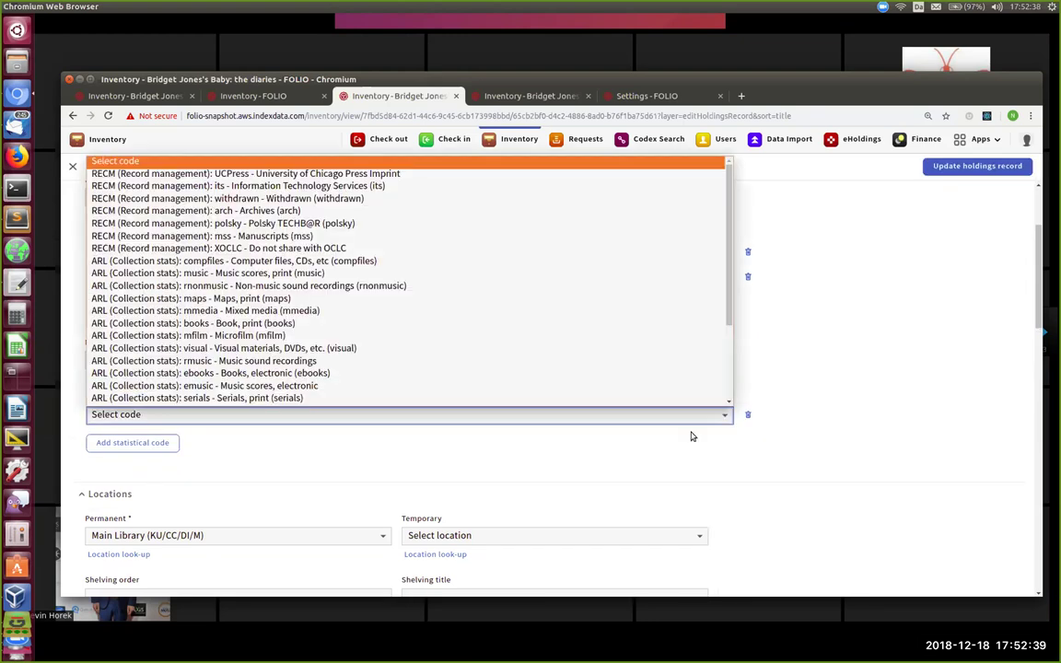
click(693, 437)
scroll(381, 468, down, 2)
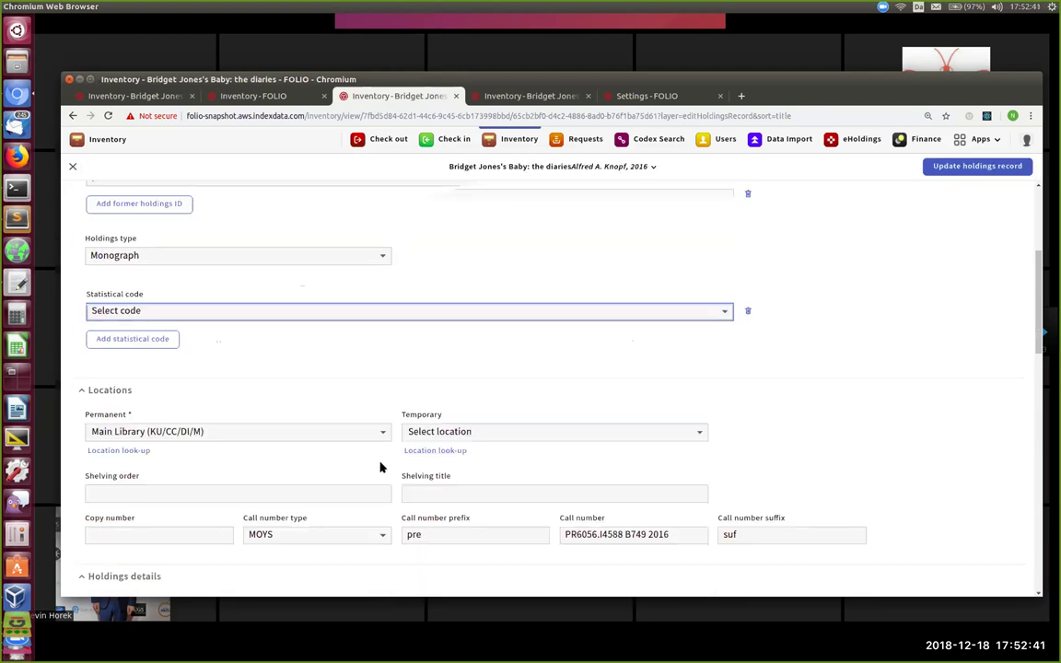
scroll(331, 479, down, 2)
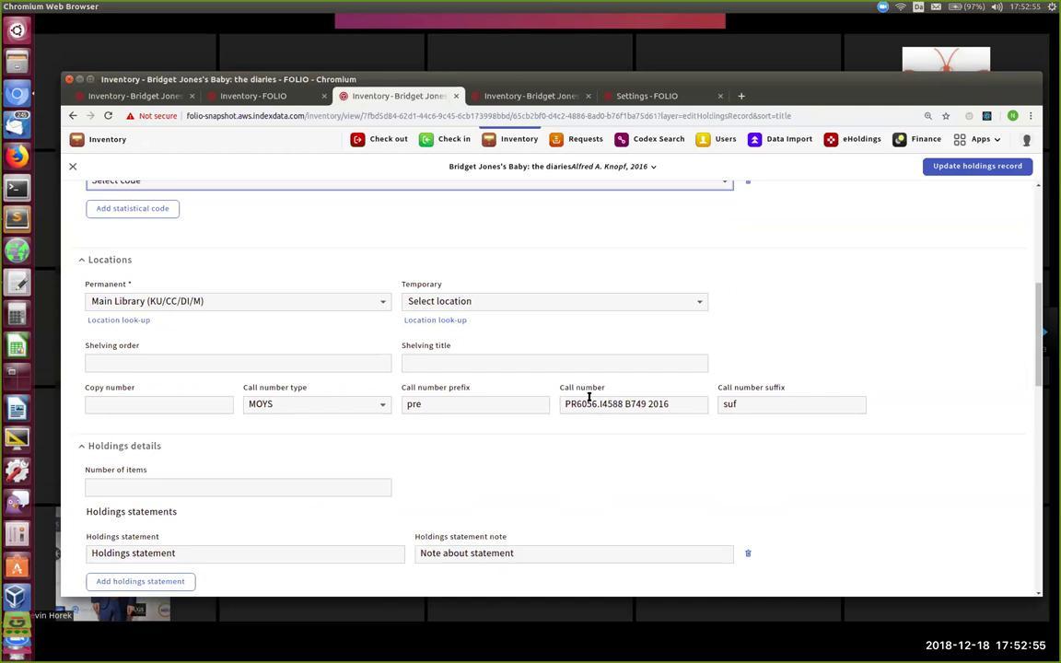
click(381, 405)
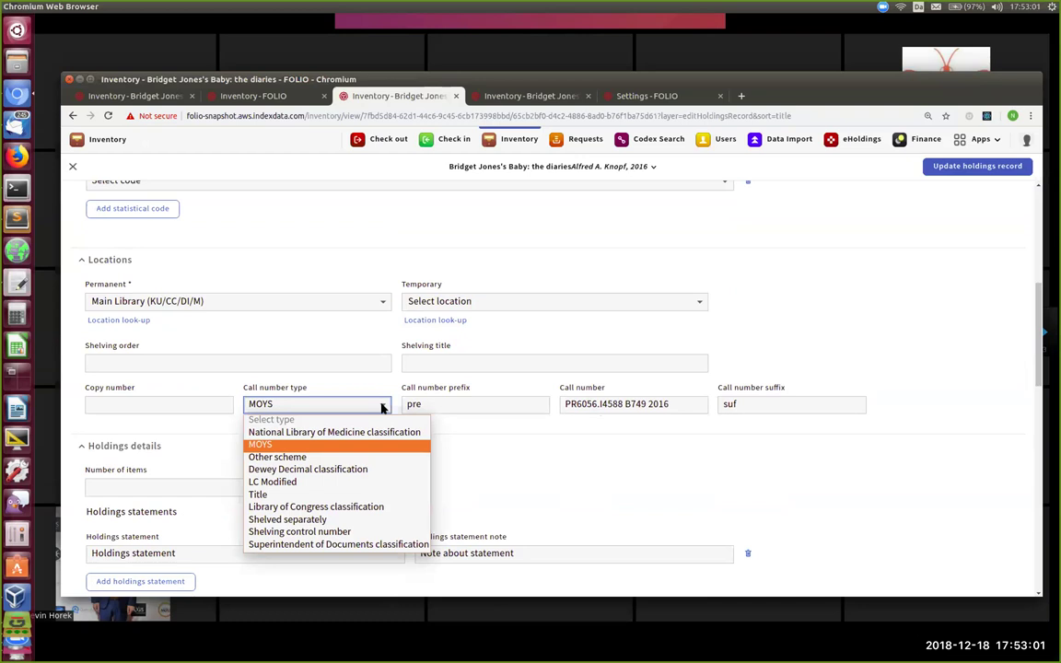
click(168, 400)
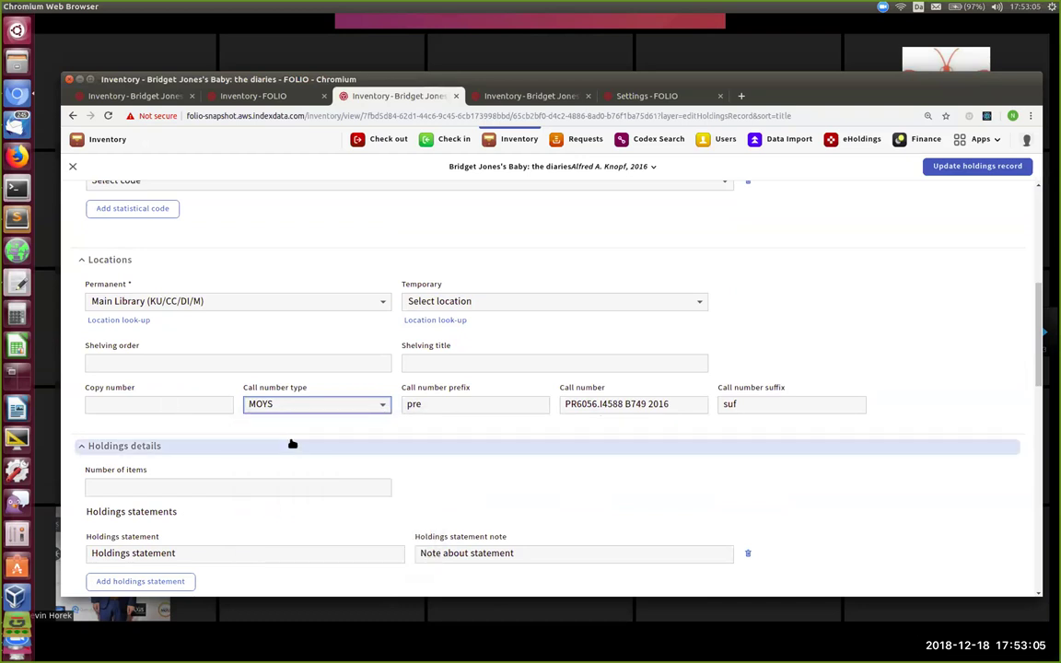
scroll(292, 444, down, 4)
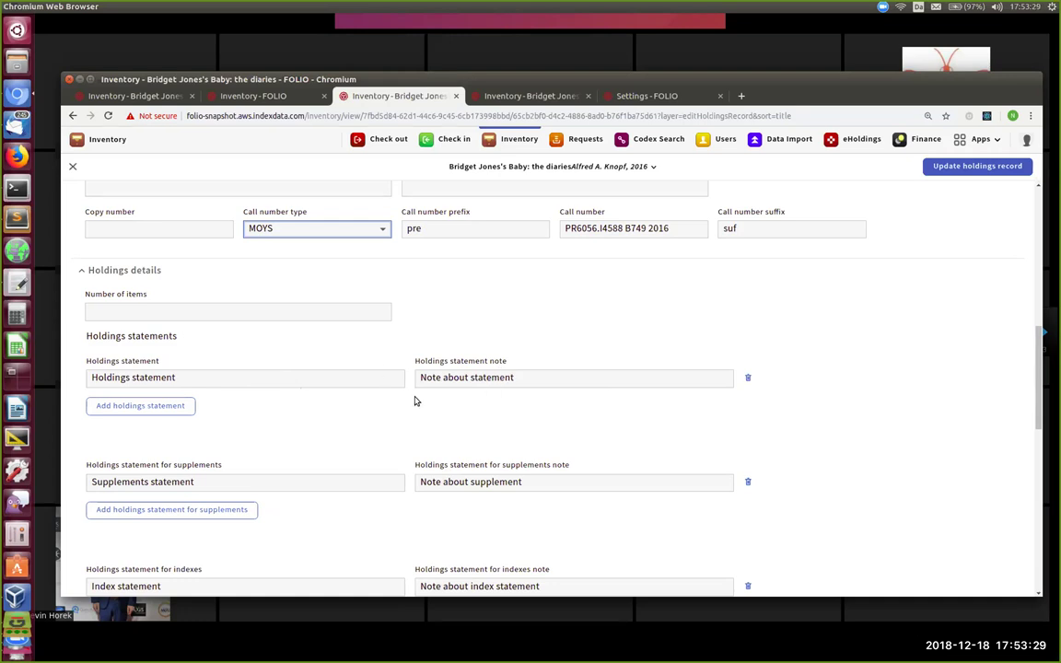
scroll(237, 412, down, 2)
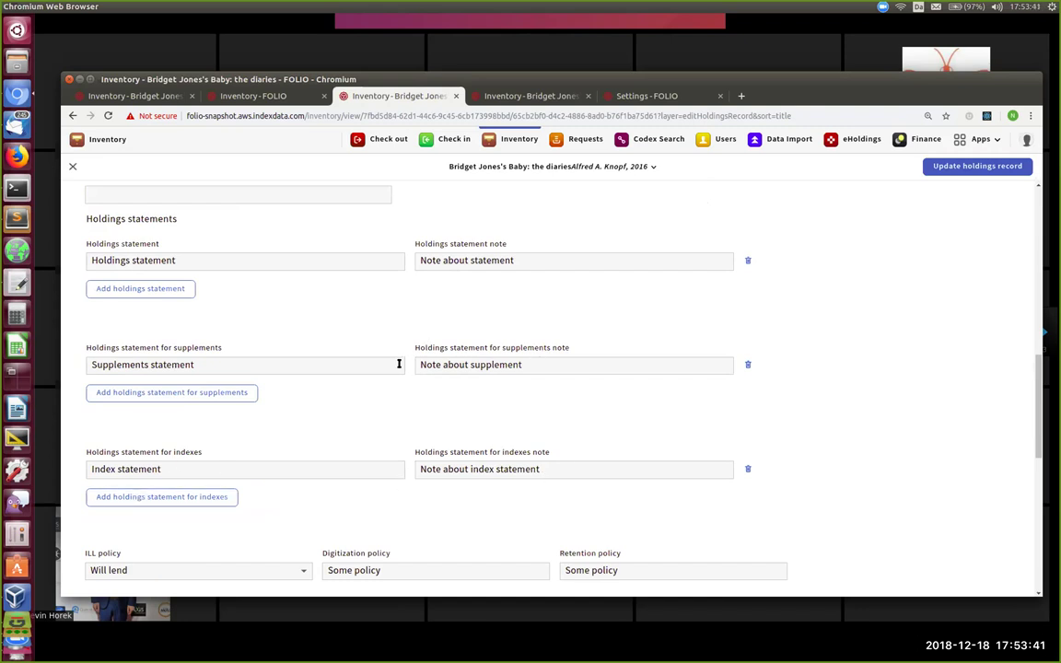
scroll(402, 411, down, 2)
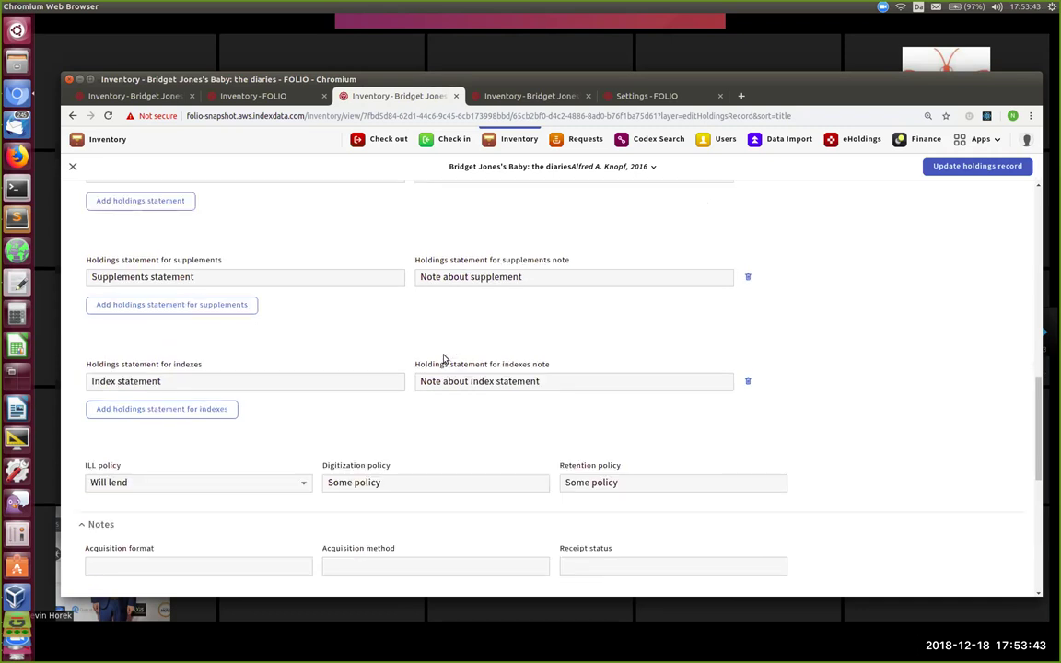
scroll(445, 360, down, 3)
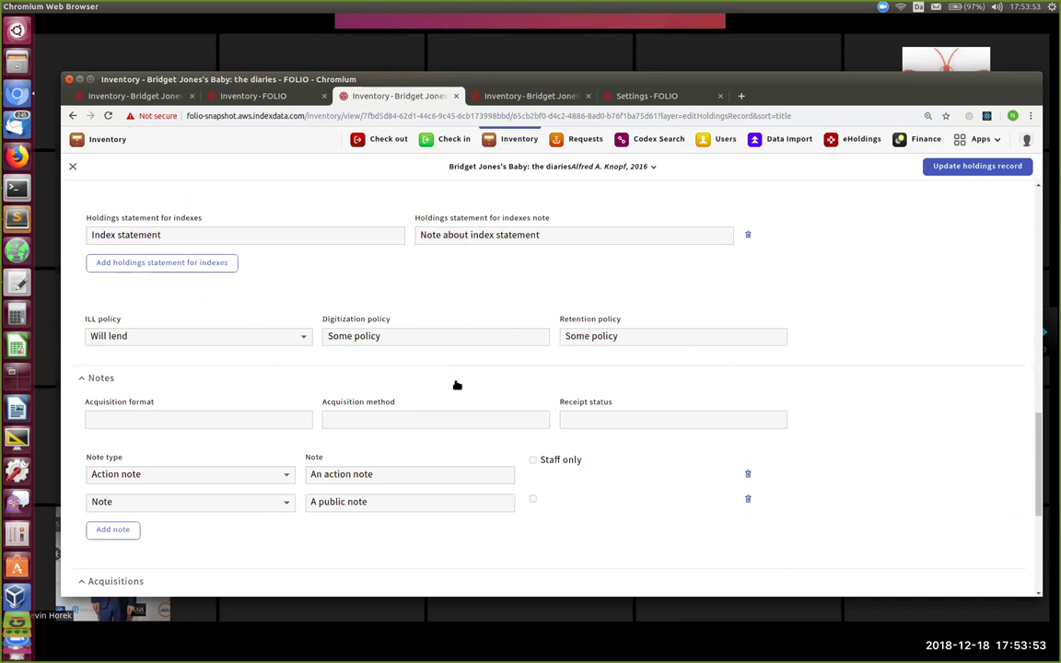
click(304, 337)
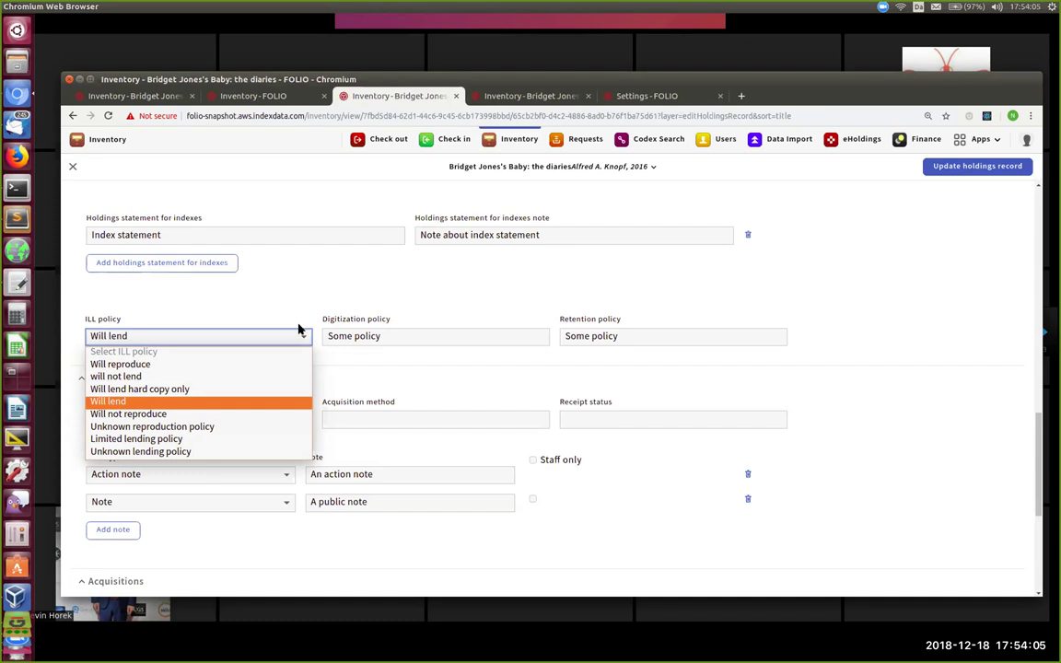
click(819, 349)
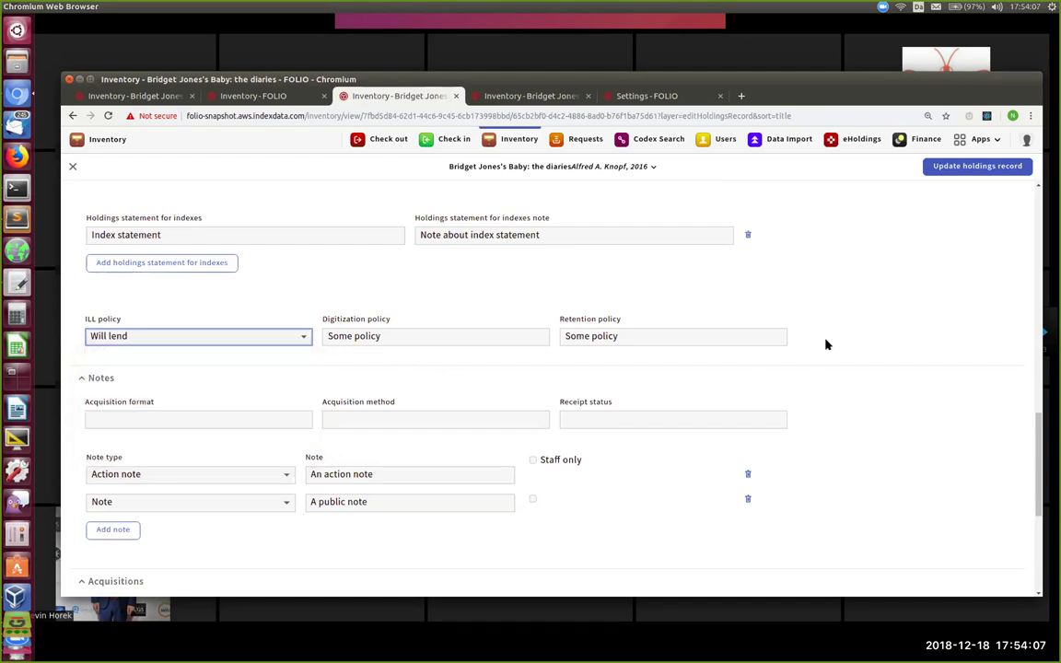
scroll(170, 438, down, 3)
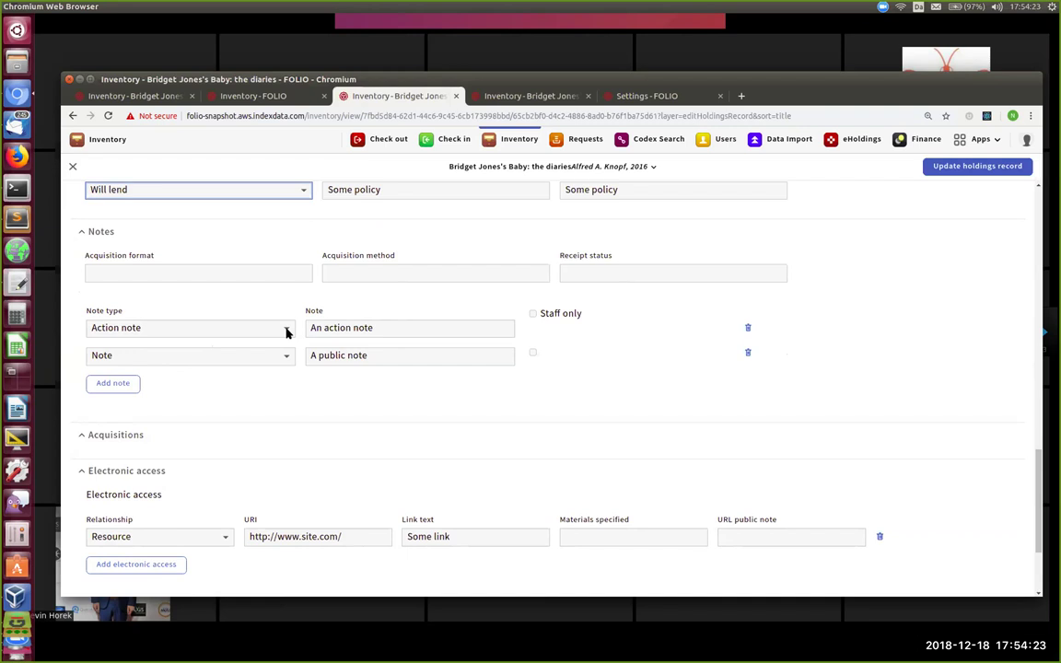
- Keep the first note as Action note and add a third note row with no type chosen
click(286, 332)
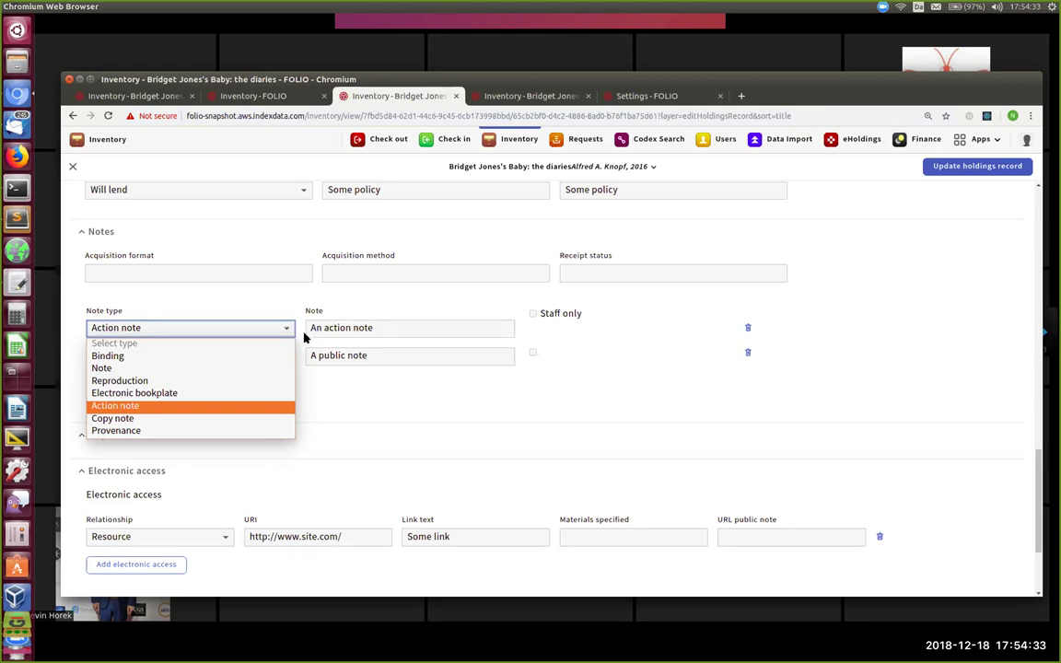
click(465, 380)
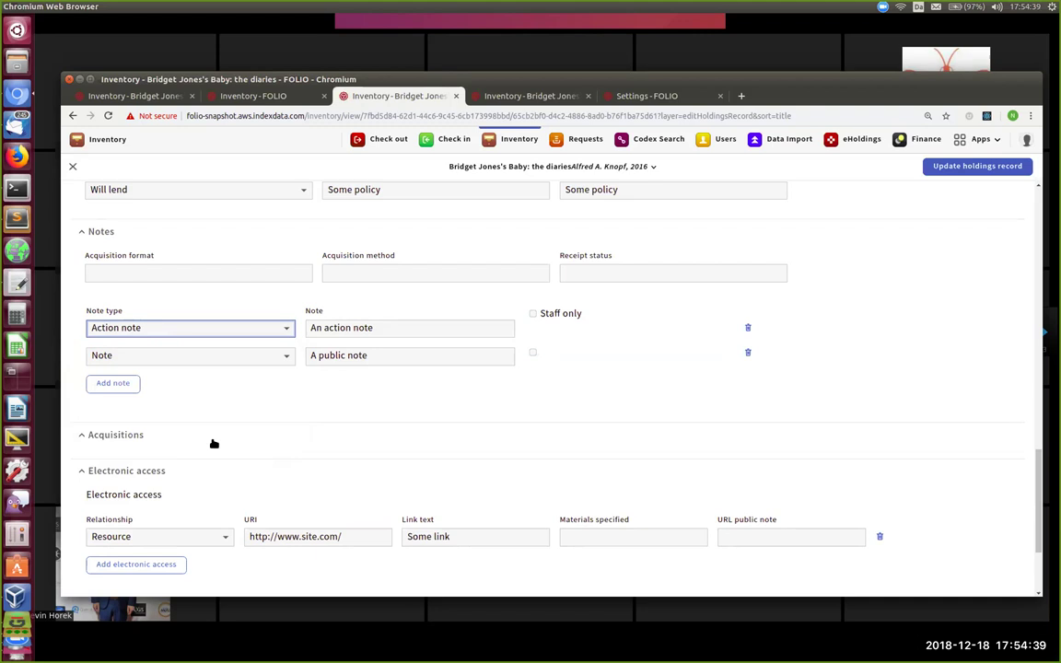
click(129, 386)
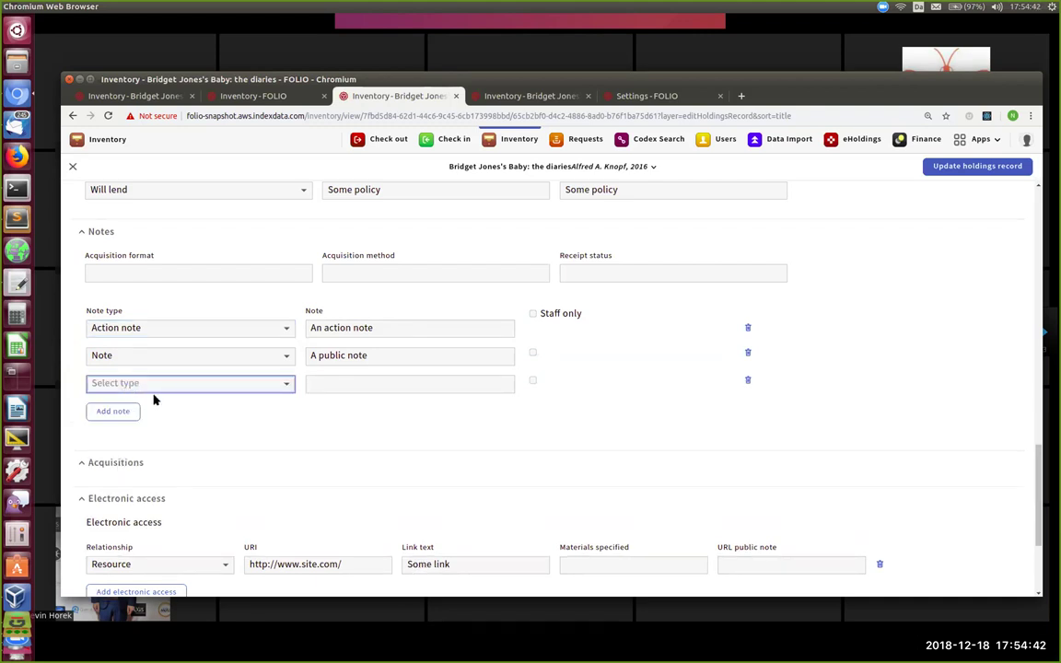
click(284, 385)
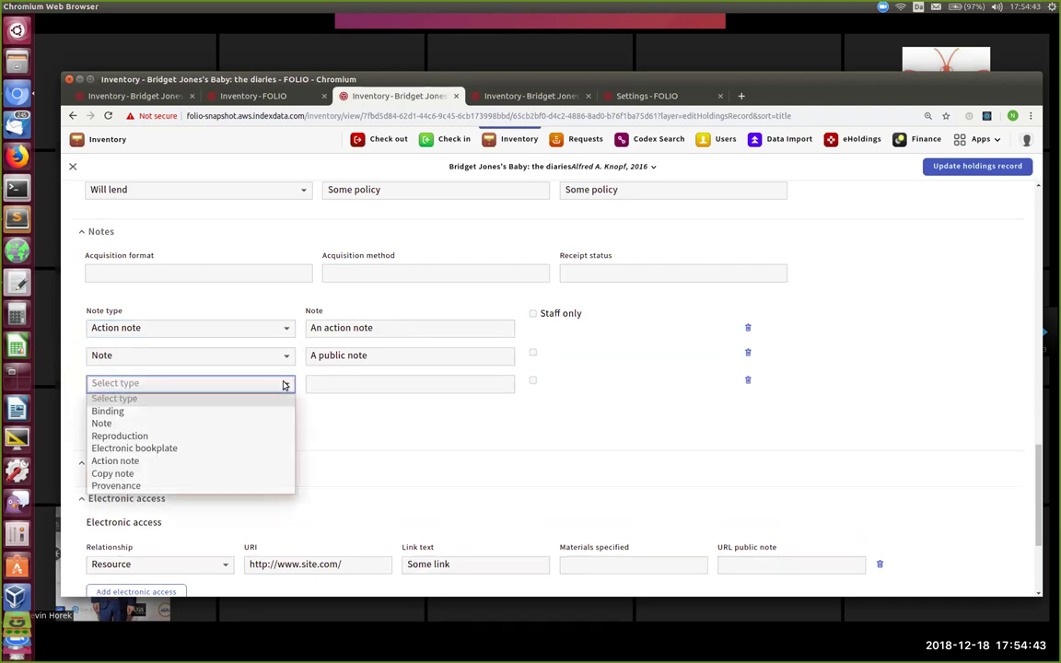
click(358, 416)
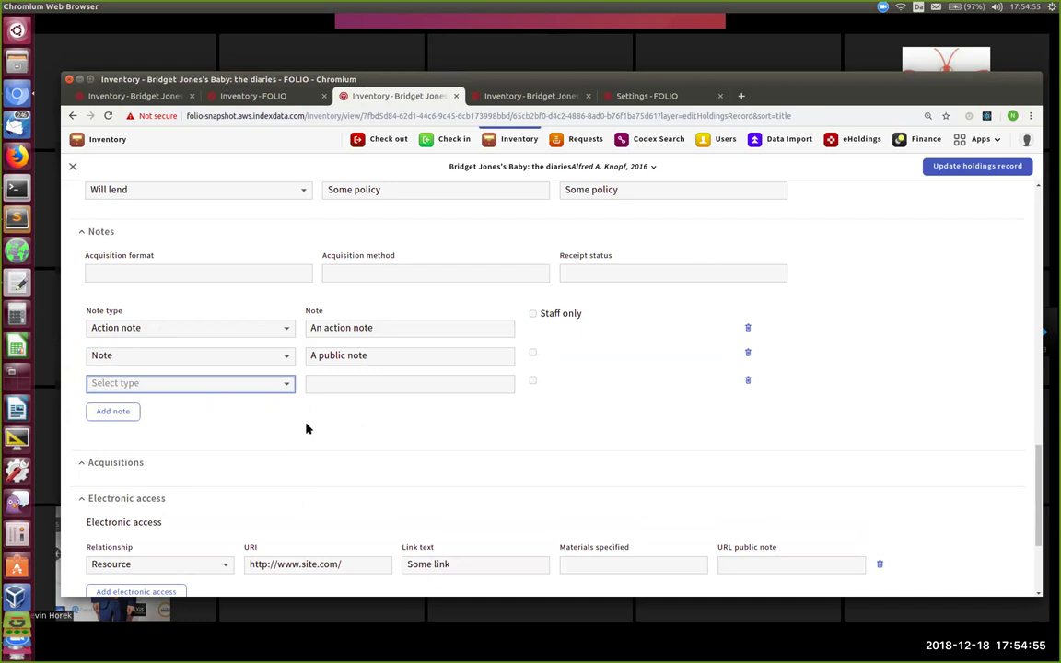
scroll(304, 405, down, 2)
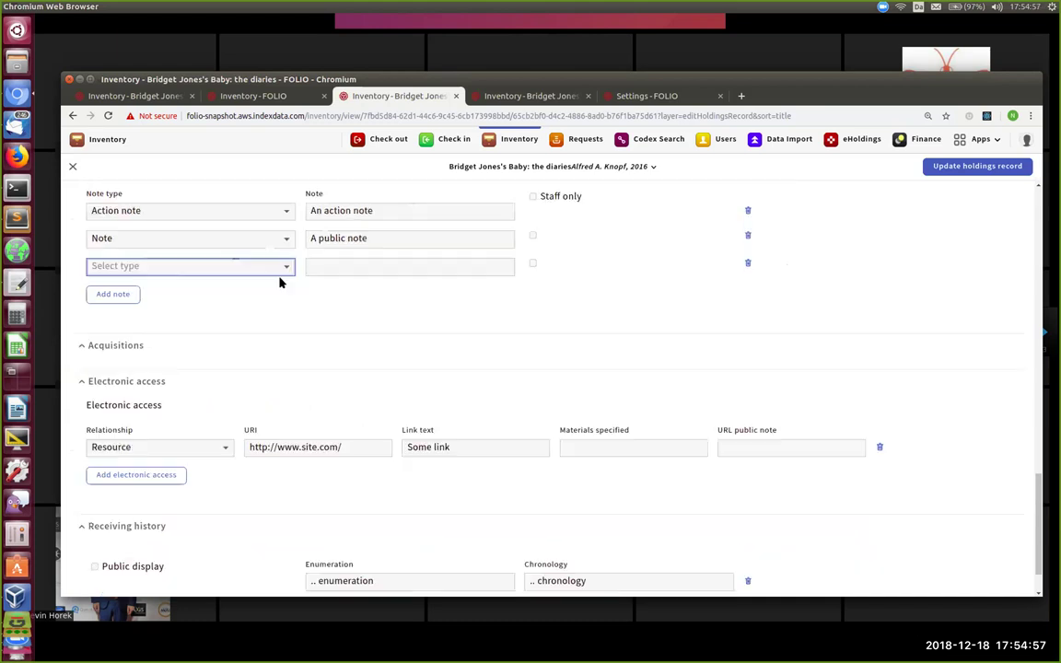
scroll(279, 315, down, 1)
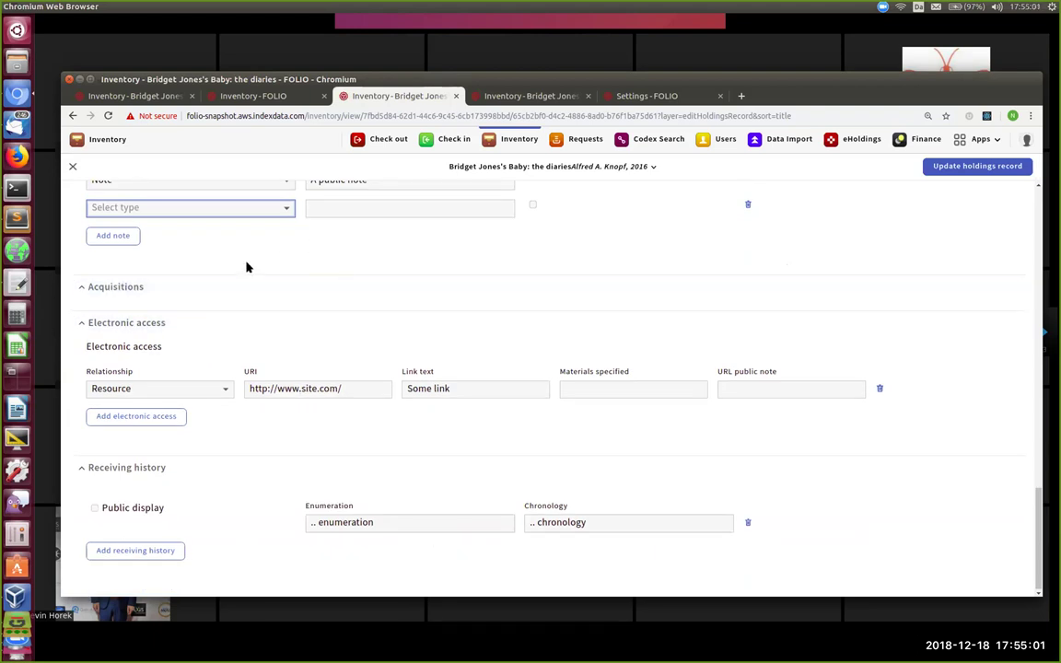
scroll(246, 265, down, 1)
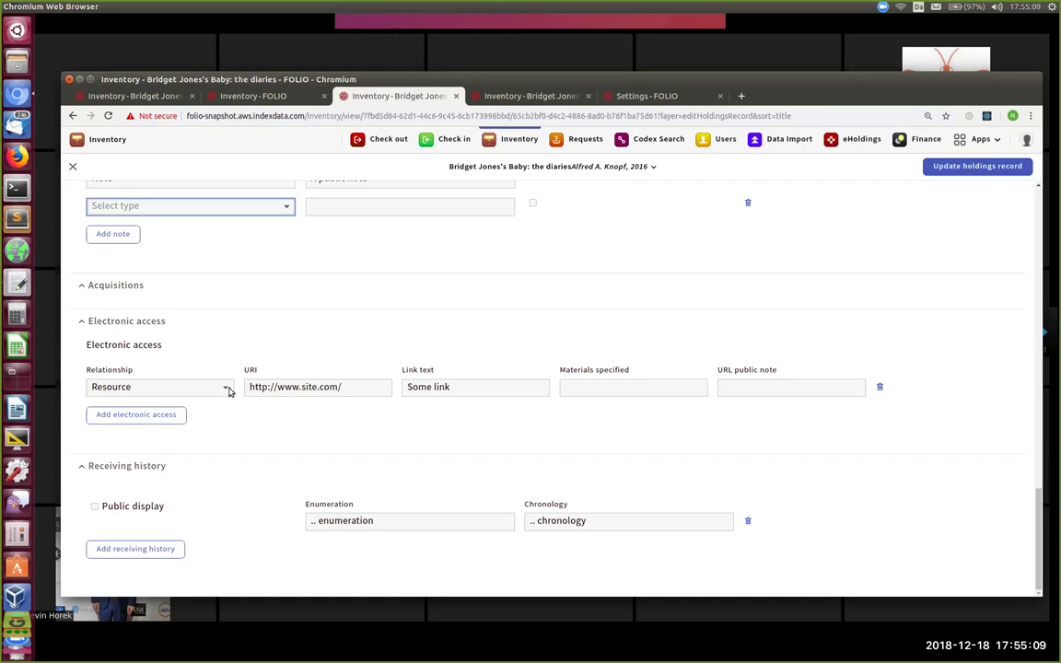
- Keep the electronic access relationship as Resource and add an empty second receiving history row
click(228, 391)
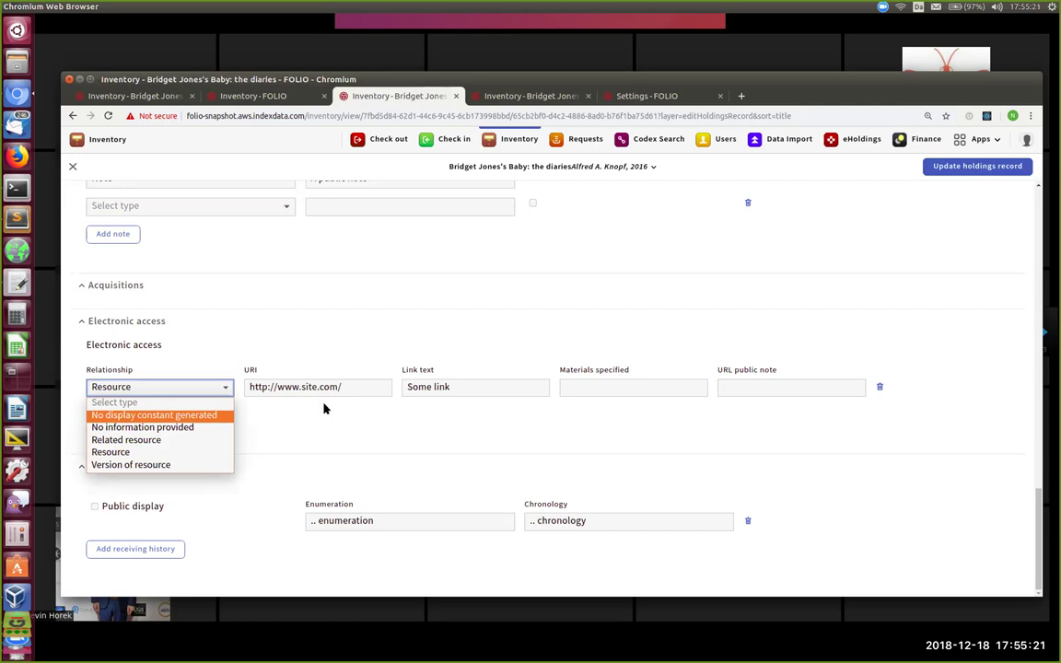
key(Down)
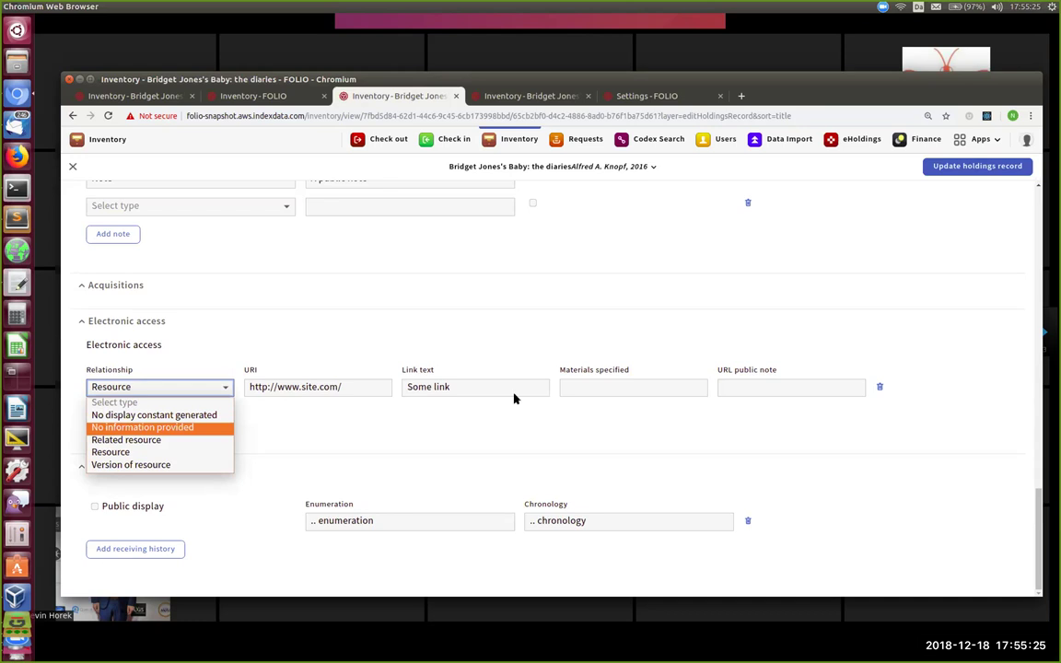
key(Escape)
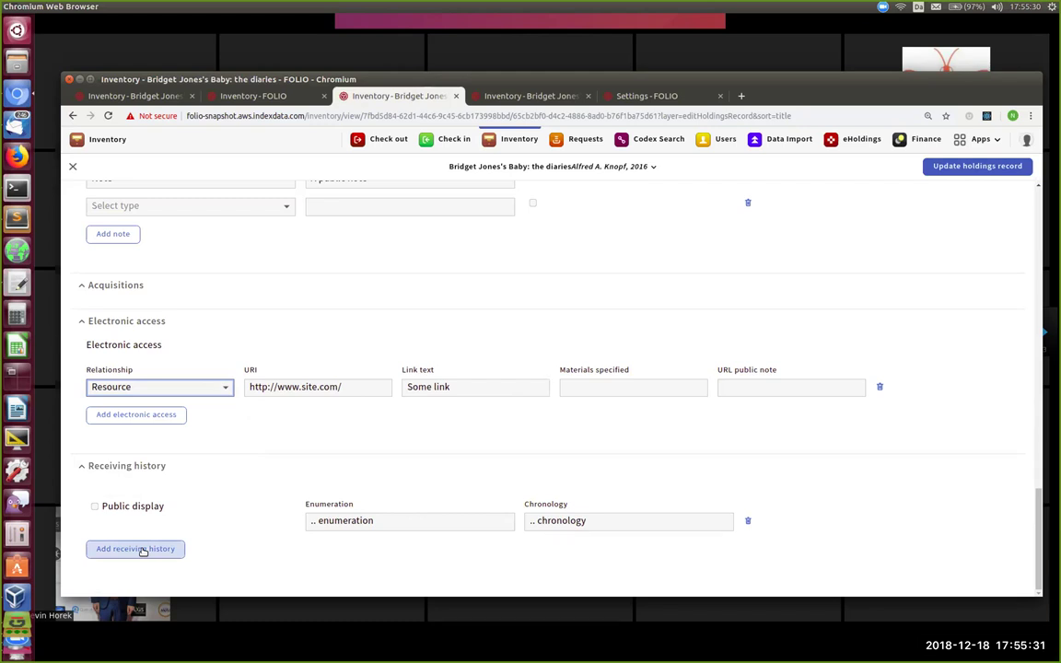
click(138, 549)
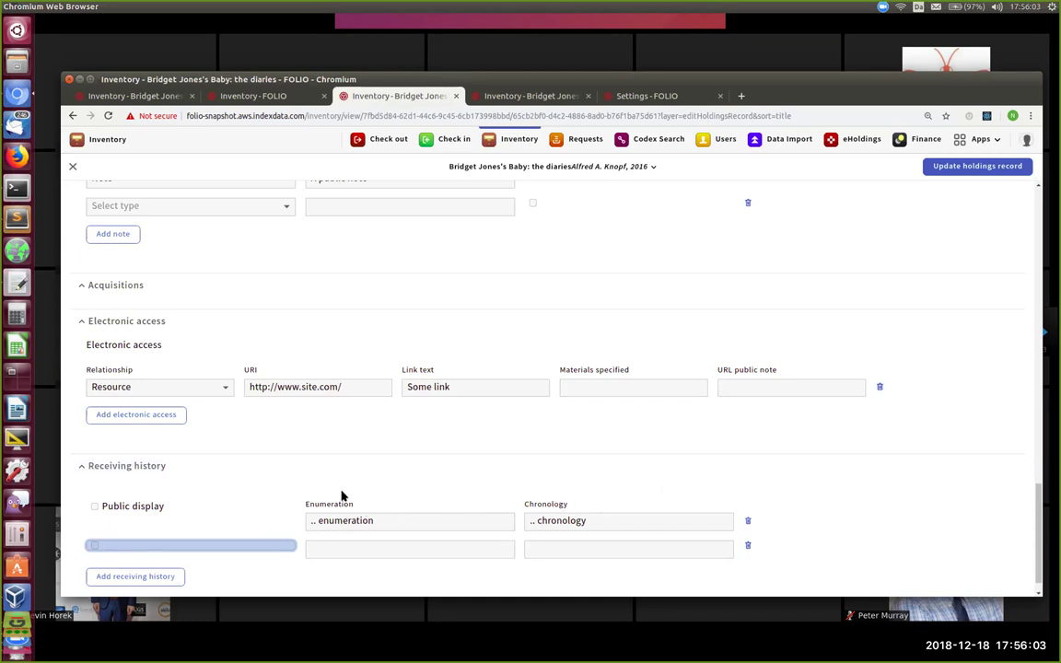
scroll(242, 506, down, 1)
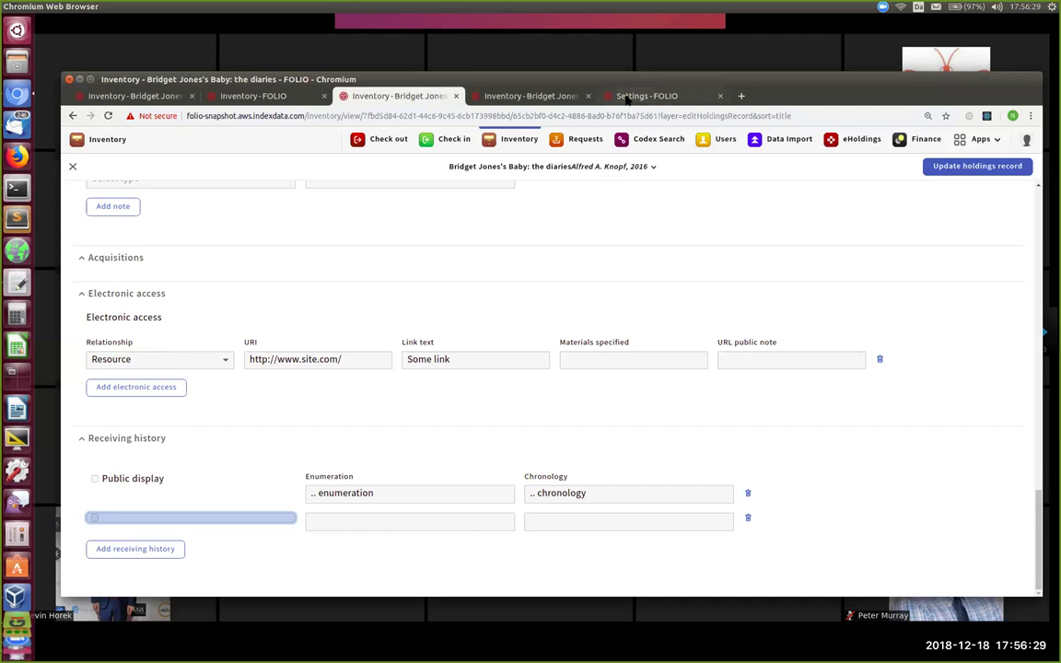
- Switch to the item edit form showing HRID it12345, material type book, Copy #2
click(560, 96)
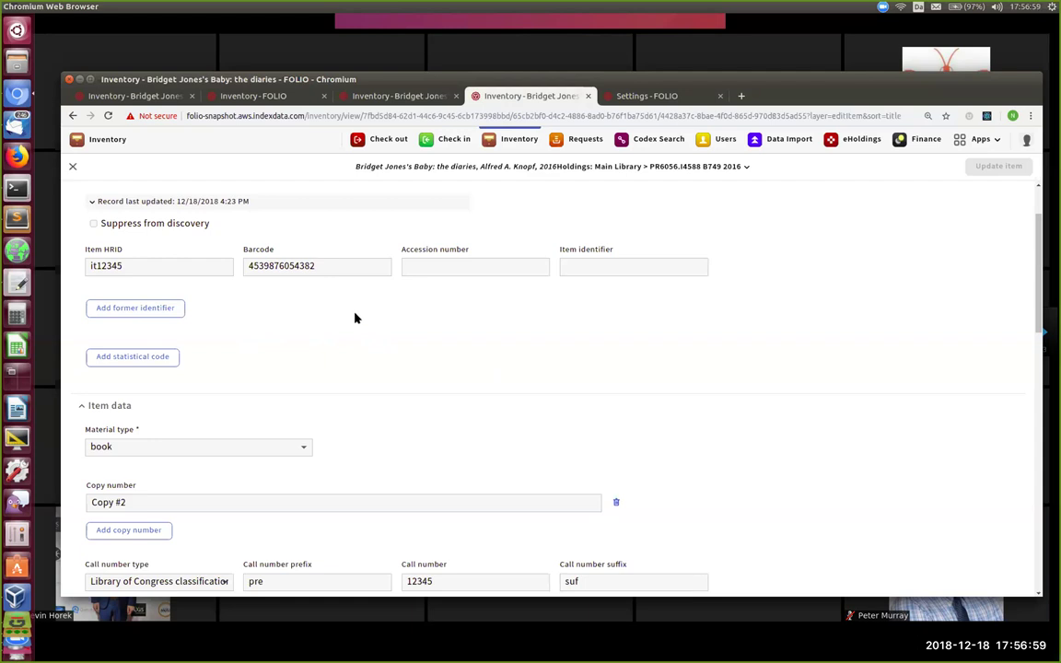
key(Tab)
click(265, 353)
scroll(295, 322, down, 2)
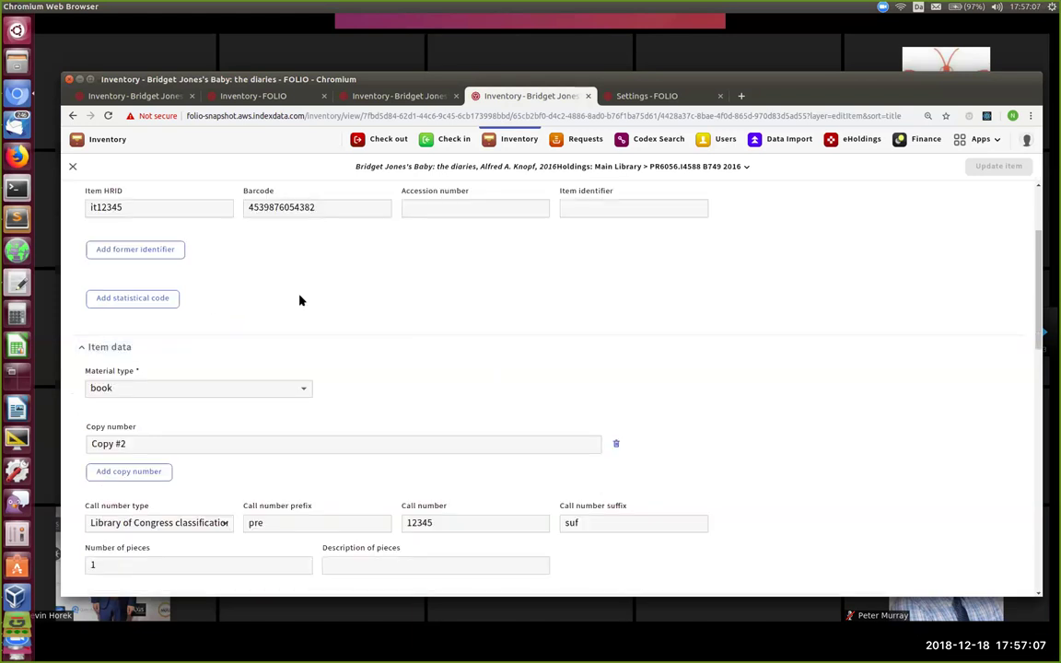
scroll(267, 327, up, 3)
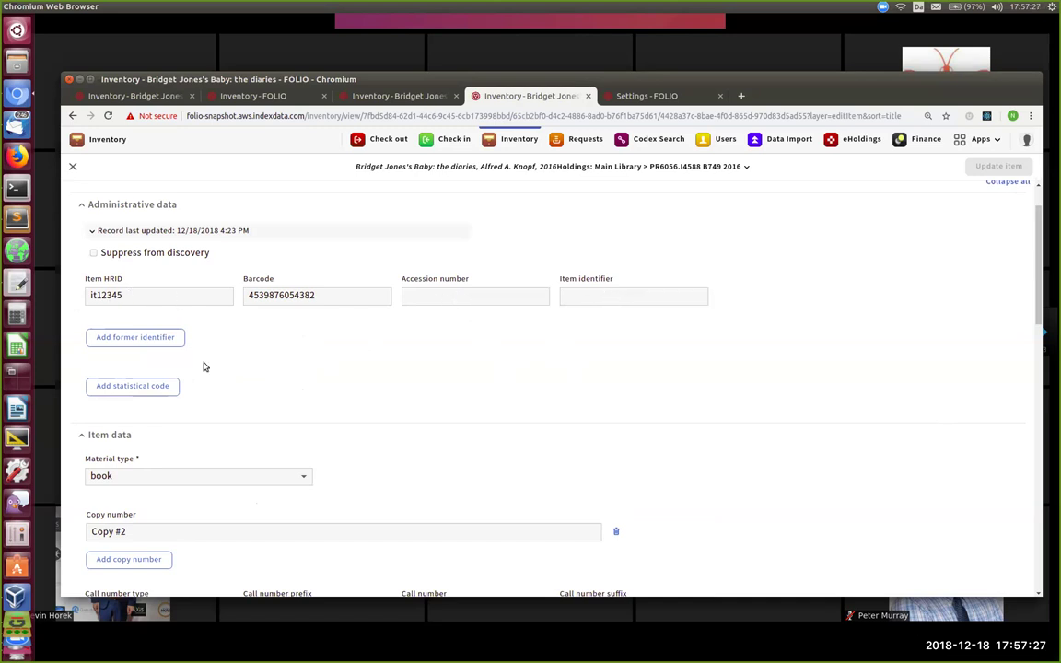
click(135, 339)
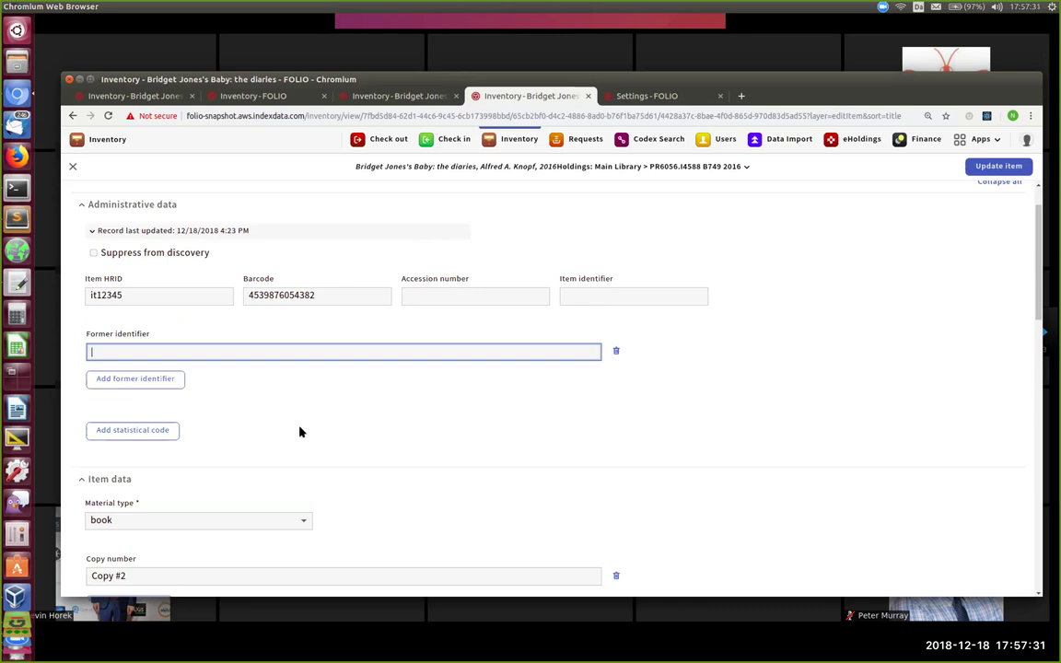
click(168, 432)
scroll(525, 410, down, 2)
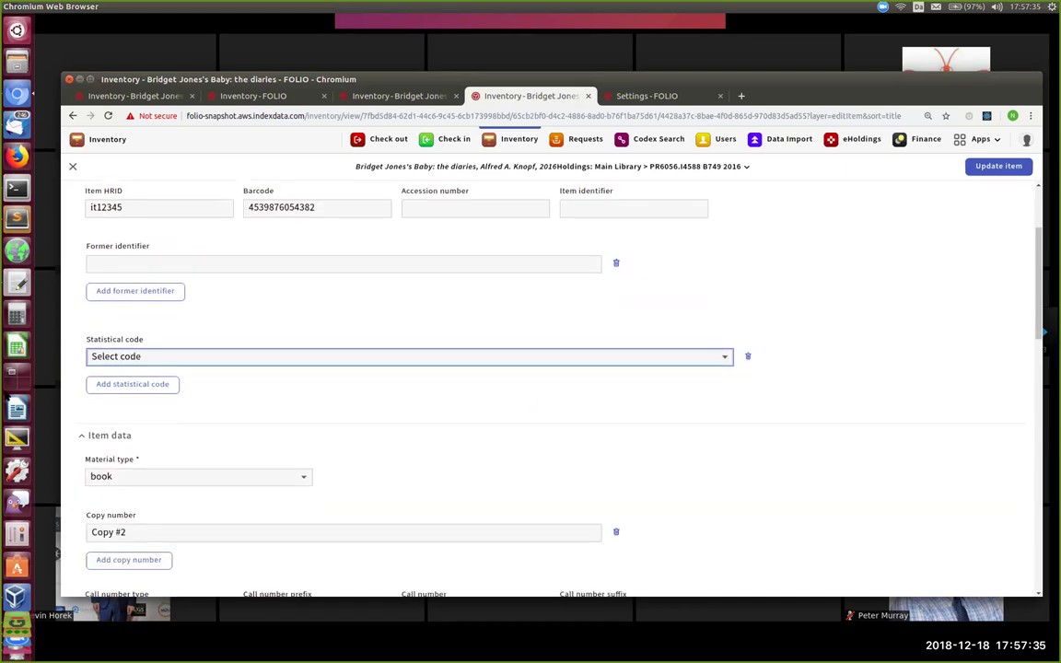
scroll(218, 408, down, 3)
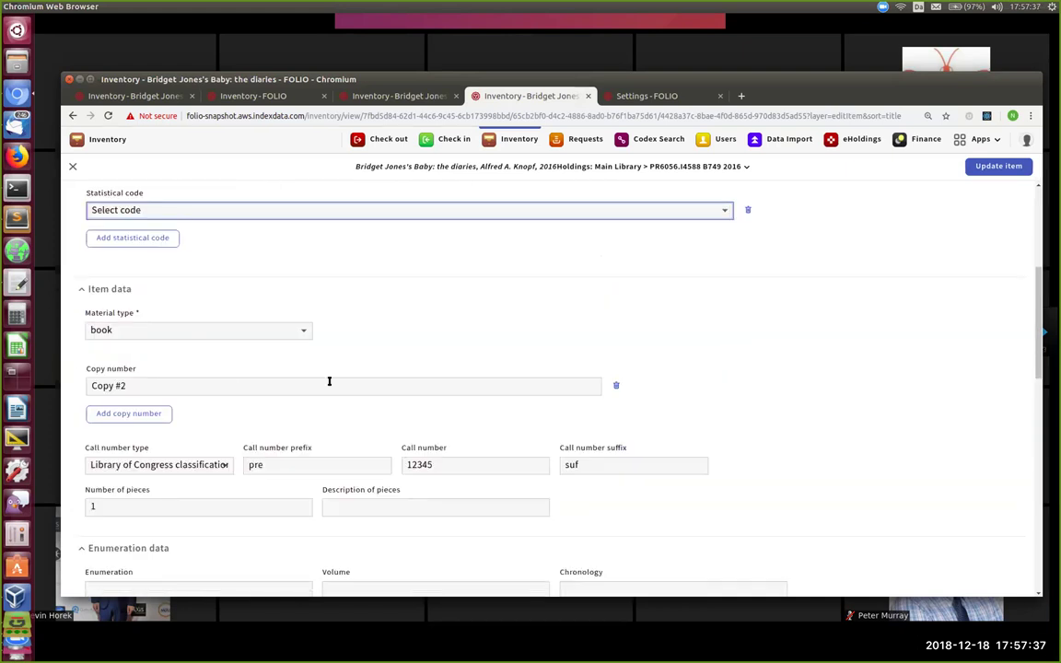
scroll(338, 381, down, 3)
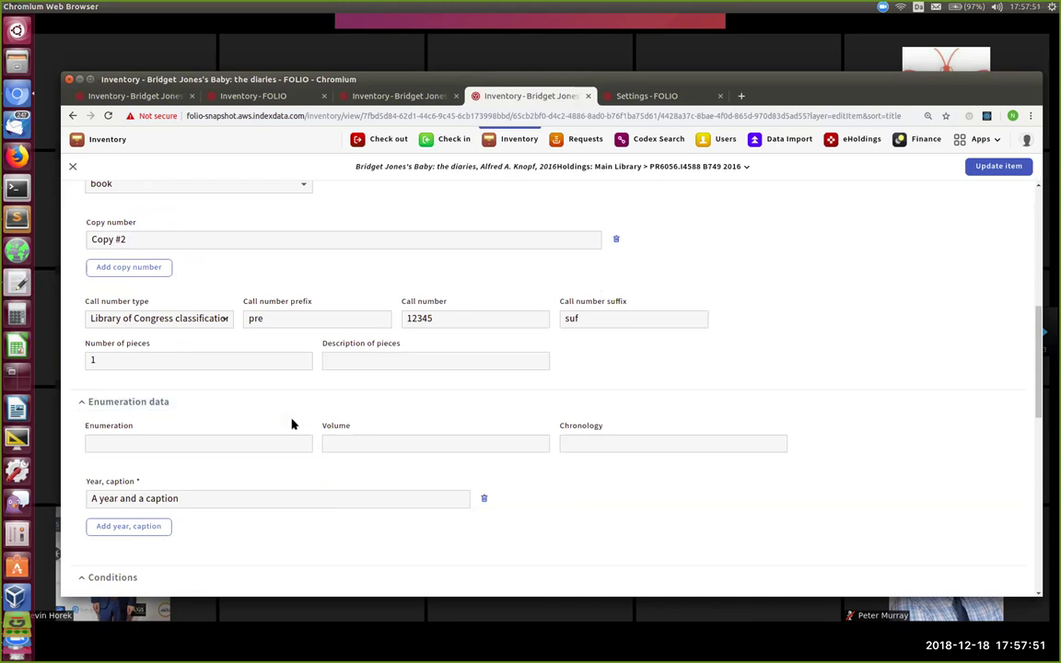
scroll(268, 424, down, 2)
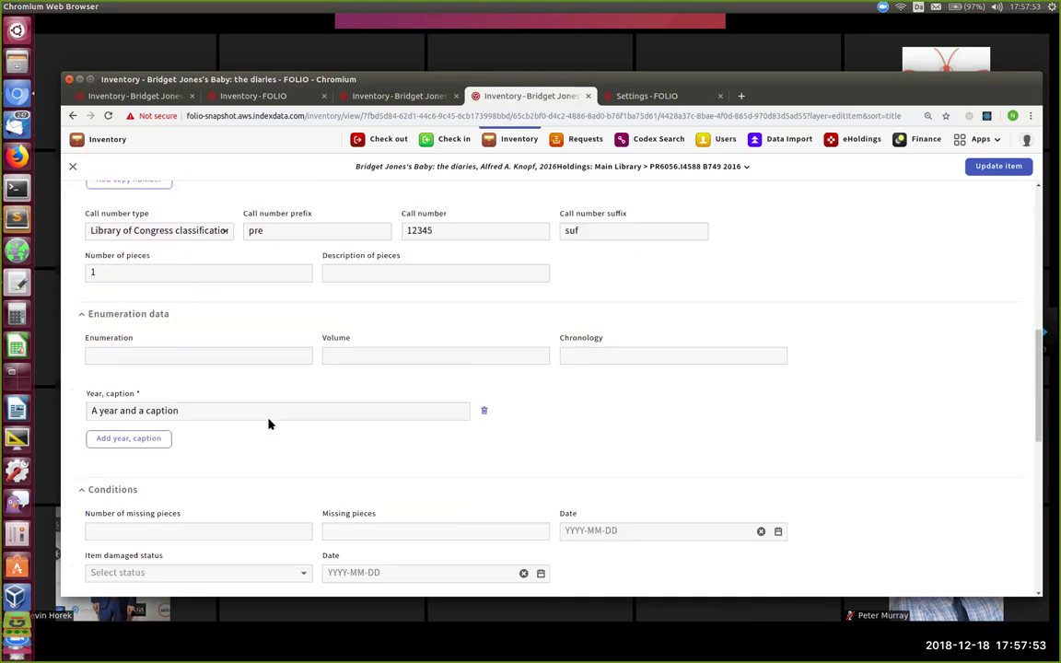
scroll(268, 423, down, 2)
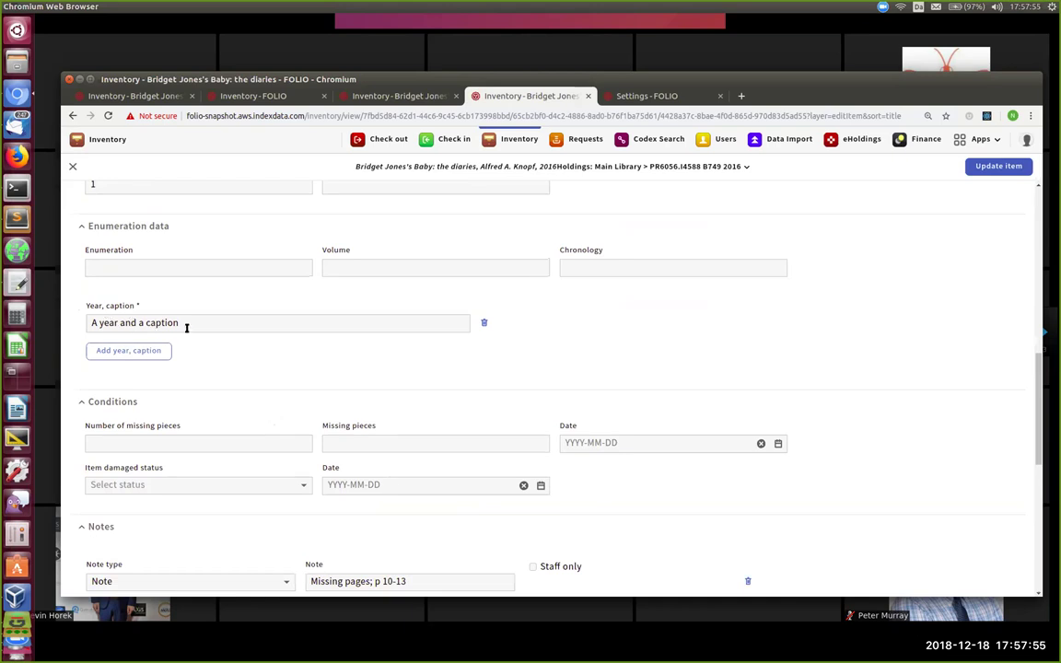
scroll(314, 329, down, 3)
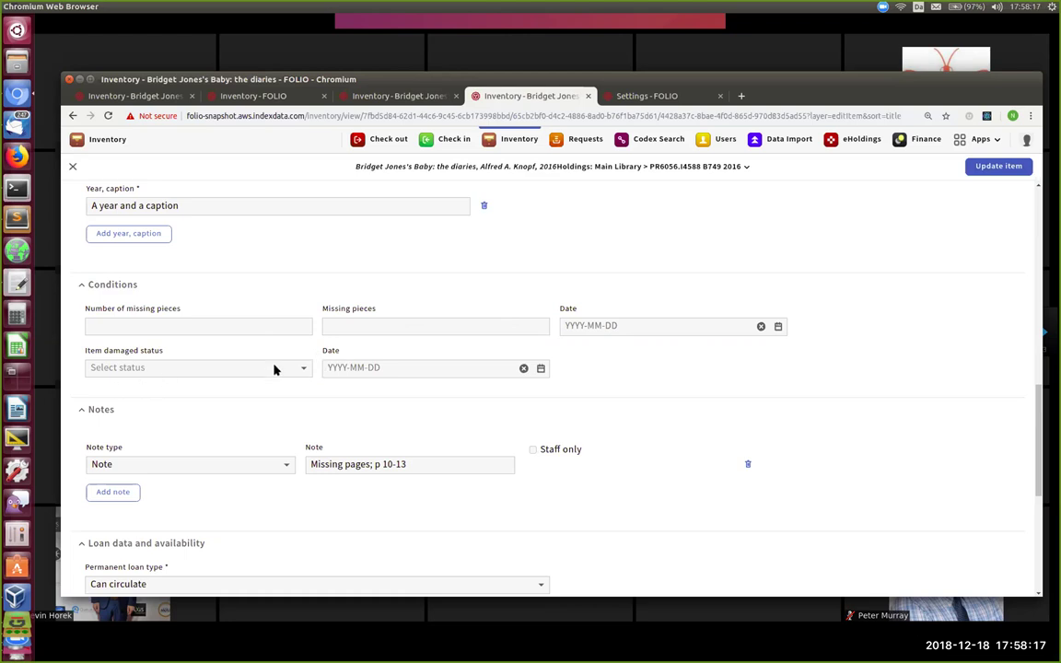
click(304, 371)
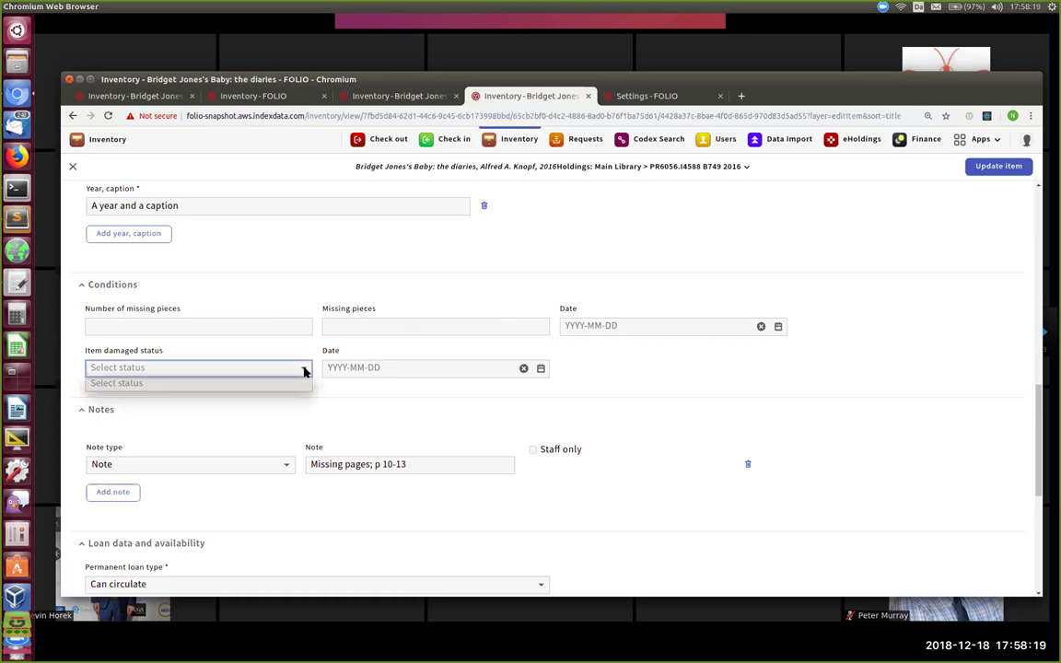
click(276, 342)
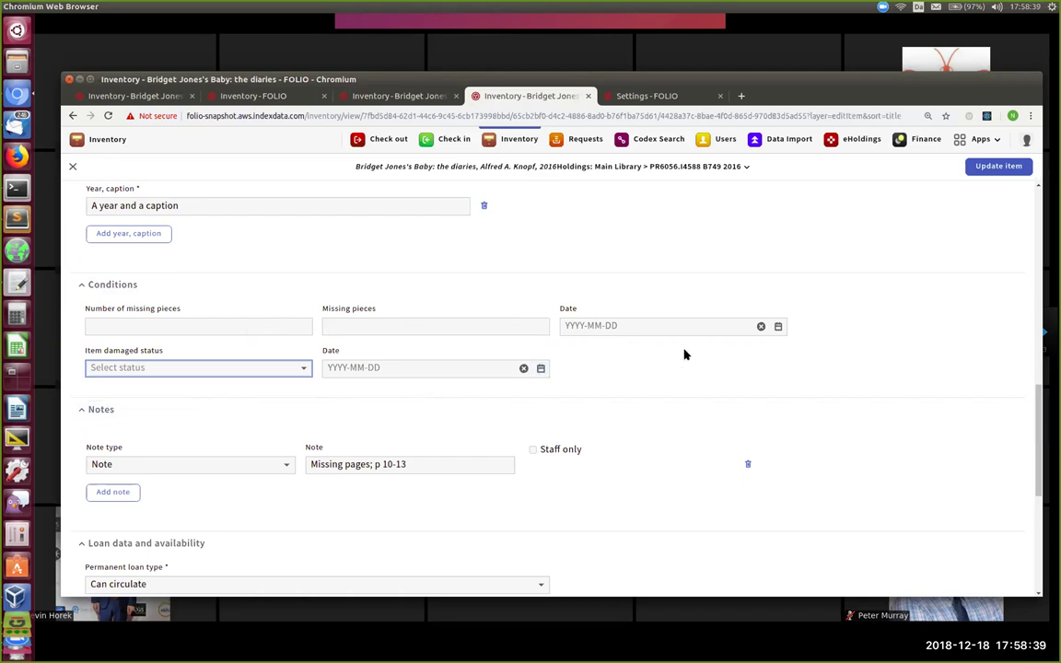
scroll(706, 370, down, 1)
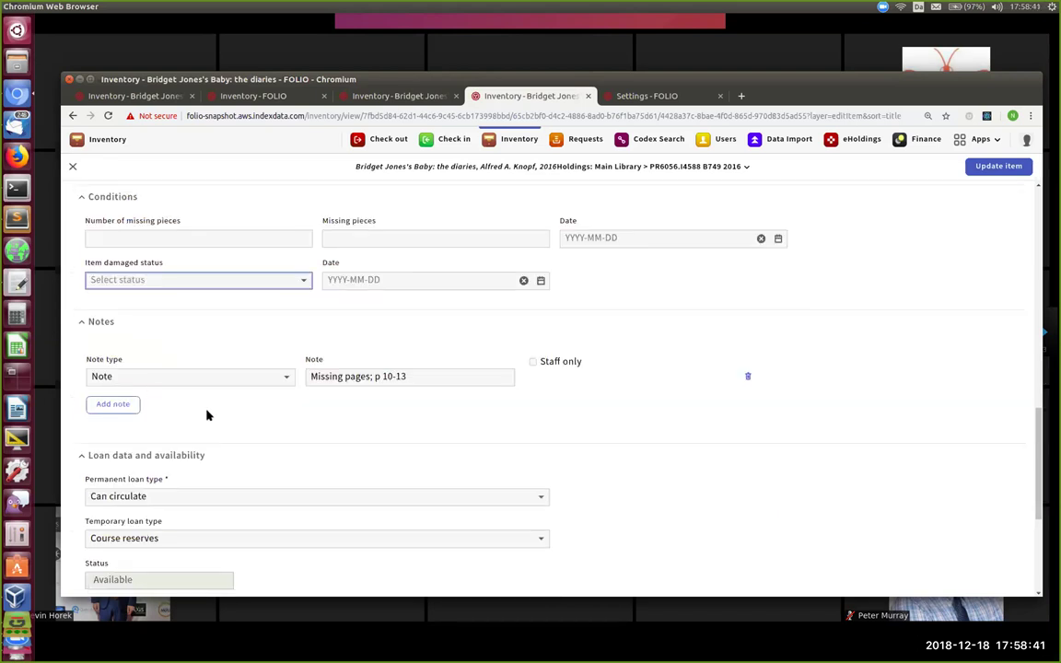
scroll(184, 369, down, 1)
click(124, 316)
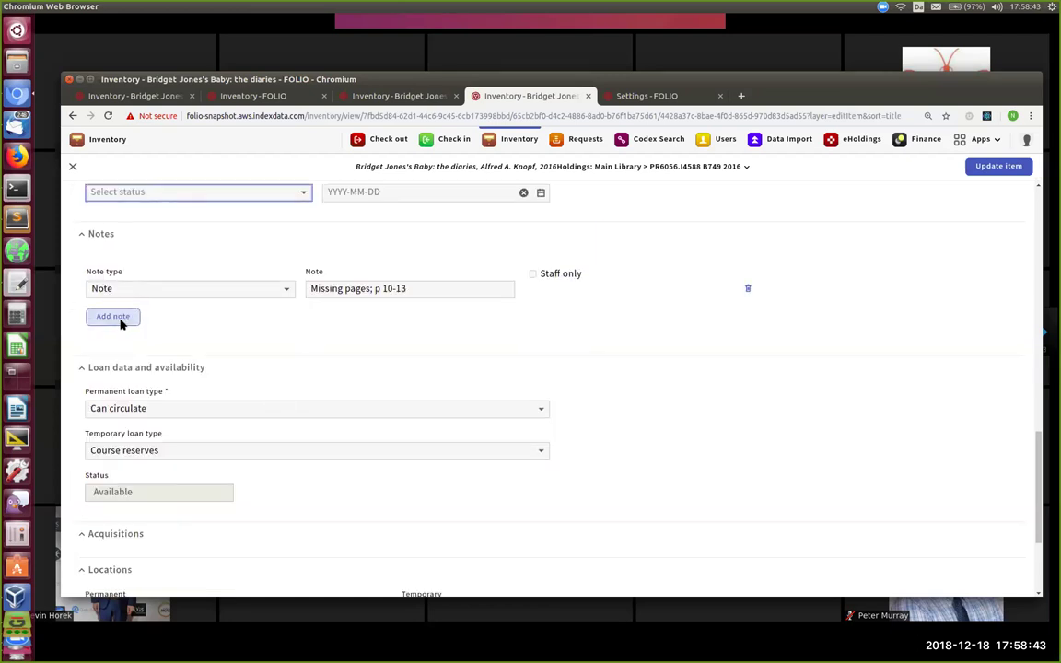
scroll(304, 317, down, 1)
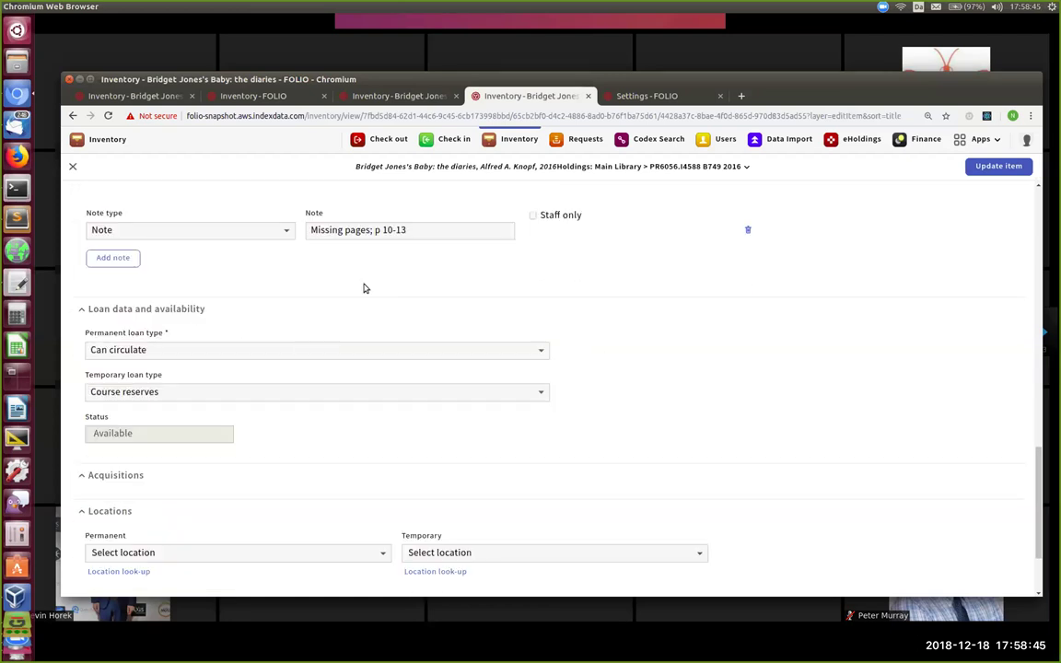
scroll(401, 262, down, 1)
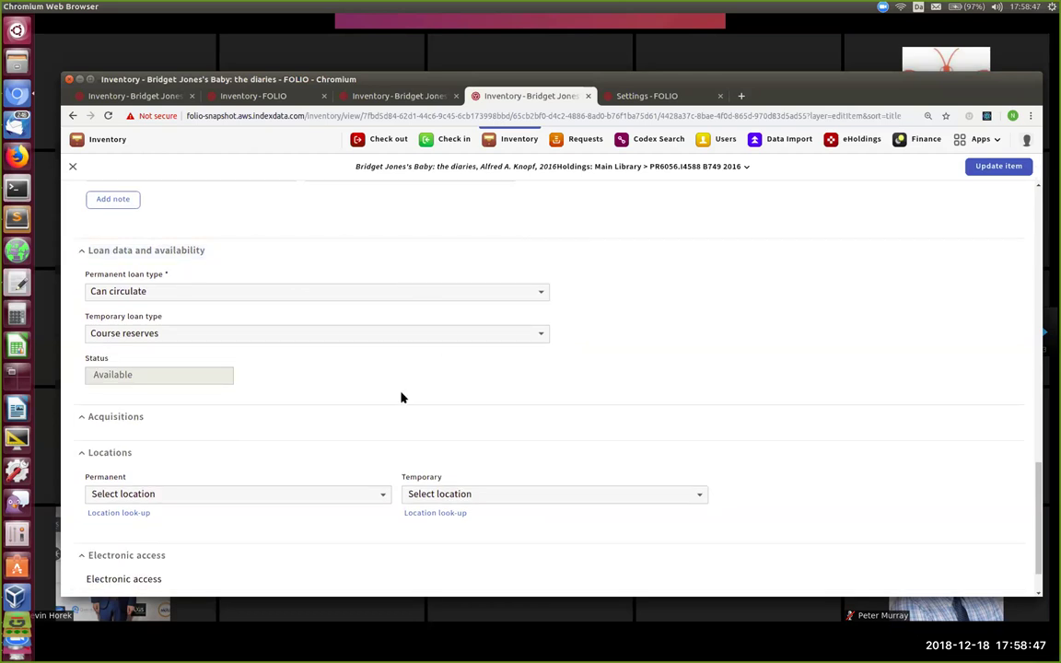
scroll(393, 399, down, 1)
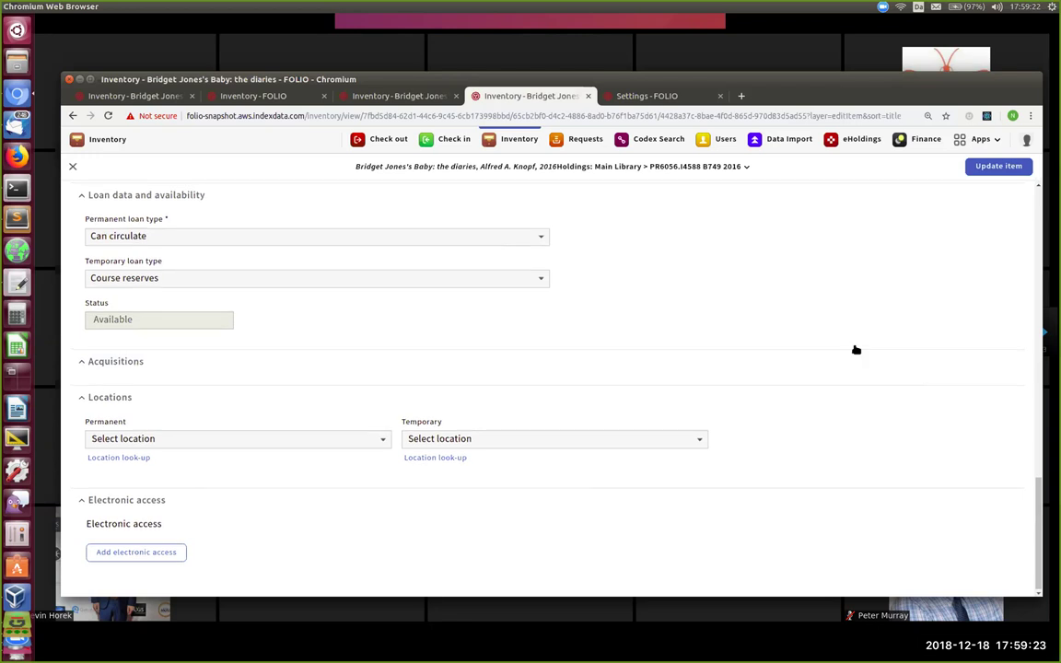
scroll(855, 350, up, 5)
scroll(854, 350, up, 3)
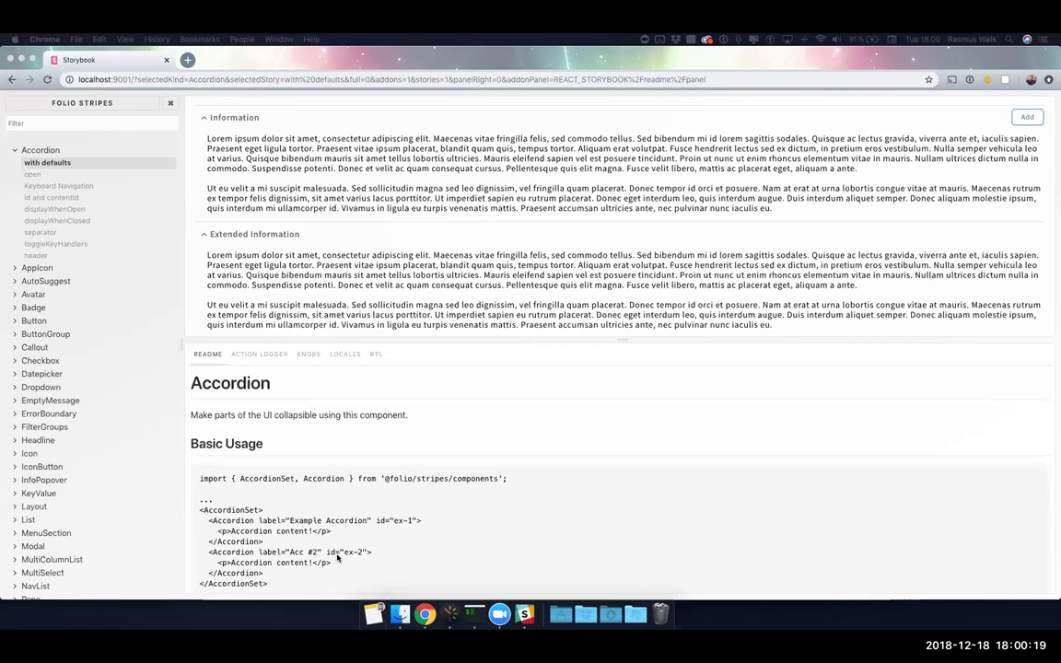
click(431, 258)
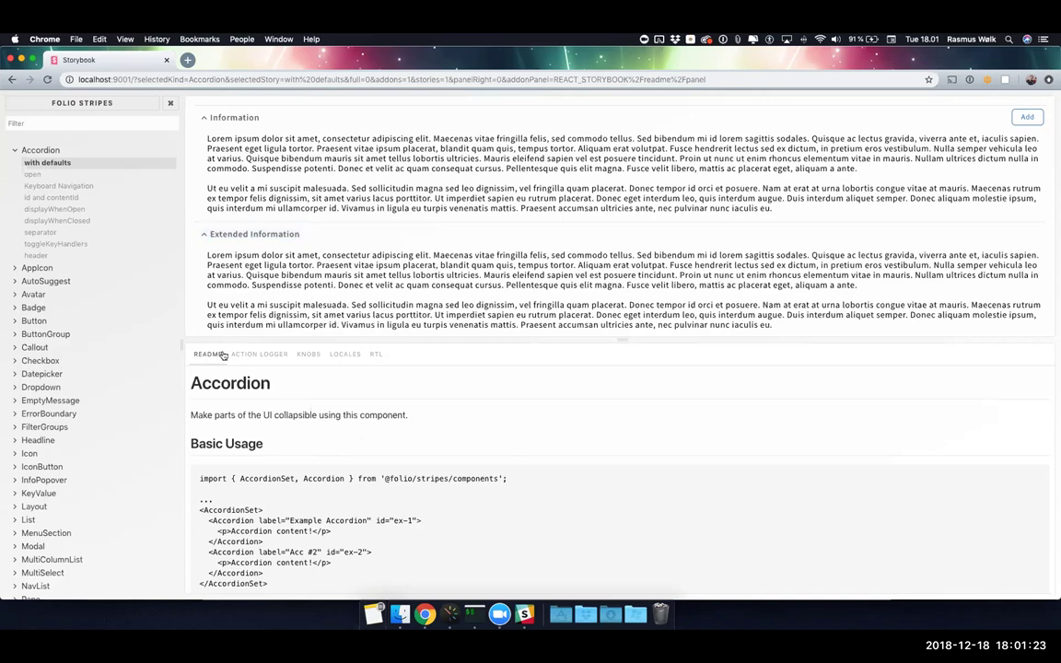
scroll(127, 407, down, 5)
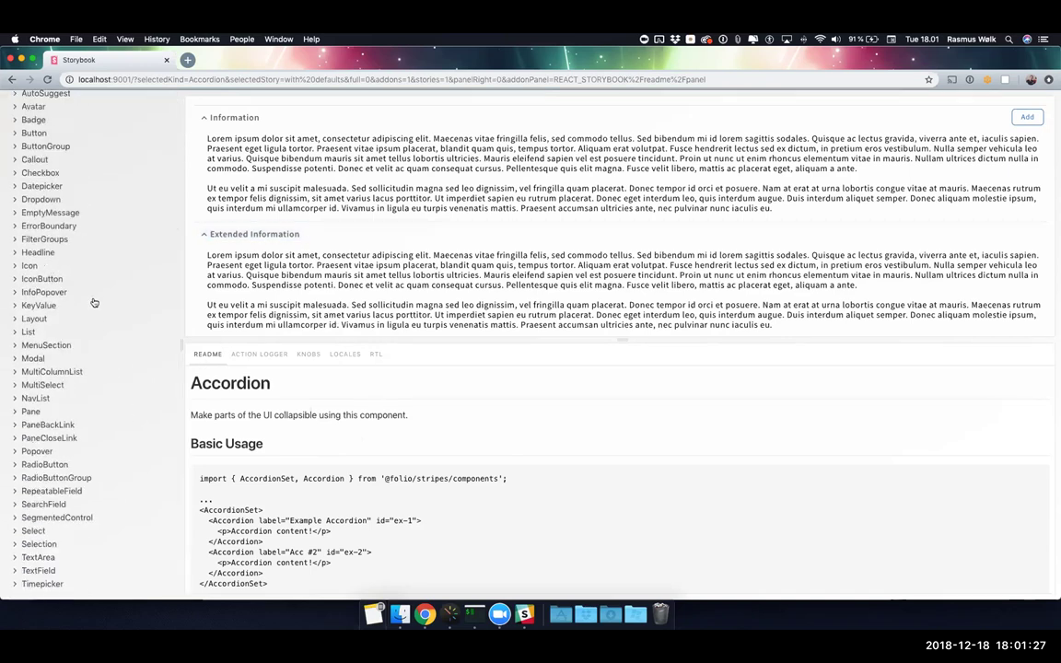
scroll(96, 306, up, 6)
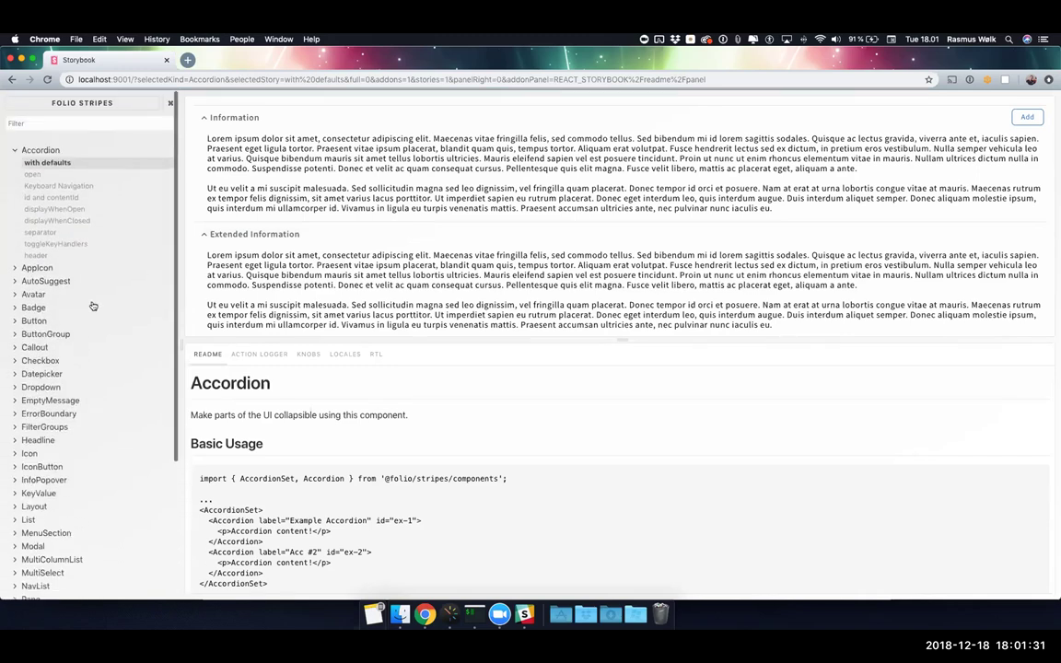
scroll(79, 302, down, 3)
scroll(76, 301, down, 2)
scroll(77, 301, up, 5)
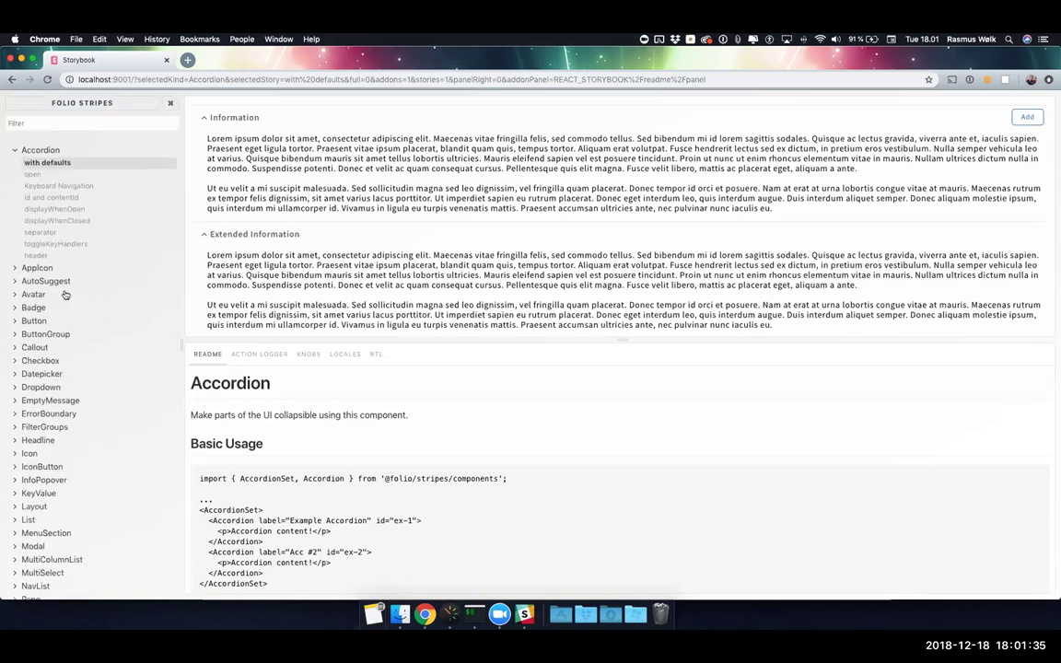
- View the AppIcon Basic Usage story and read through its README
click(40, 268)
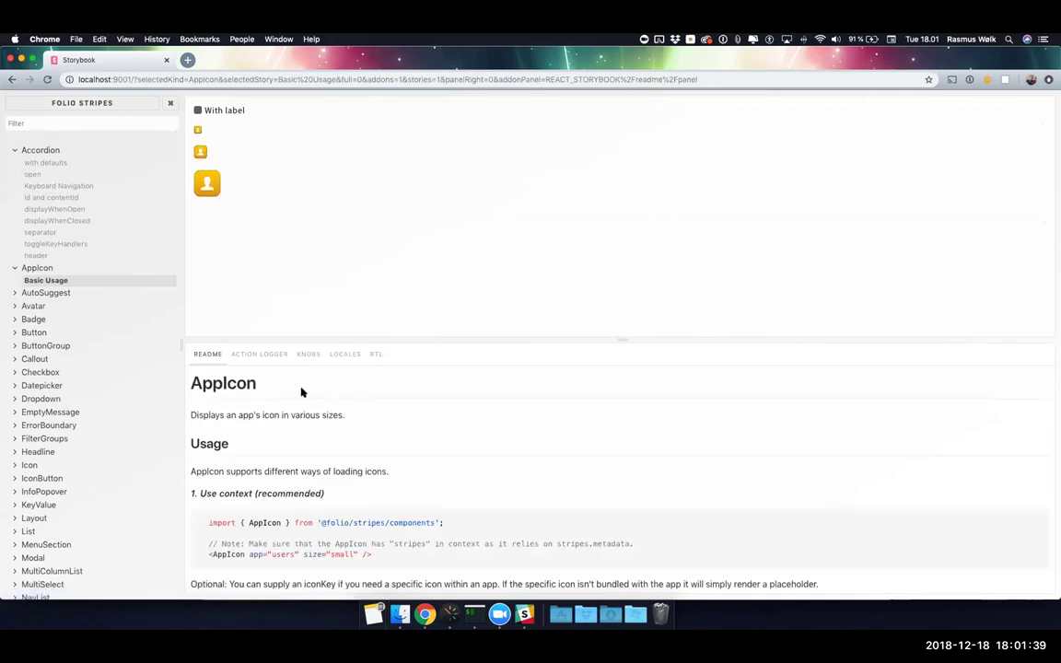
scroll(308, 469, down, 6)
scroll(305, 469, down, 8)
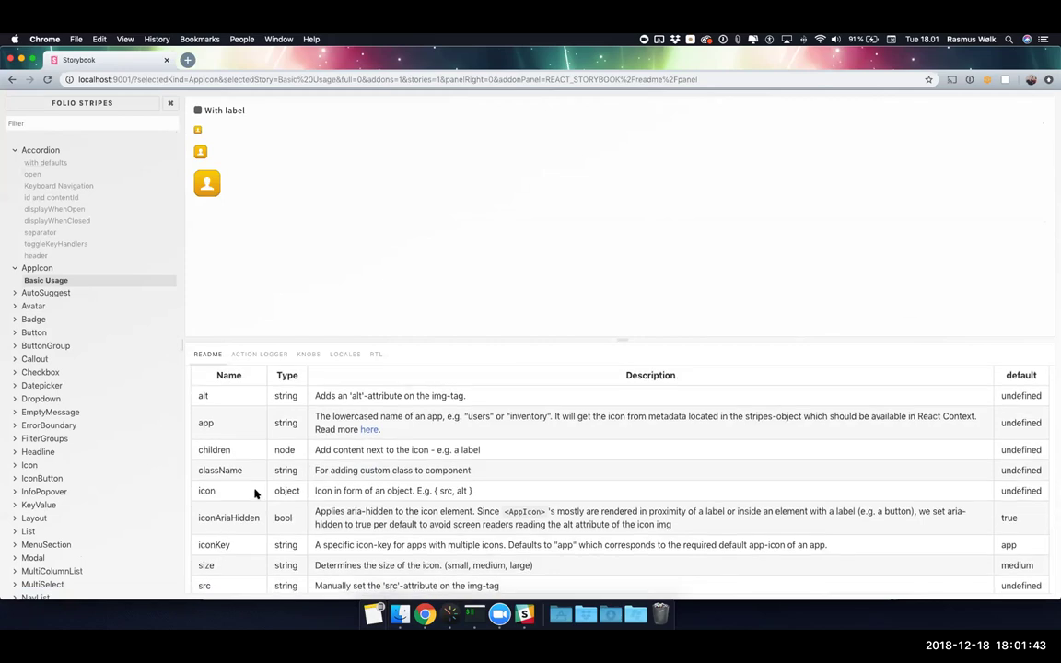
scroll(255, 495, up, 10)
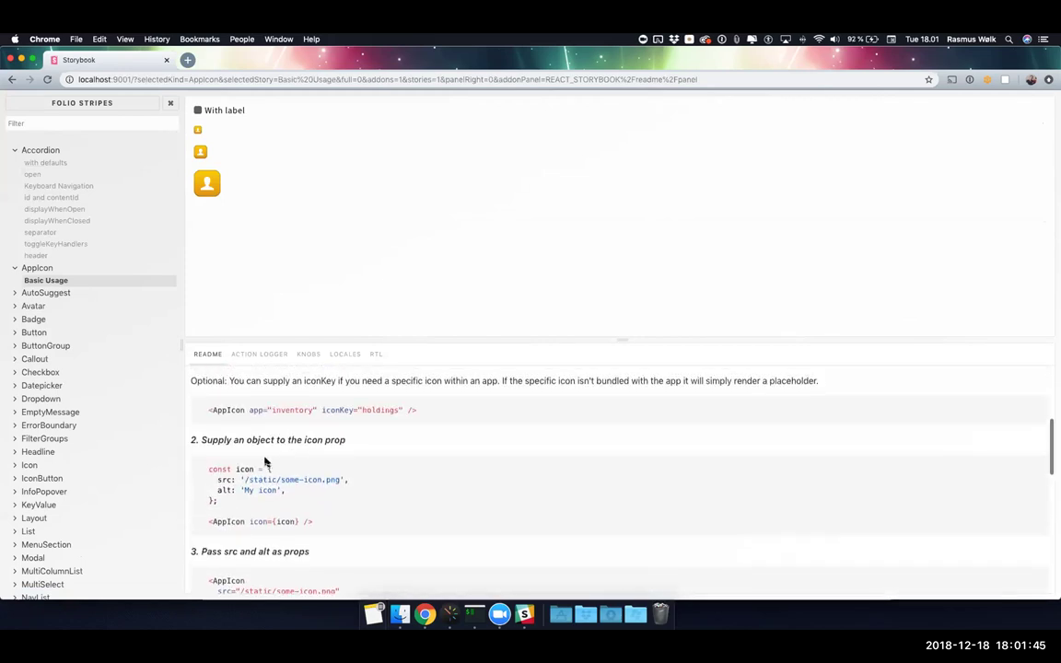
- Open the Dropdown Open and Toggleable stories, toggle the example menu, and read the README
click(57, 400)
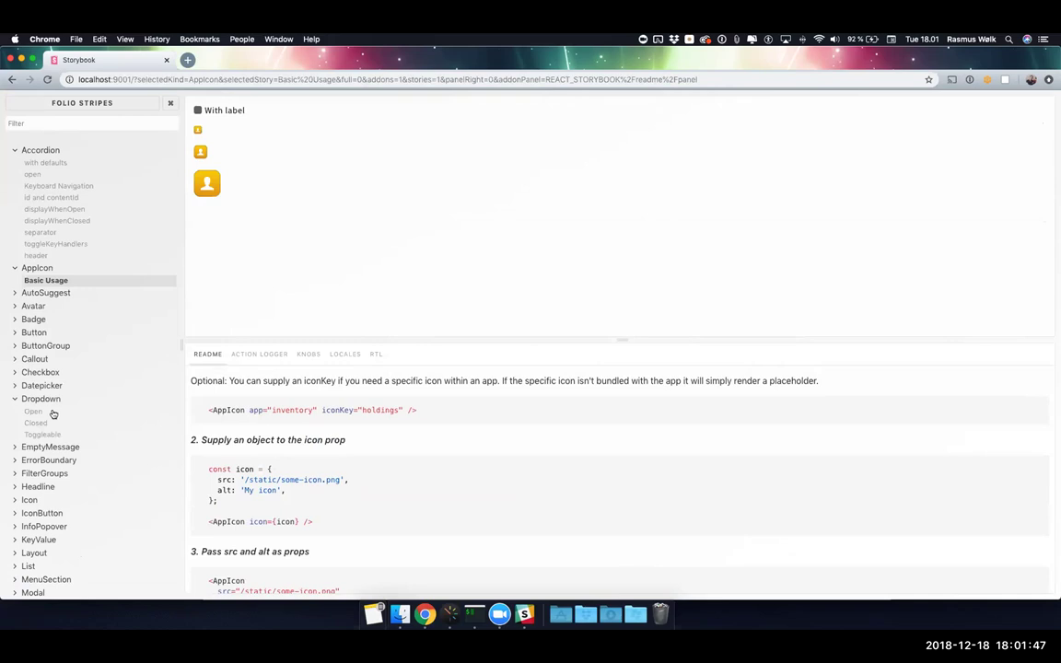
click(50, 412)
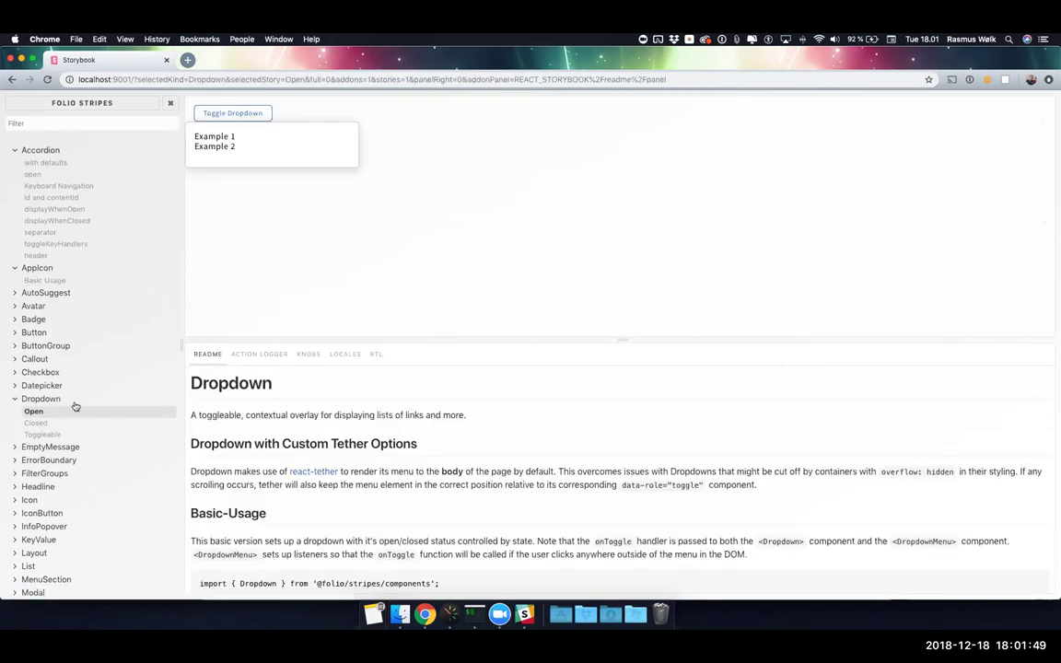
click(54, 435)
click(236, 115)
click(236, 115)
click(230, 112)
click(294, 178)
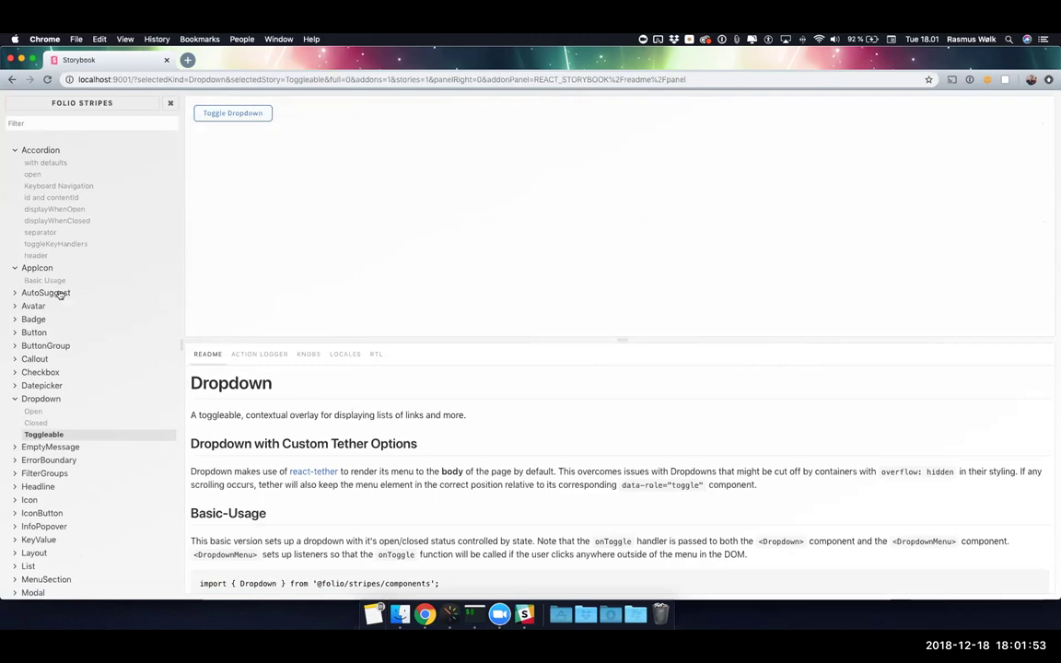
scroll(83, 412, down, 3)
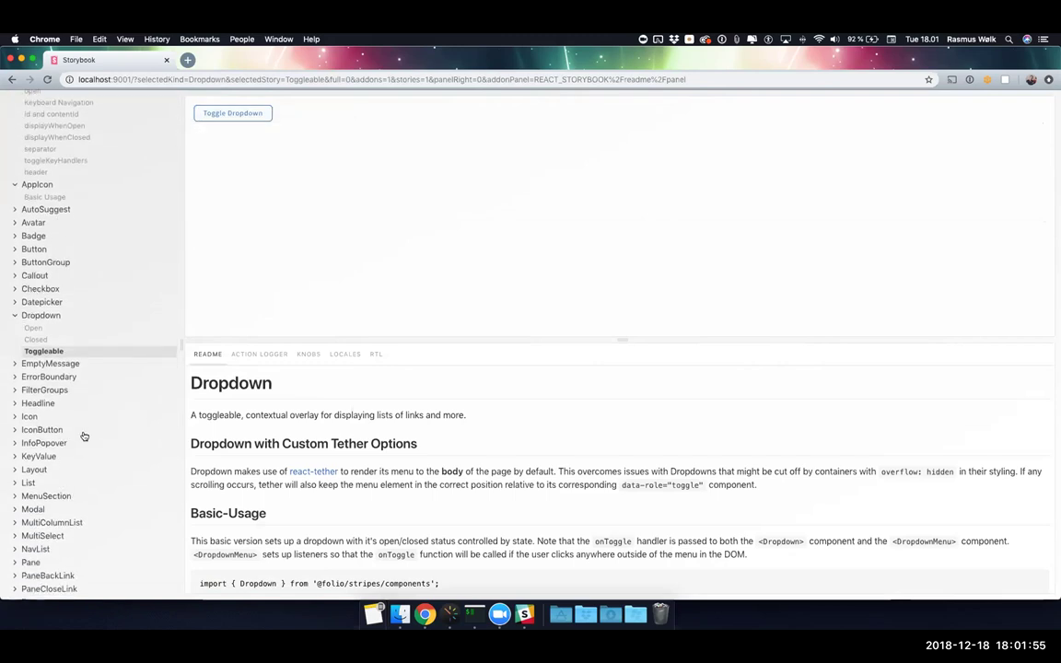
scroll(79, 434, down, 1)
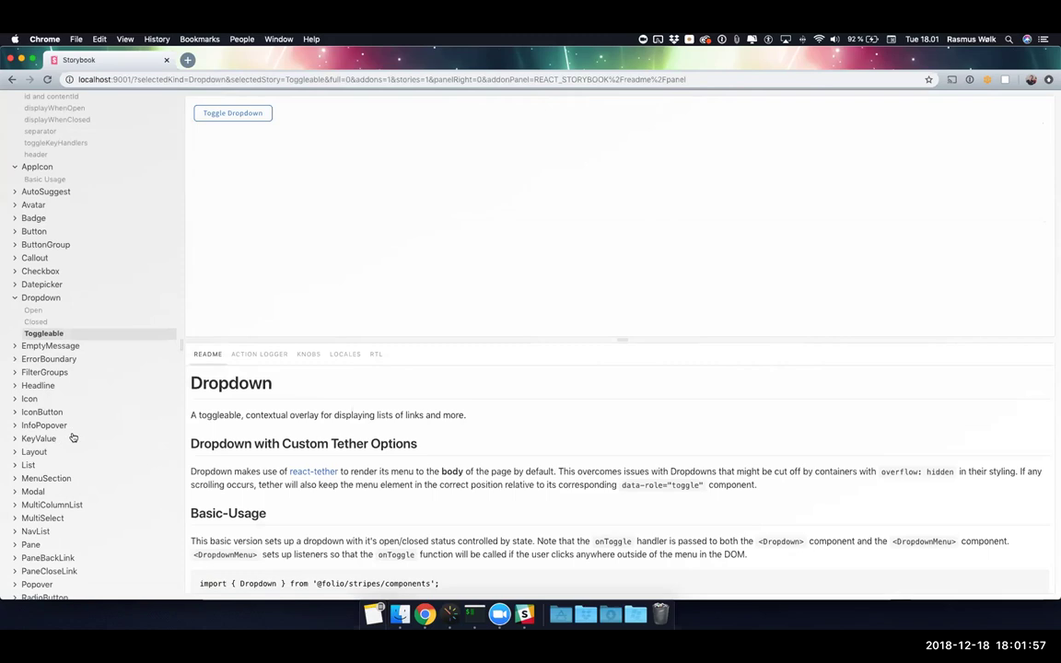
scroll(69, 433, down, 2)
scroll(62, 159, up, 5)
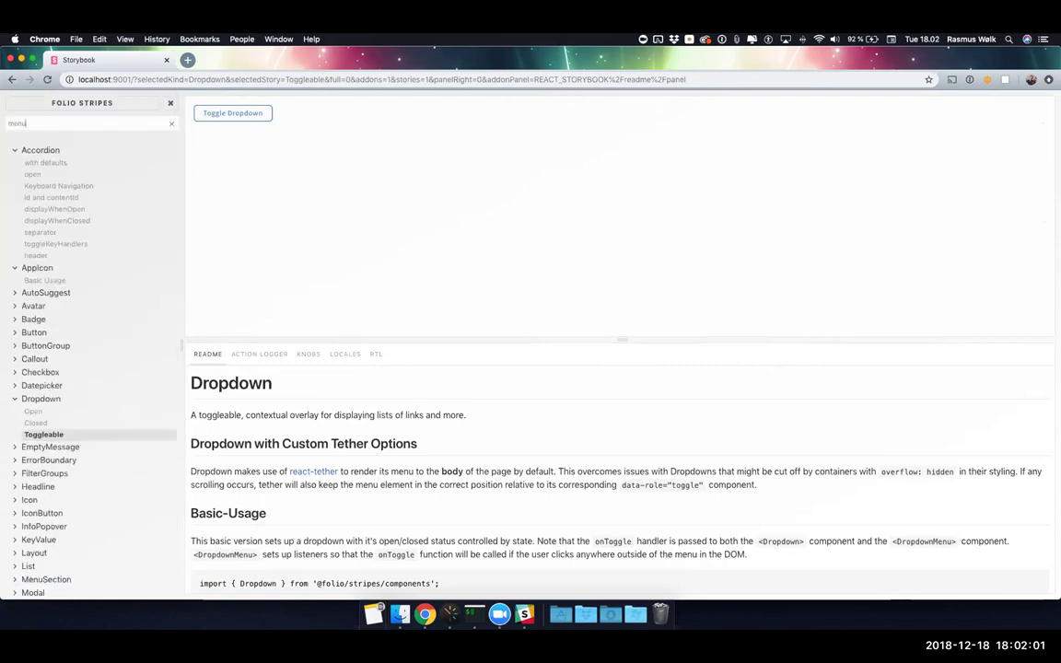
- View the MenuSection Basic Usage and Inside Dropdown stories, enlarging the preview to show the menu
click(64, 187)
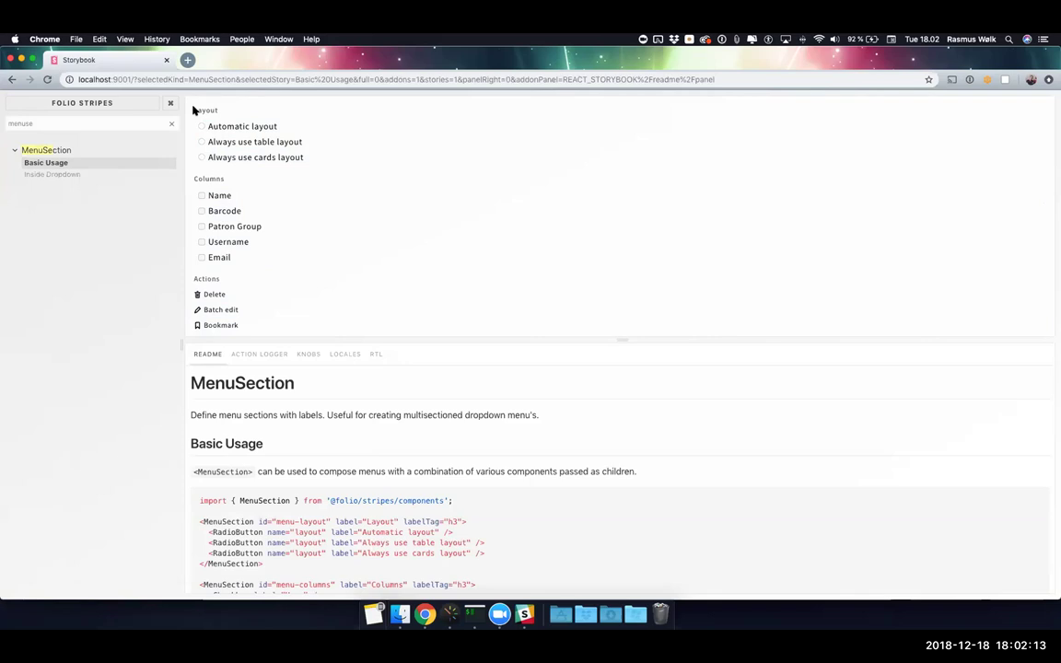
key(Up)
key(Up)
key(Up)
key(Up)
key(Up)
click(57, 174)
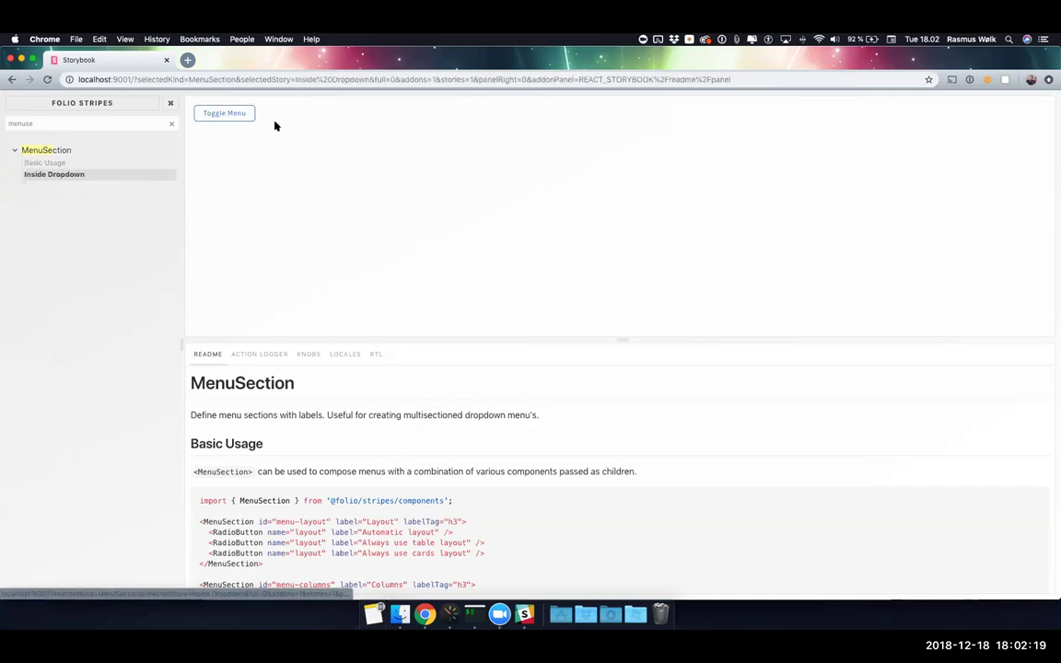
click(229, 112)
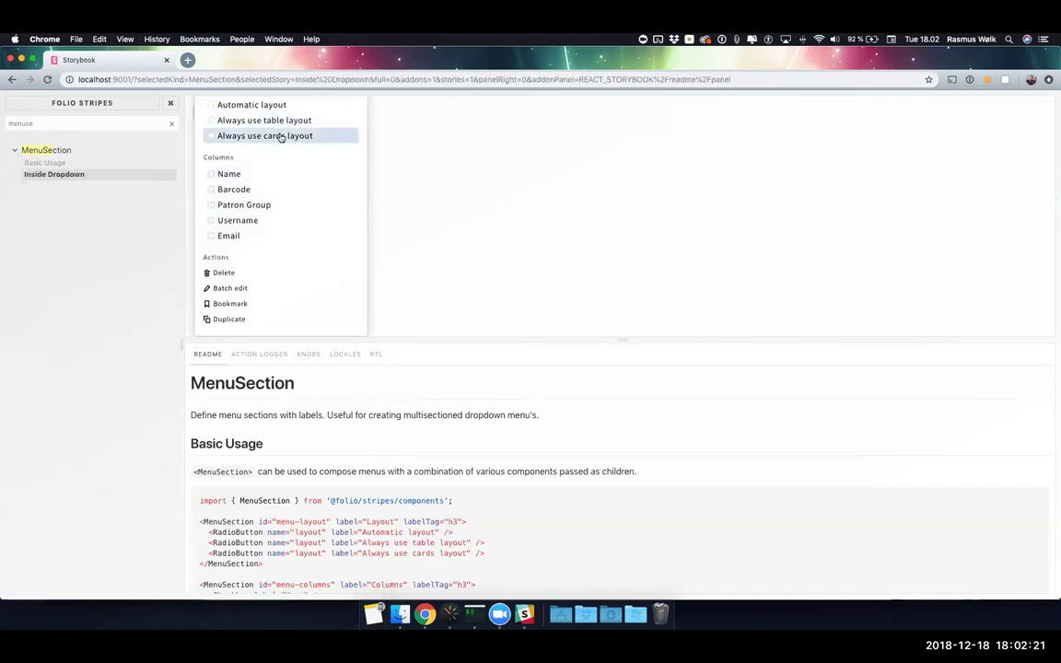
drag(624, 339, 609, 457)
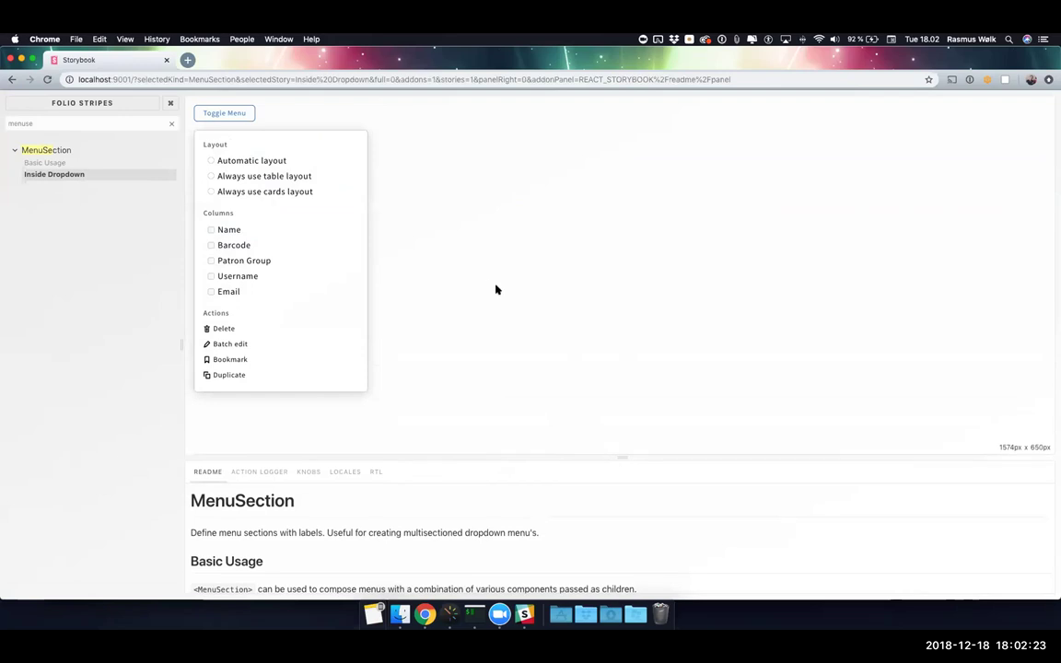
click(233, 114)
drag(605, 448, 611, 279)
scroll(455, 386, down, 3)
scroll(358, 434, down, 5)
scroll(350, 429, up, 2)
scroll(350, 429, down, 5)
scroll(350, 424, up, 15)
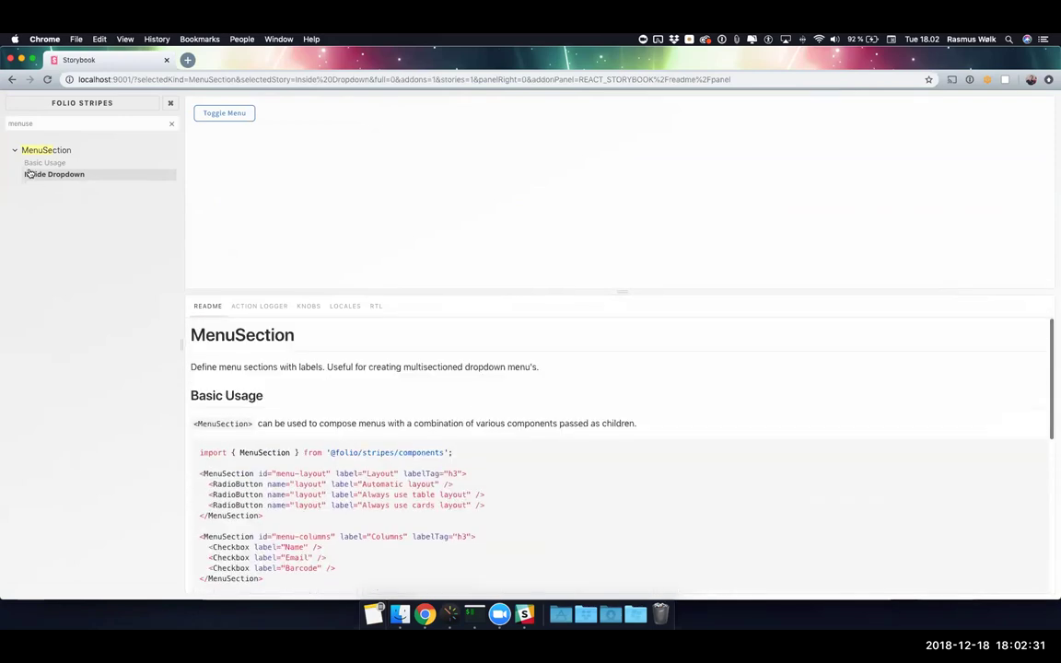
- Clear the story filter and collapse the Accordion, AppIcon, MenuSection and Dropdown groups
click(169, 125)
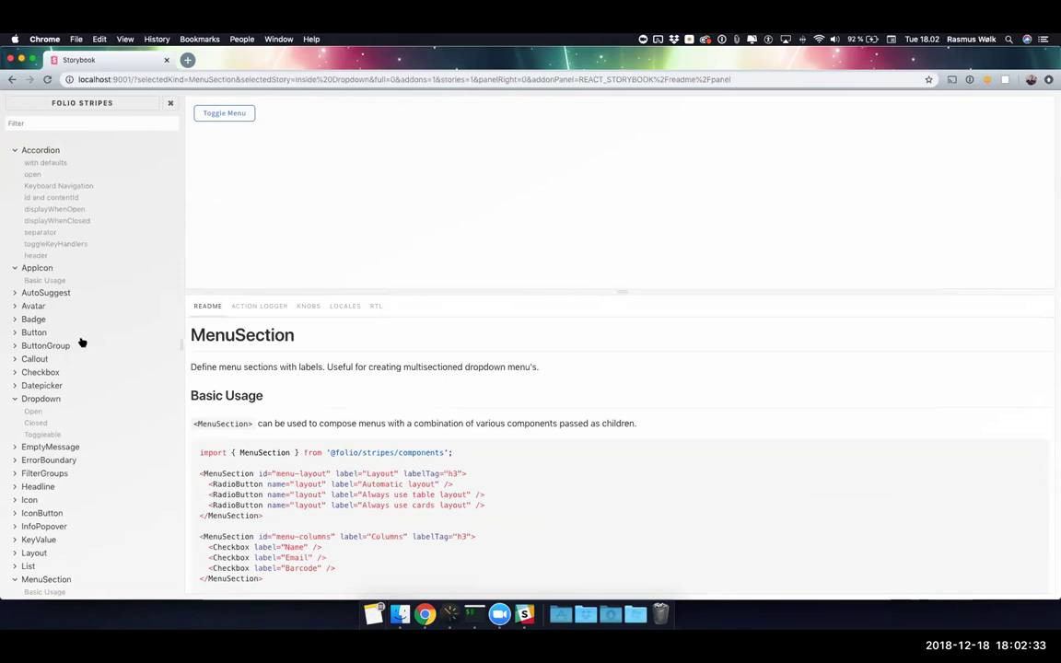
click(44, 152)
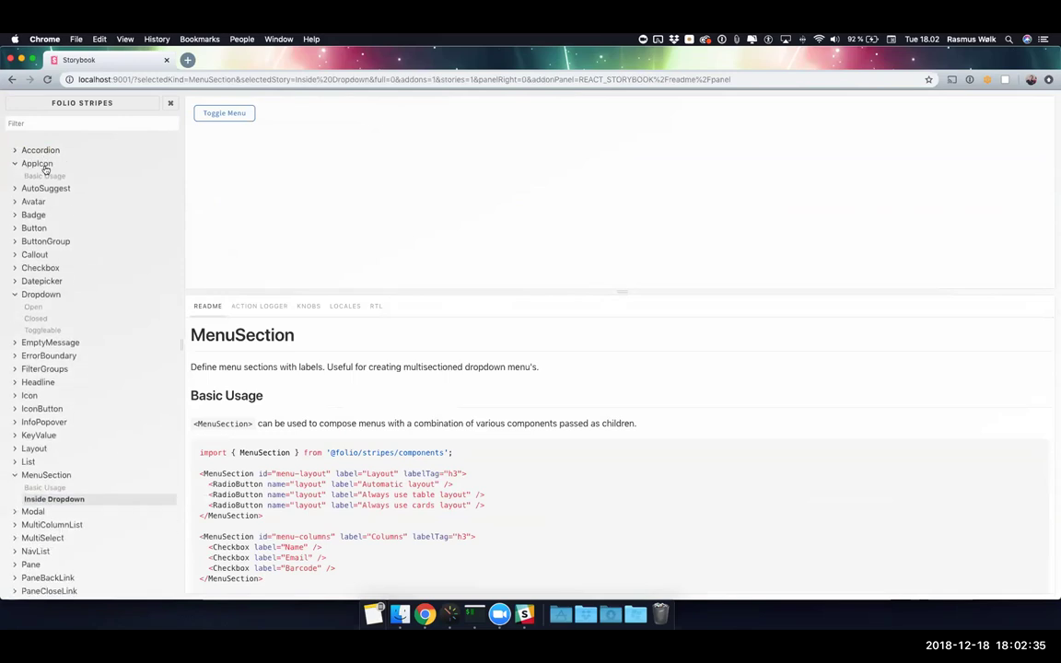
click(41, 160)
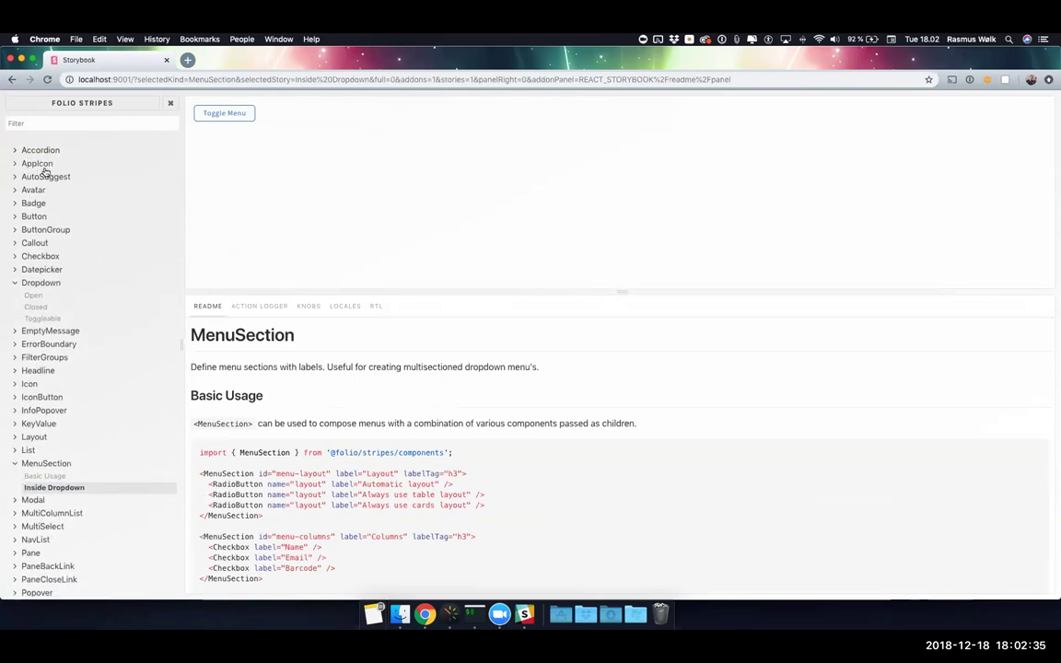
click(55, 465)
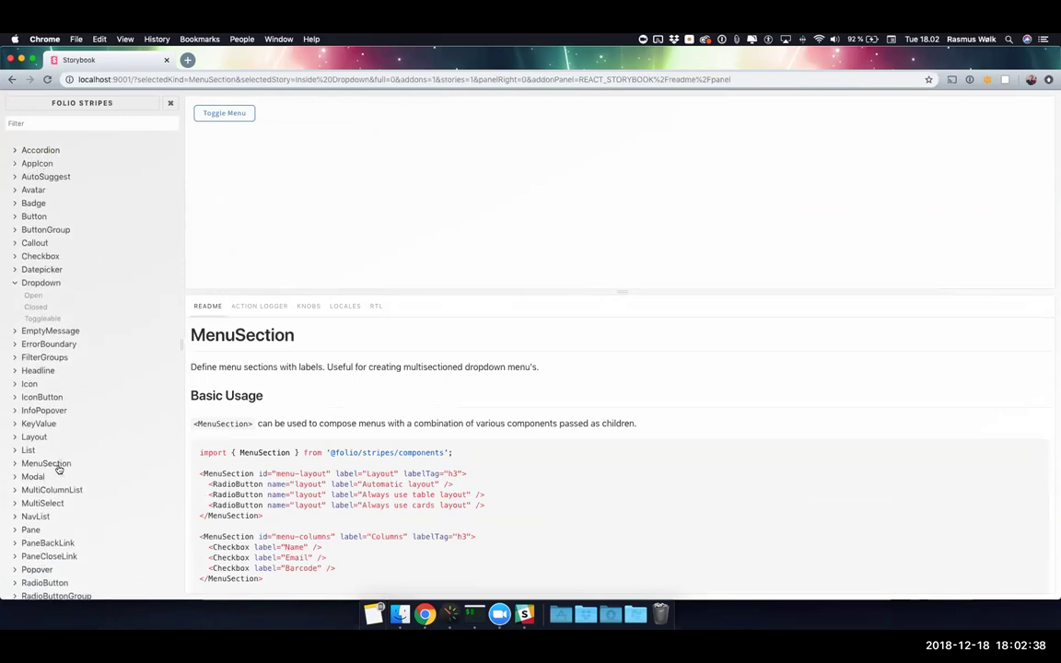
click(51, 285)
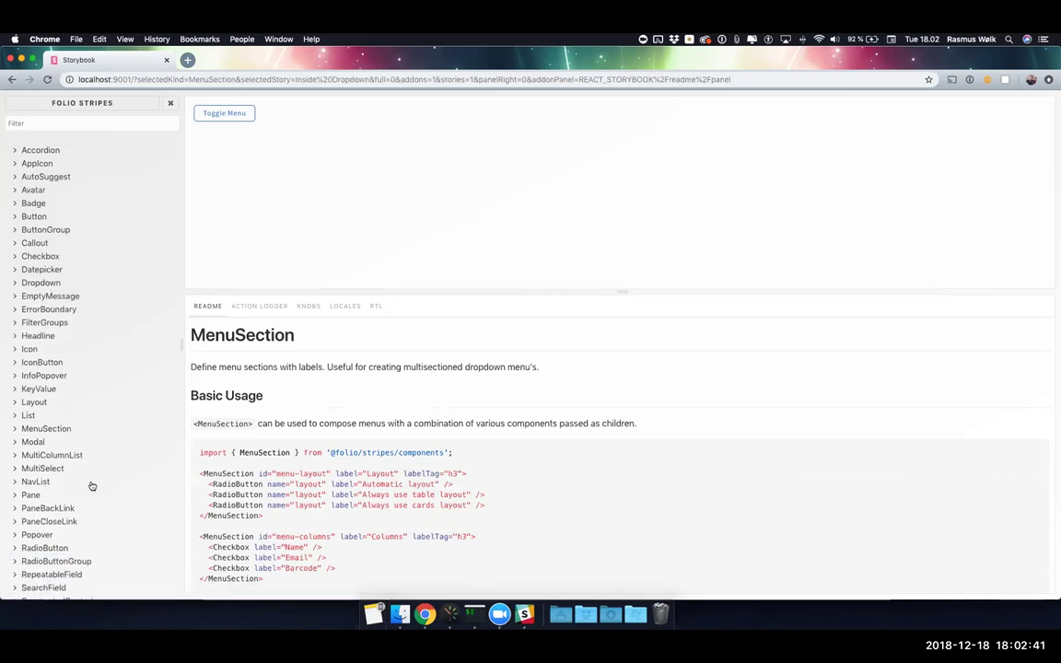
scroll(90, 481, down, 3)
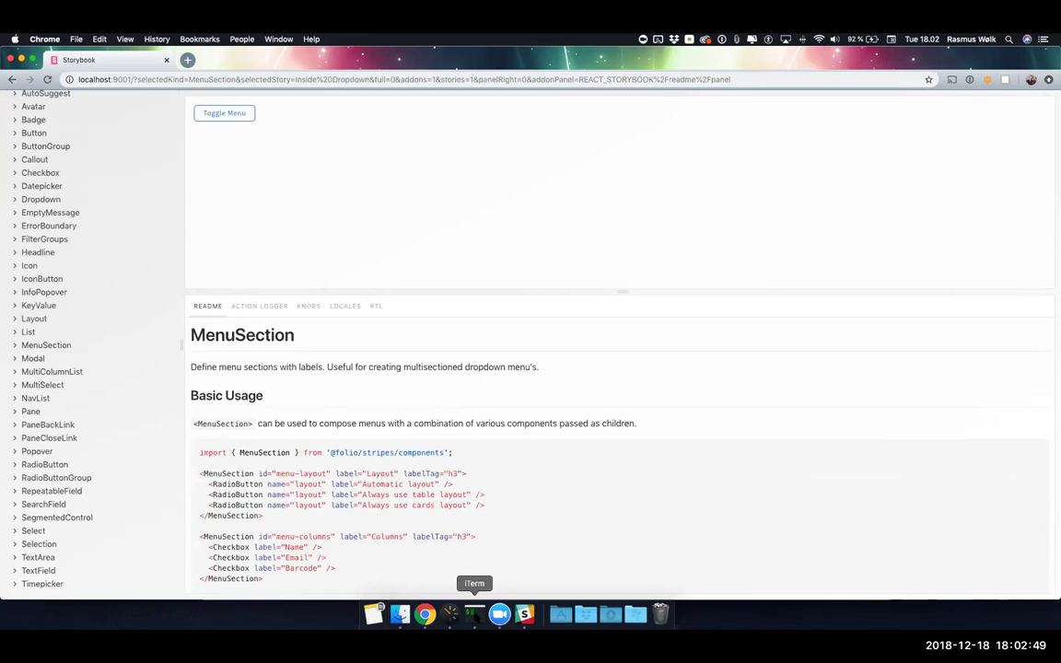
- Stop Storybook with Ctrl+C, clear the terminal, and restart it with 'yarn storybook'
click(474, 615)
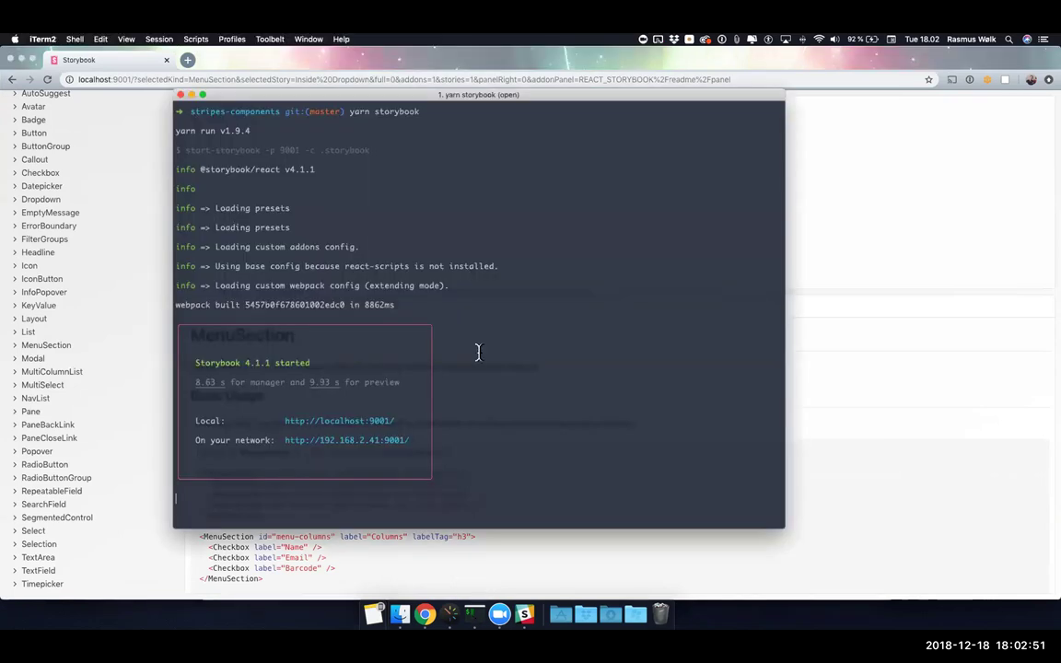
key(ctrl+c)
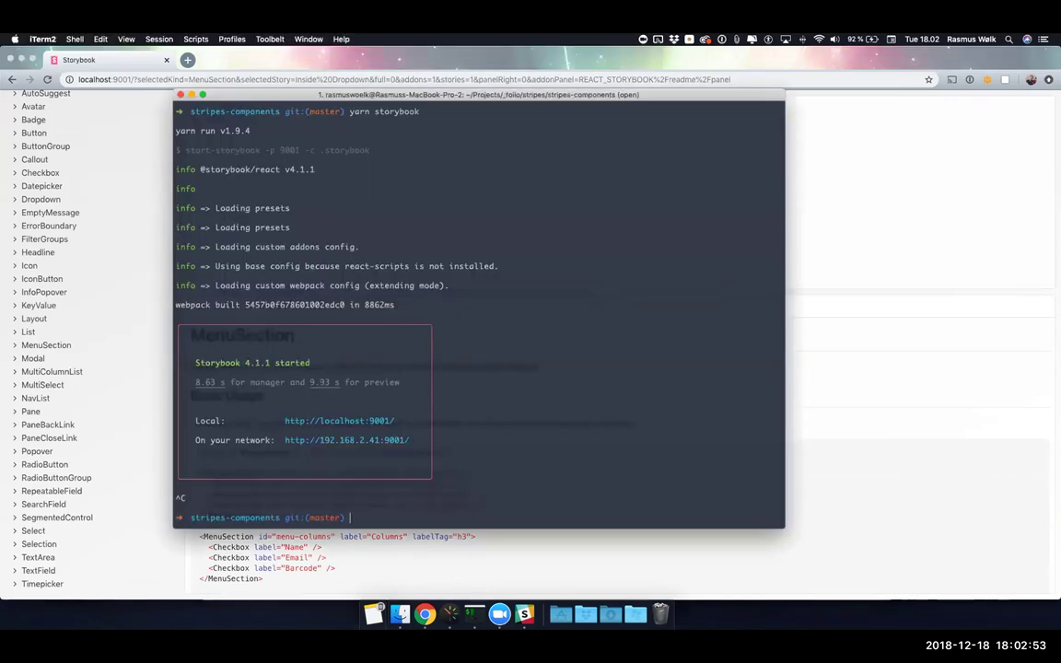
key(Return)
key(ctrl+l)
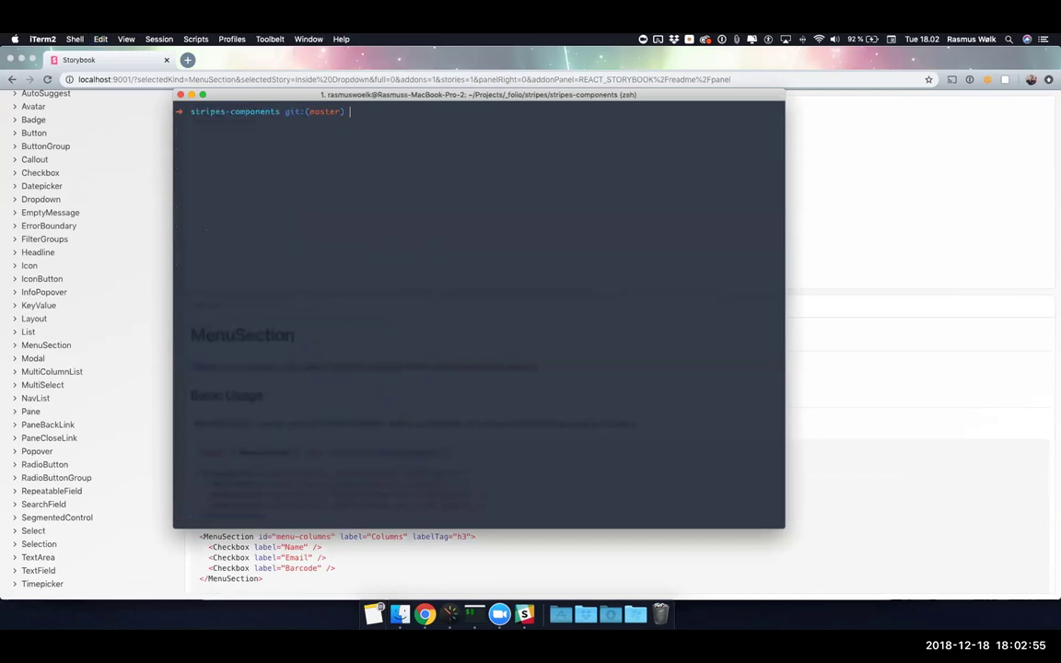
text(yarn storybook)
key(Return)
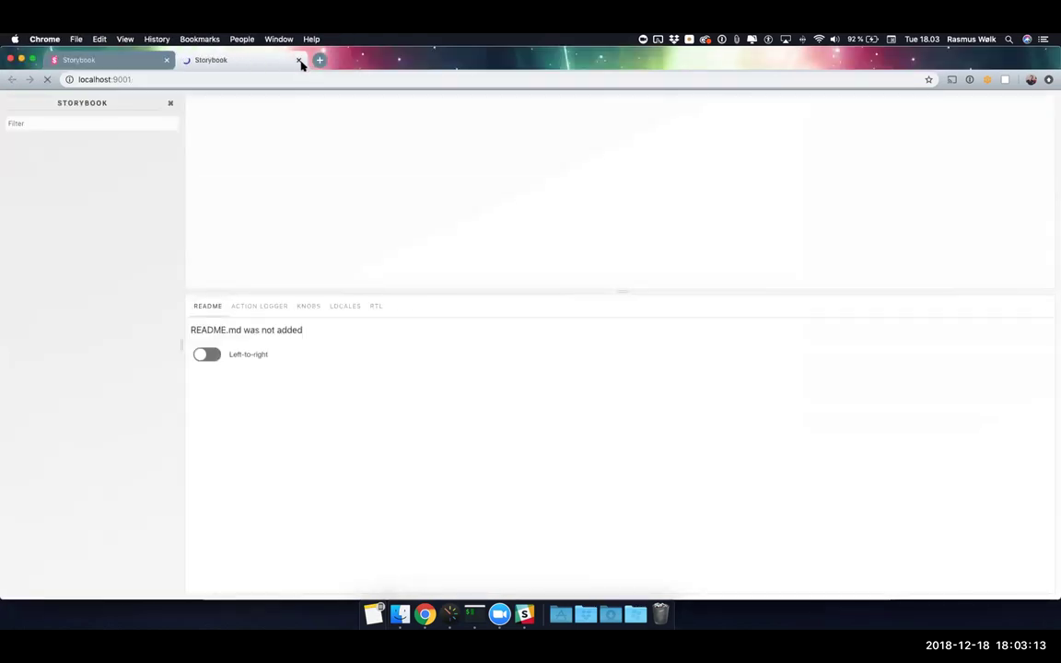
- Close the duplicate Storybook tab and show the Knobs panel
click(297, 60)
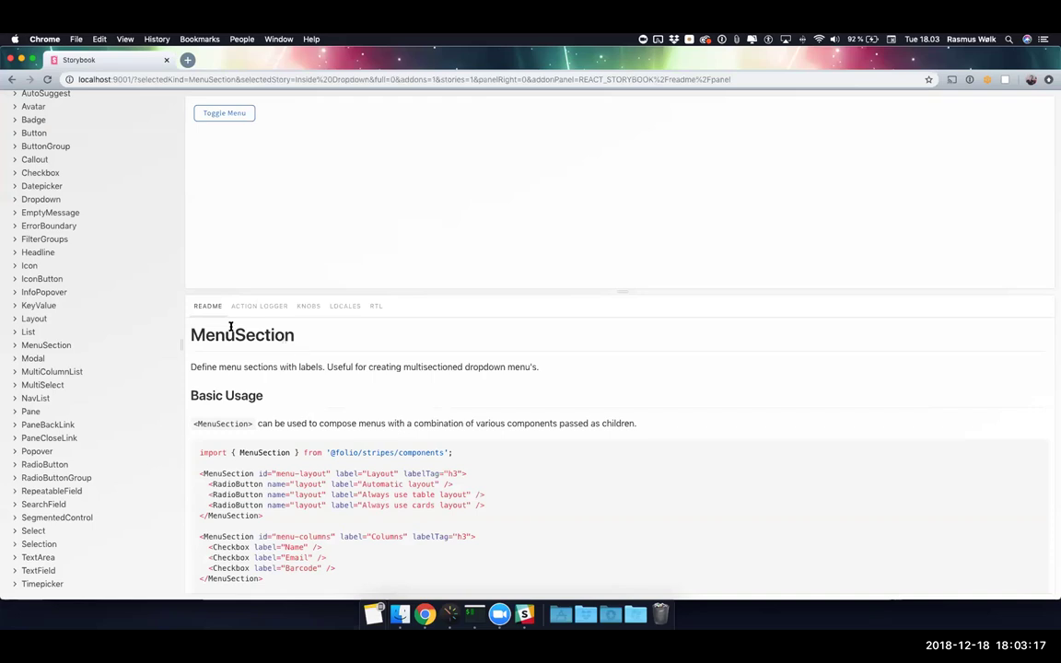
click(309, 308)
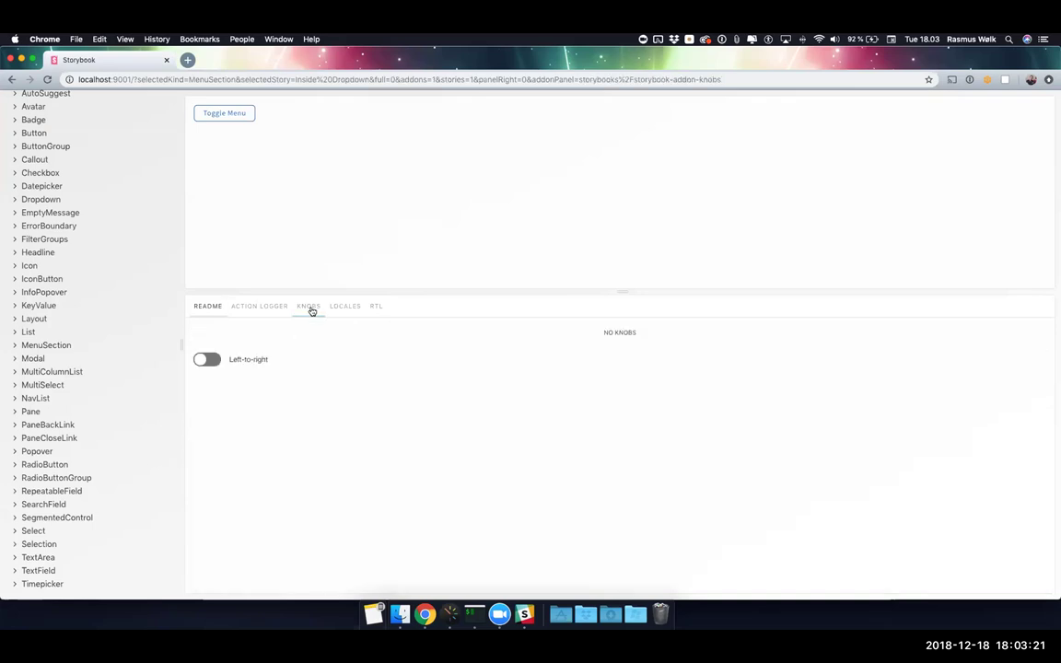
drag(639, 333, 566, 335)
scroll(37, 308, up, 3)
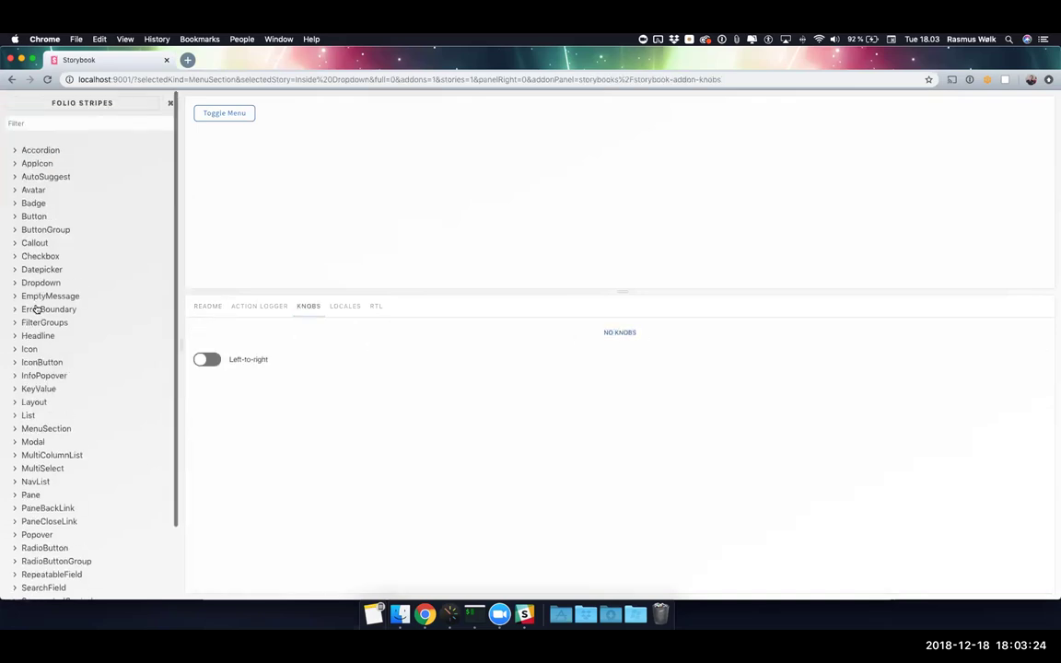
- Open the Icon Available Icons story and set the icon size to large
click(35, 353)
click(47, 364)
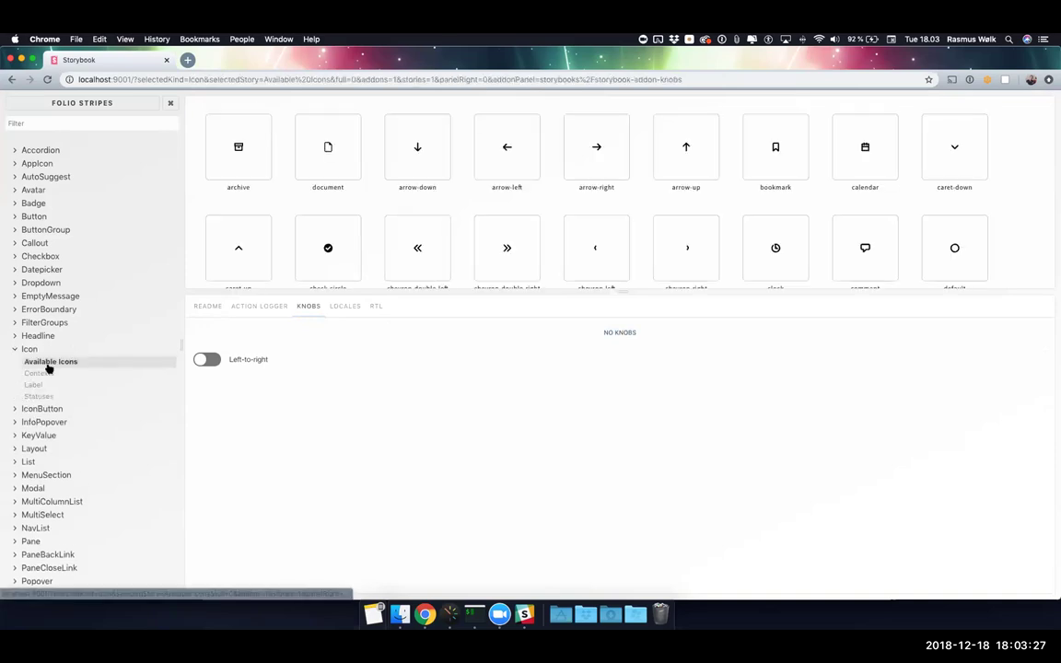
click(268, 330)
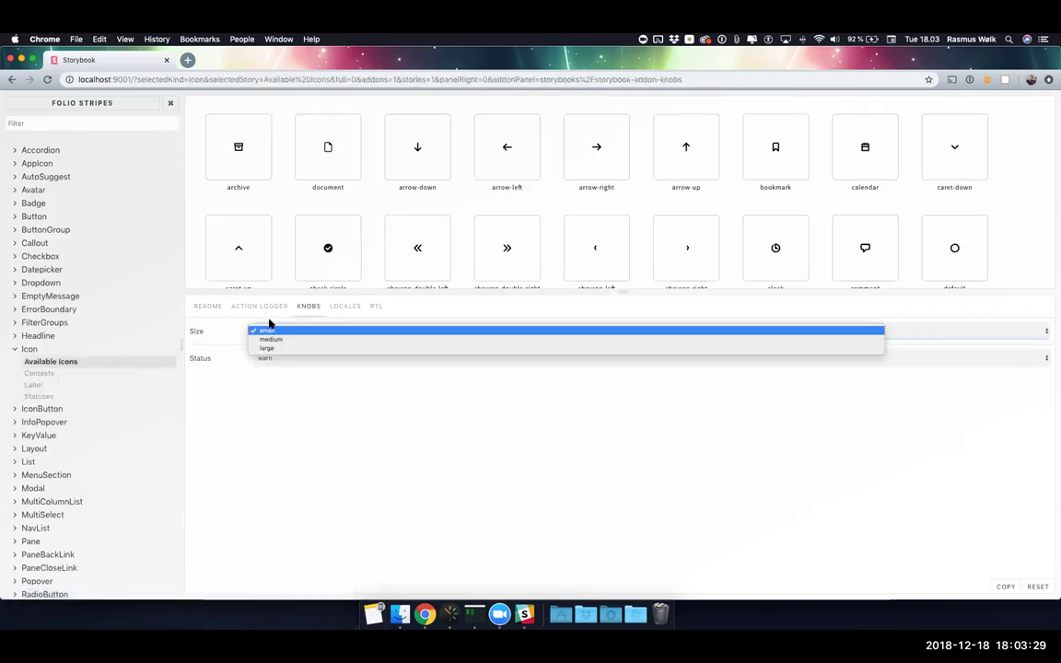
click(284, 330)
click(282, 340)
click(283, 334)
click(276, 340)
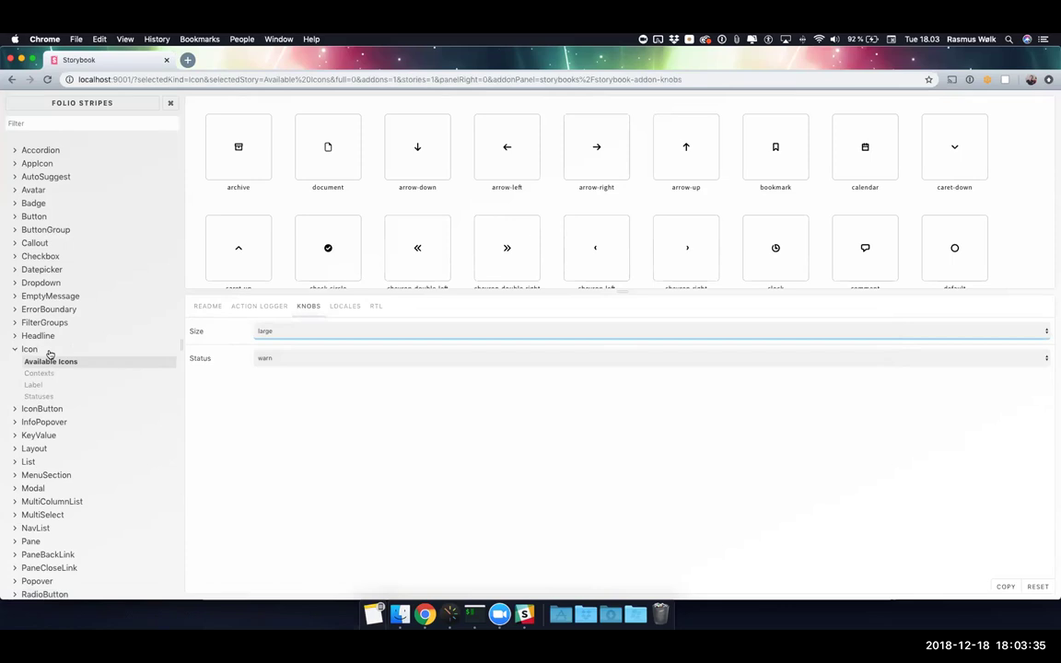
- Check the Locales and RTL panels, then open the Accordion 'with defaults' story
click(338, 306)
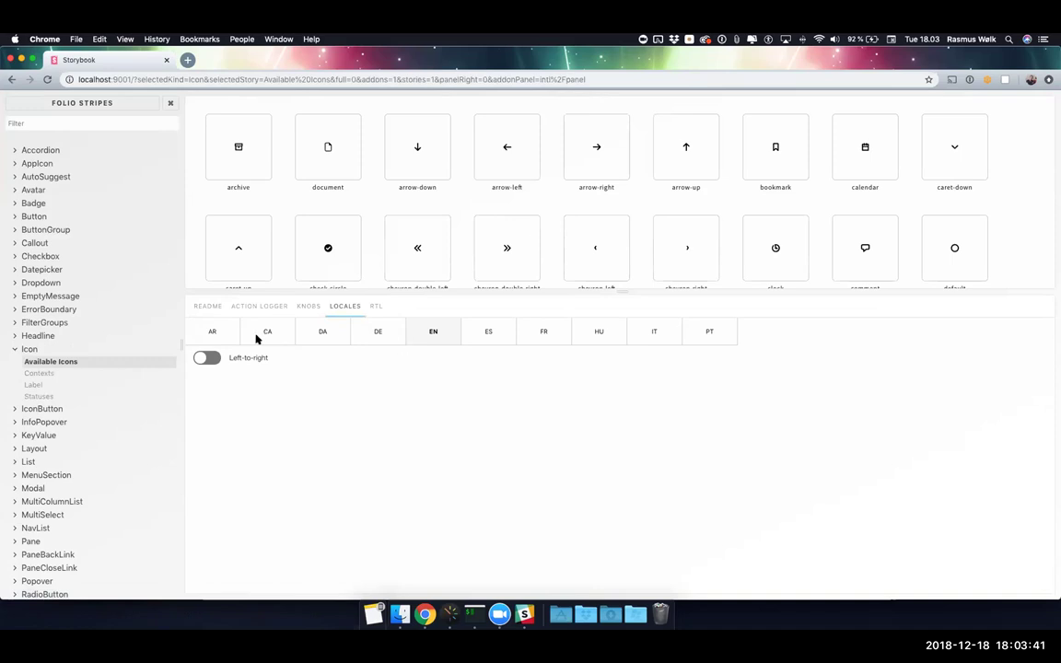
click(378, 308)
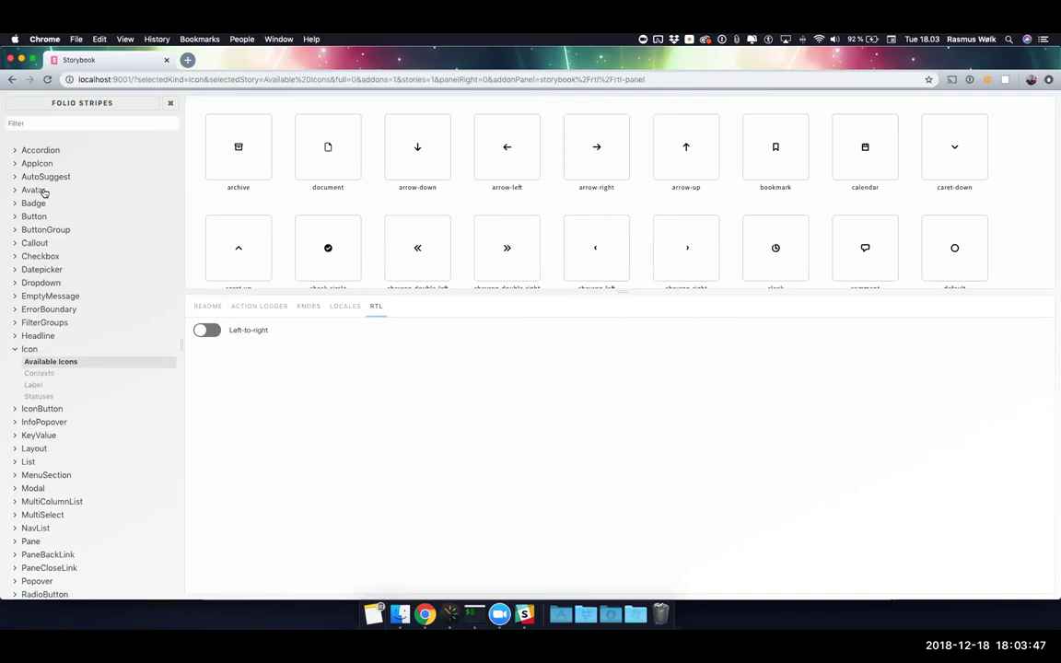
click(40, 151)
click(43, 163)
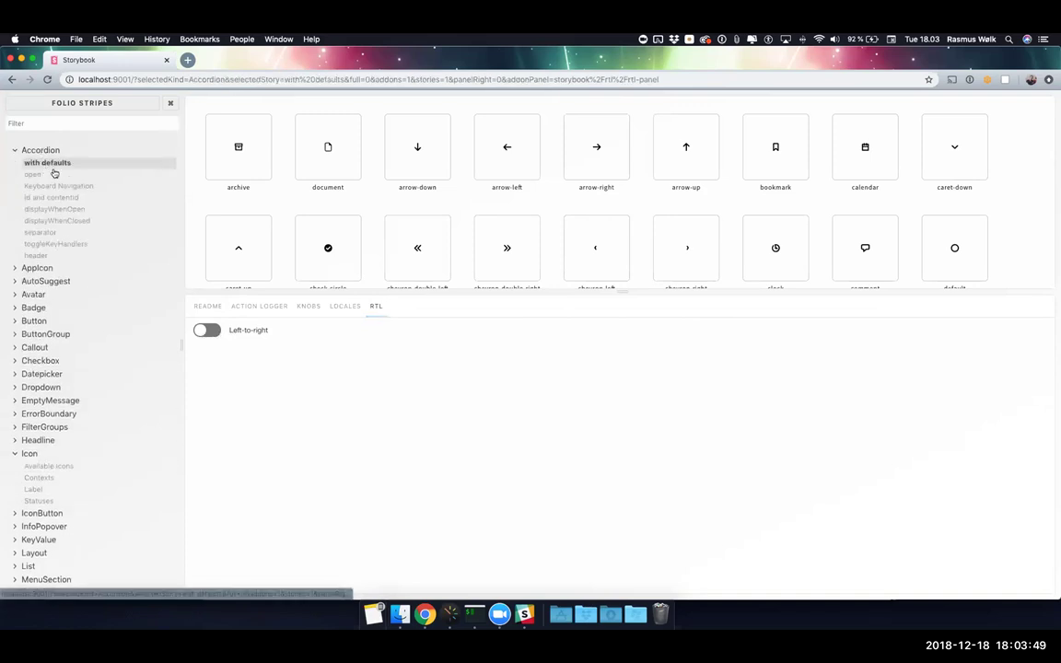
click(203, 331)
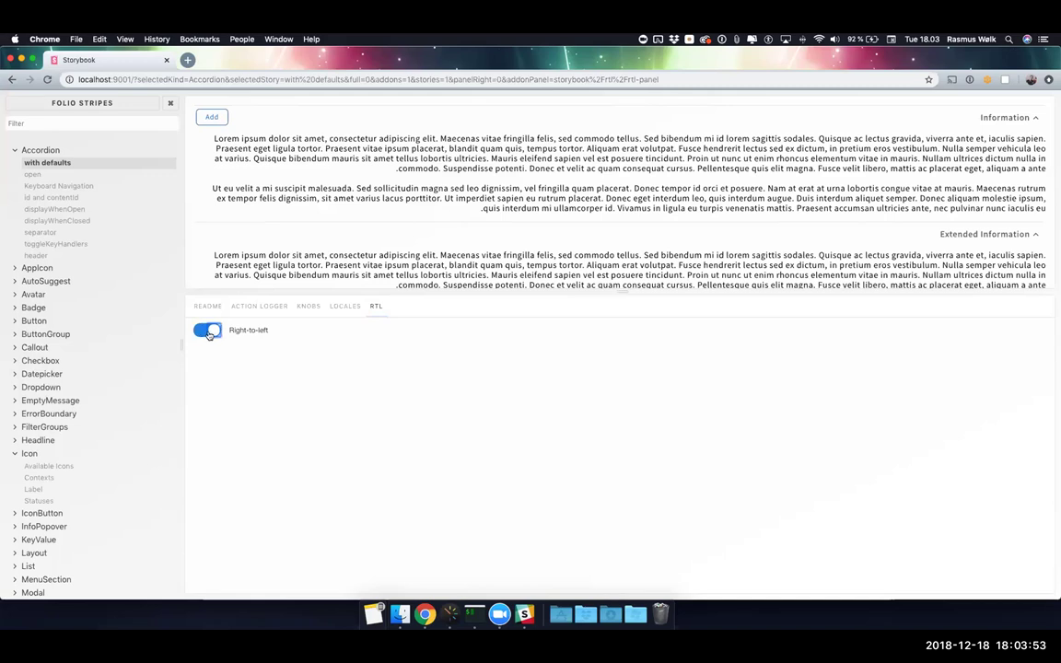
click(207, 331)
click(208, 332)
click(207, 332)
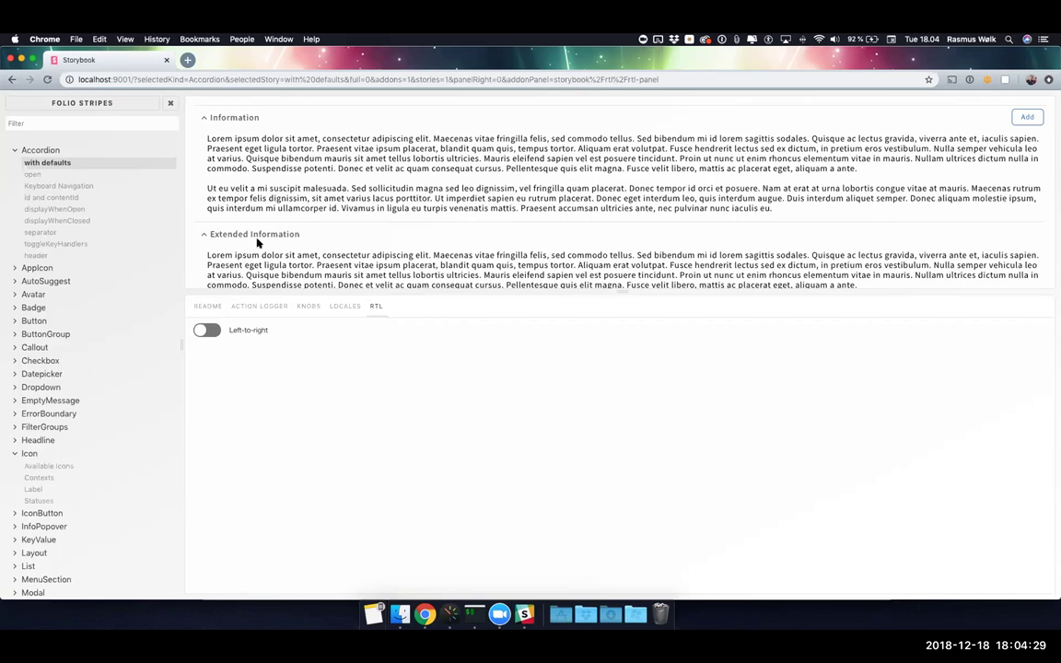
- Load ux.folio.org/storybook in a new Chrome tab, correcting 'docs' to 'storybook' in the address
click(187, 60)
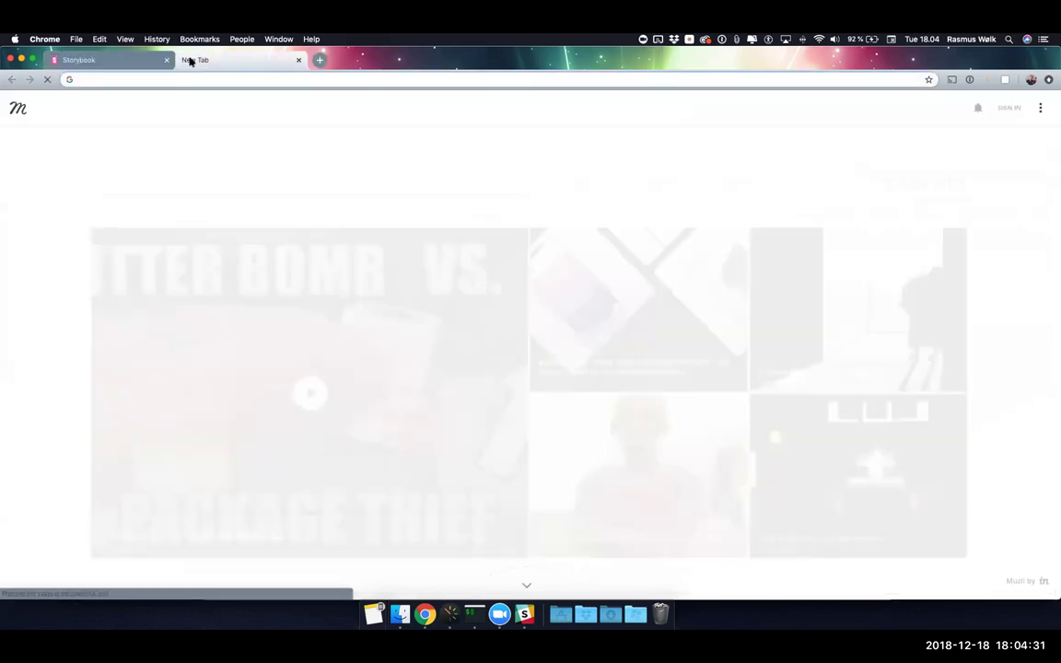
text(ux.folio.org/docs)
key(shift+alt+Left)
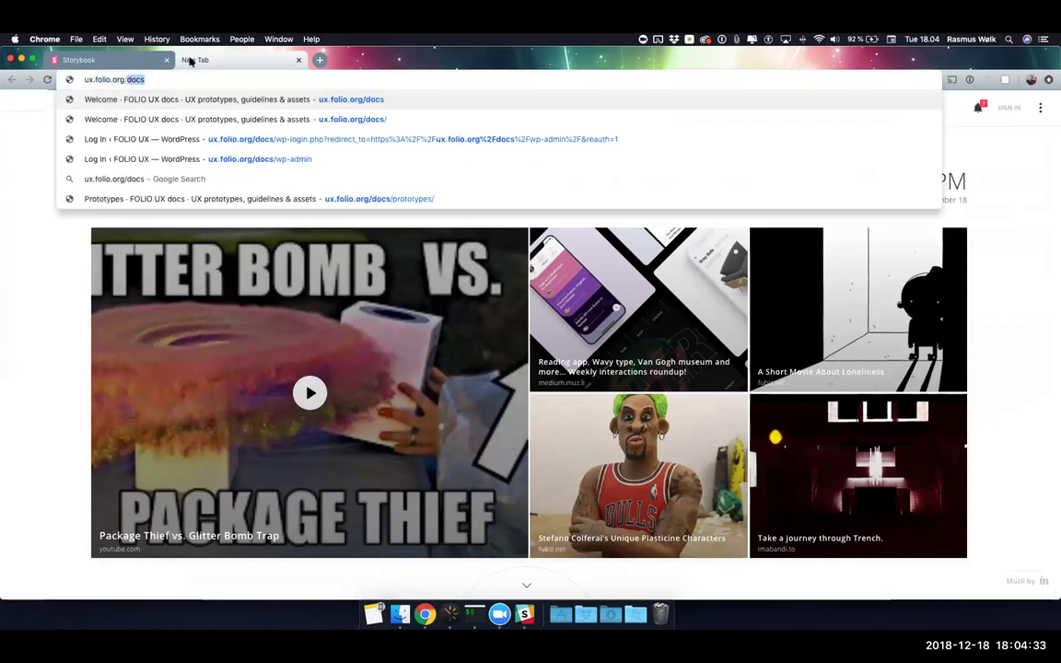
text(stor)
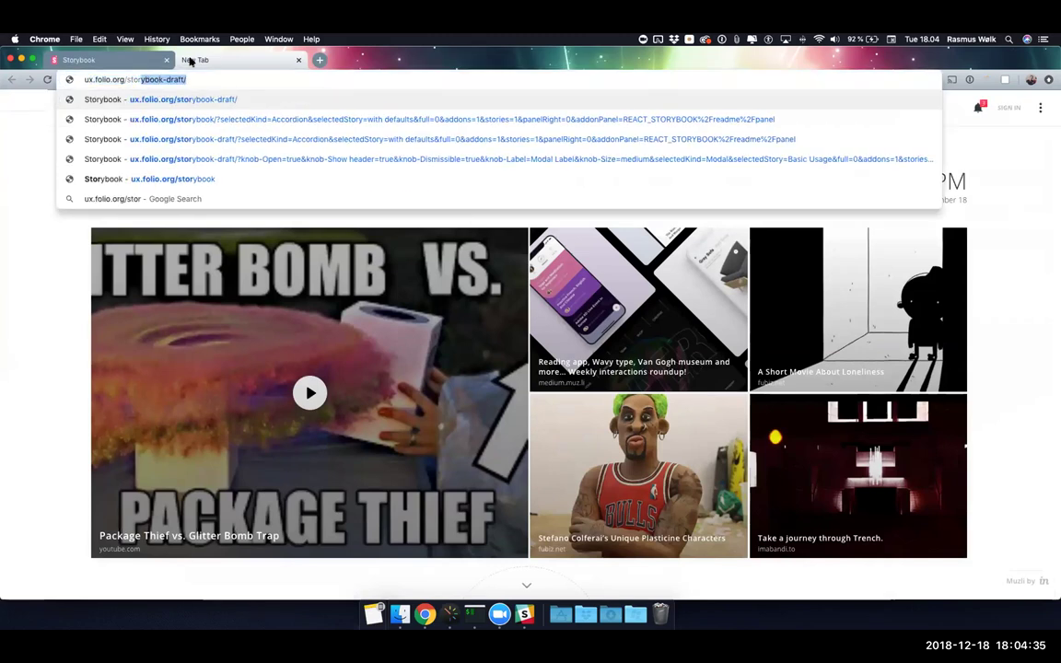
text(ybook)
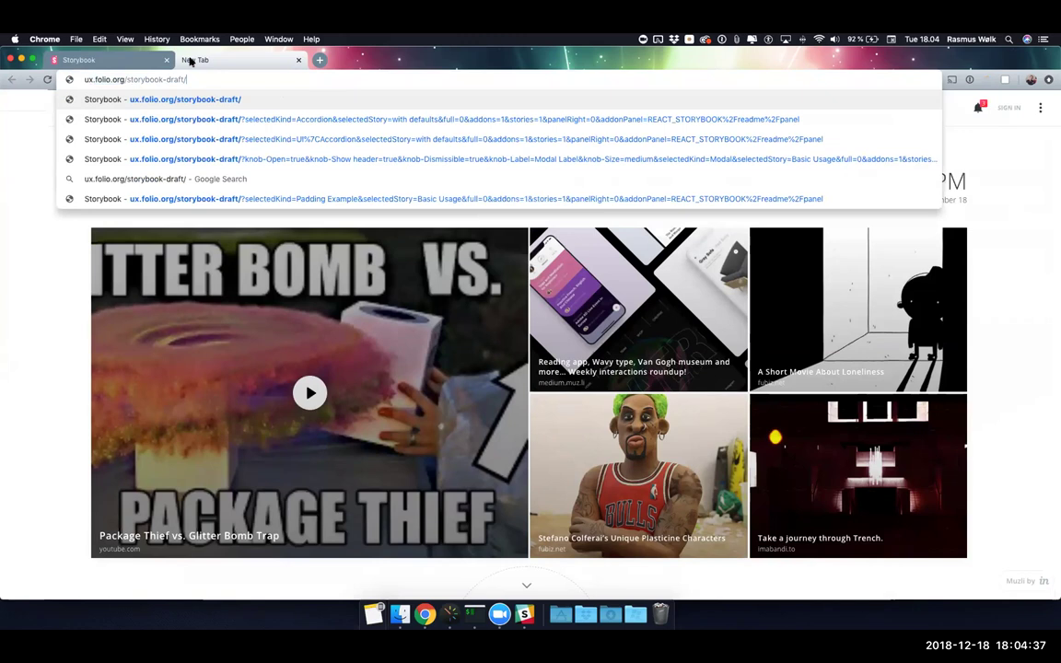
key(Return)
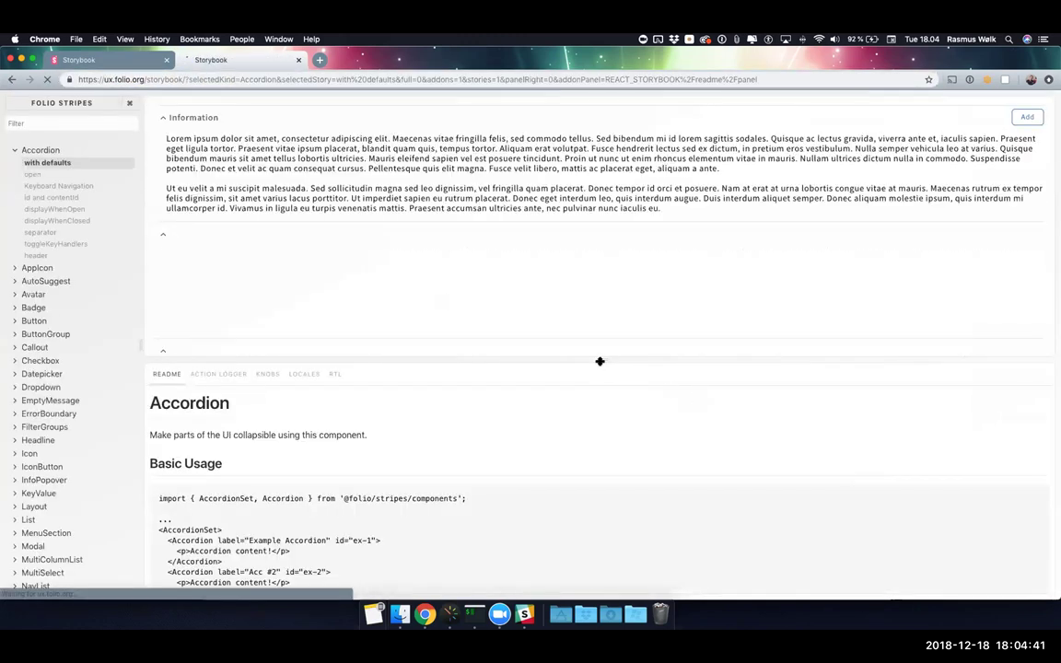
- Resize the preview pane and show the Button 'Basic Usage' story
drag(605, 398, 604, 374)
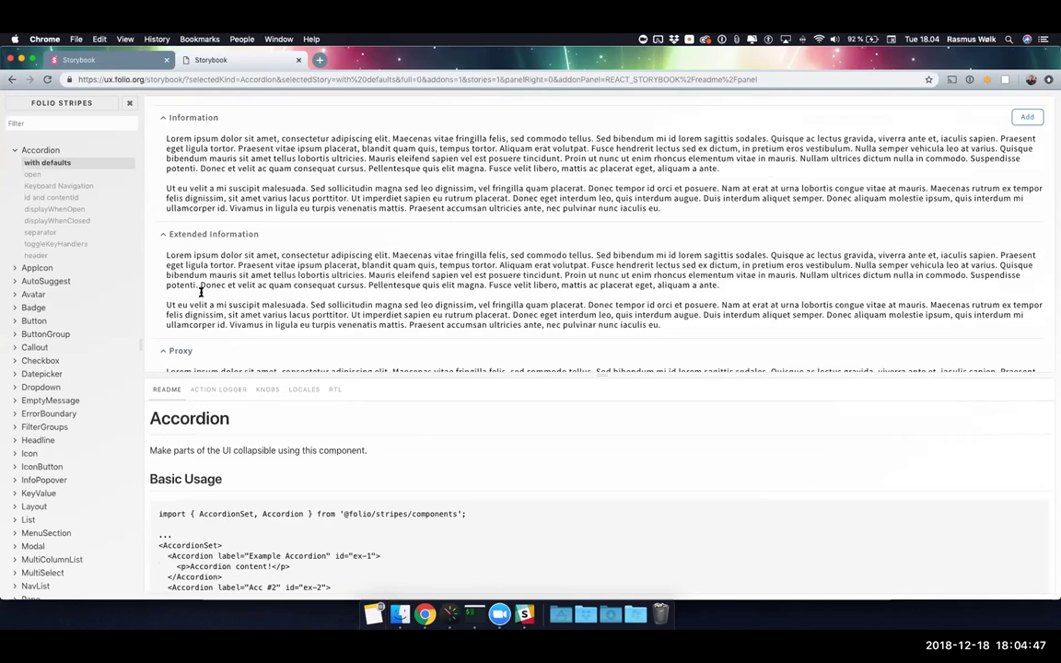
click(40, 321)
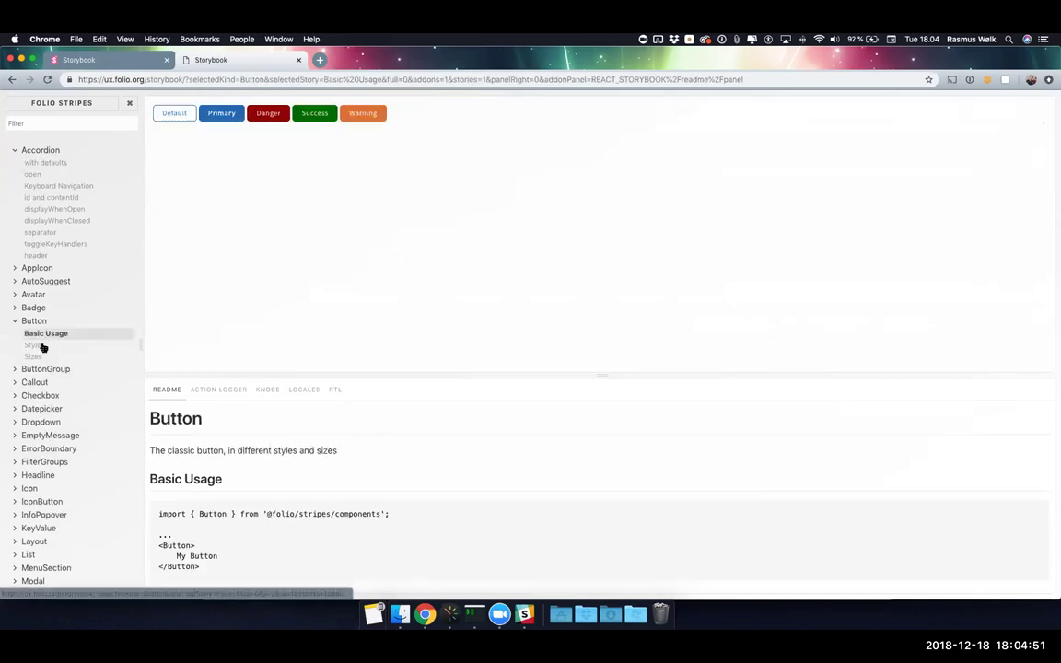
click(41, 346)
click(47, 335)
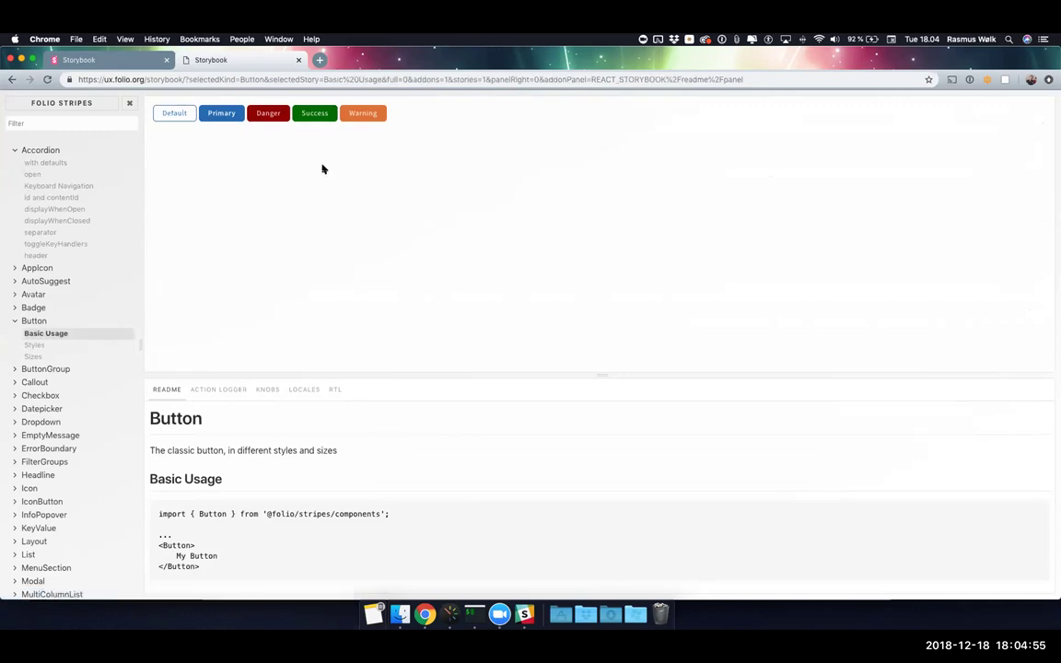
drag(182, 80, 31, 69)
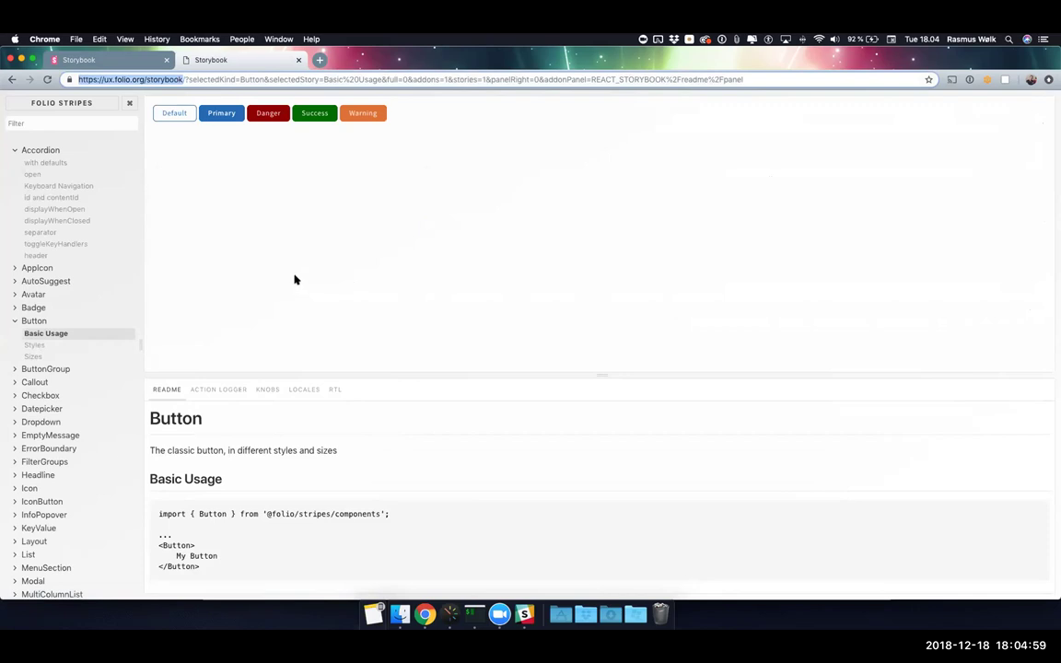
key(Right)
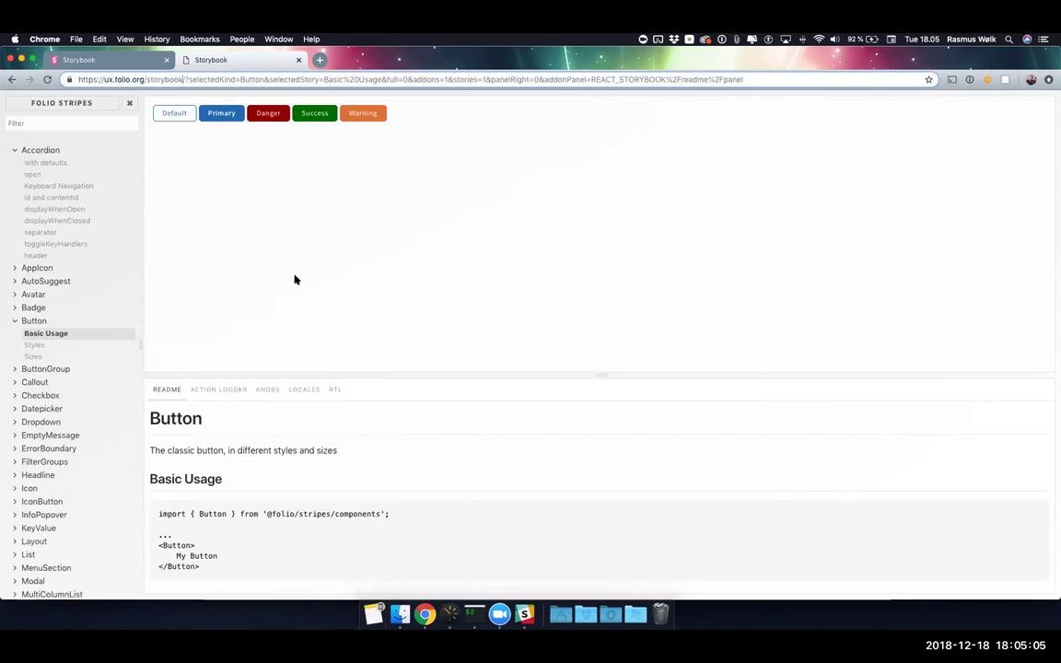
key(shift+End)
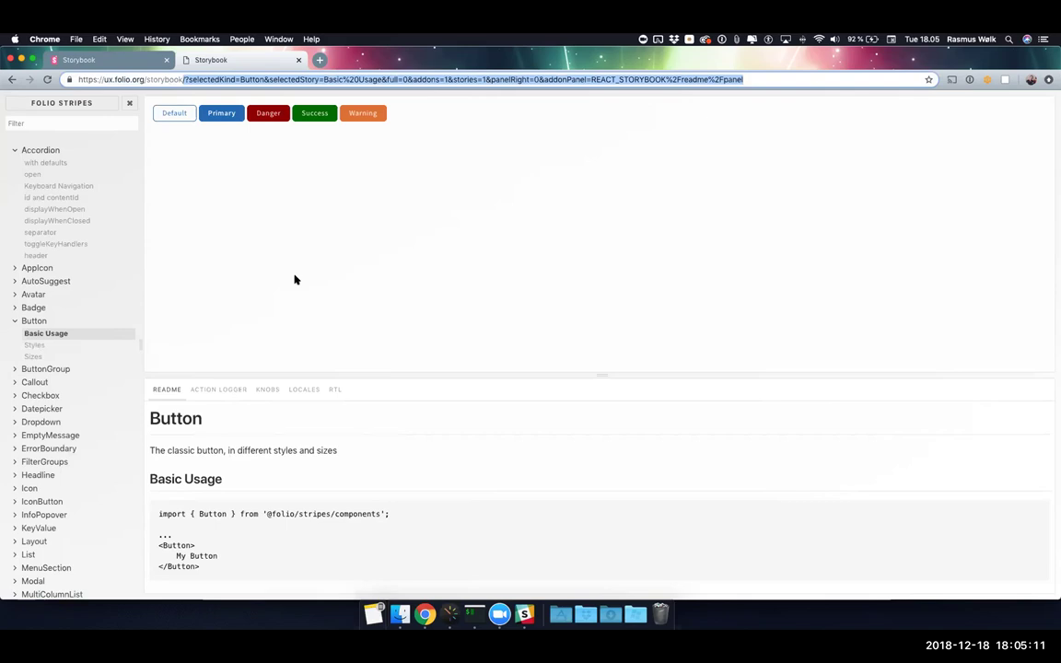
key(BackSpace)
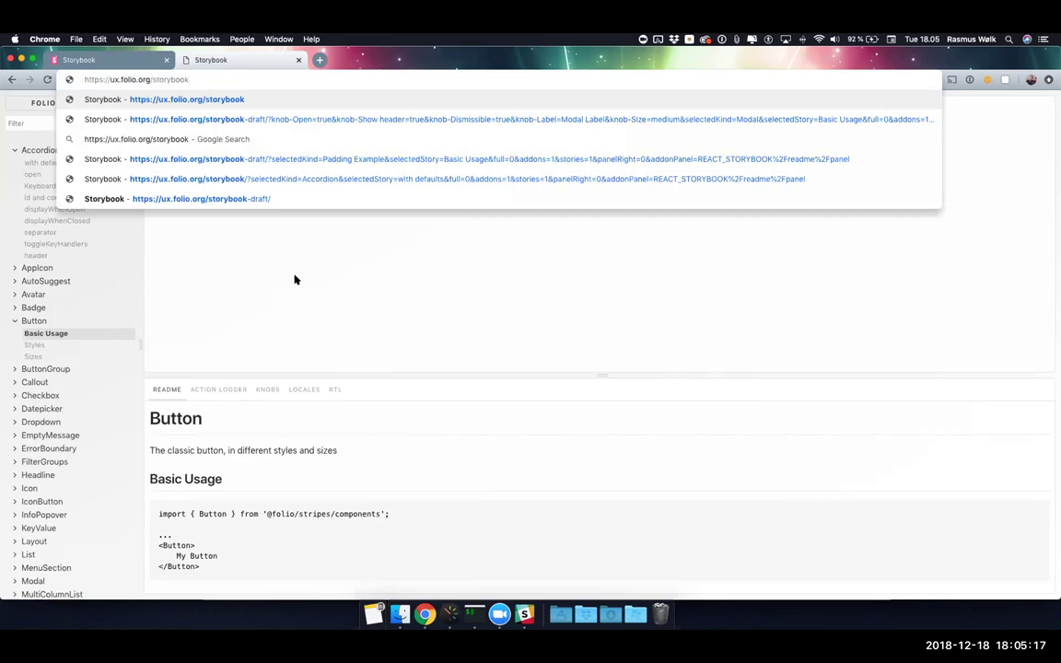
key(Return)
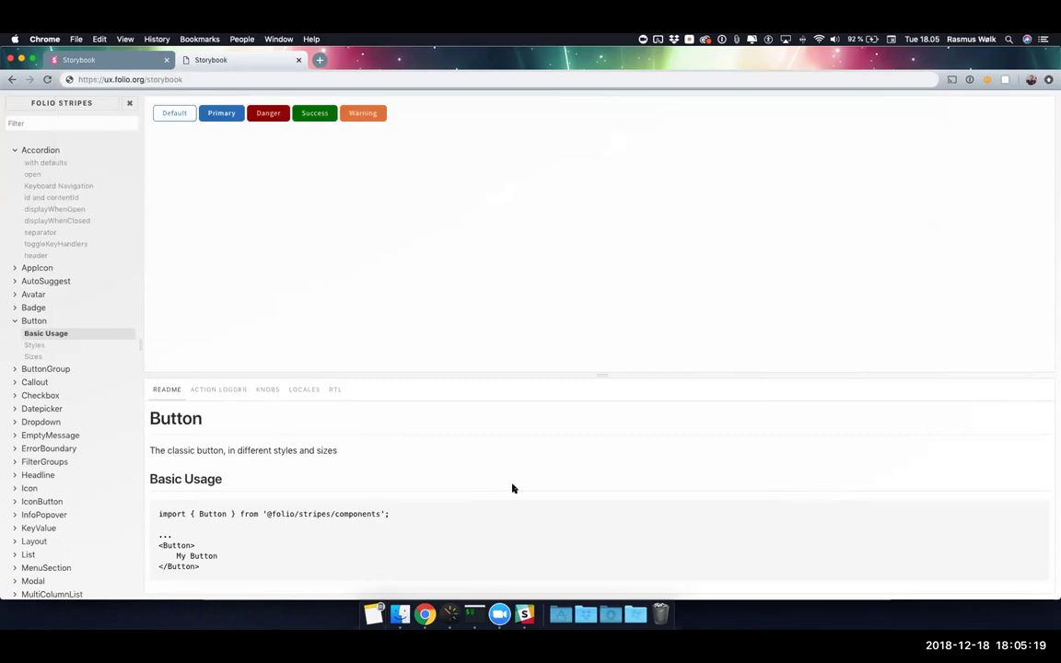
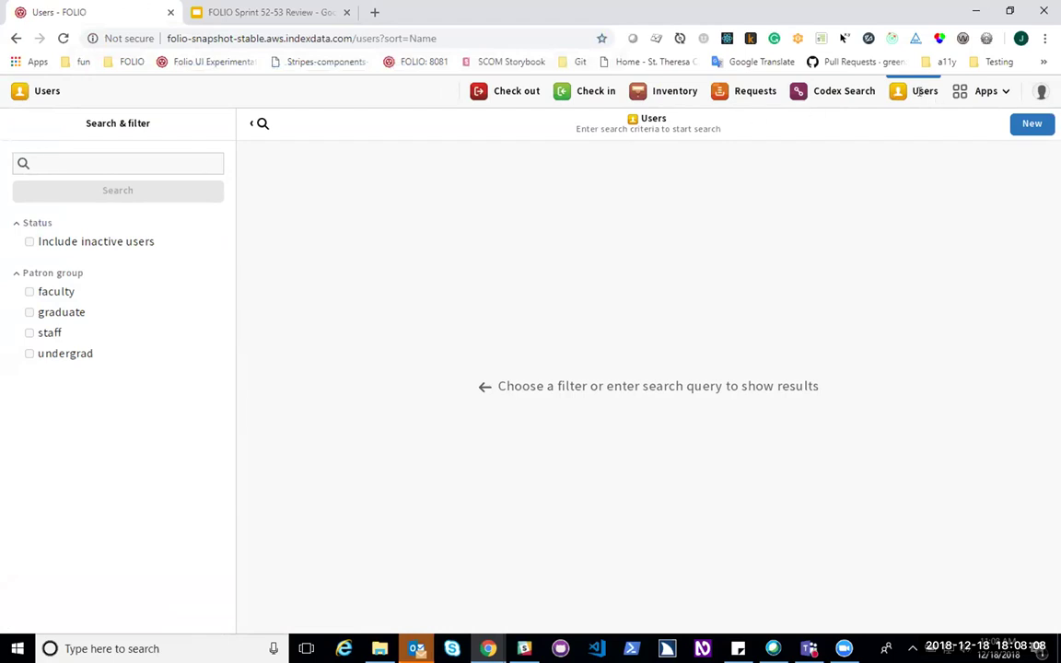
click(122, 162)
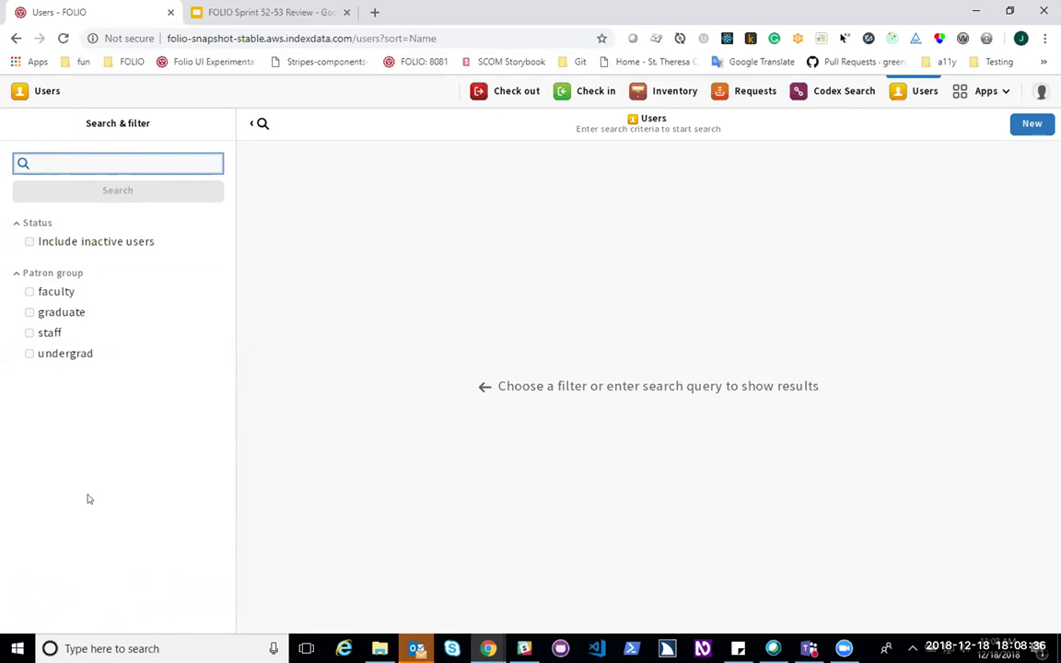
- Start a new user with Alt+N, move through its section headers, and collapse all sections
key(alt+n)
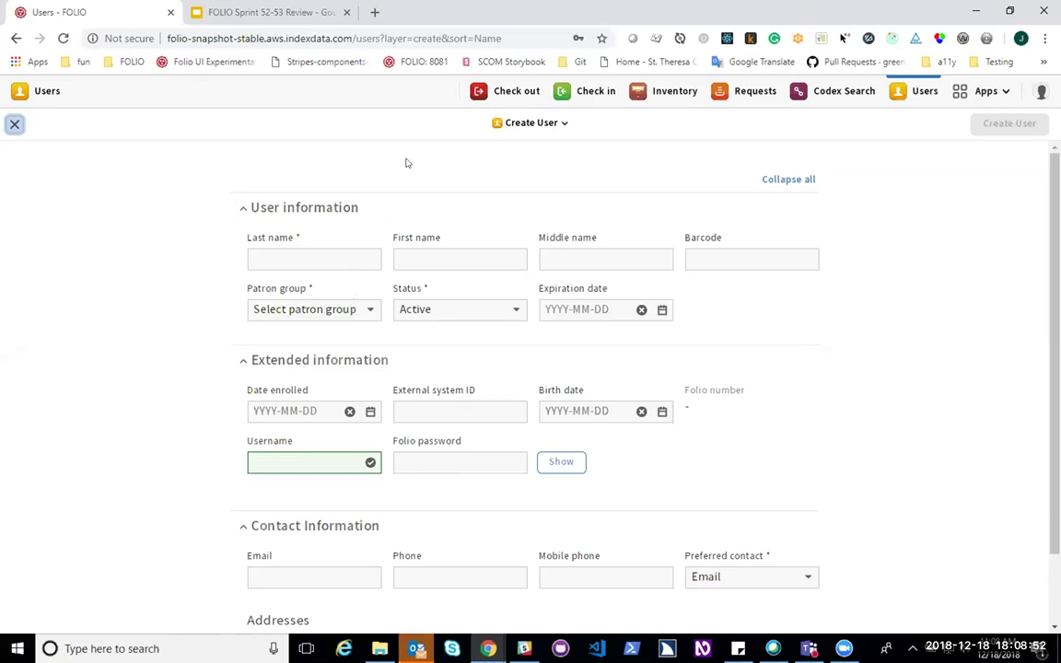
key(Tab)
key(Tab)
key(Tab)
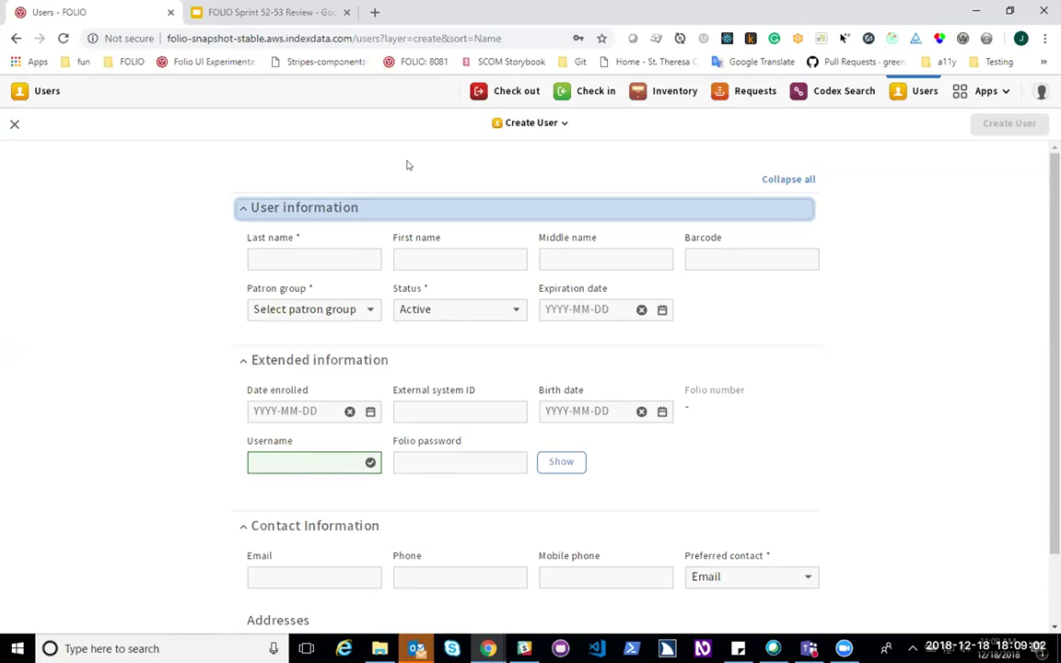
key(Down)
key(Down)
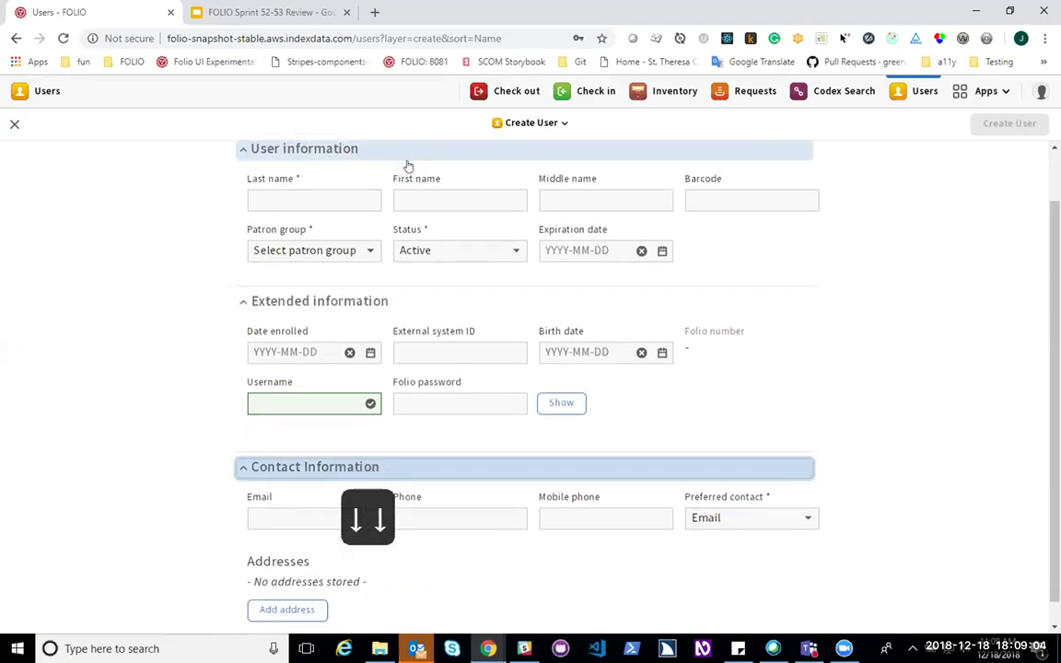
key(Down)
key(Up)
key(Up)
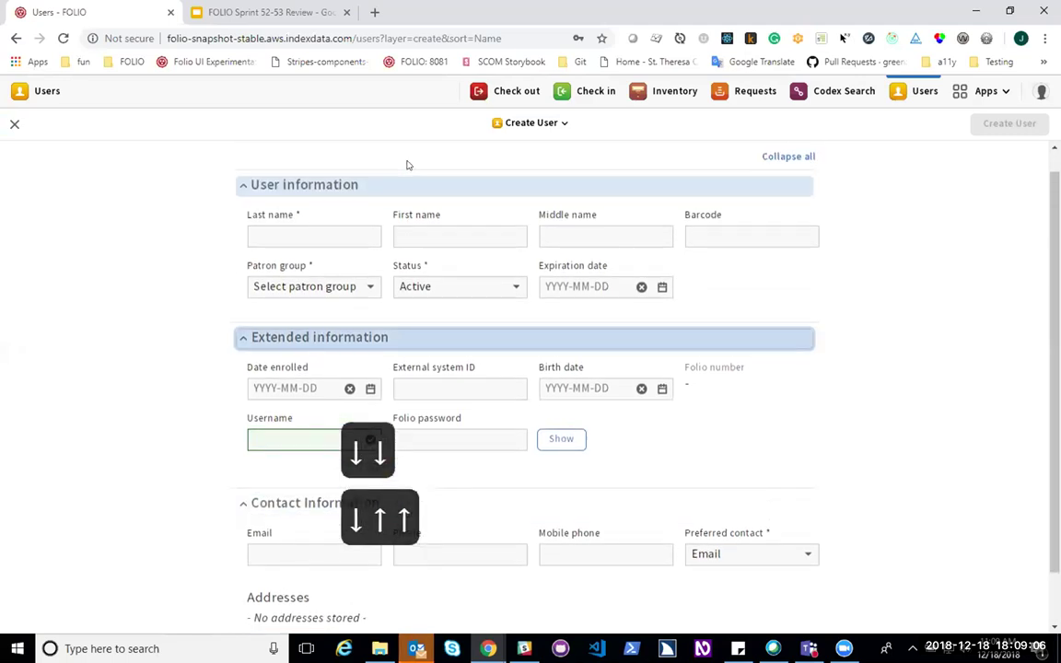
key(Up)
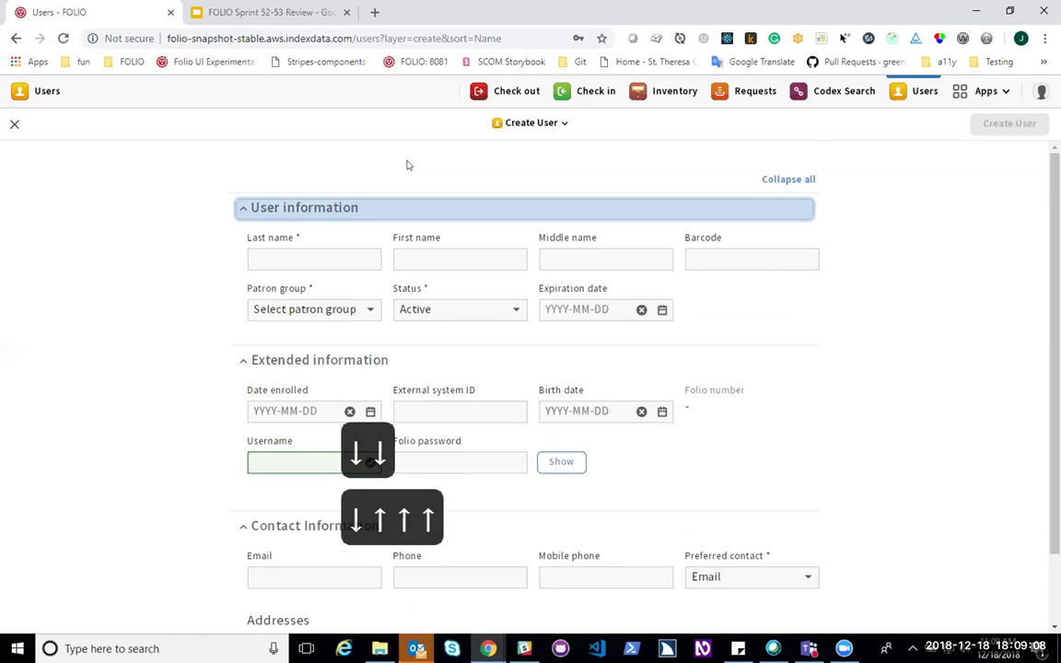
key(End)
key(Home)
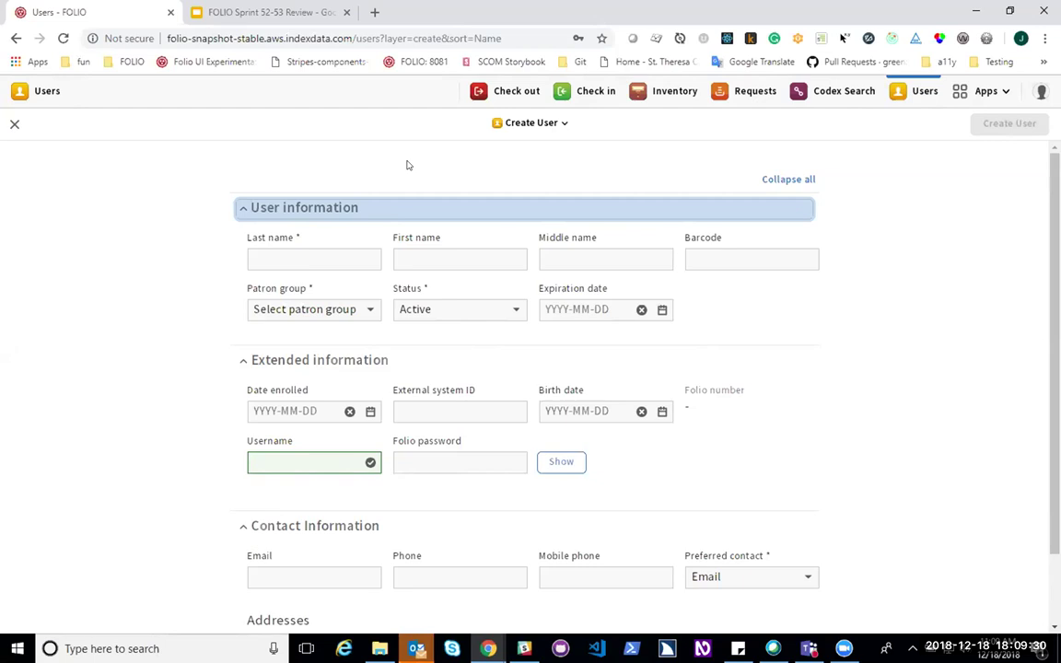
key(ctrl+alt+g)
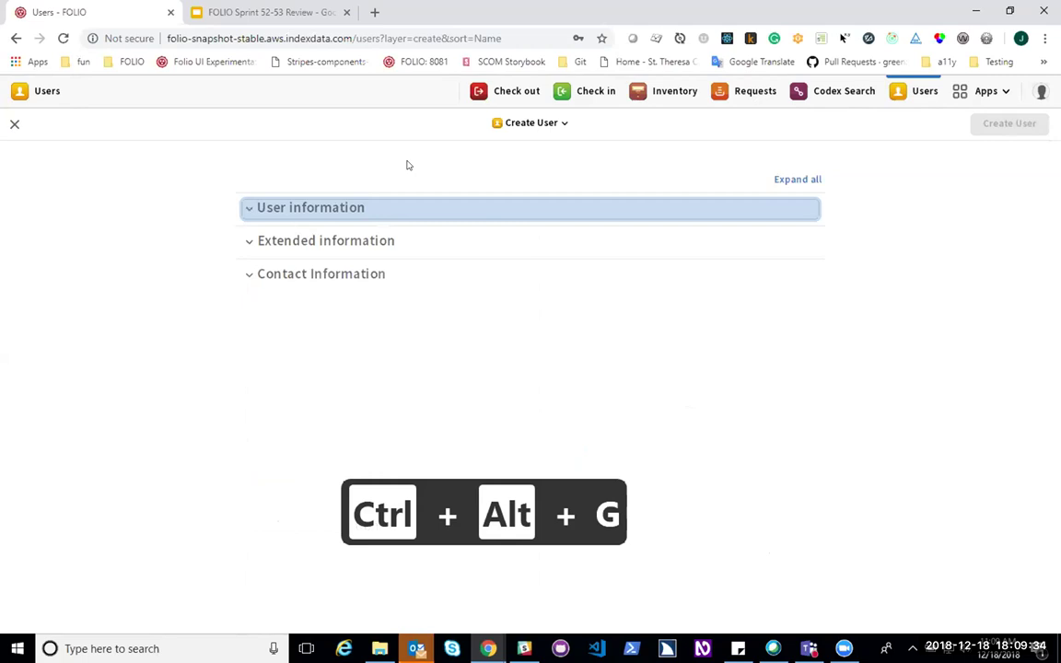
- Expand all Create User sections again, then close the form without saving
key(ctrl+alt+b)
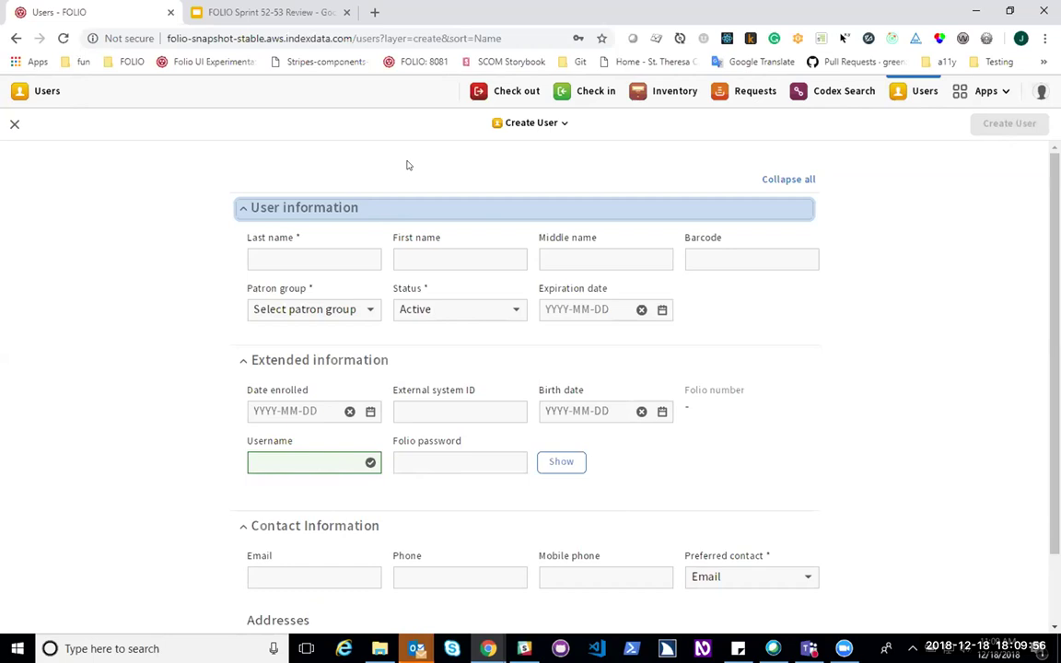
key(Escape)
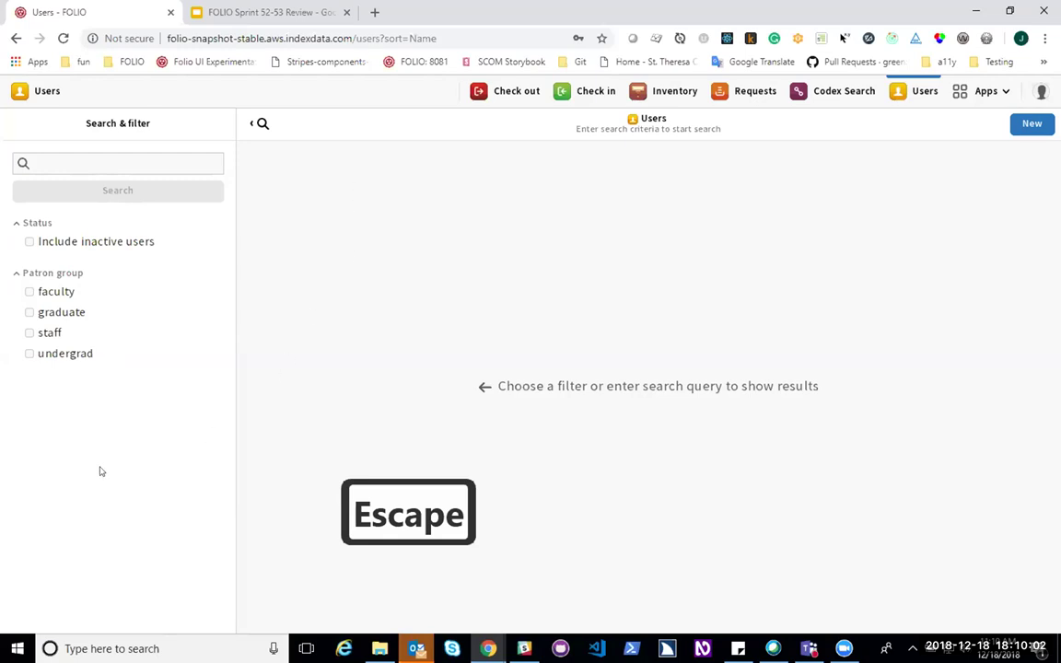
- Search users for 'ch' and open the first of the 6 matching records
click(100, 161)
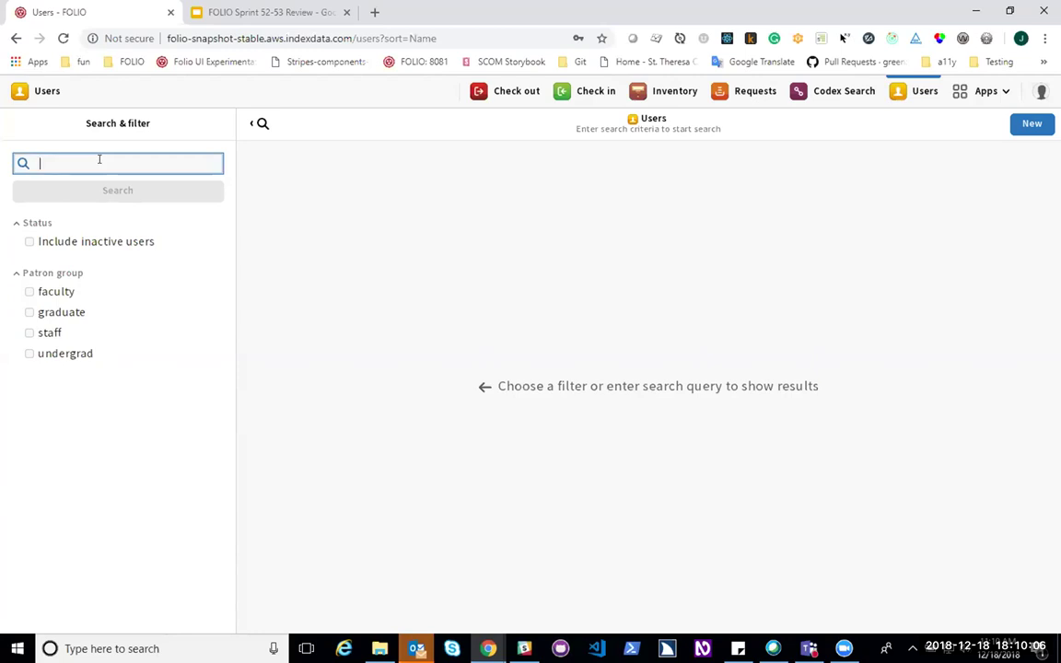
text(ch)
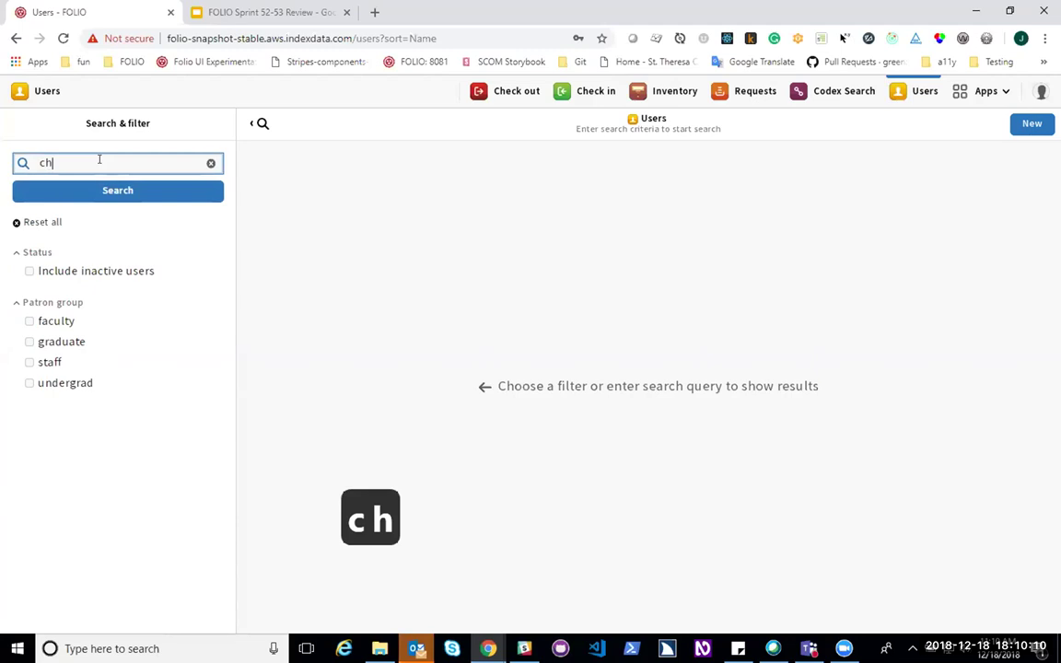
click(106, 197)
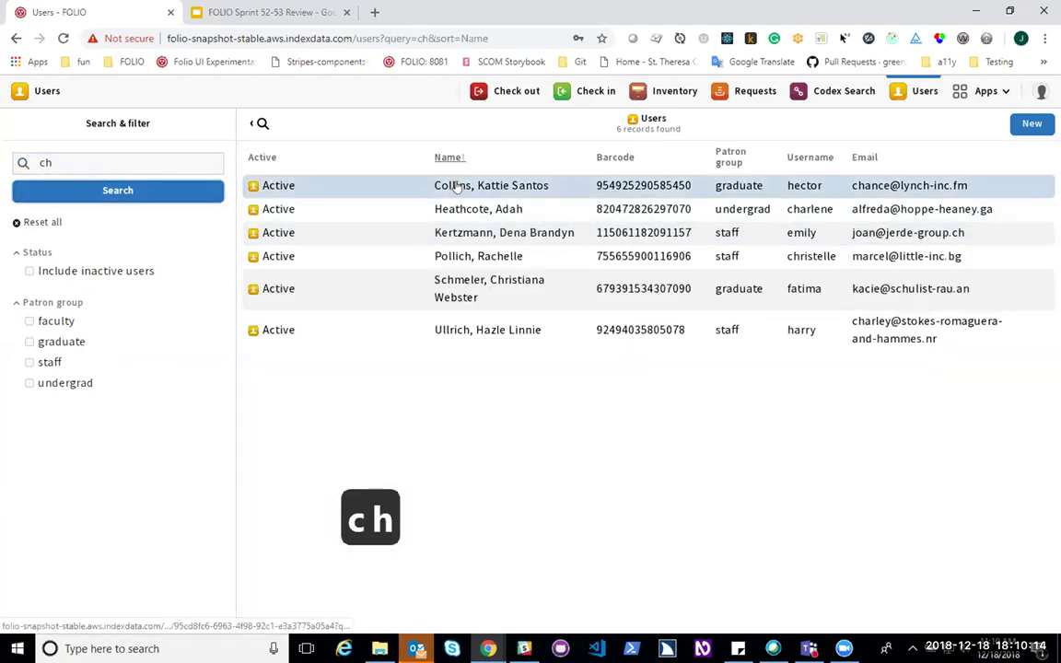
click(411, 185)
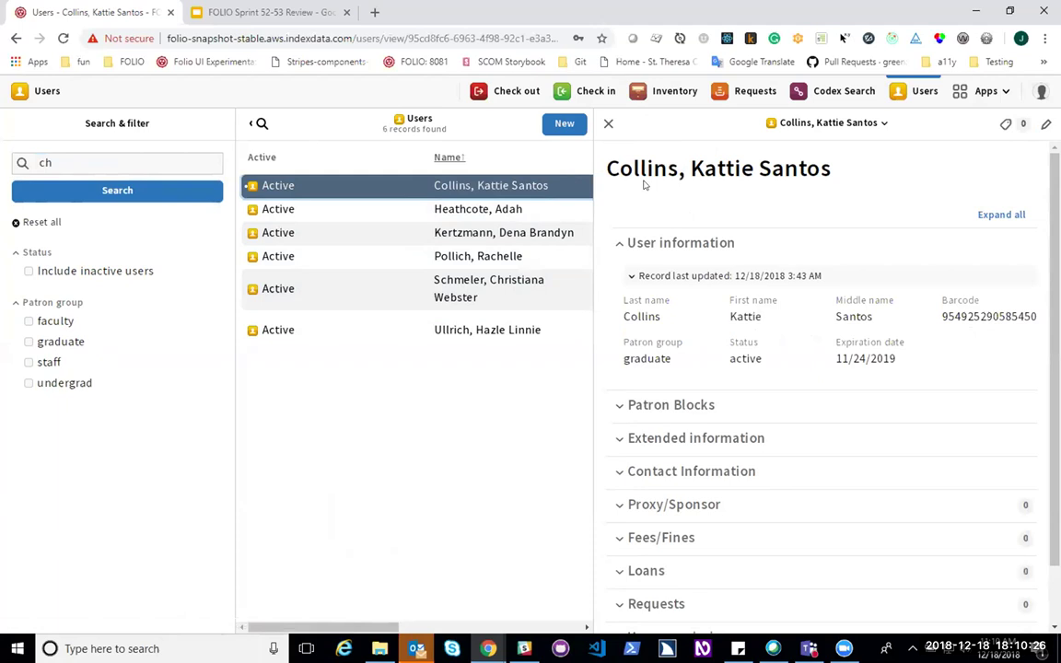
- Edit the user's last name to drop one 'l' and save the record
key(ctrl+alt+e)
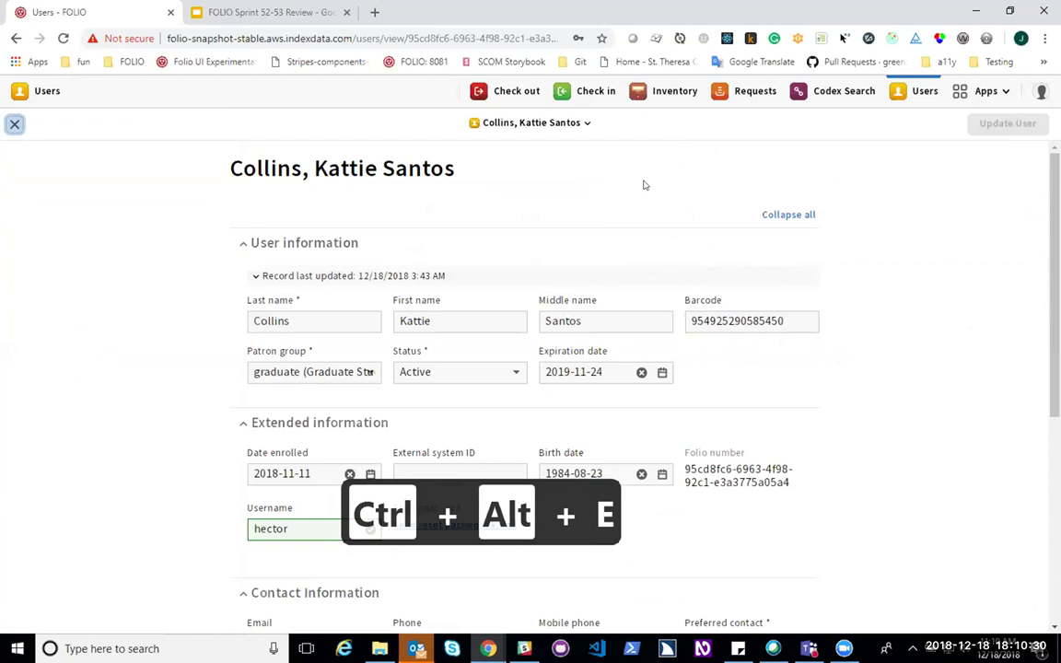
key(Tab)
key(Tab)
key(Tab)
key(Tab)
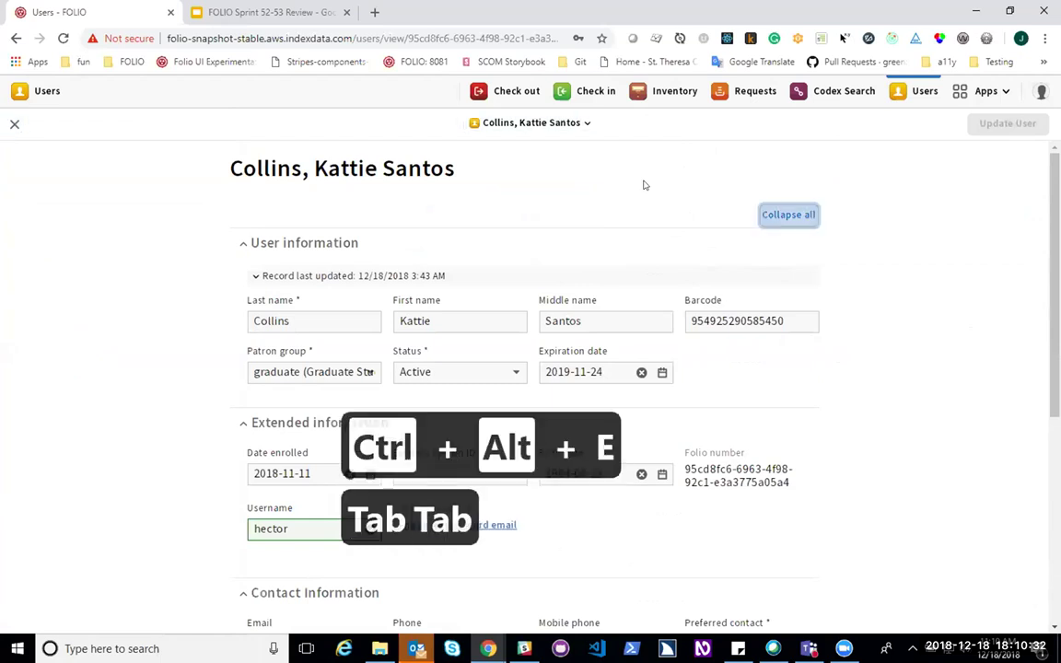
key(Tab)
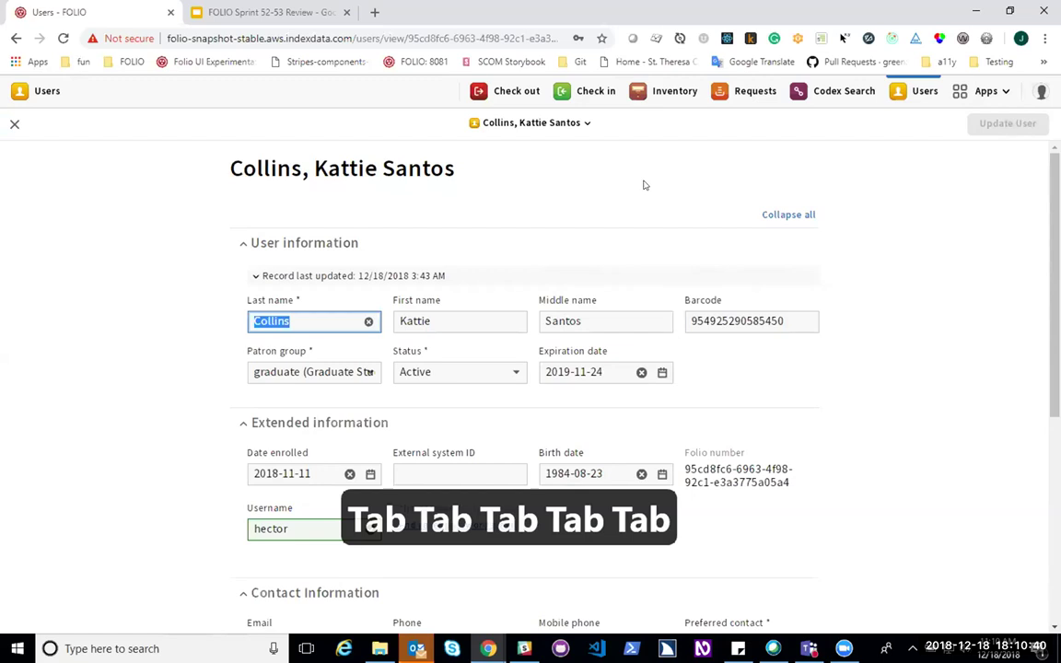
click(288, 321)
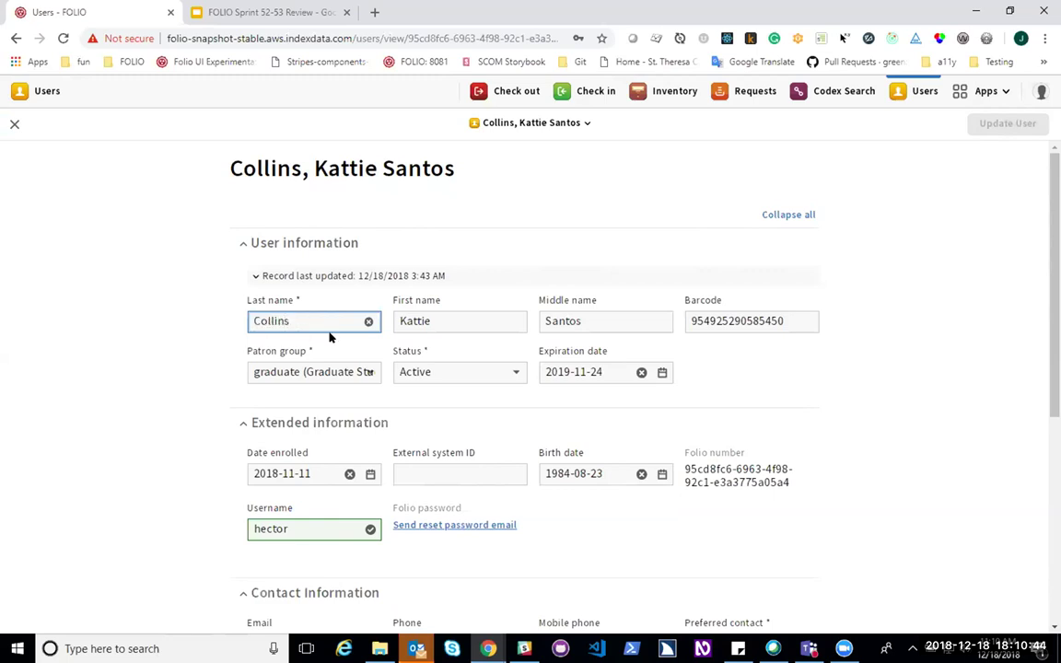
key(BackSpace)
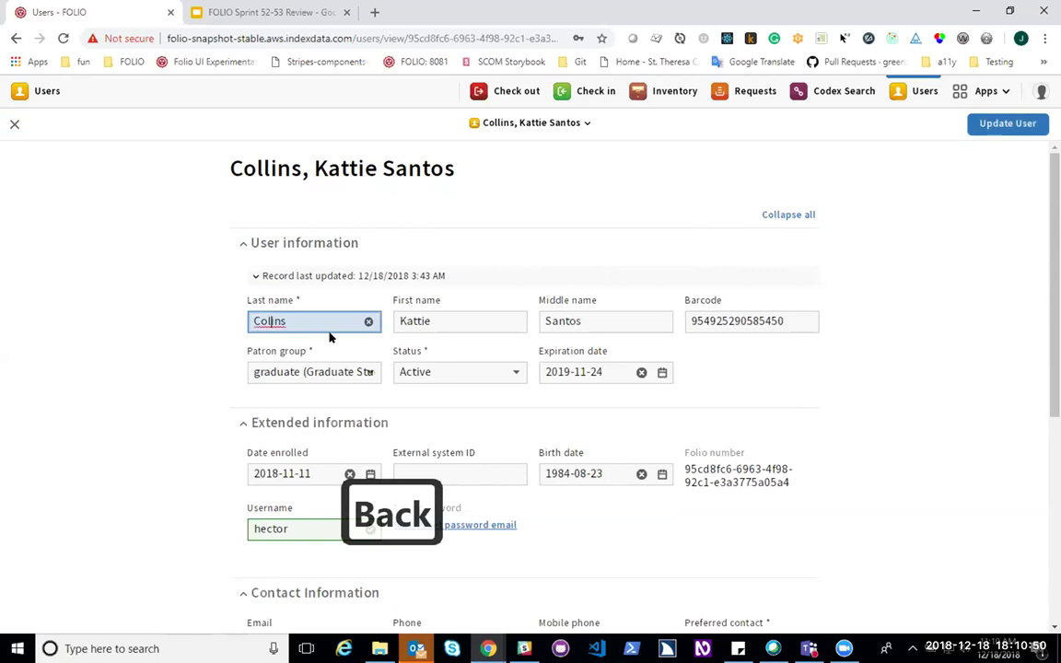
key(ctrl+s)
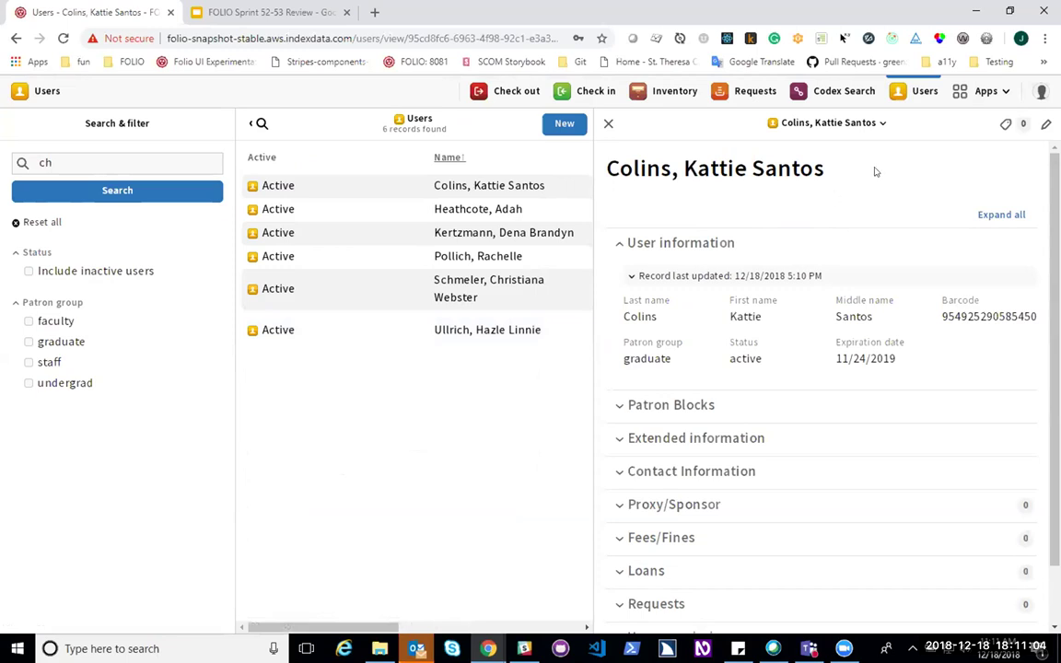
key(Tab)
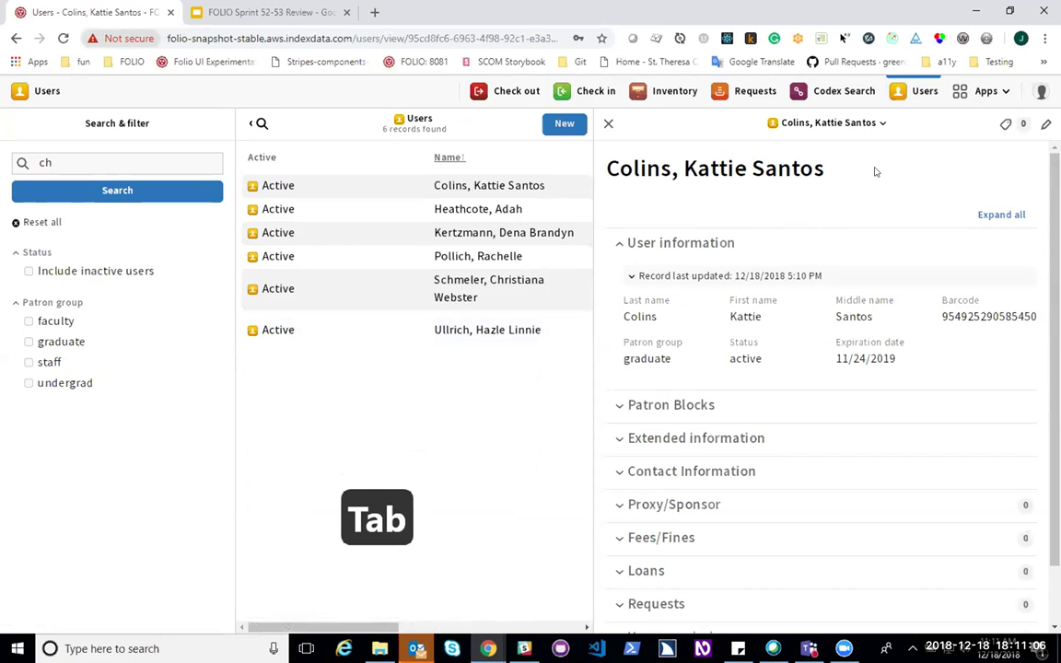
key(Tab)
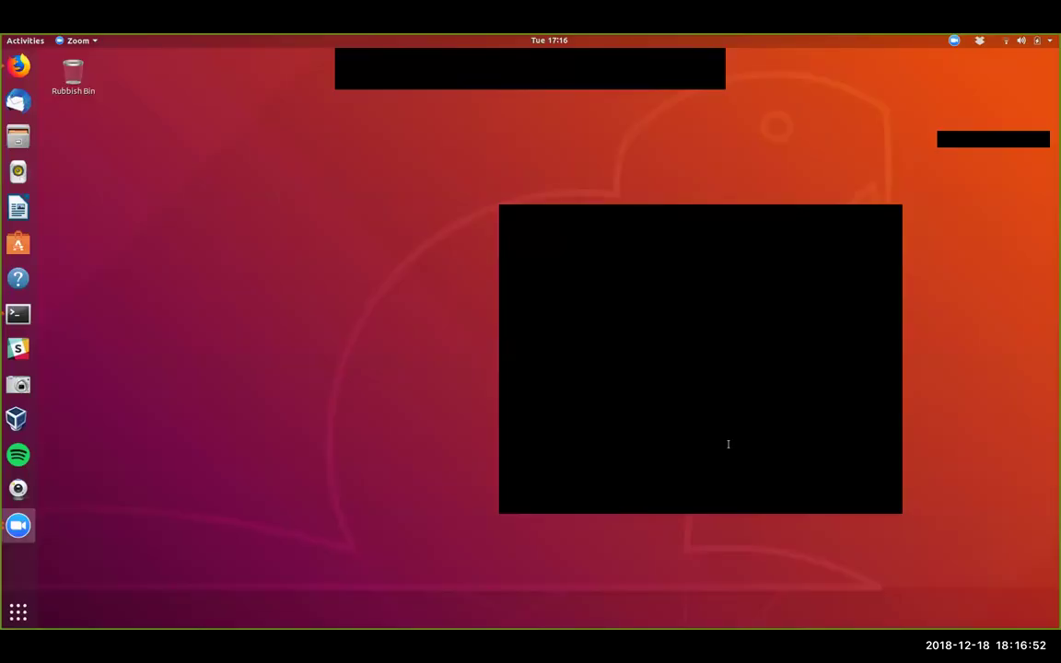
- Switch from Zoom back to Firefox showing the AAAS Science Classic license in FOLIO
key(alt+Tab)
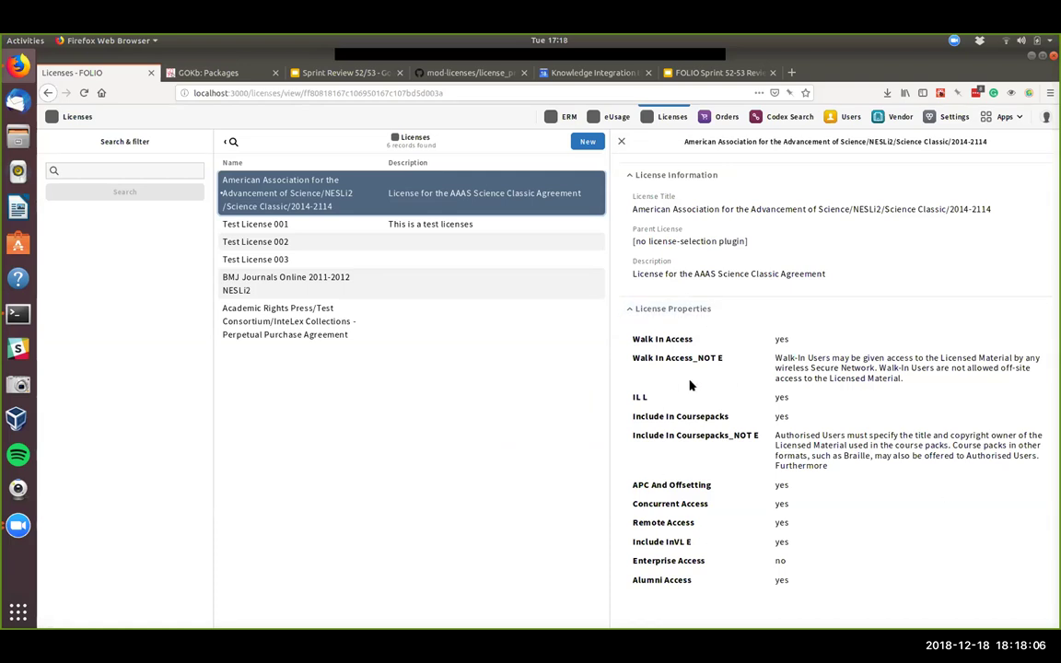
click(269, 229)
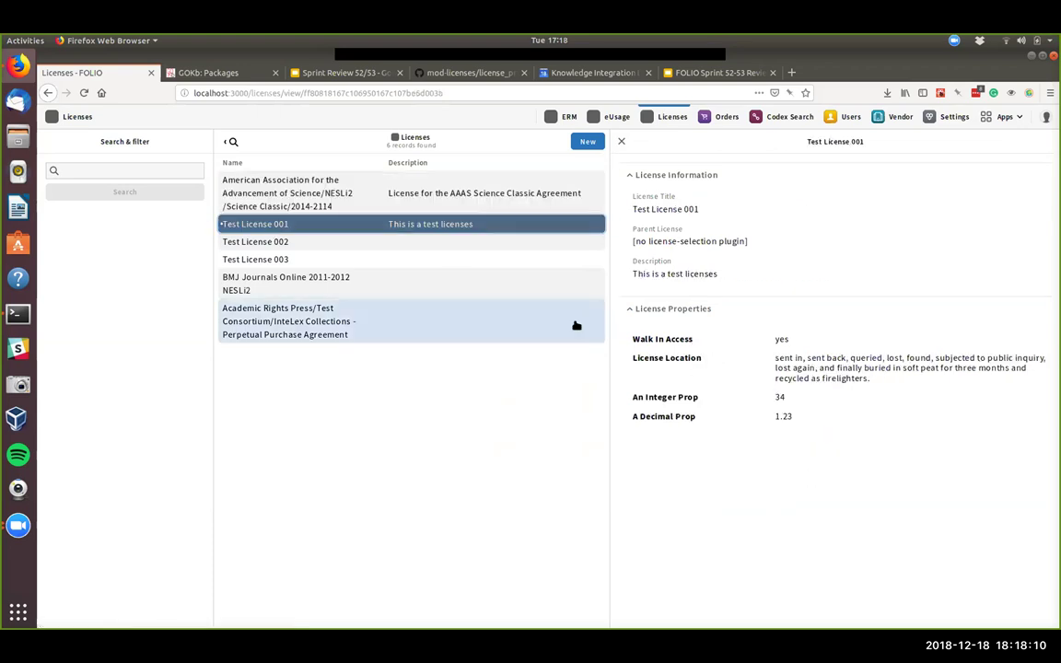
click(289, 191)
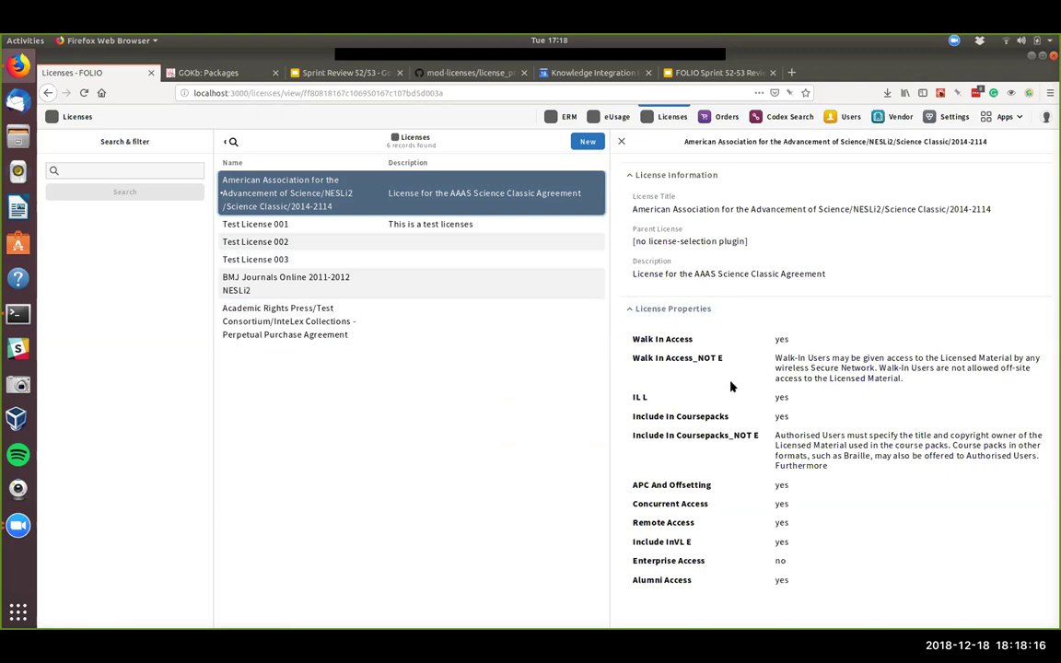
double_click(640, 397)
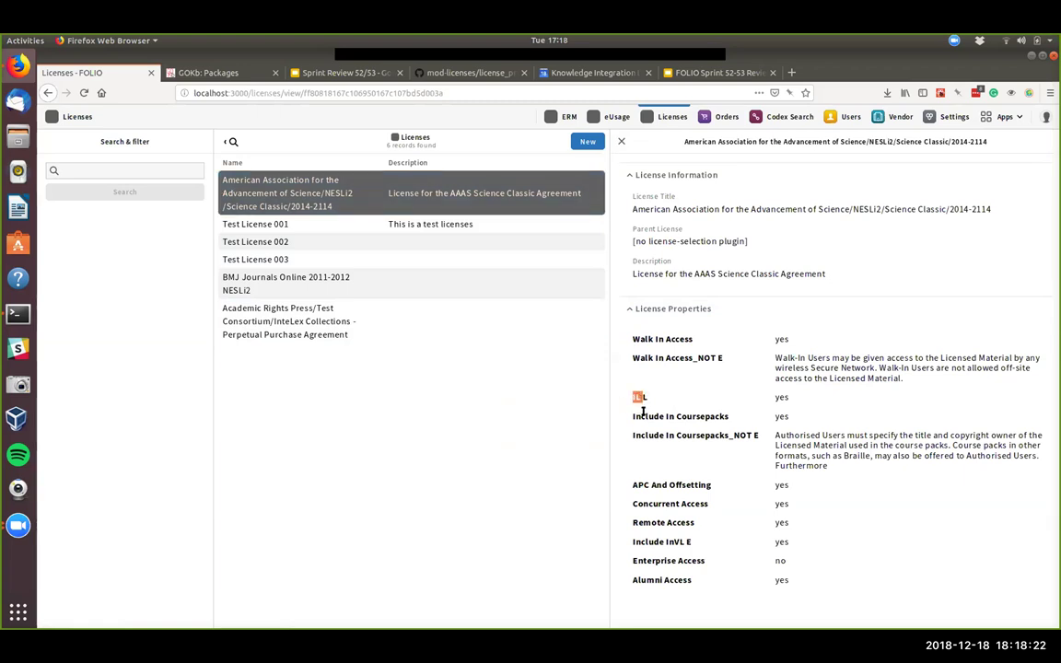
drag(637, 410, 692, 418)
- In GitHub's license_properties.jq, highlight the yesno category and its Yes, No, Other values
key(alt+4)
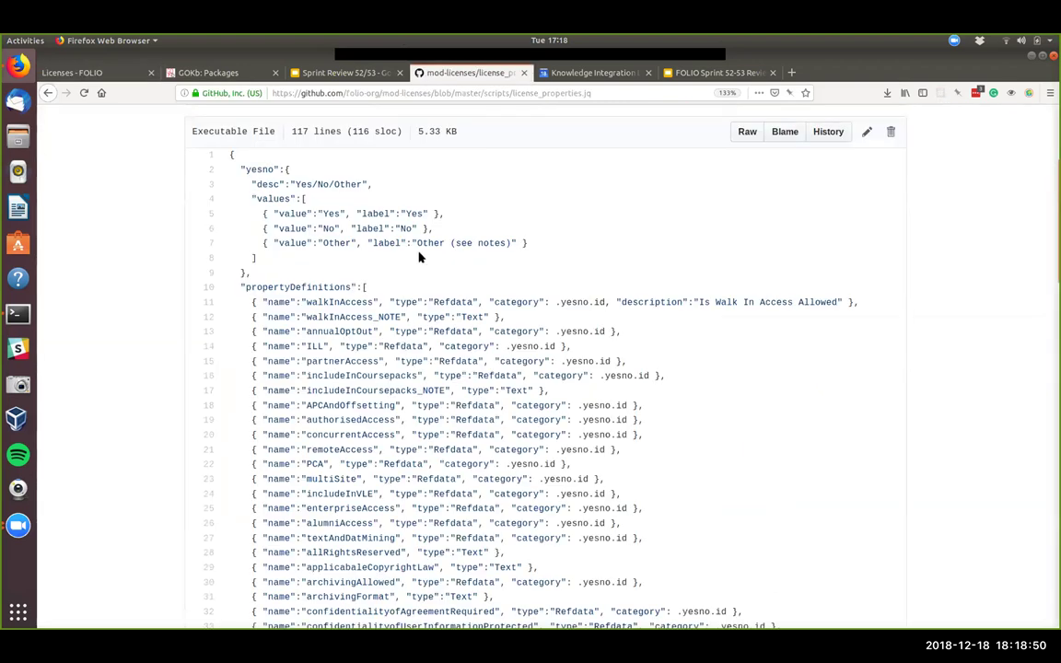
drag(242, 168, 302, 273)
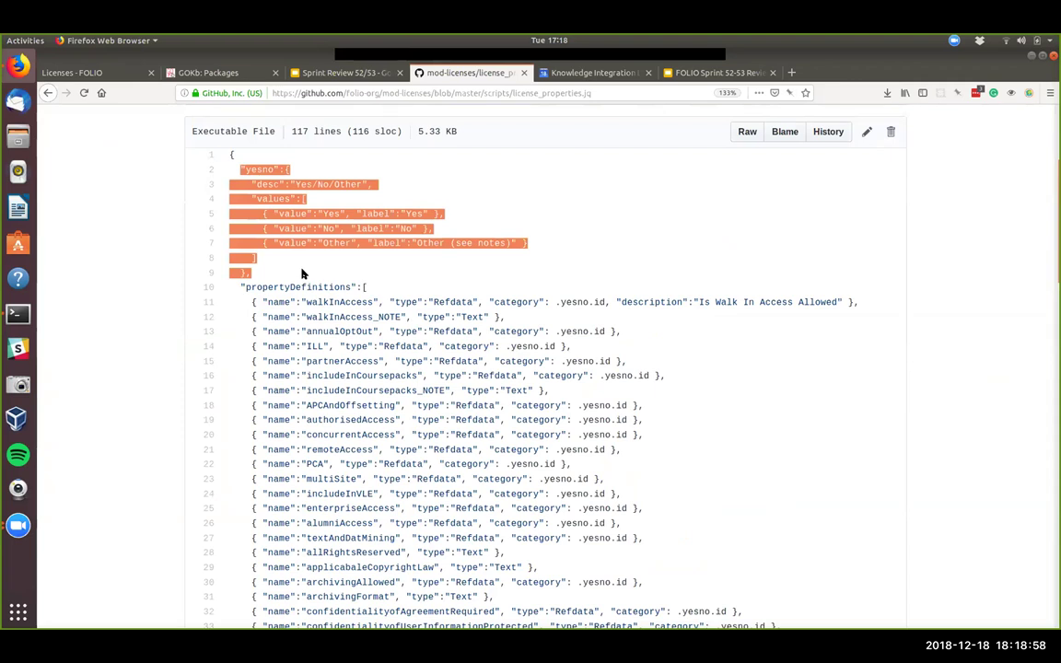
double_click(247, 171)
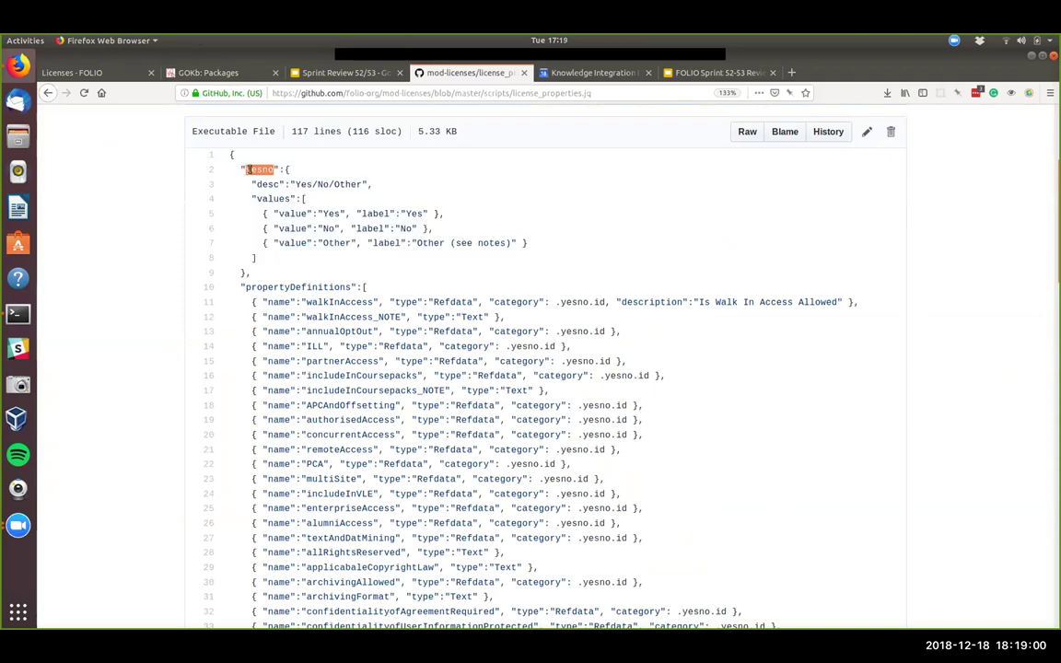
drag(264, 213, 435, 245)
click(434, 245)
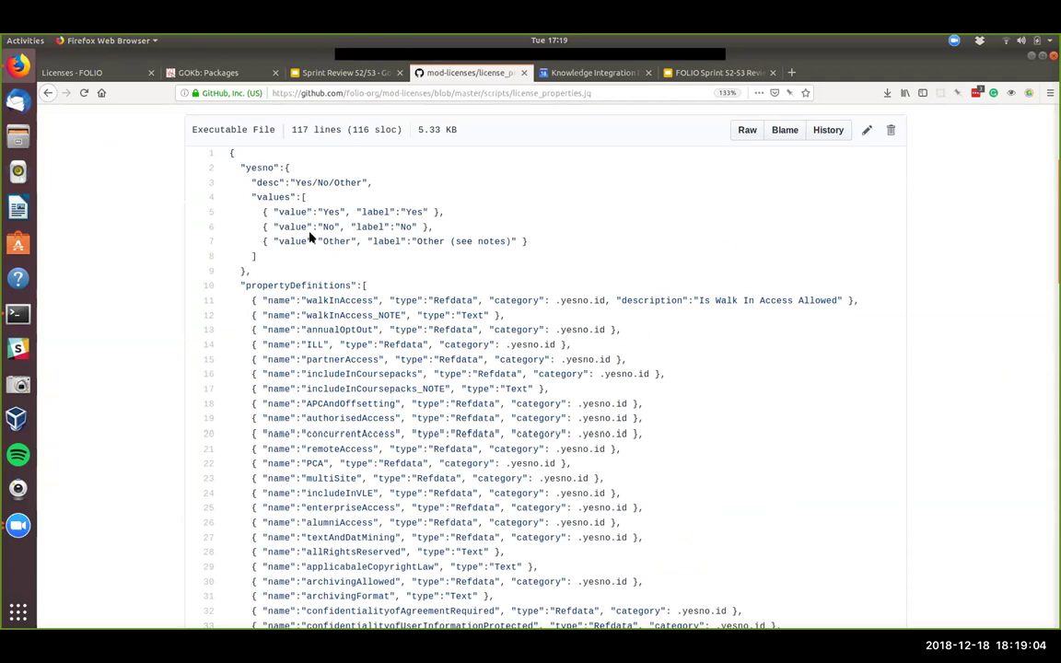
- Highlight the property definitions and point out ILL's use of the yesno category
scroll(307, 237, down, 2)
drag(247, 216, 486, 505)
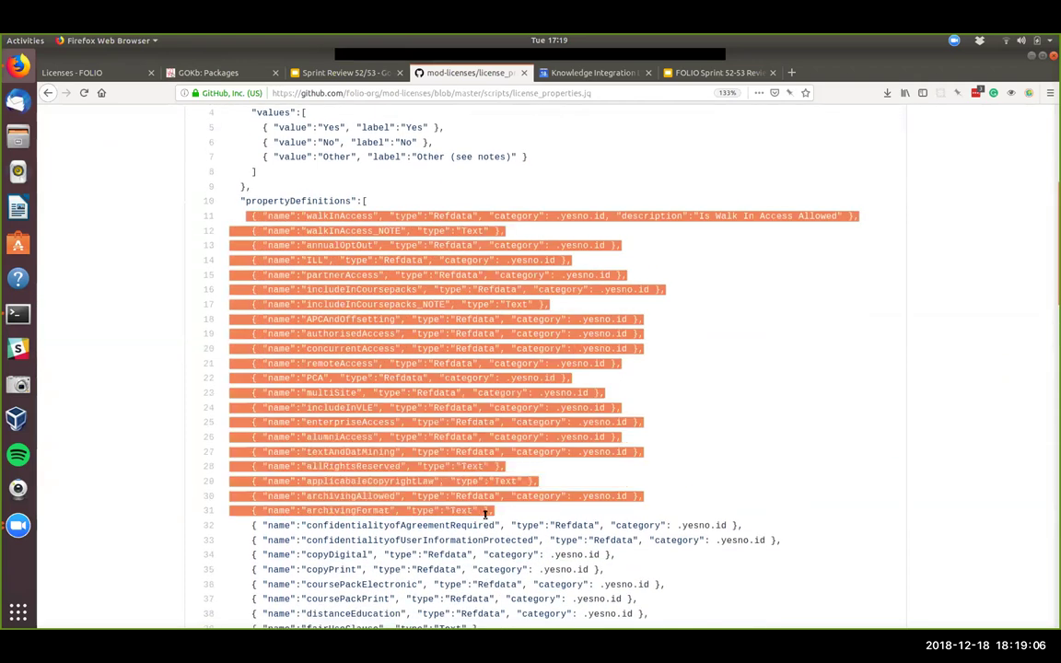
click(486, 509)
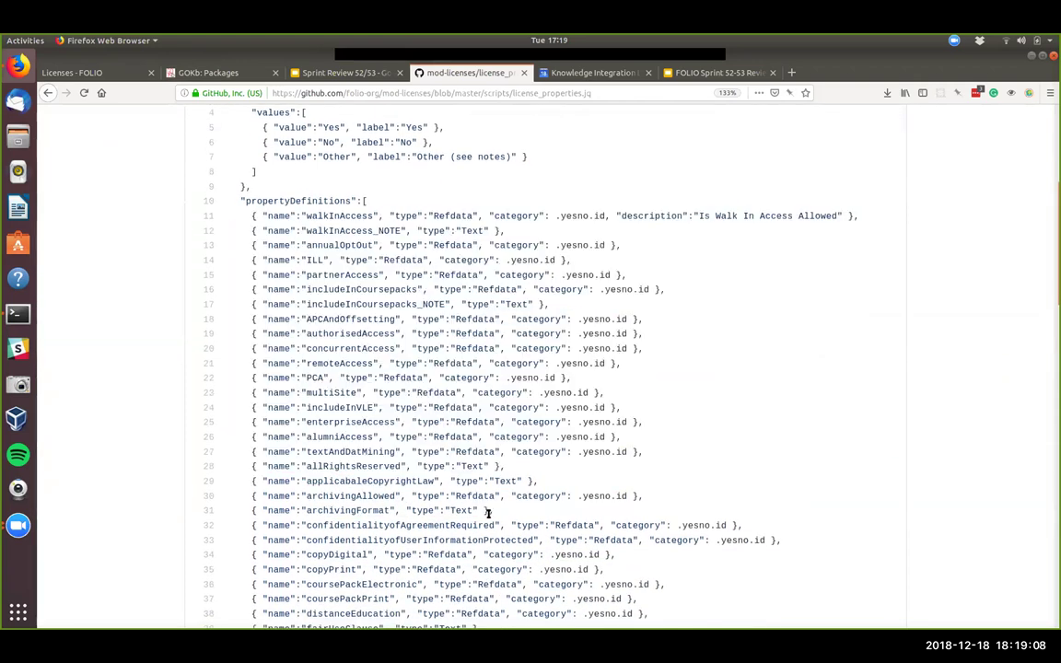
double_click(314, 260)
double_click(526, 259)
scroll(452, 226, up, 3)
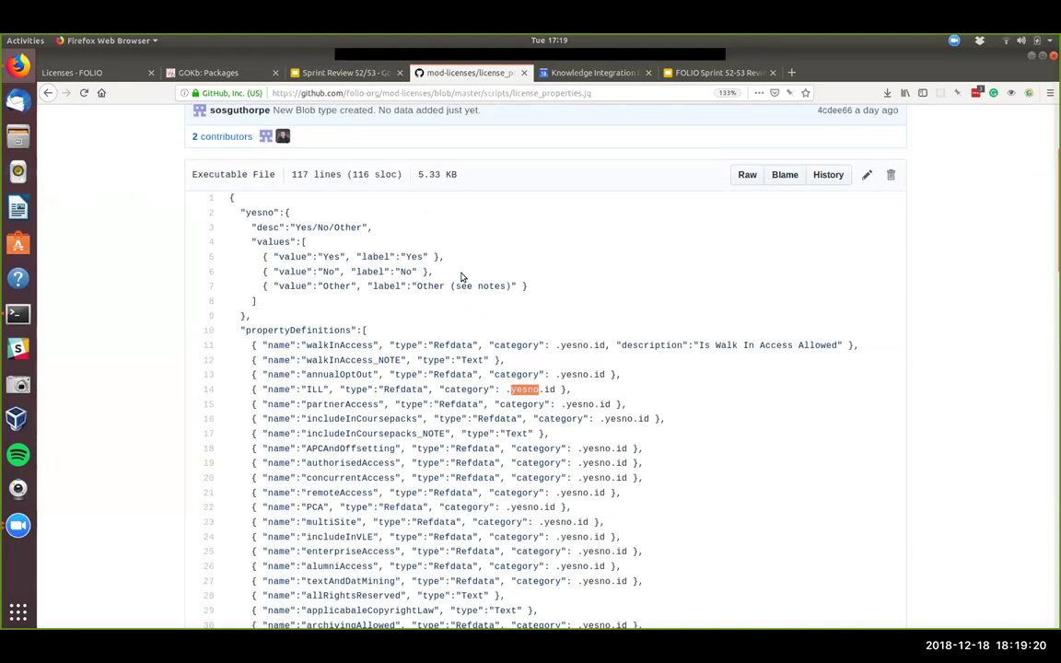
- Return to the FOLIO Licenses tab, then bring up the ERM dashboard
click(87, 72)
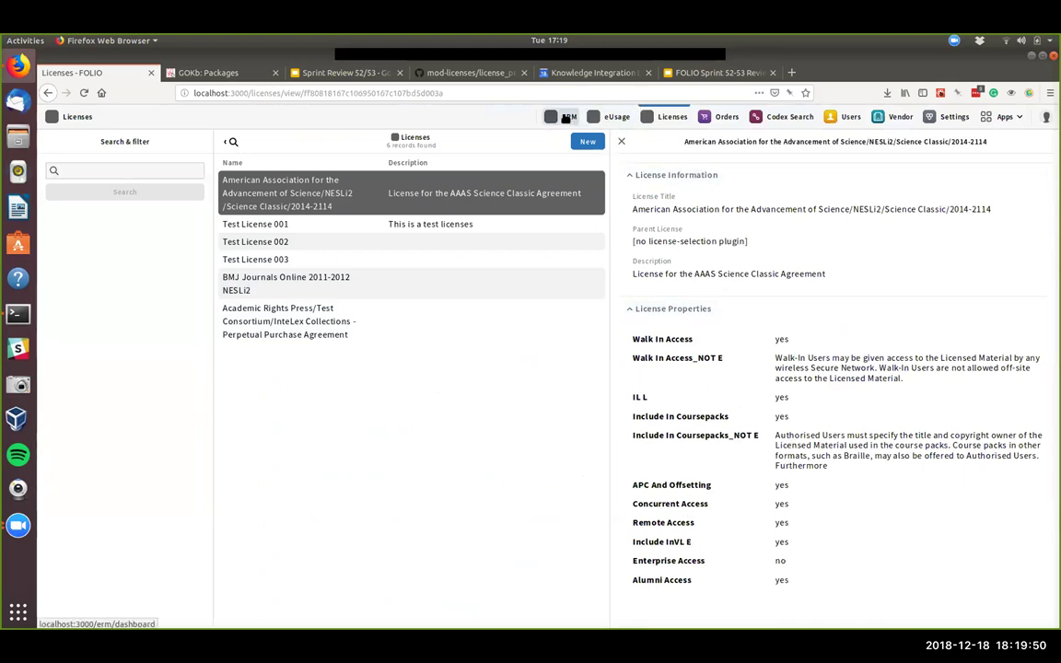
click(565, 118)
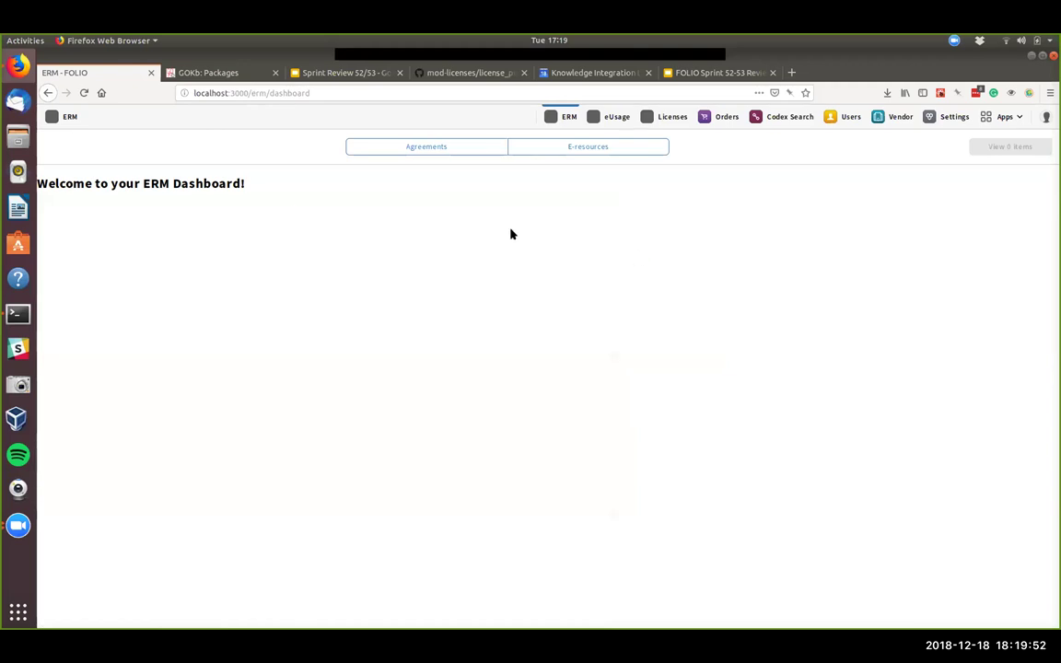
- Review Active Agreement LR 002's e-resource lines, then list all 2,022 e-resources
click(403, 153)
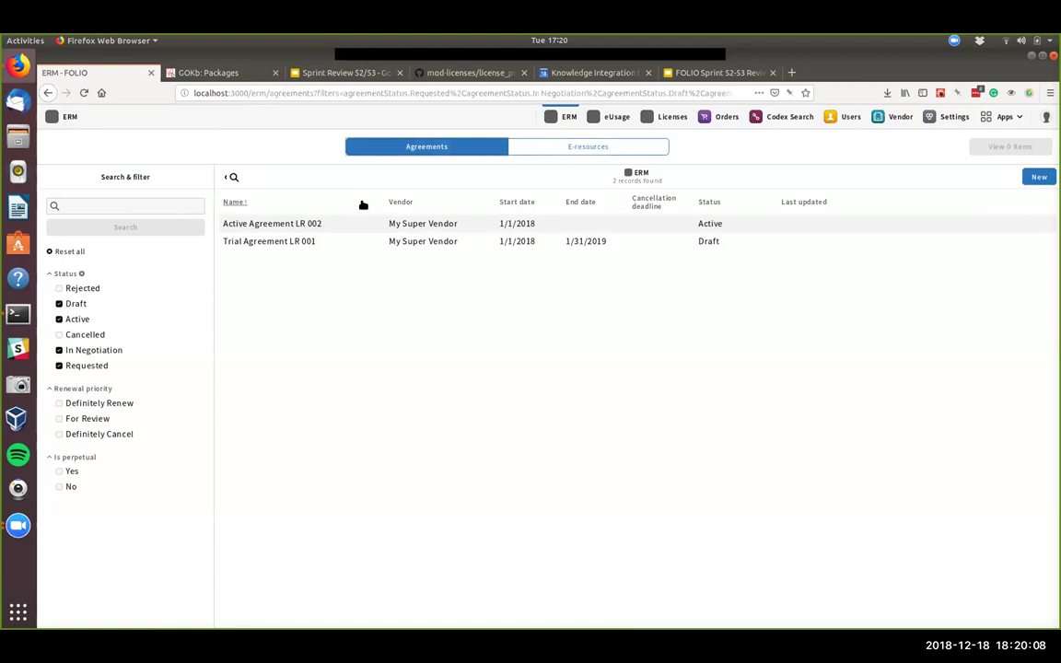
click(289, 222)
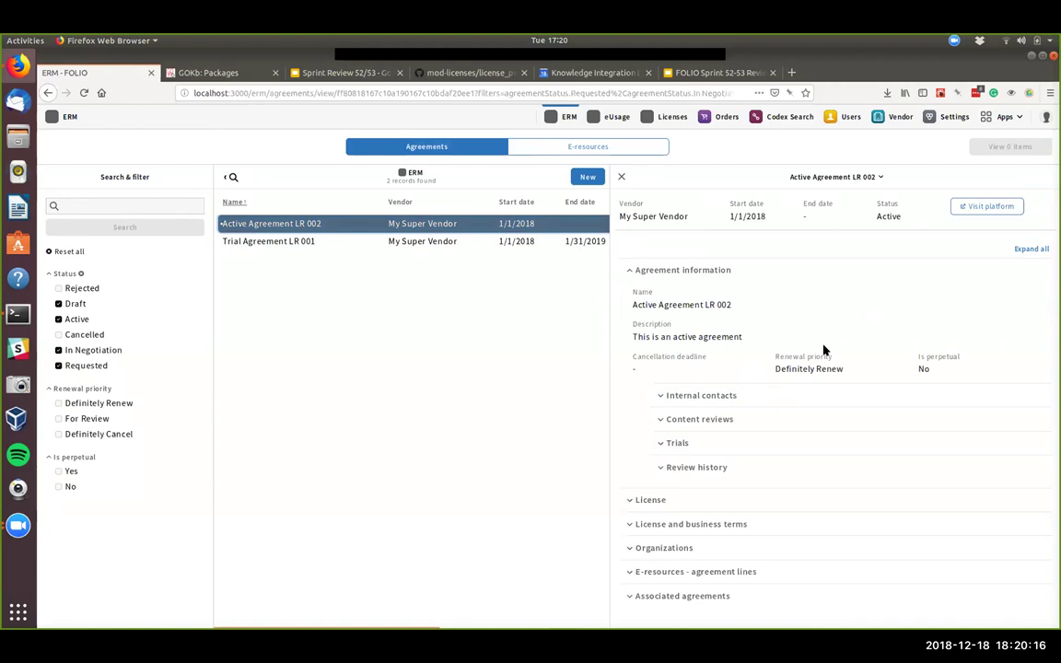
click(630, 571)
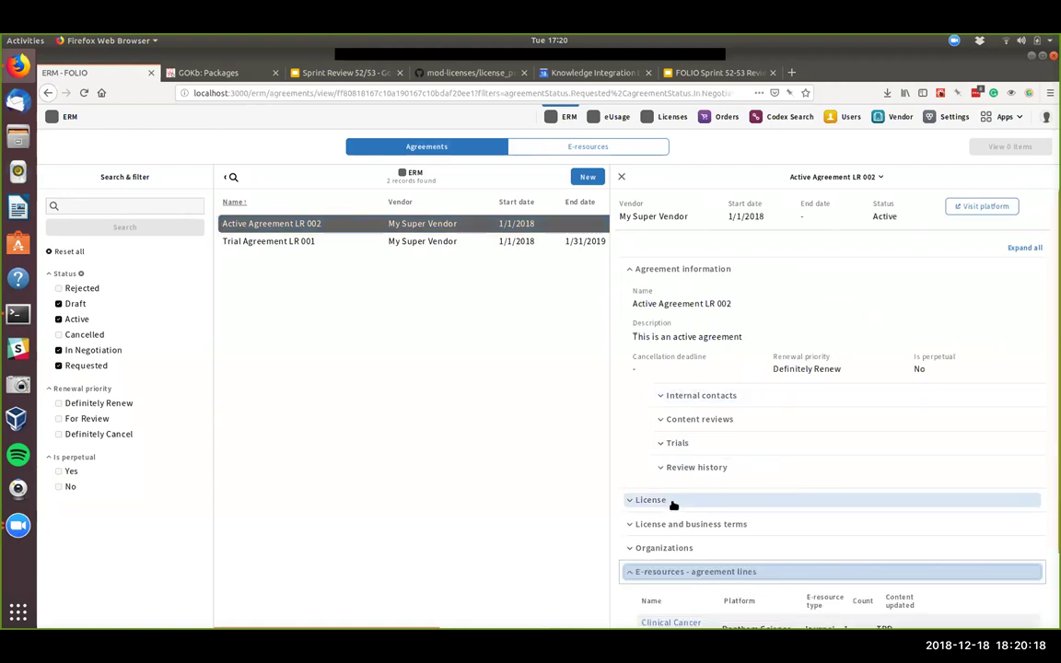
scroll(700, 504, down, 2)
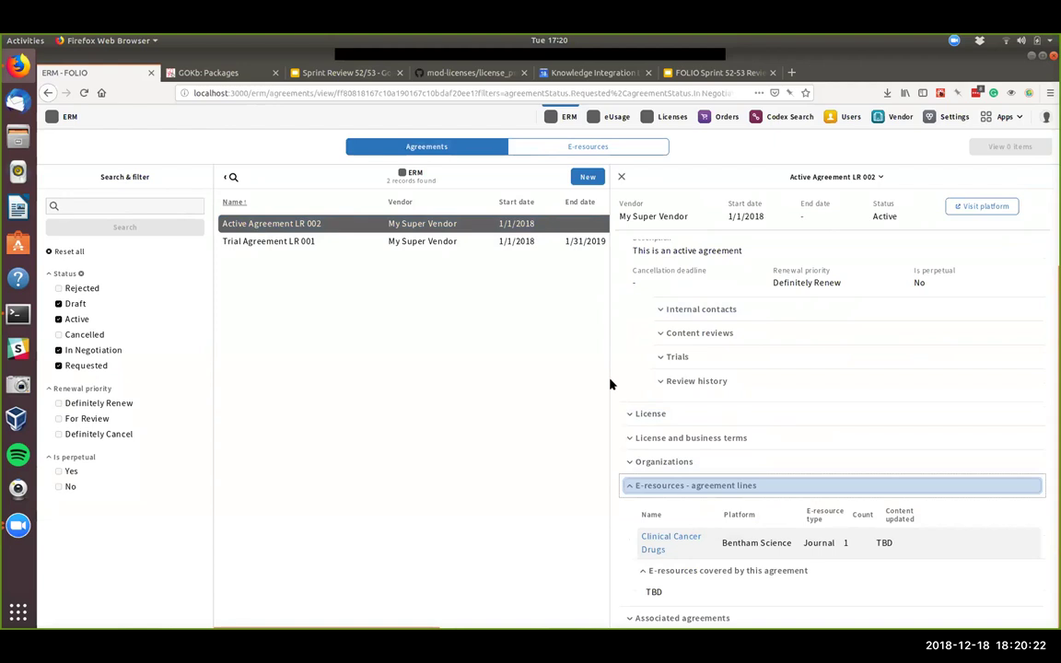
click(585, 147)
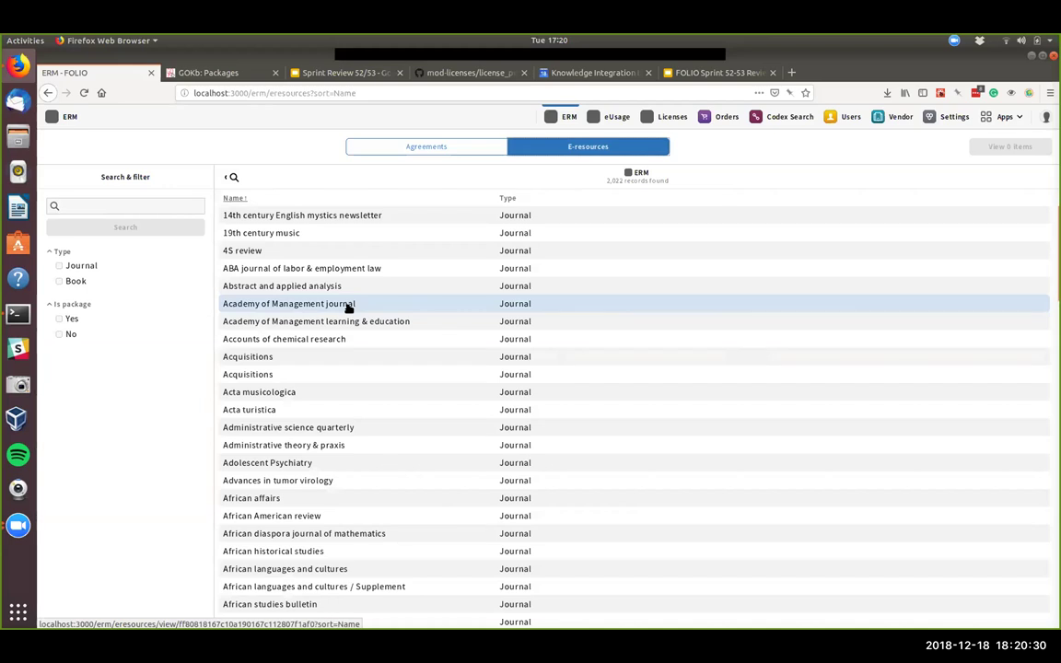
- Search e-resources for 'cancer' and open Clinical Cancer Drugs from the 13 results
click(135, 204)
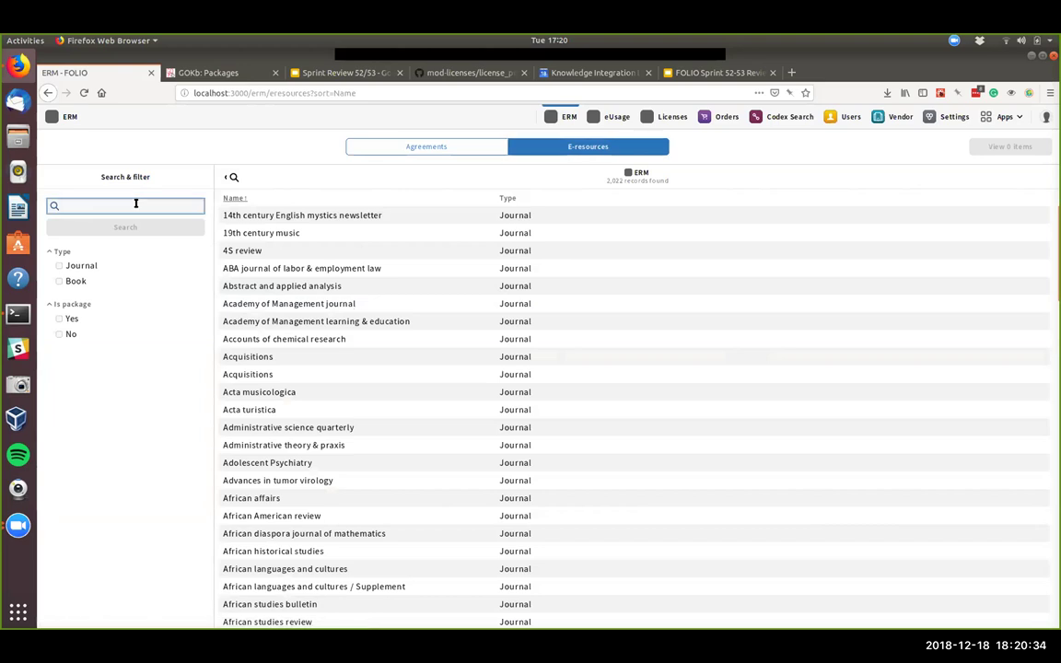
text(cancer)
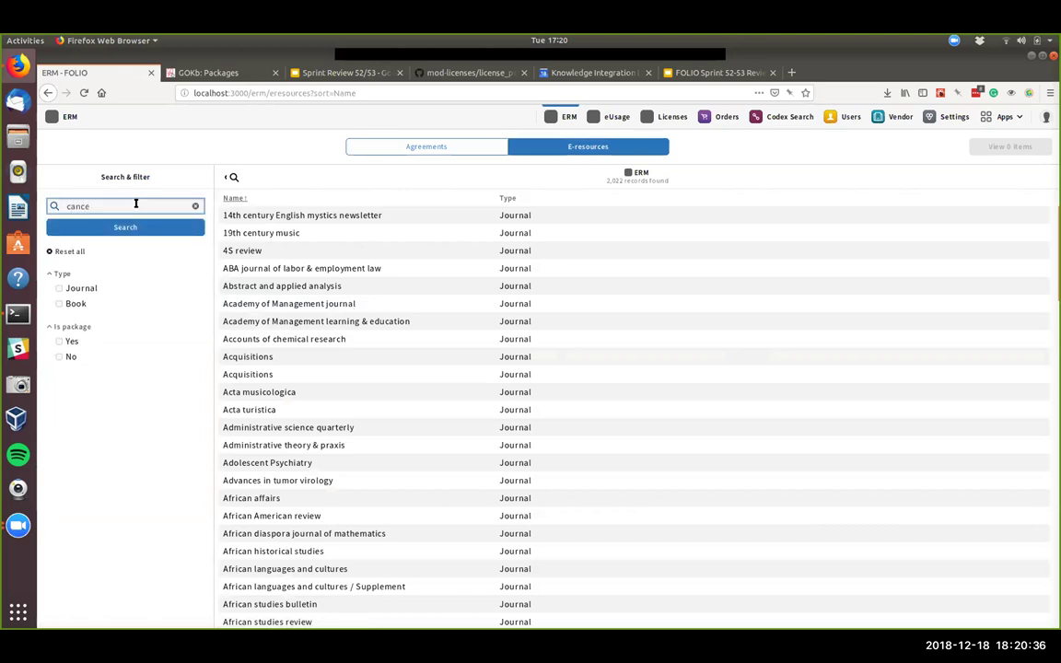
click(121, 232)
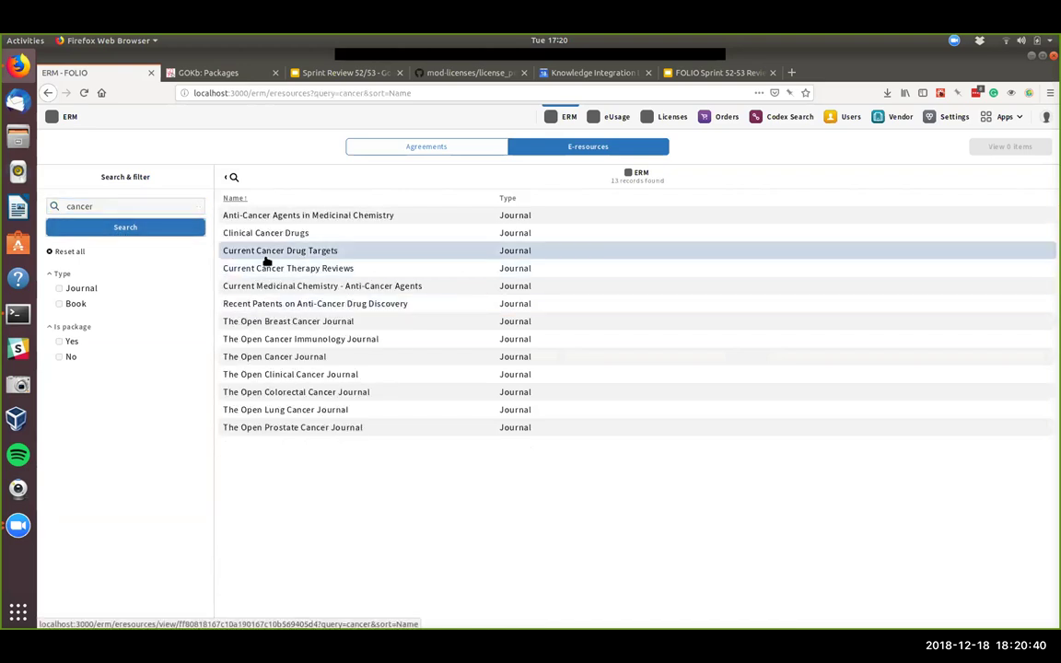
click(304, 236)
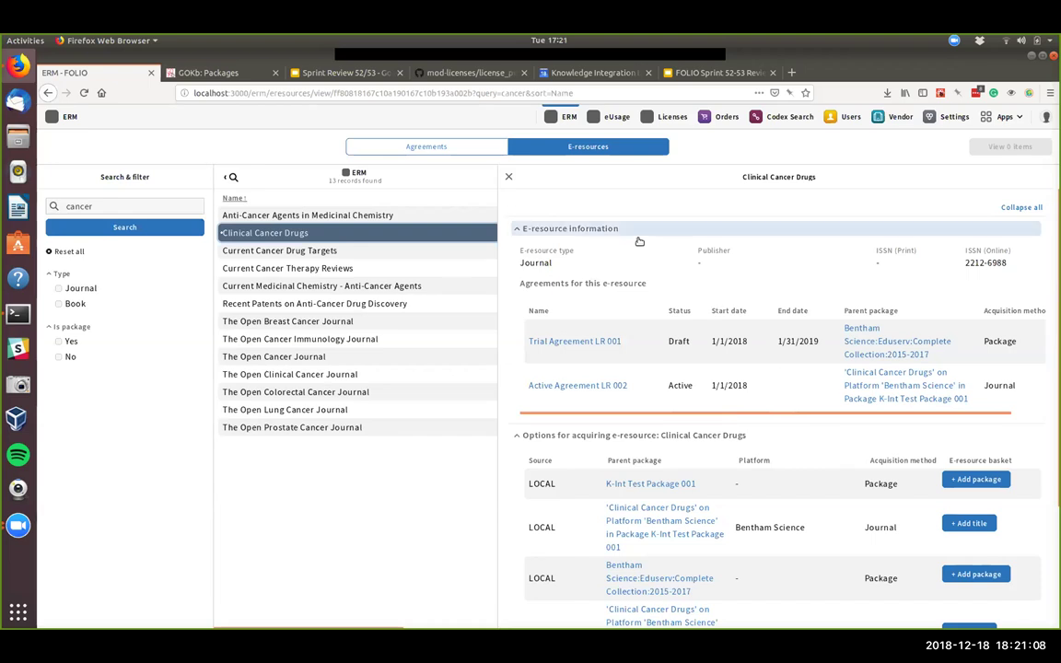
- View Current Cancer Drug Targets, then The Open Cancer Immunology Journal record
click(346, 255)
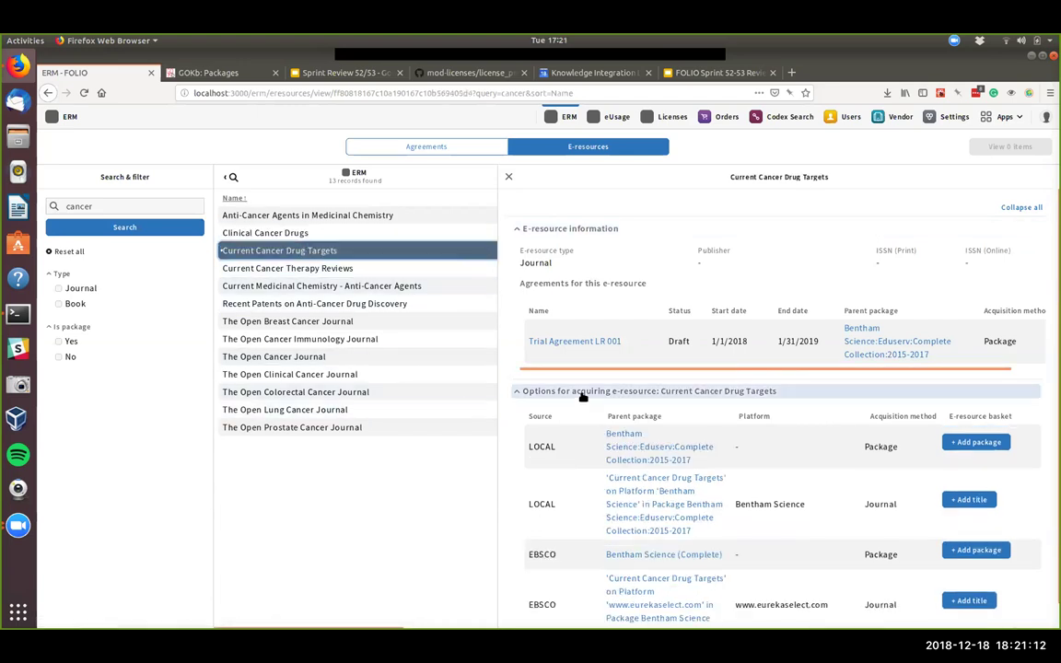
click(309, 340)
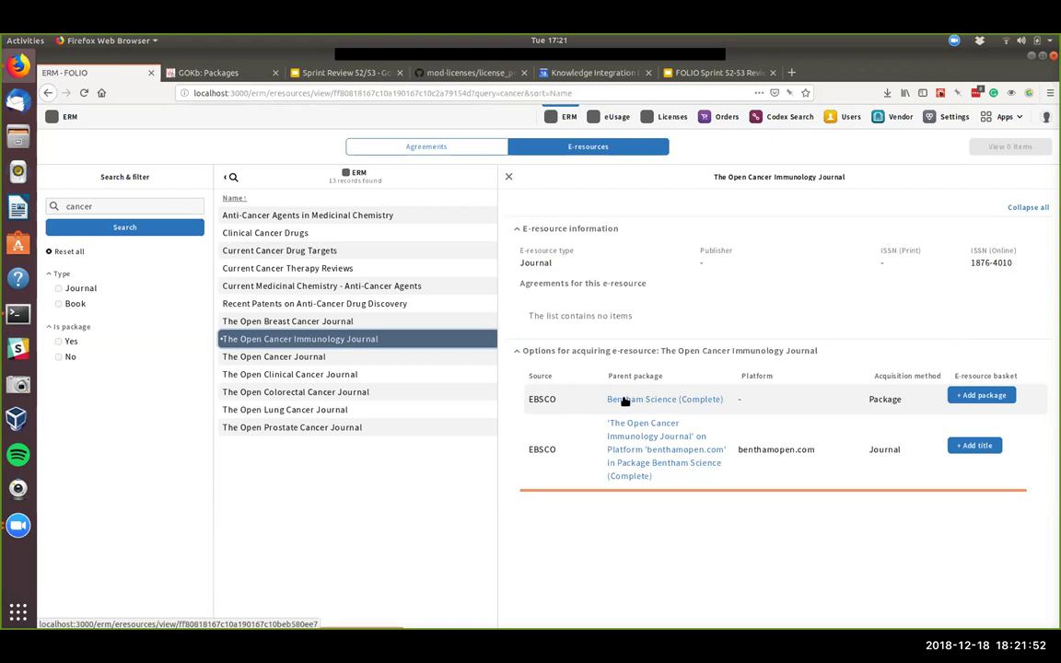
- Add the Bentham Science (Complete) package to the basket and start a new agreement from it
click(978, 396)
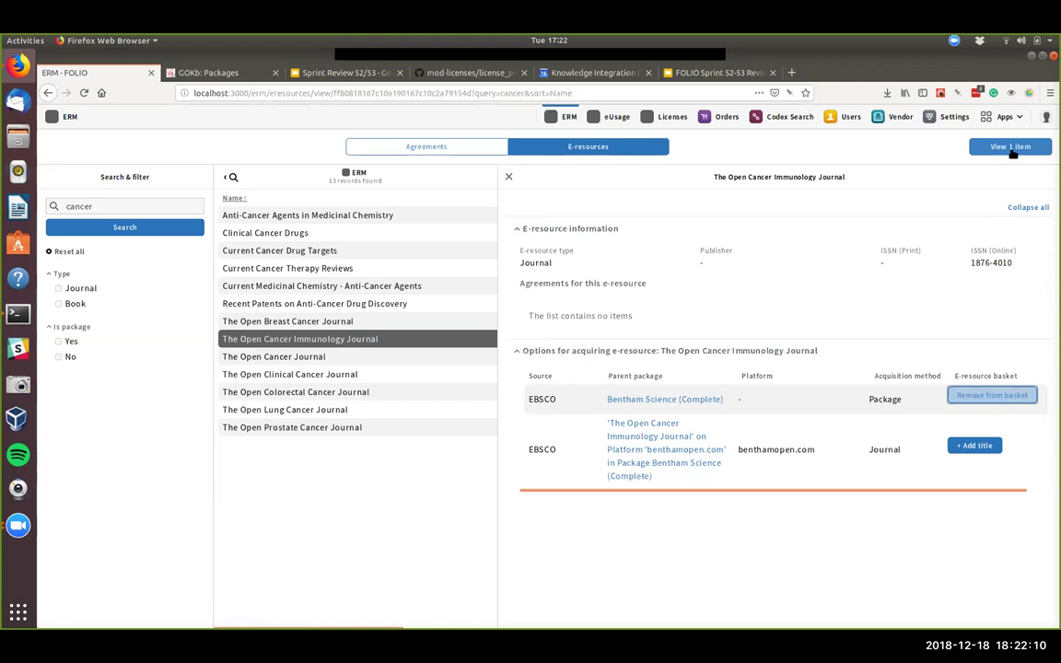
click(1013, 151)
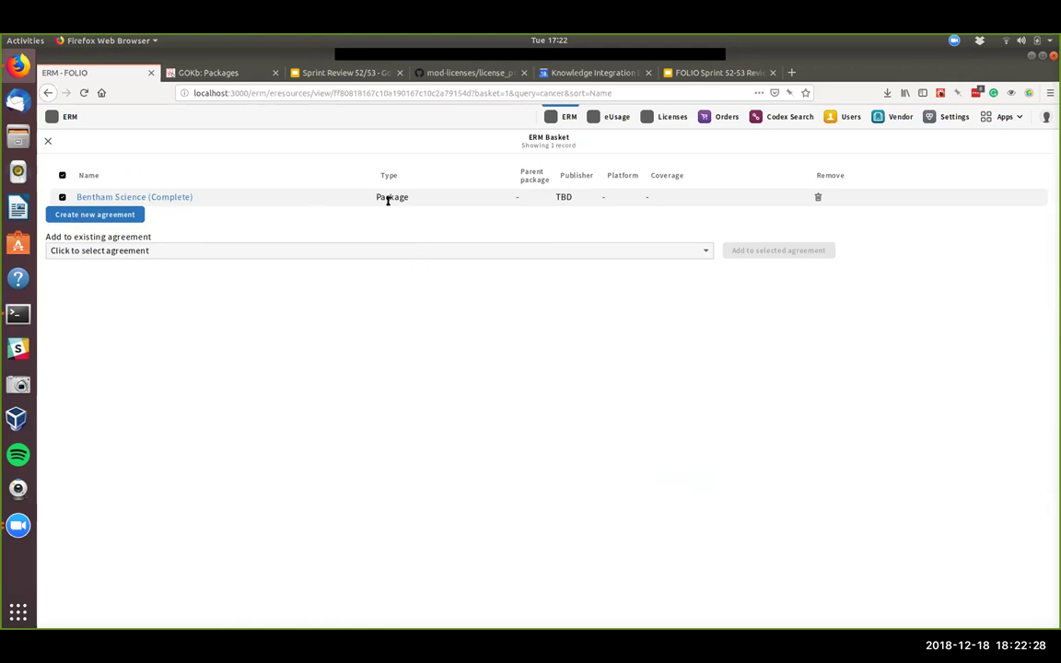
click(95, 213)
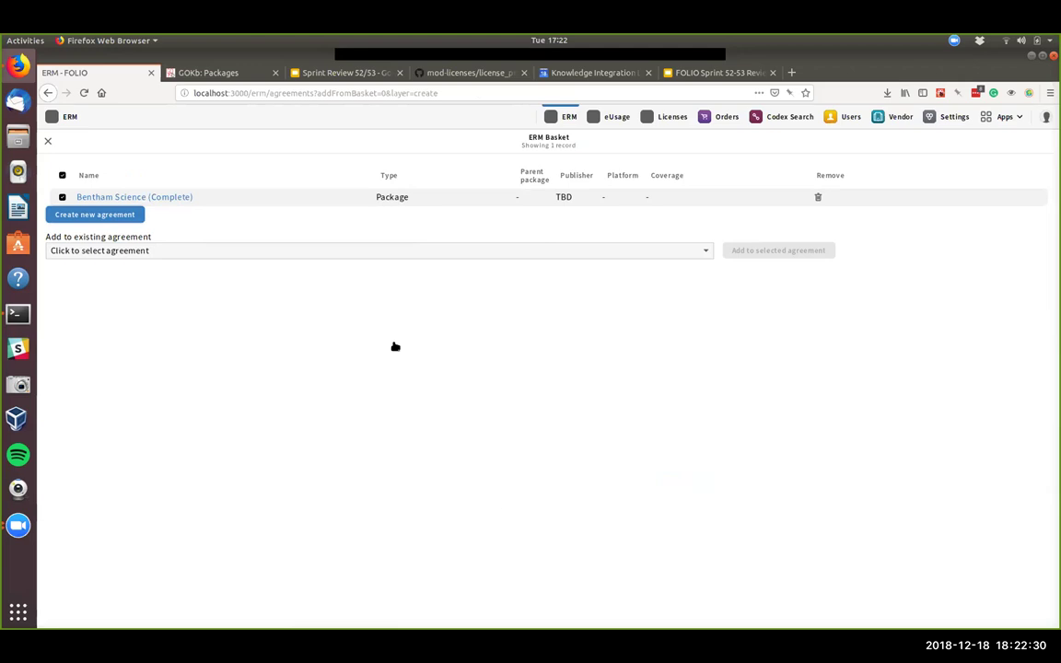
- Name the agreement 'Bentham Science Agg', with description Test4, running 2018-01-01 to 2020-01-01
click(245, 267)
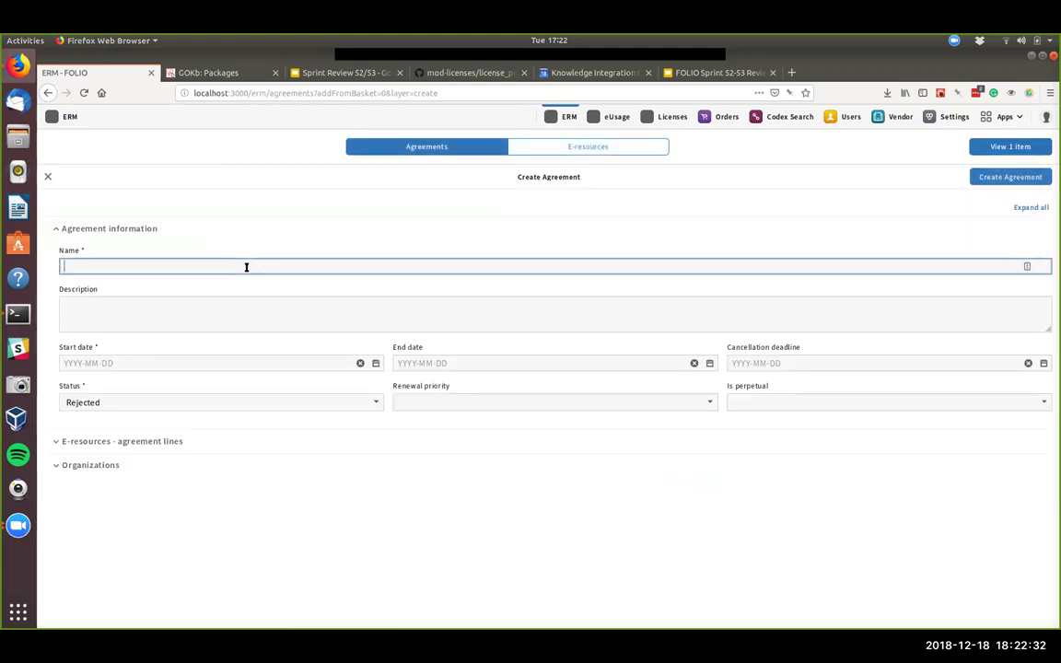
text(Bentham)
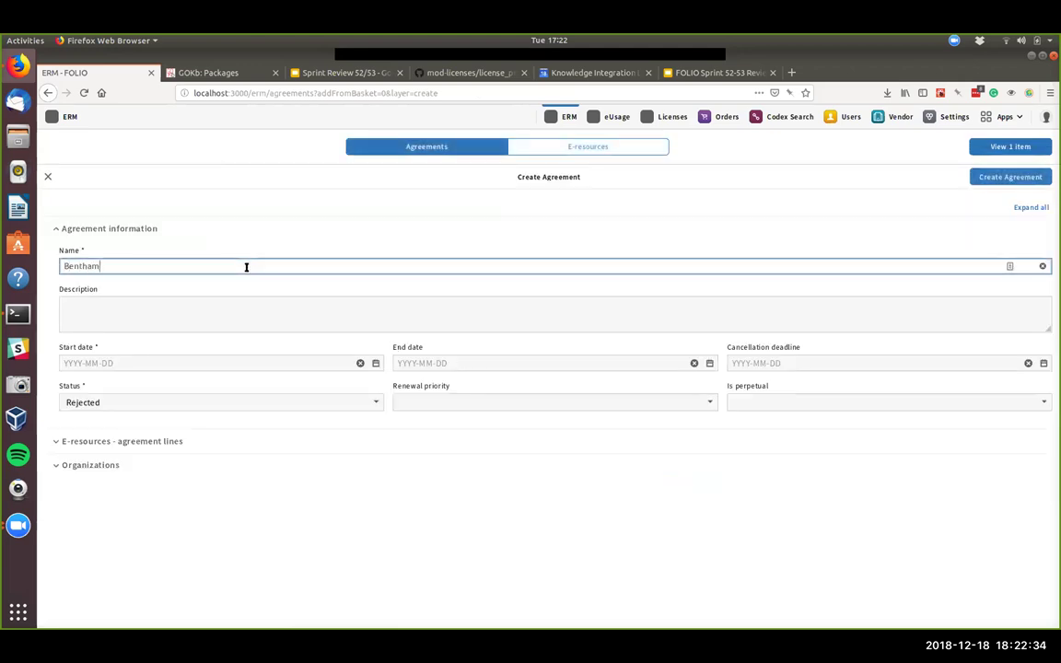
text( Science Agg)
click(156, 312)
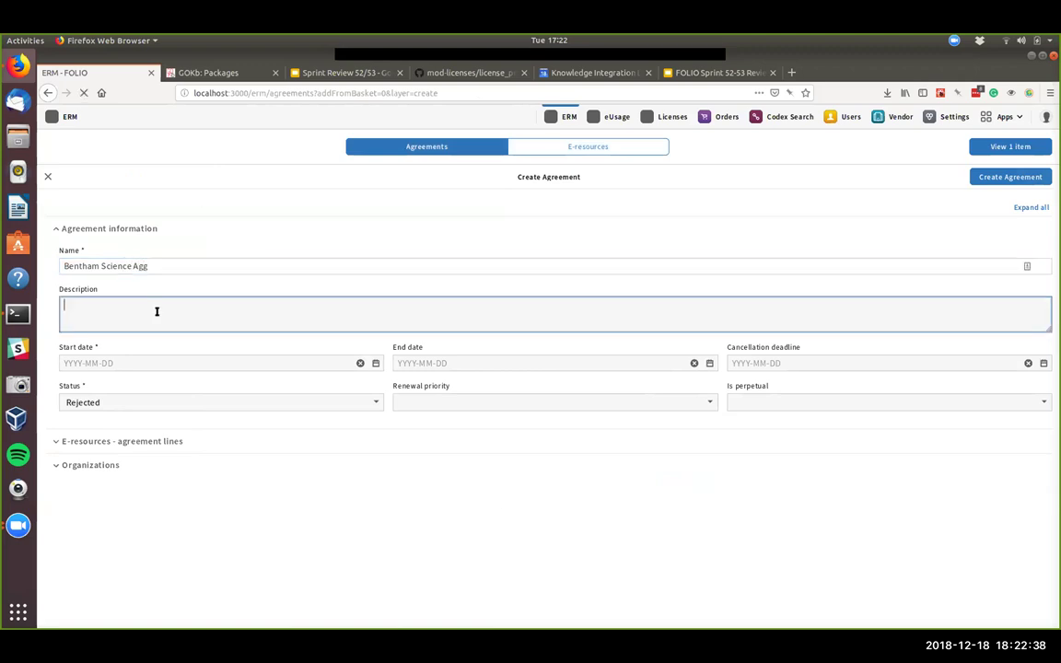
text(Test4)
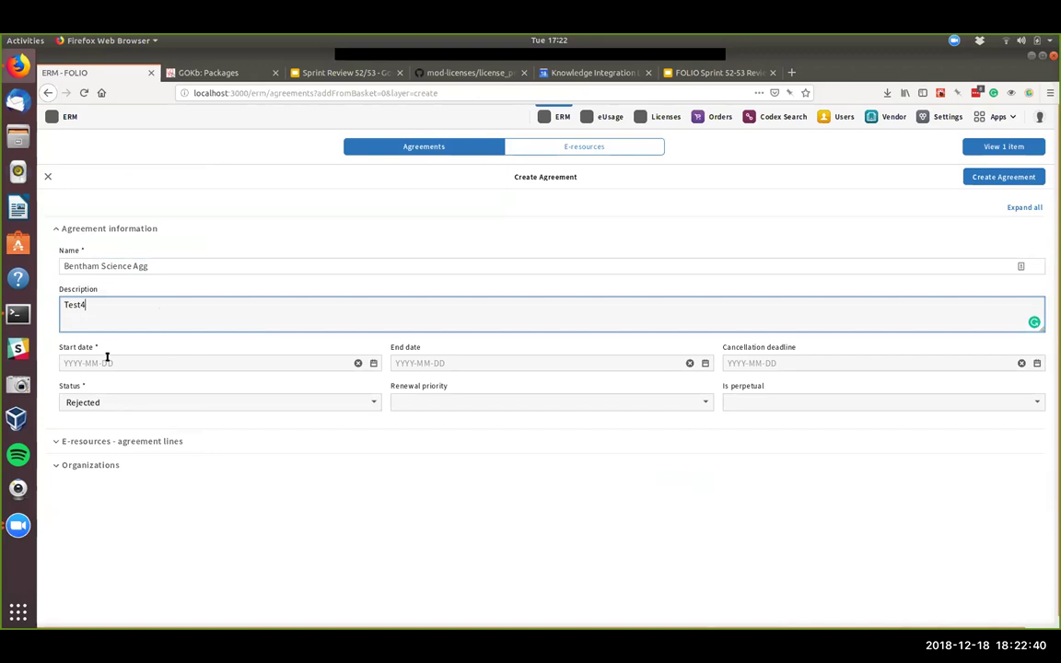
click(74, 362)
text(2018)
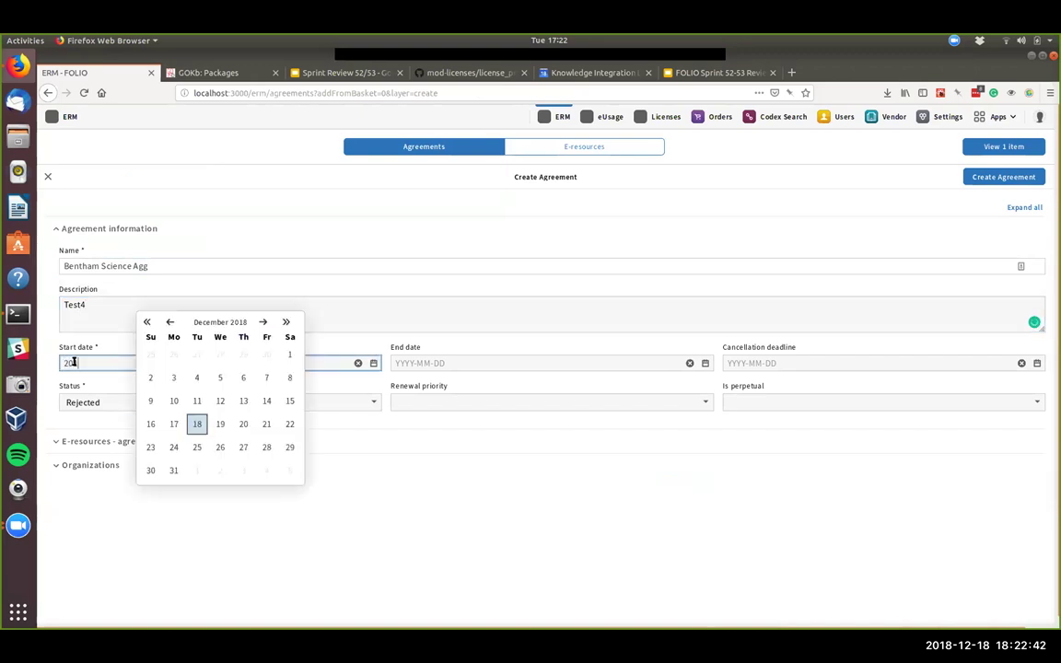
text(-01-01)
click(402, 363)
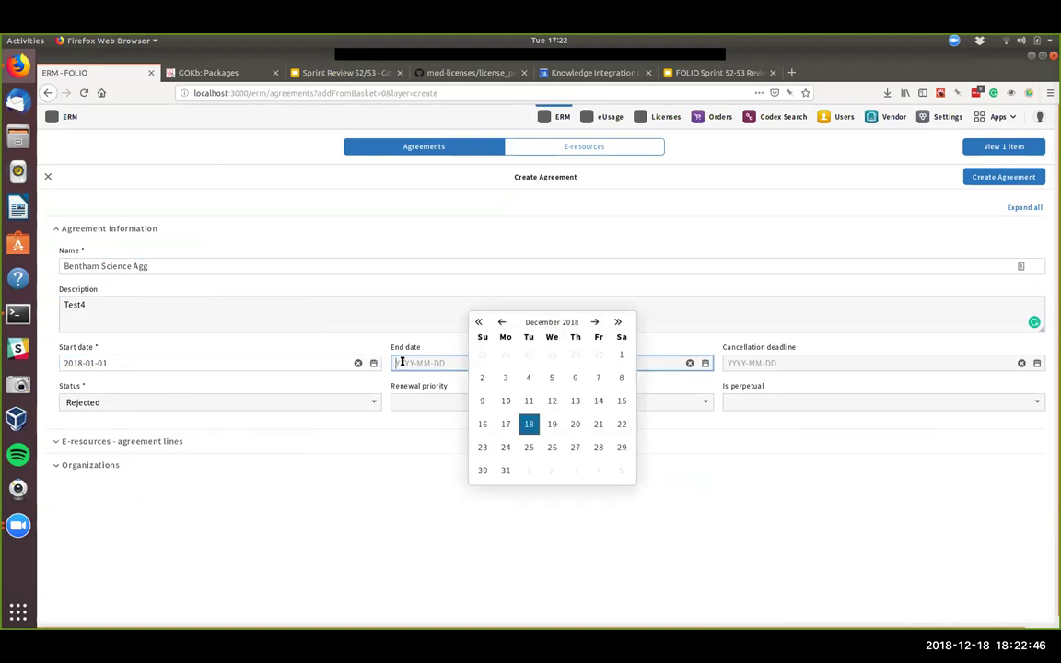
text(2020-01-01)
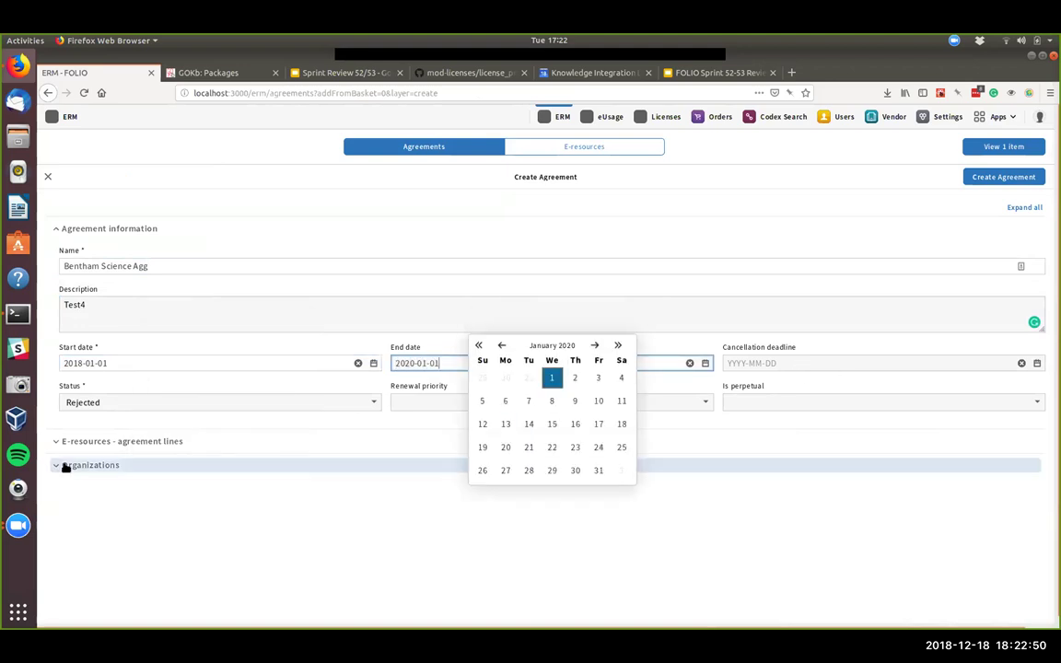
- Set the agreement status to Draft and renewal priority to For Review
click(92, 402)
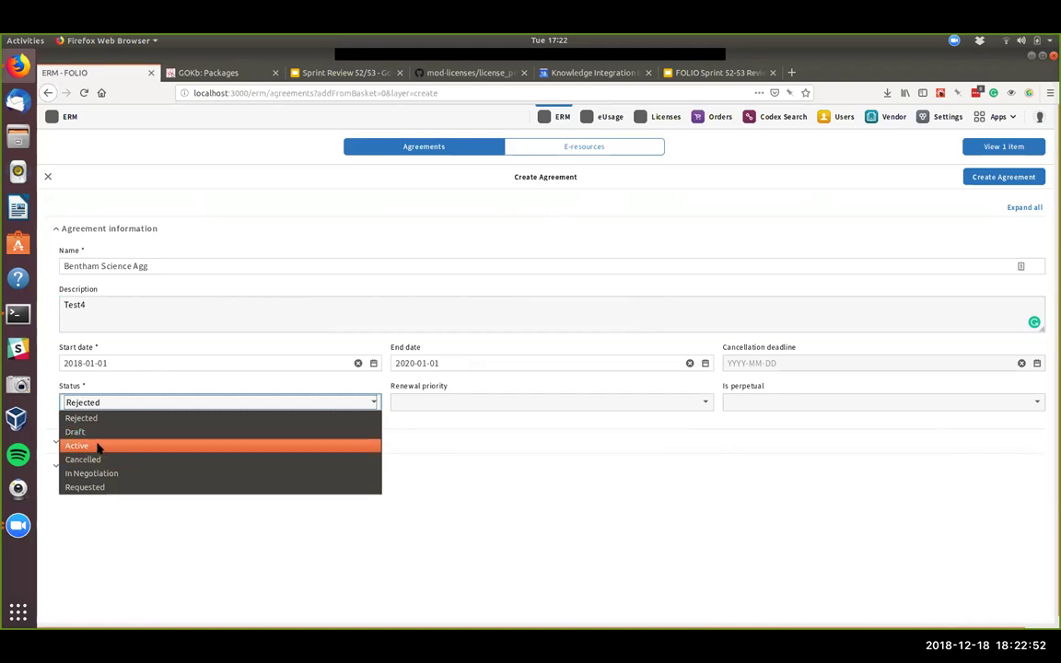
click(88, 431)
click(419, 403)
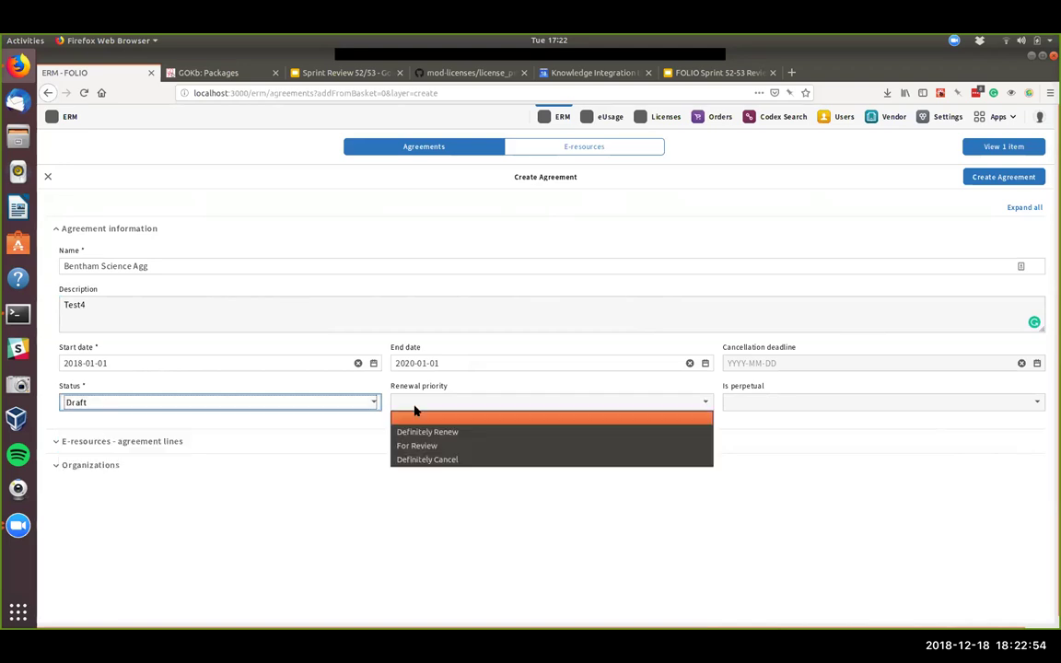
click(444, 447)
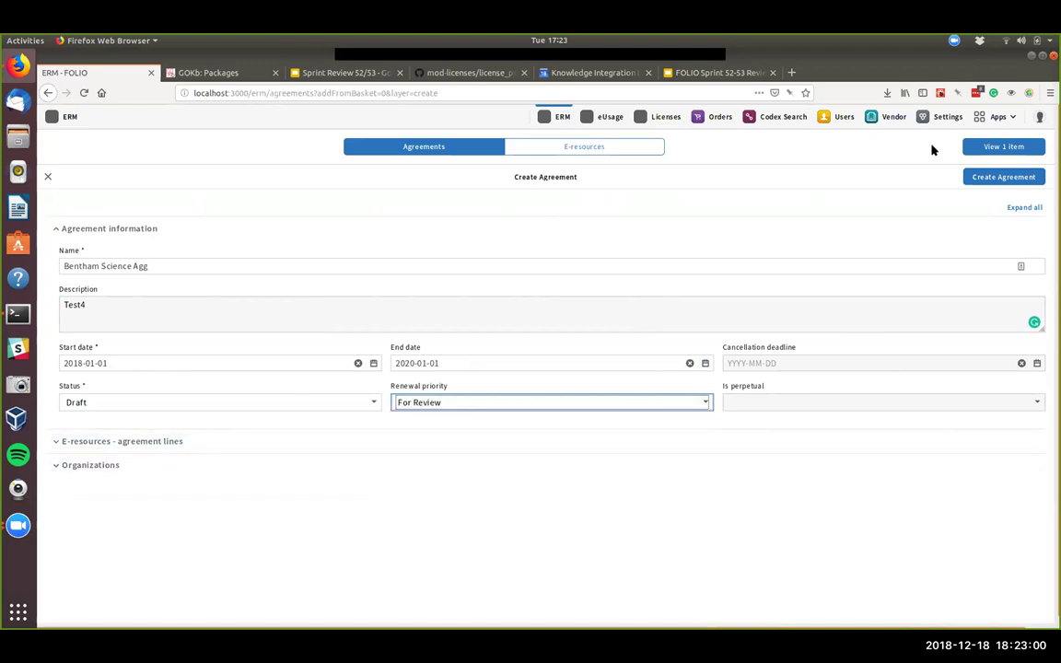
- Save the Bentham Science Agg agreement, then search e-resources for 'cancer'
click(1003, 177)
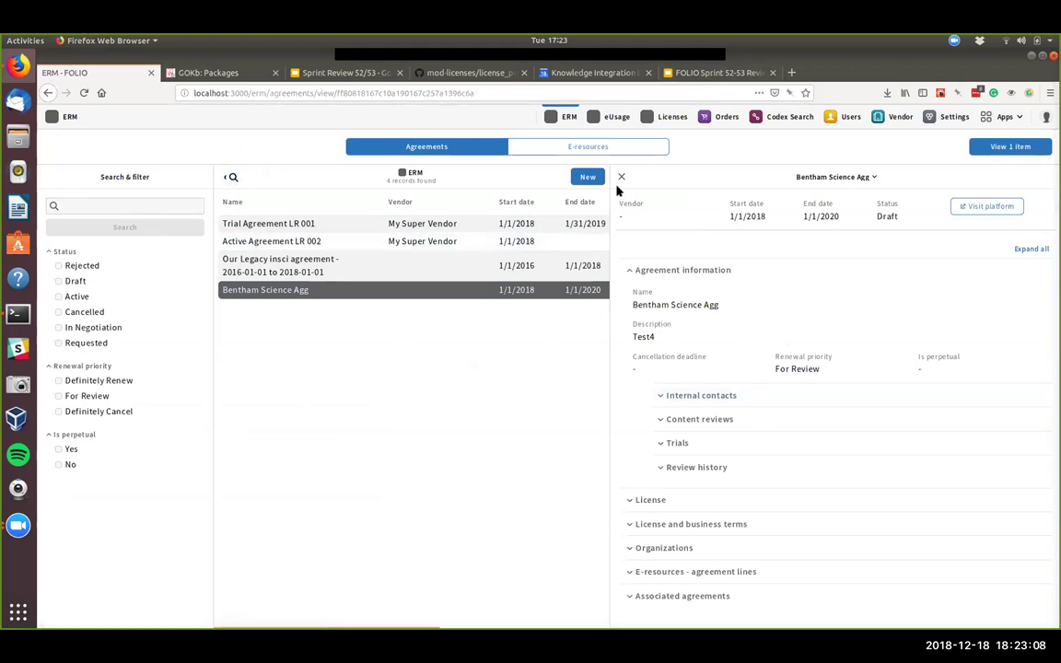
click(511, 145)
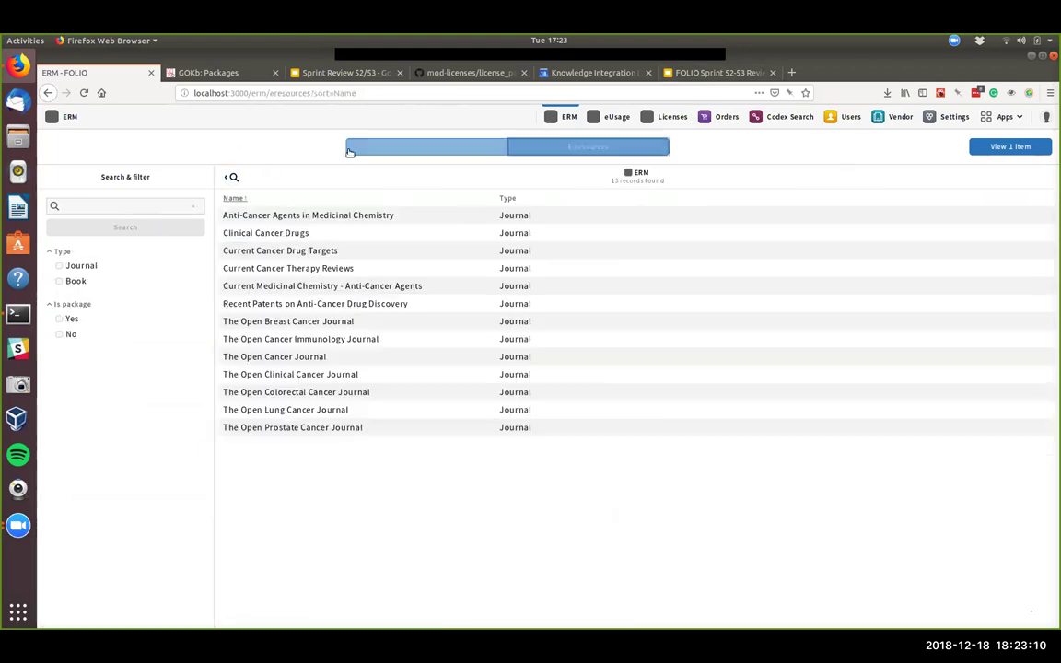
click(135, 205)
text(c)
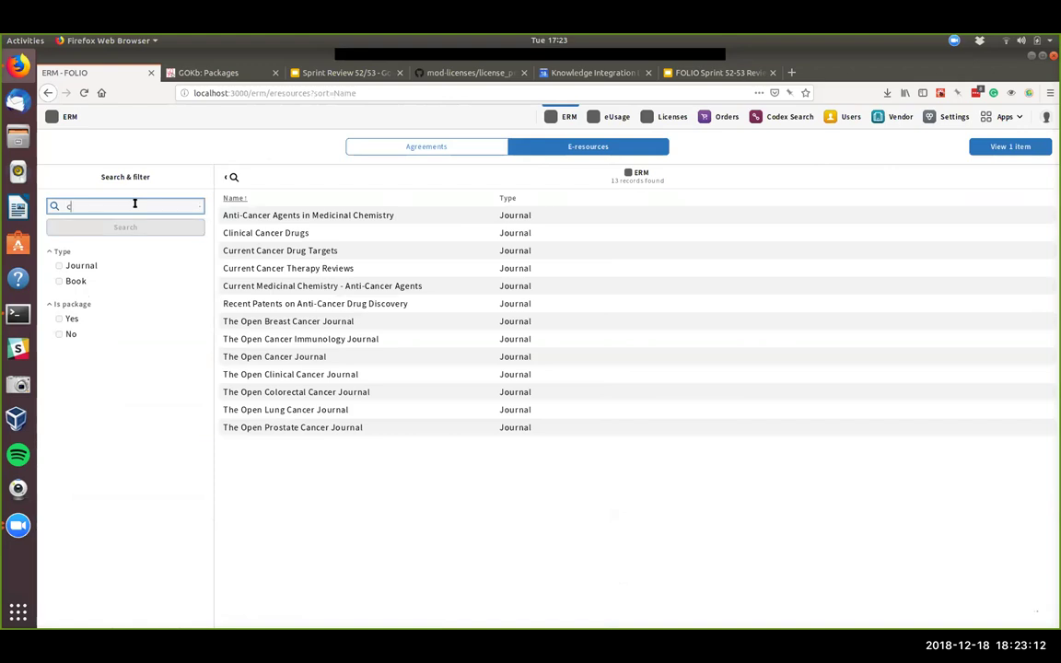
text(ancer)
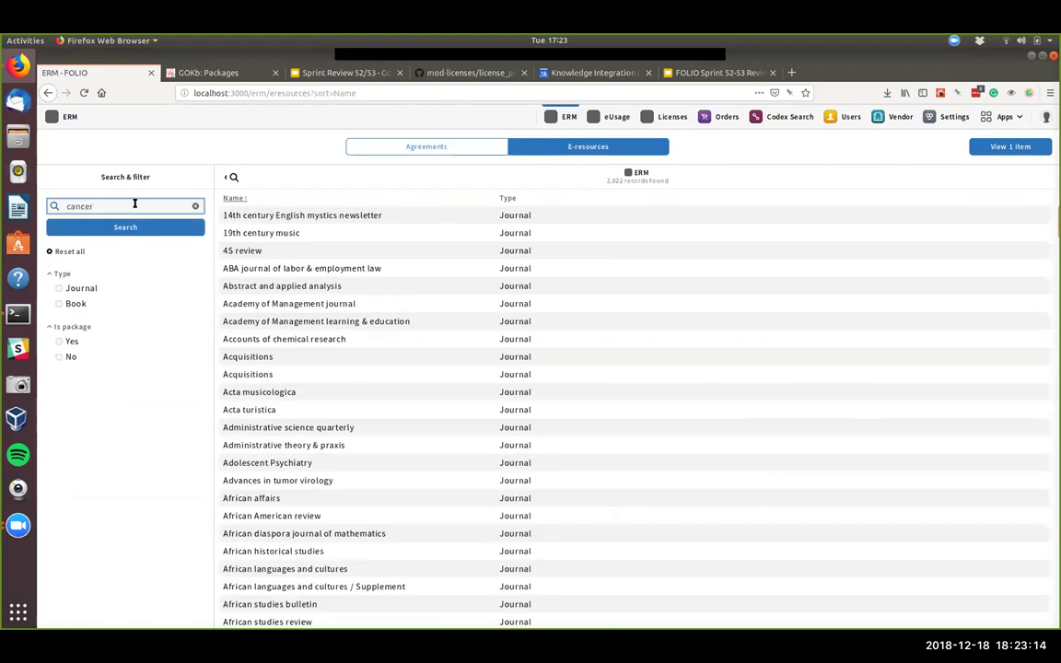
click(130, 227)
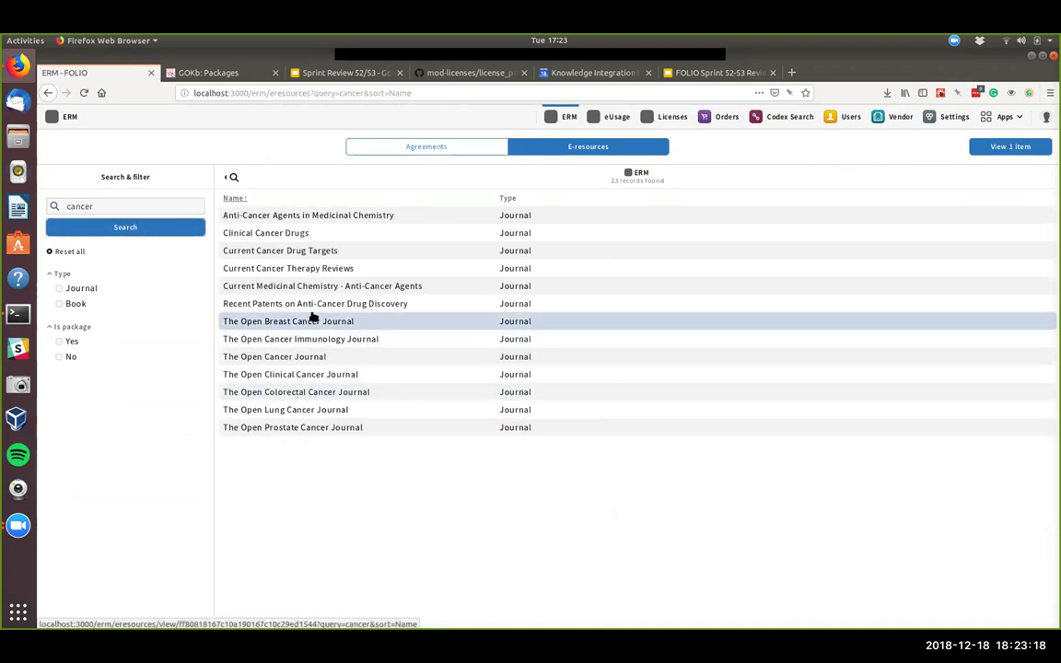
- View The Open Cancer Immunology Journal's Draft Bentham Science Agg agreement (1/1/2018–1/1/2020)
click(324, 339)
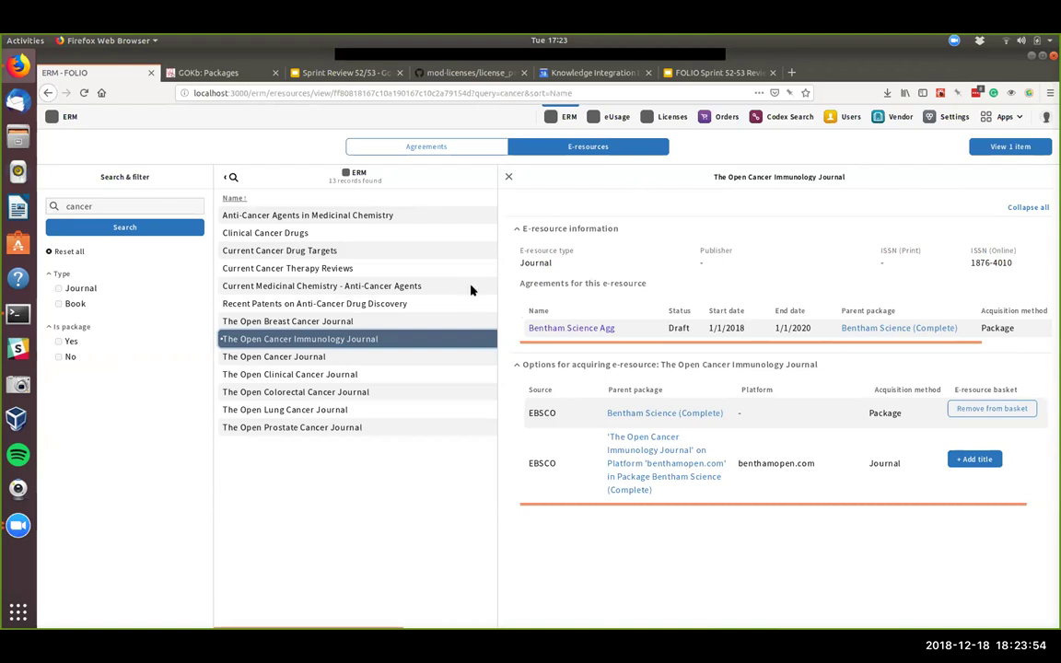
double_click(118, 206)
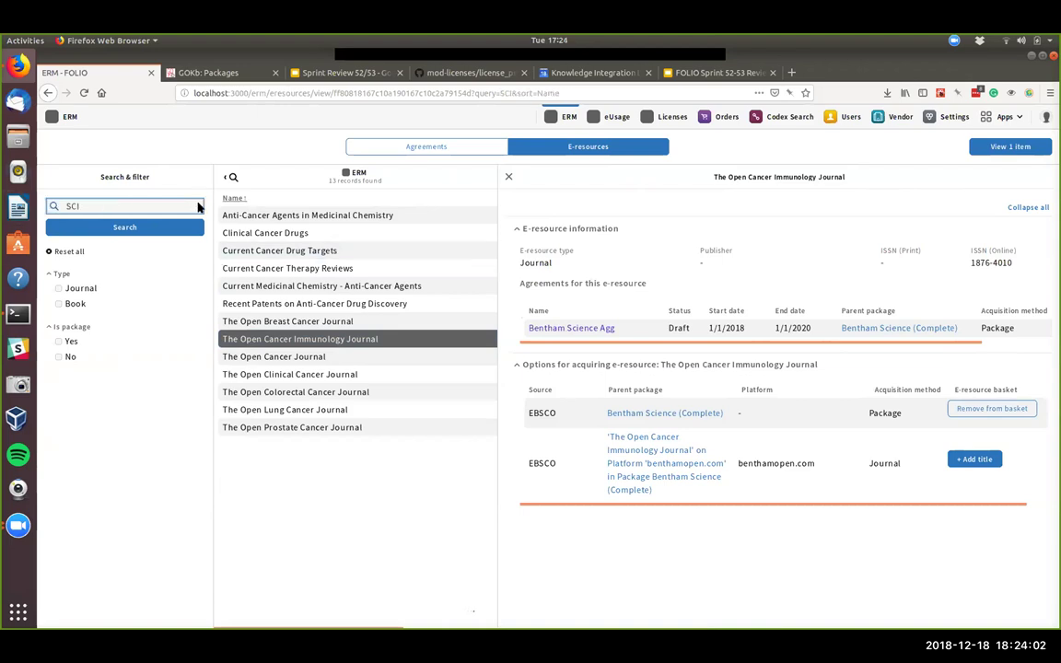
- Search the e-resources for 'SCI', returning 115 results
key(Return)
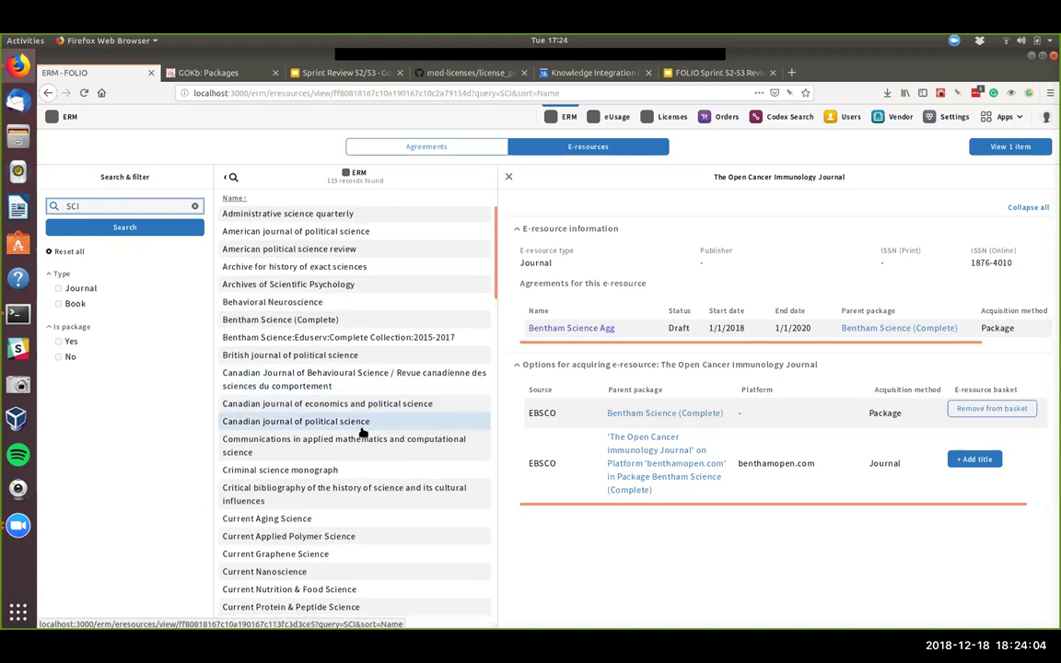
scroll(341, 429, down, 3)
scroll(330, 426, down, 3)
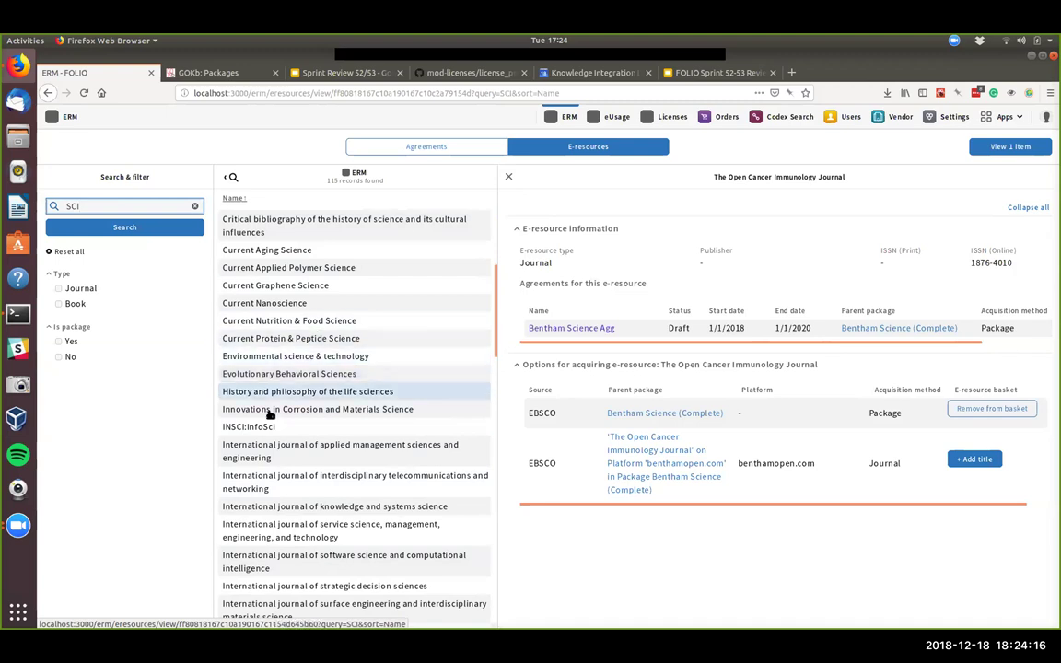
- Inspect the INSCI:InfoSci package details with its cancelled legacy agreement
click(252, 427)
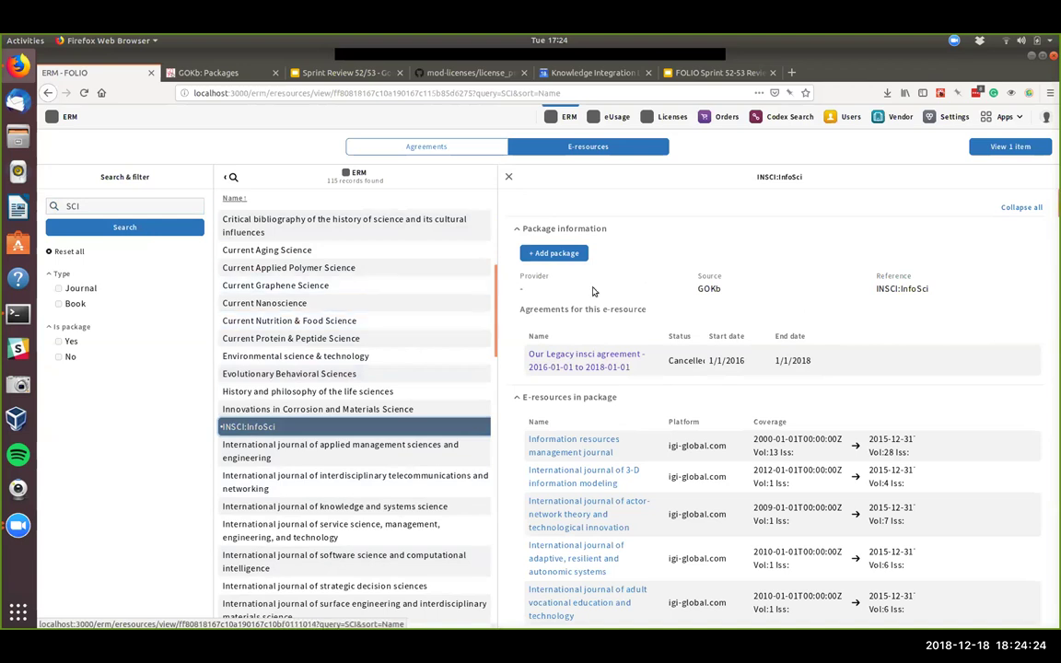
scroll(758, 406, down, 3)
scroll(695, 289, up, 4)
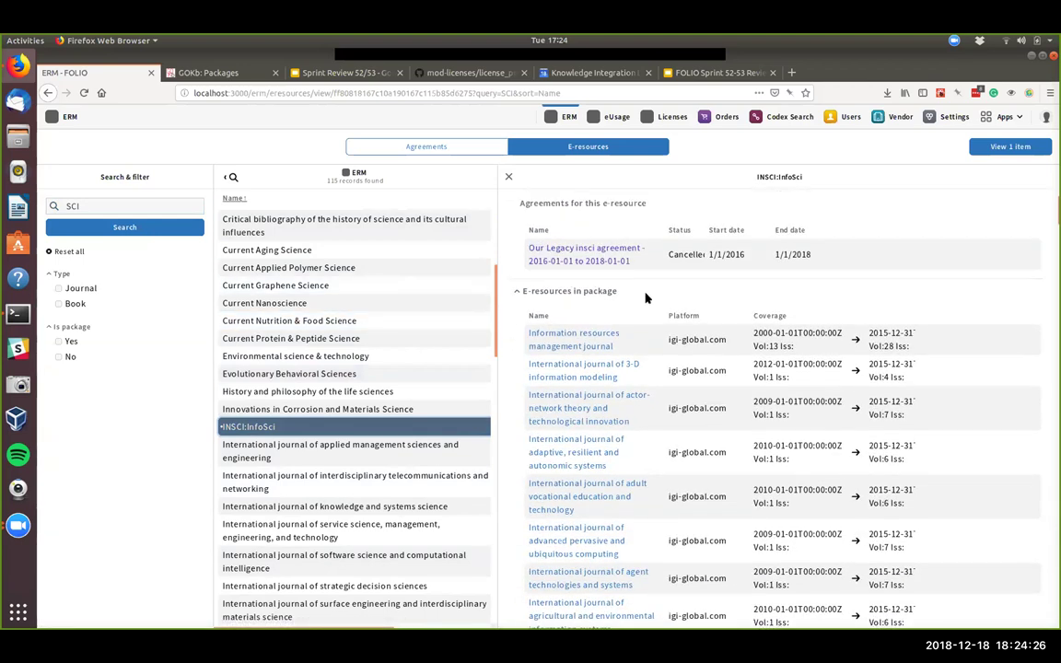
scroll(676, 355, down, 3)
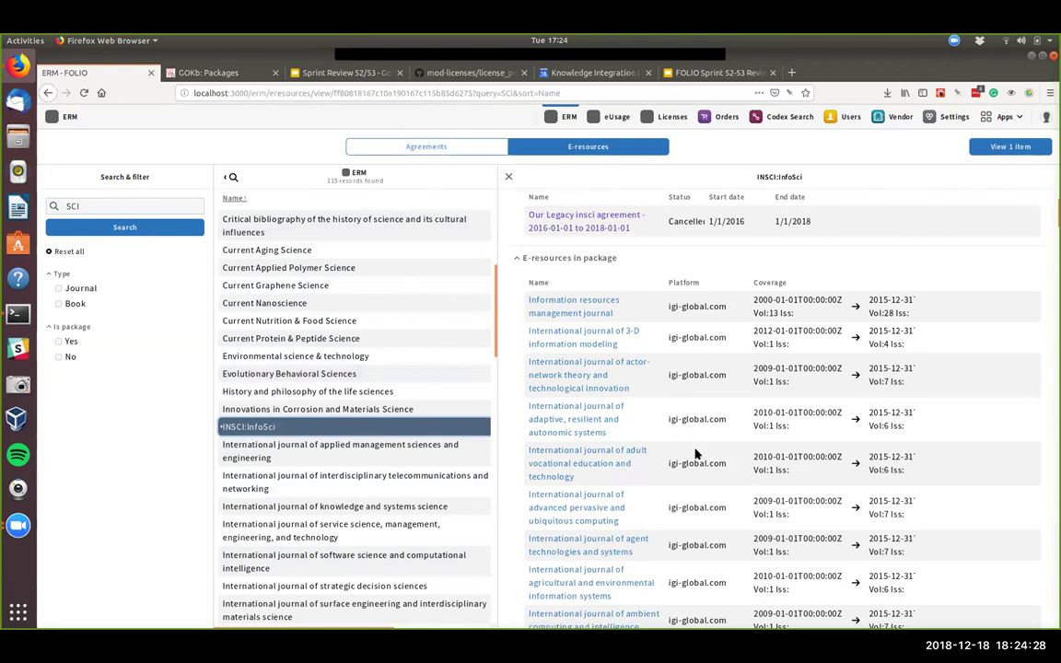
scroll(682, 433, up, 2)
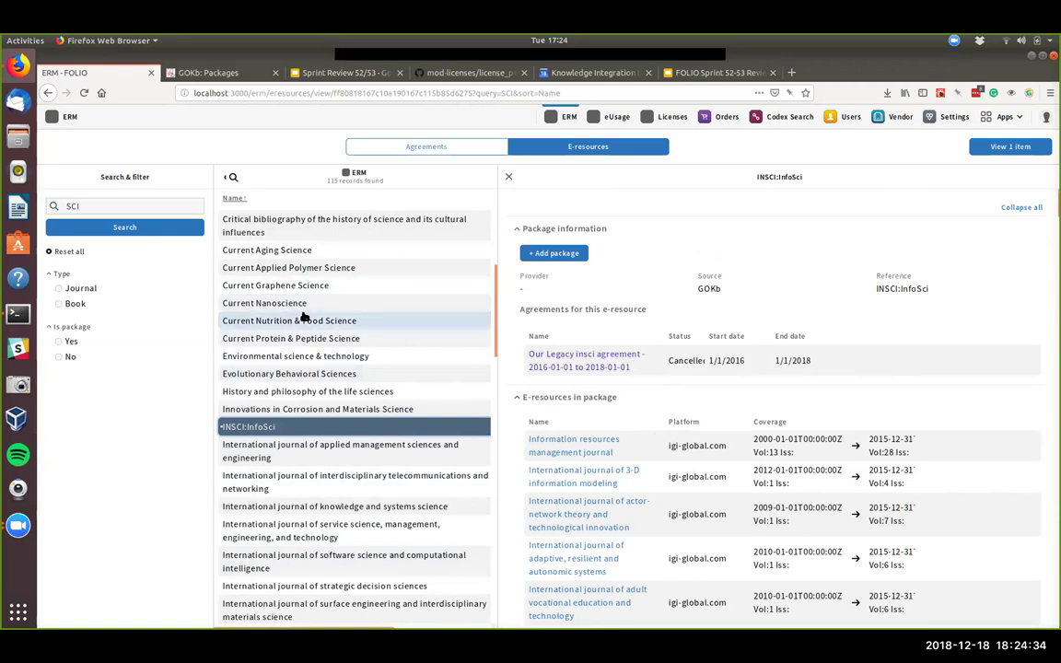
- Check Current Nanoscience's agreements, then list the agreements matching 'SCI'
click(269, 303)
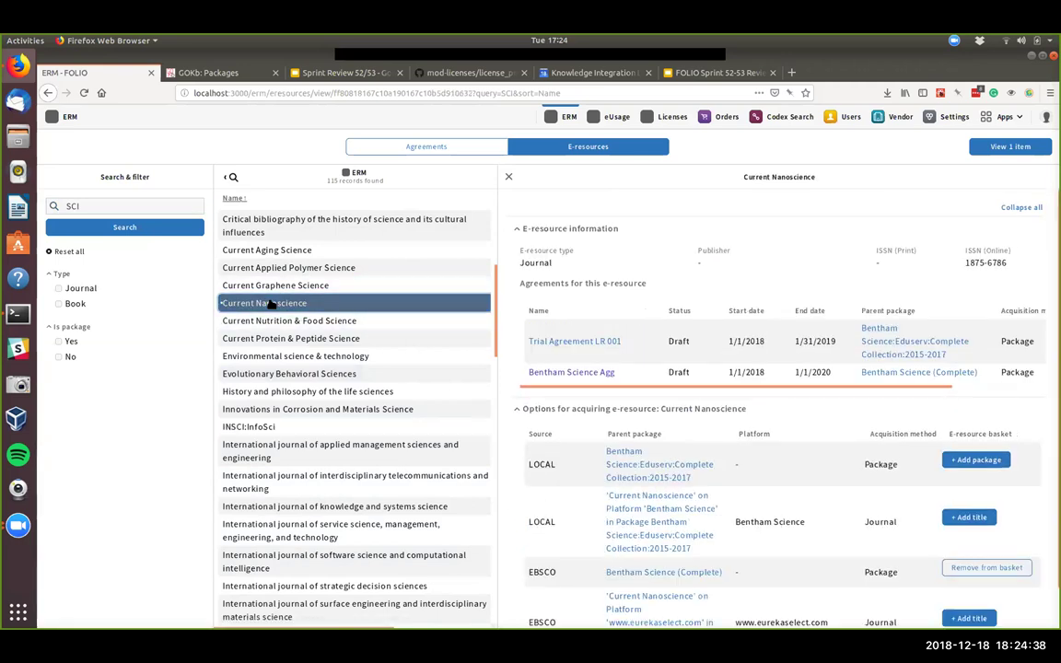
scroll(908, 449, down, 1)
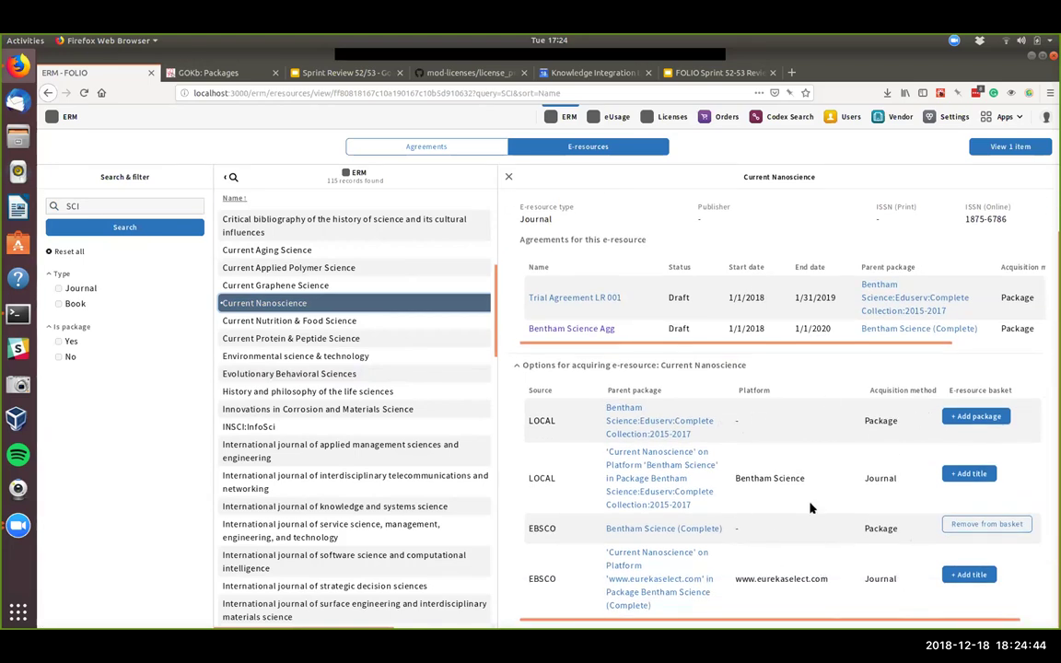
scroll(780, 393, up, 1)
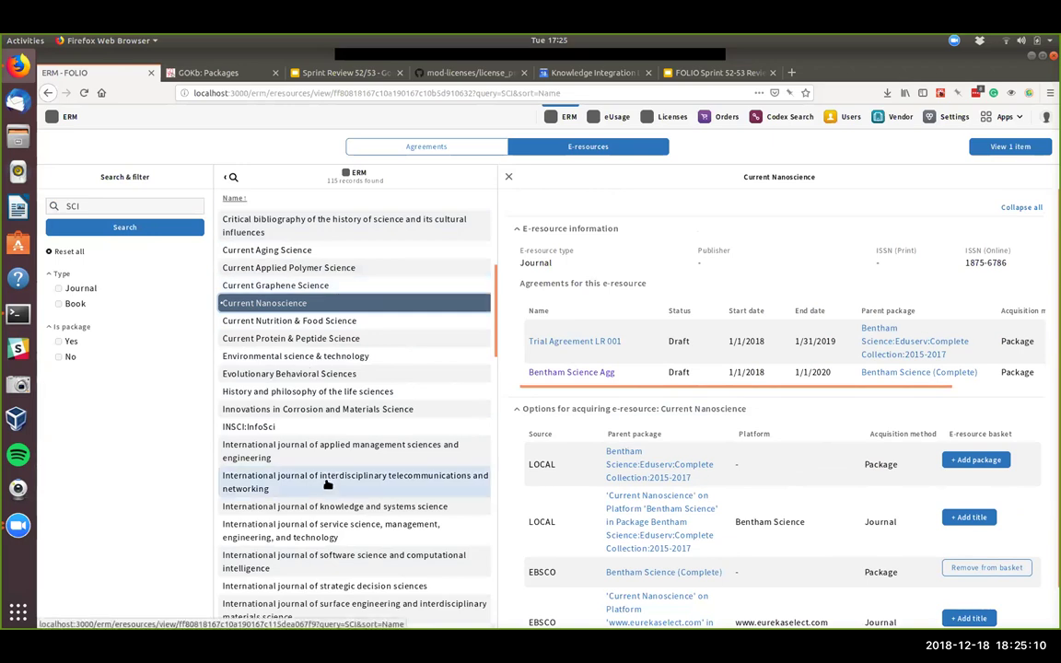
scroll(312, 445, up, 5)
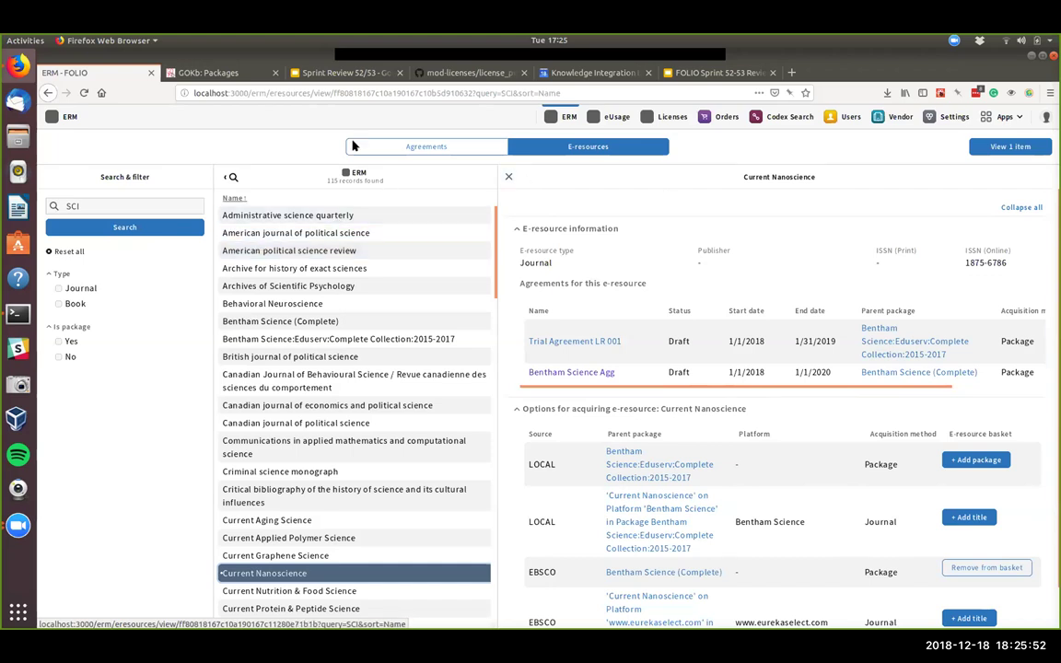
click(431, 147)
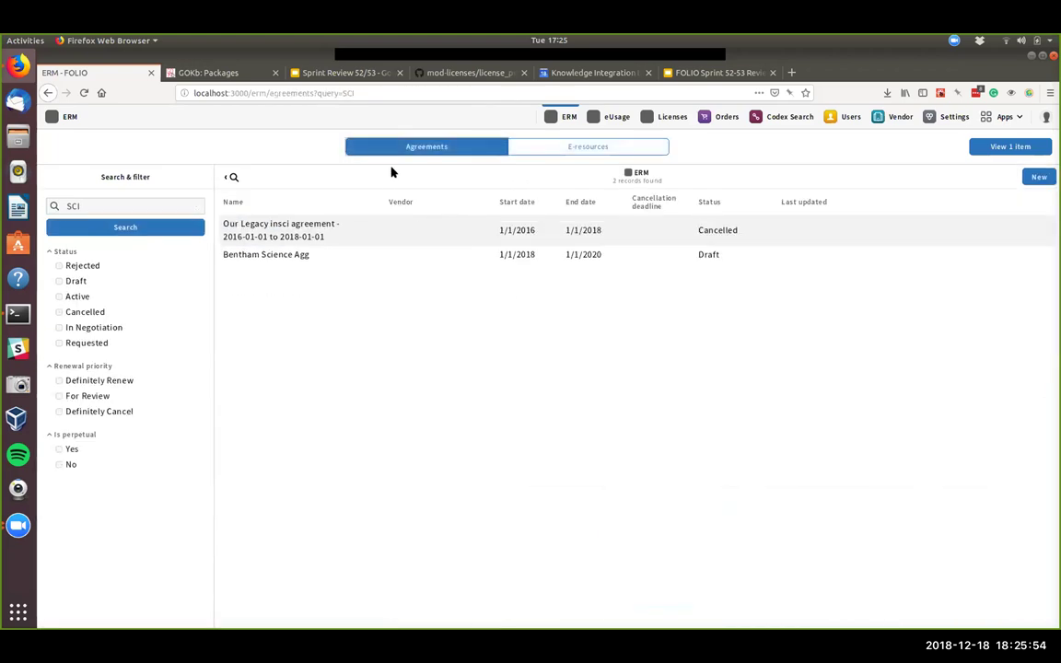